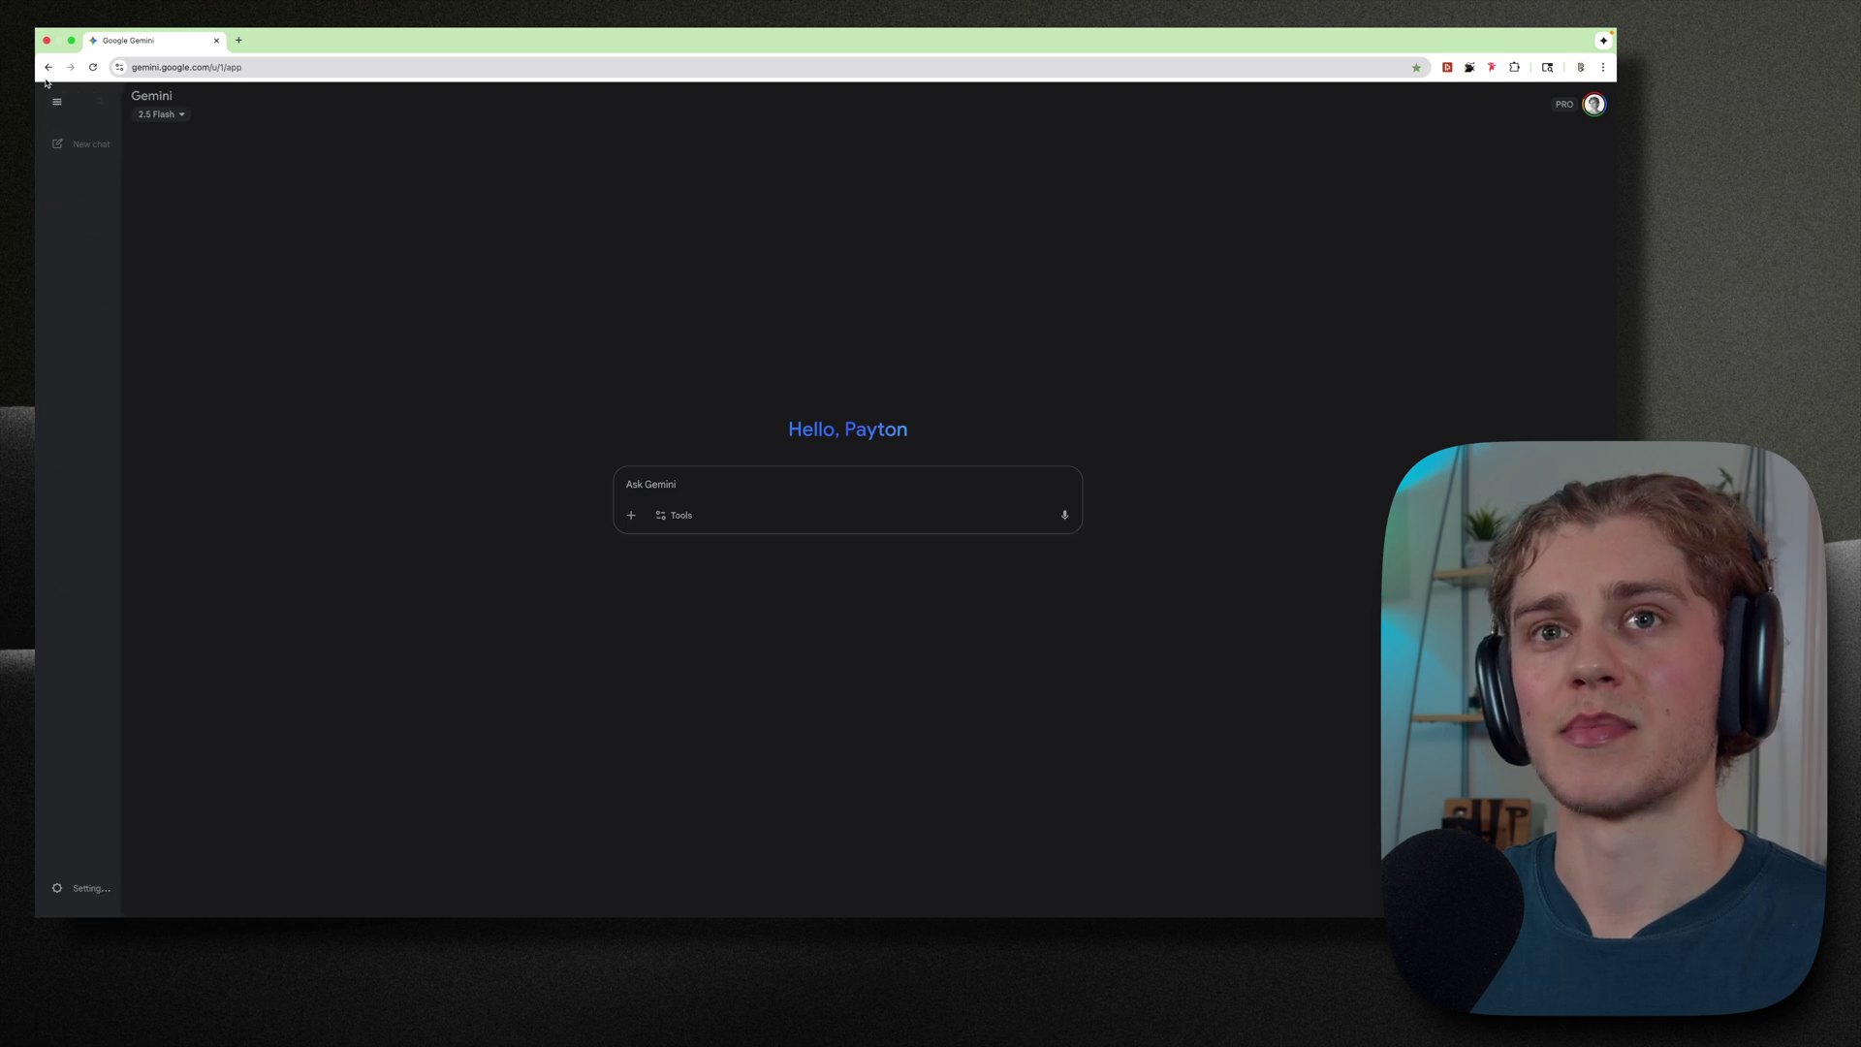
Expand the side panel, look at chat search, collapse it, and start an empty new chat
click(58, 103)
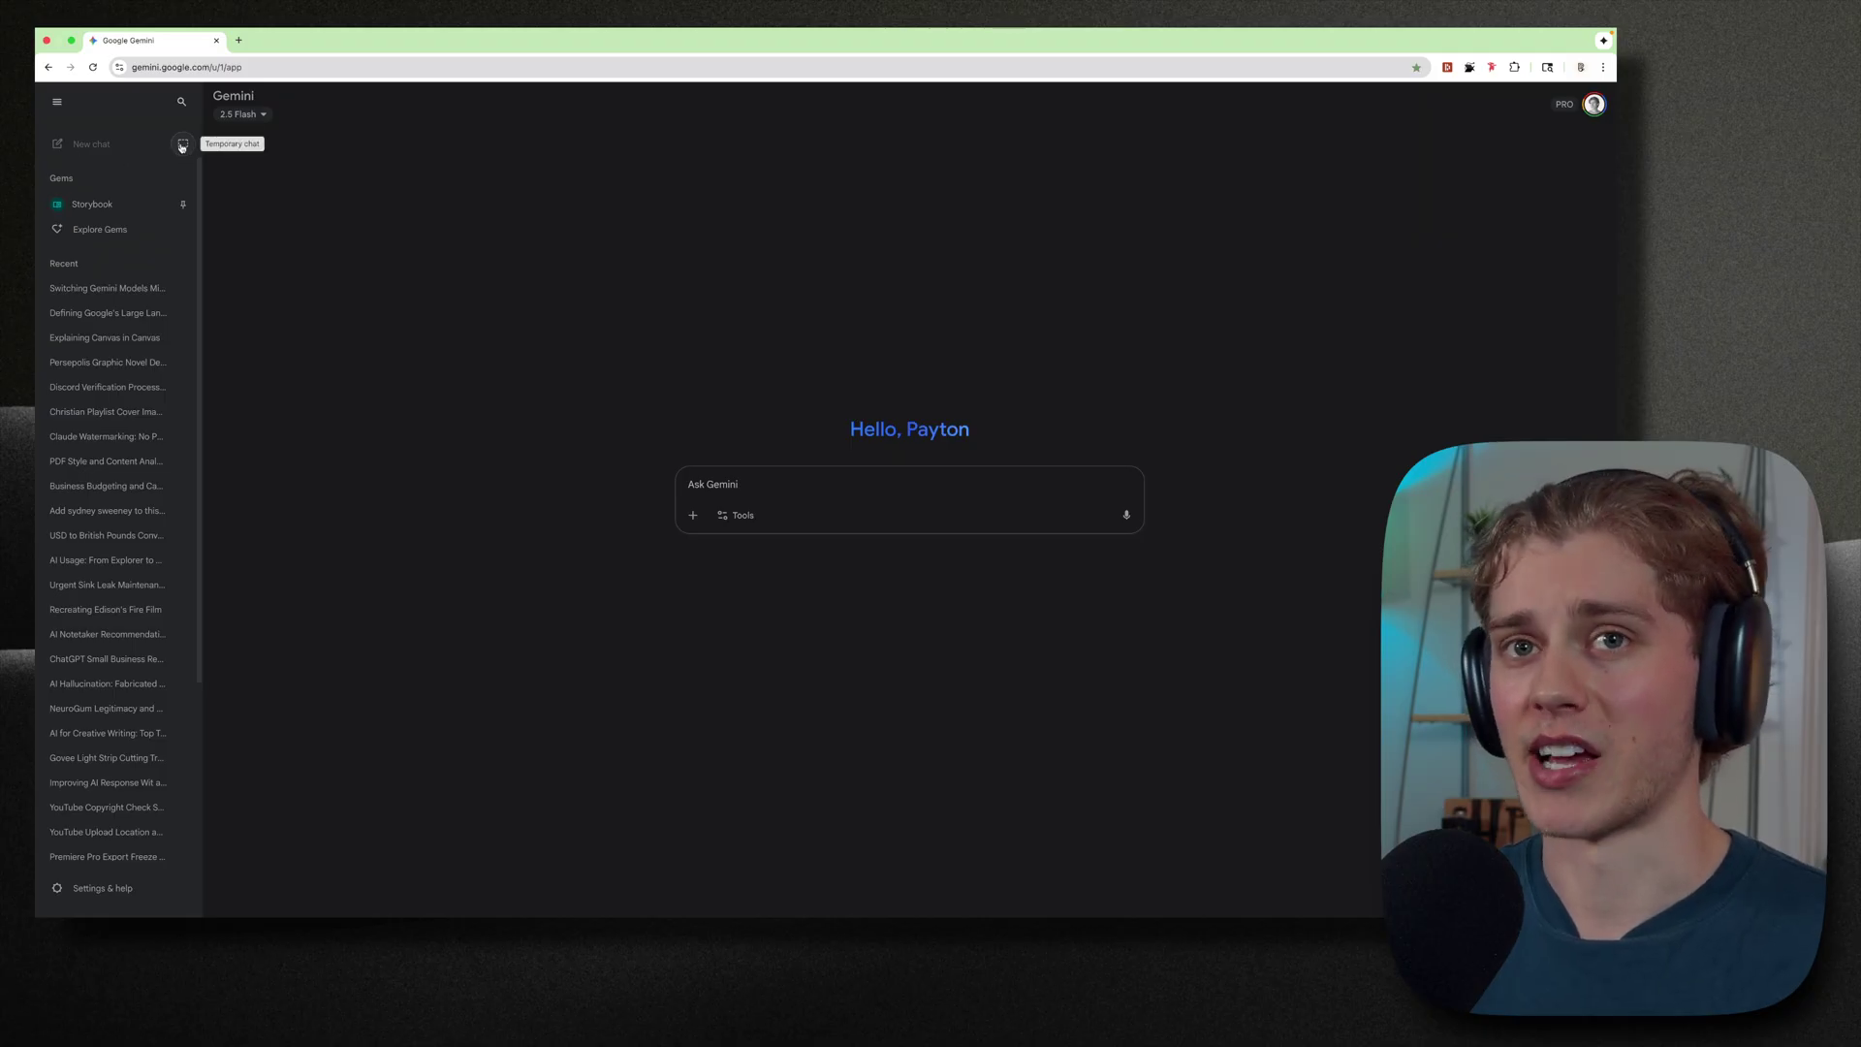
click(183, 103)
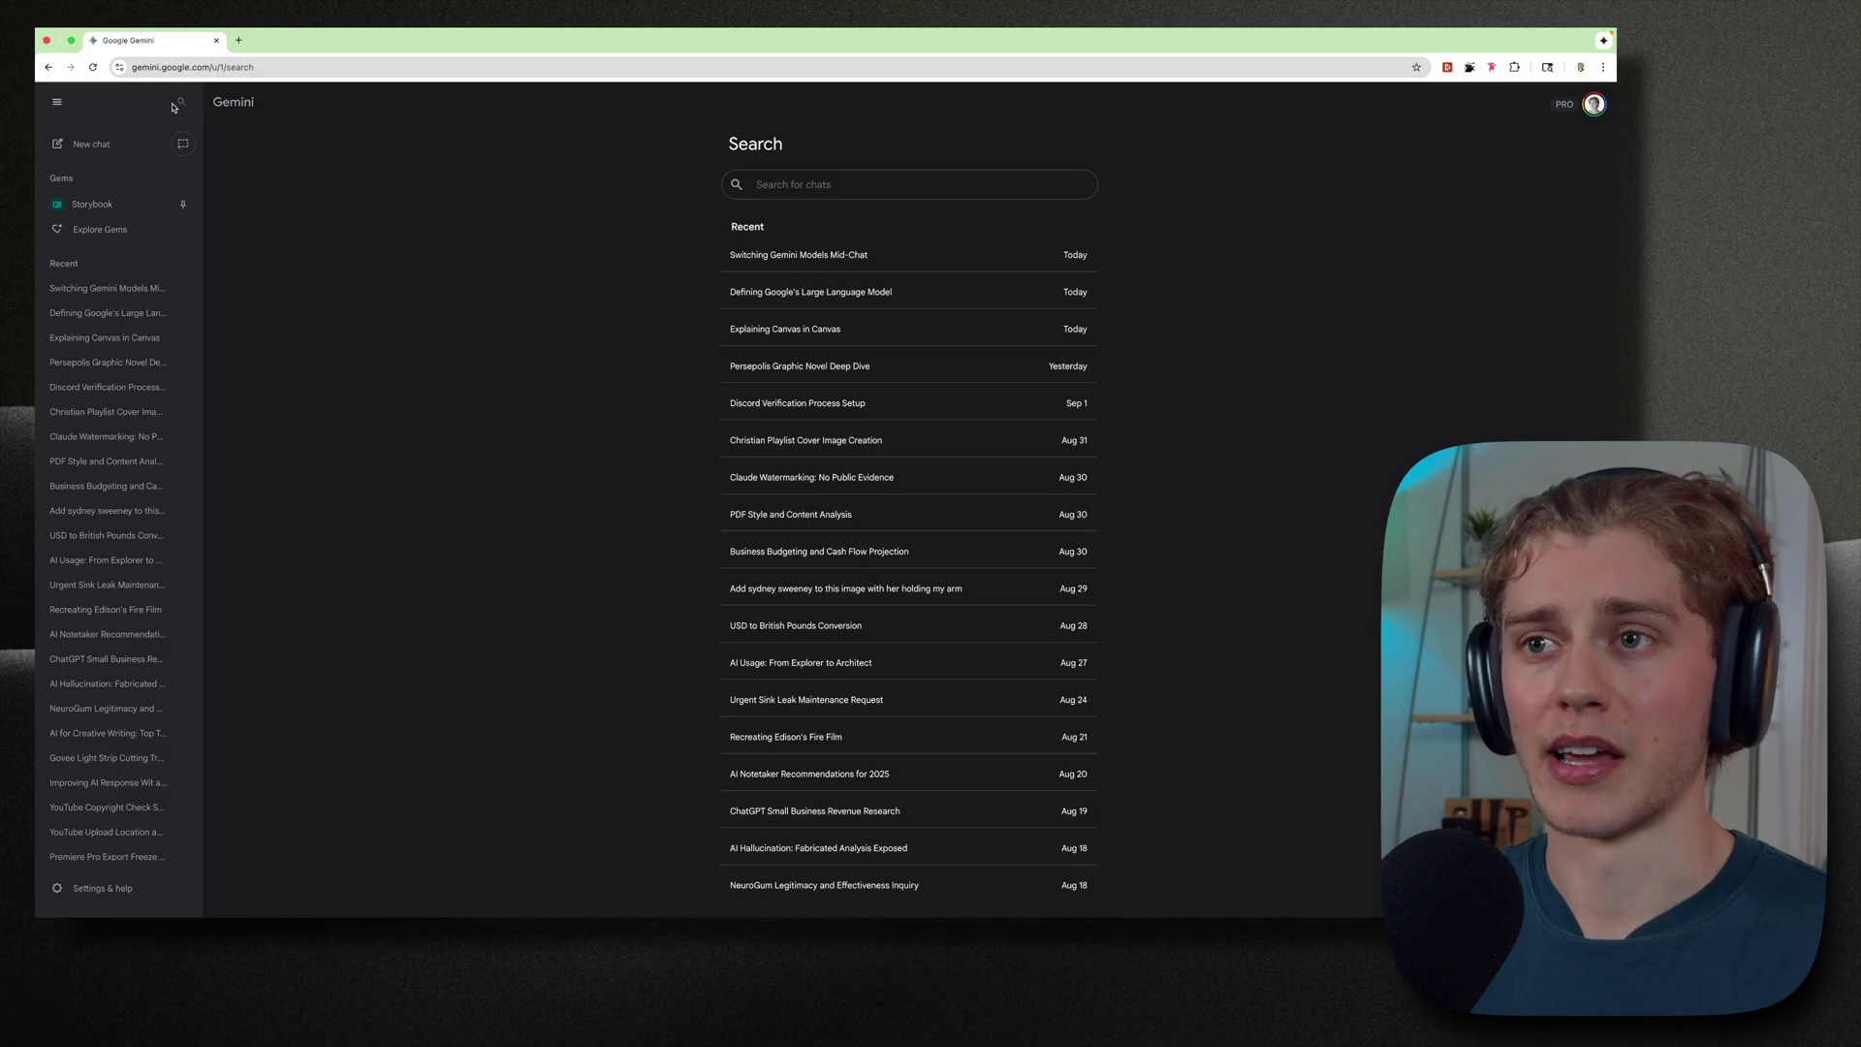
click(58, 103)
mouse_move(75, 114)
click(97, 146)
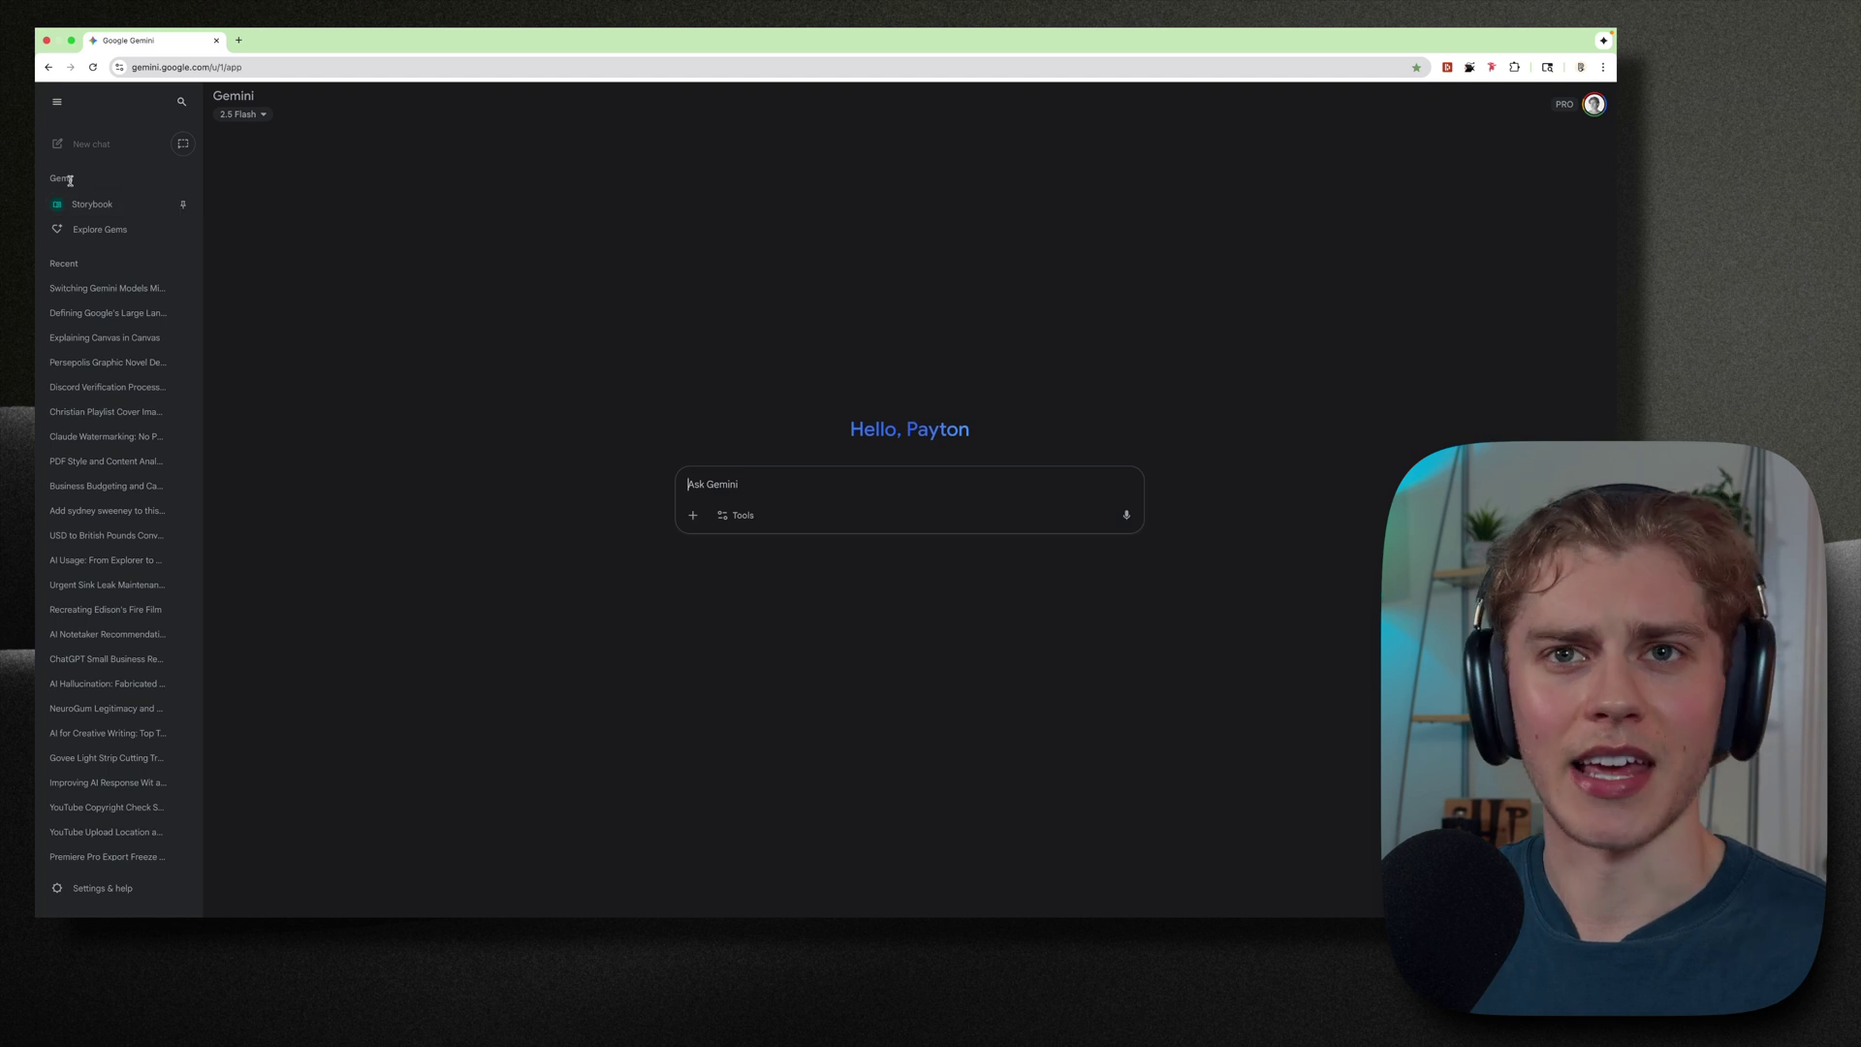
Go to the Gem manager and begin a blank New Gem, leaving name and instructions empty
click(137, 229)
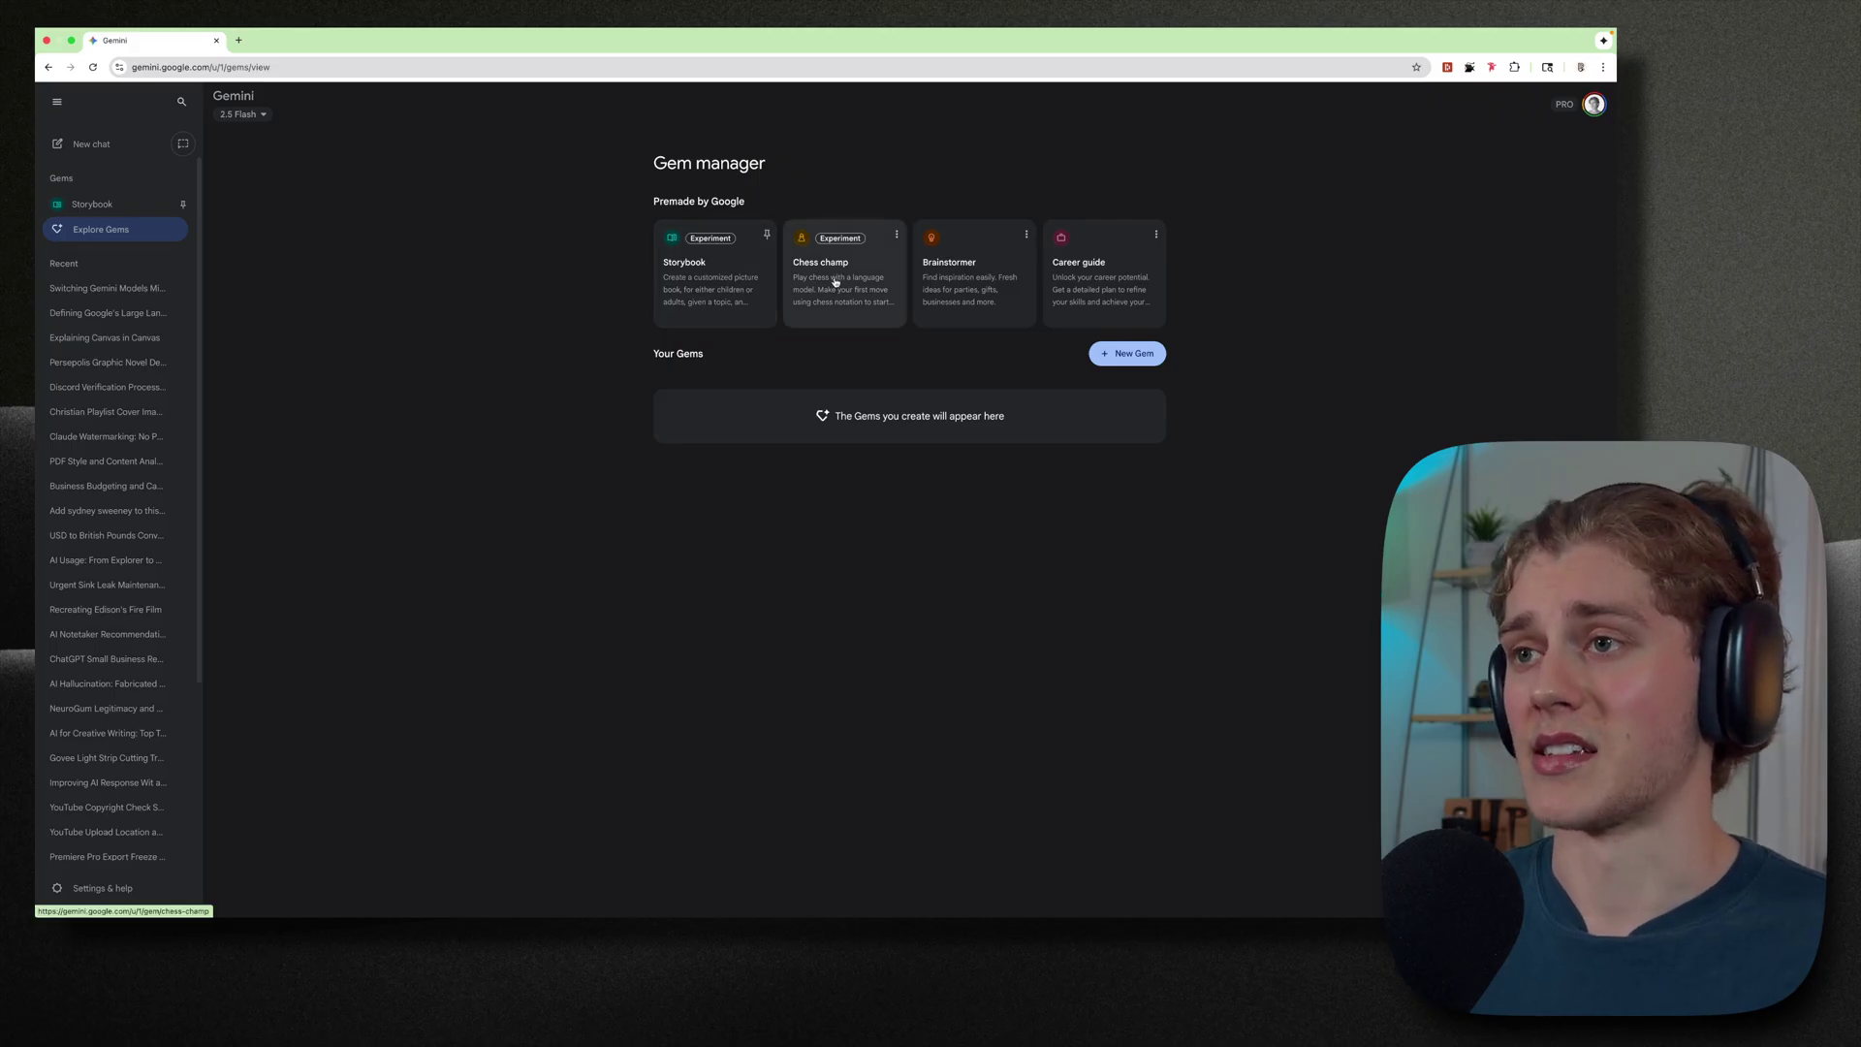
click(1114, 355)
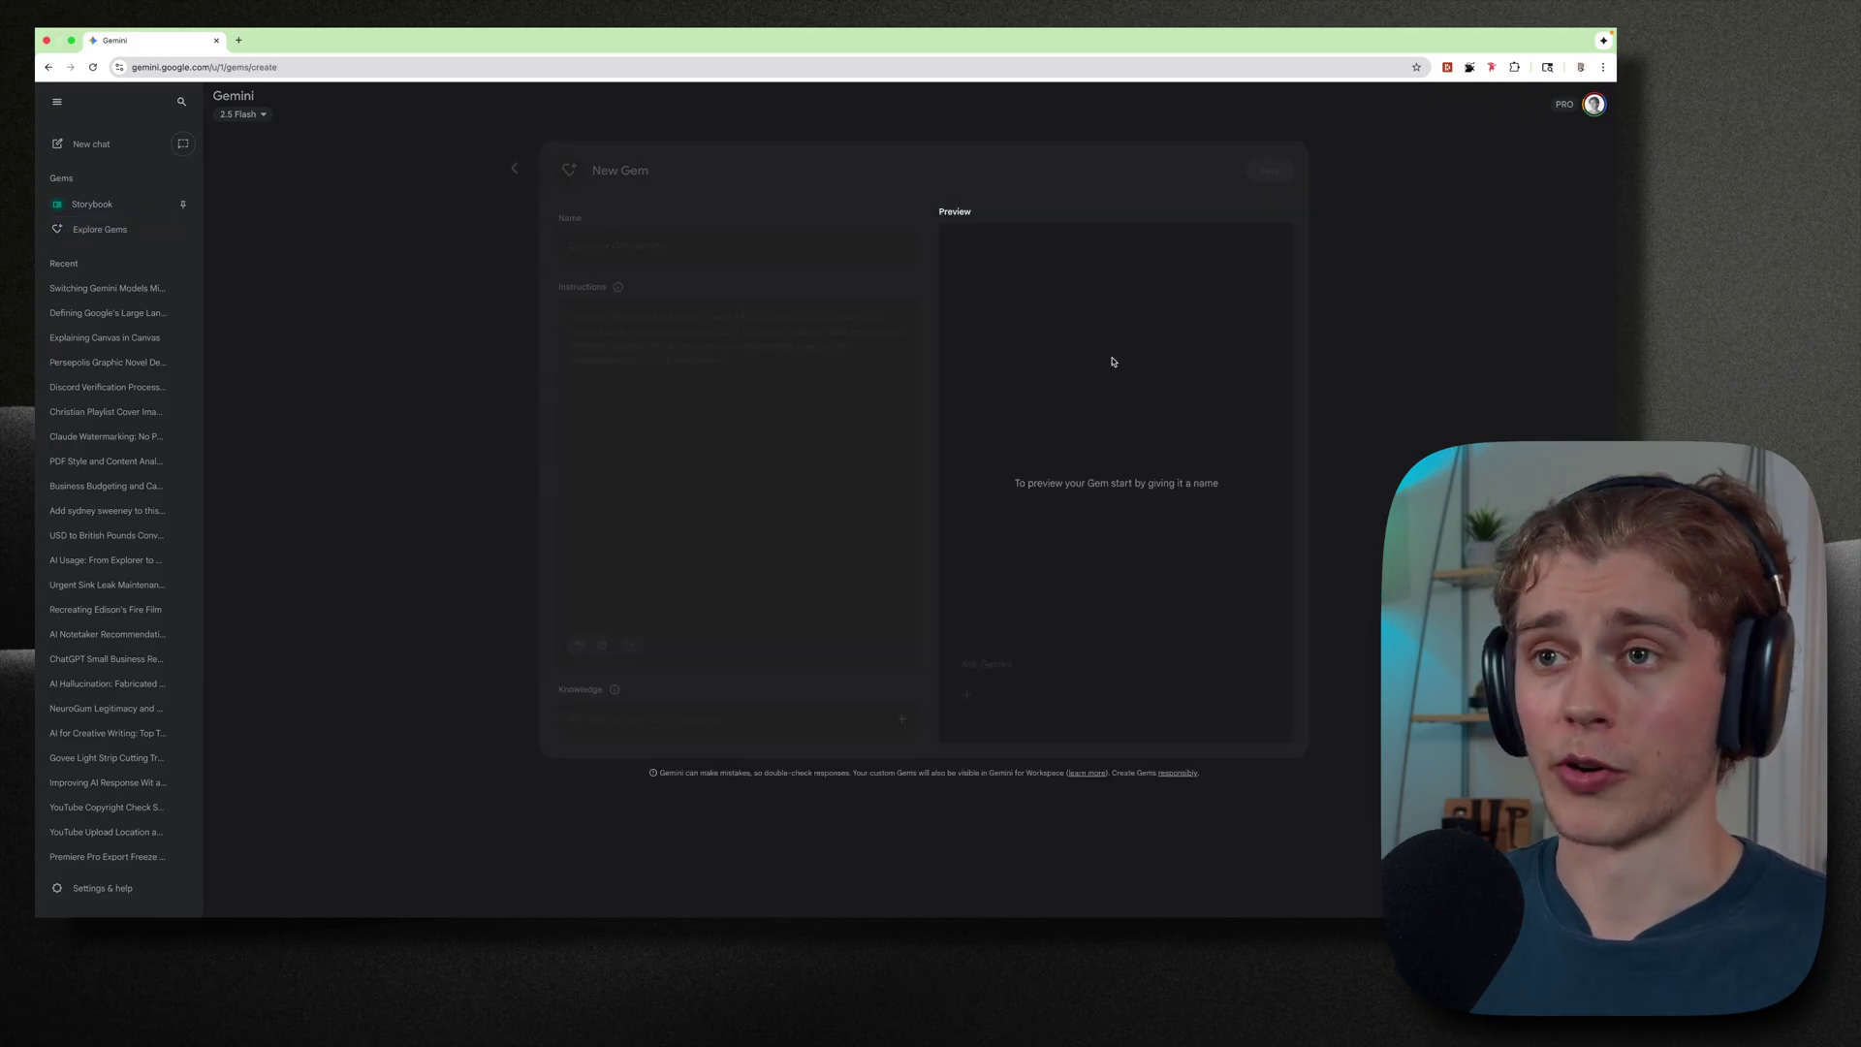
click(676, 405)
click(714, 723)
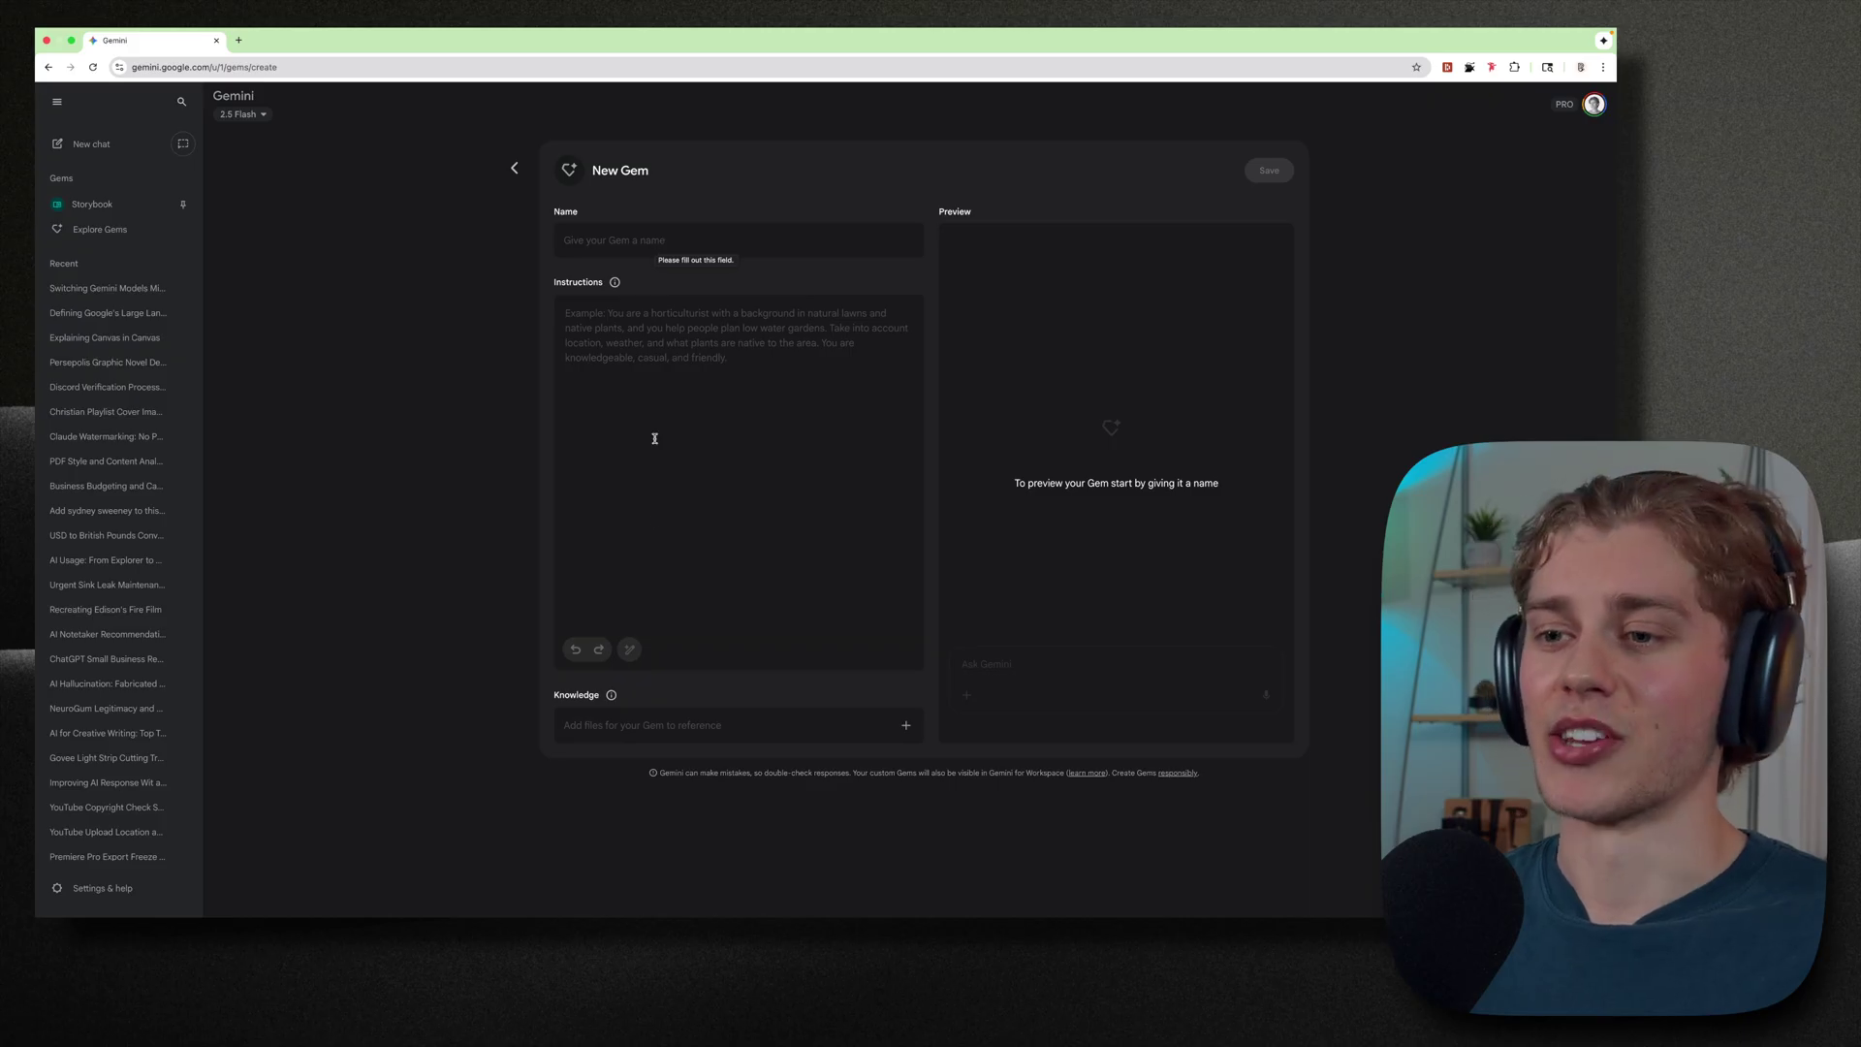
Return to the Gem manager, show more premade gems, and open the Writing editor gem
click(513, 167)
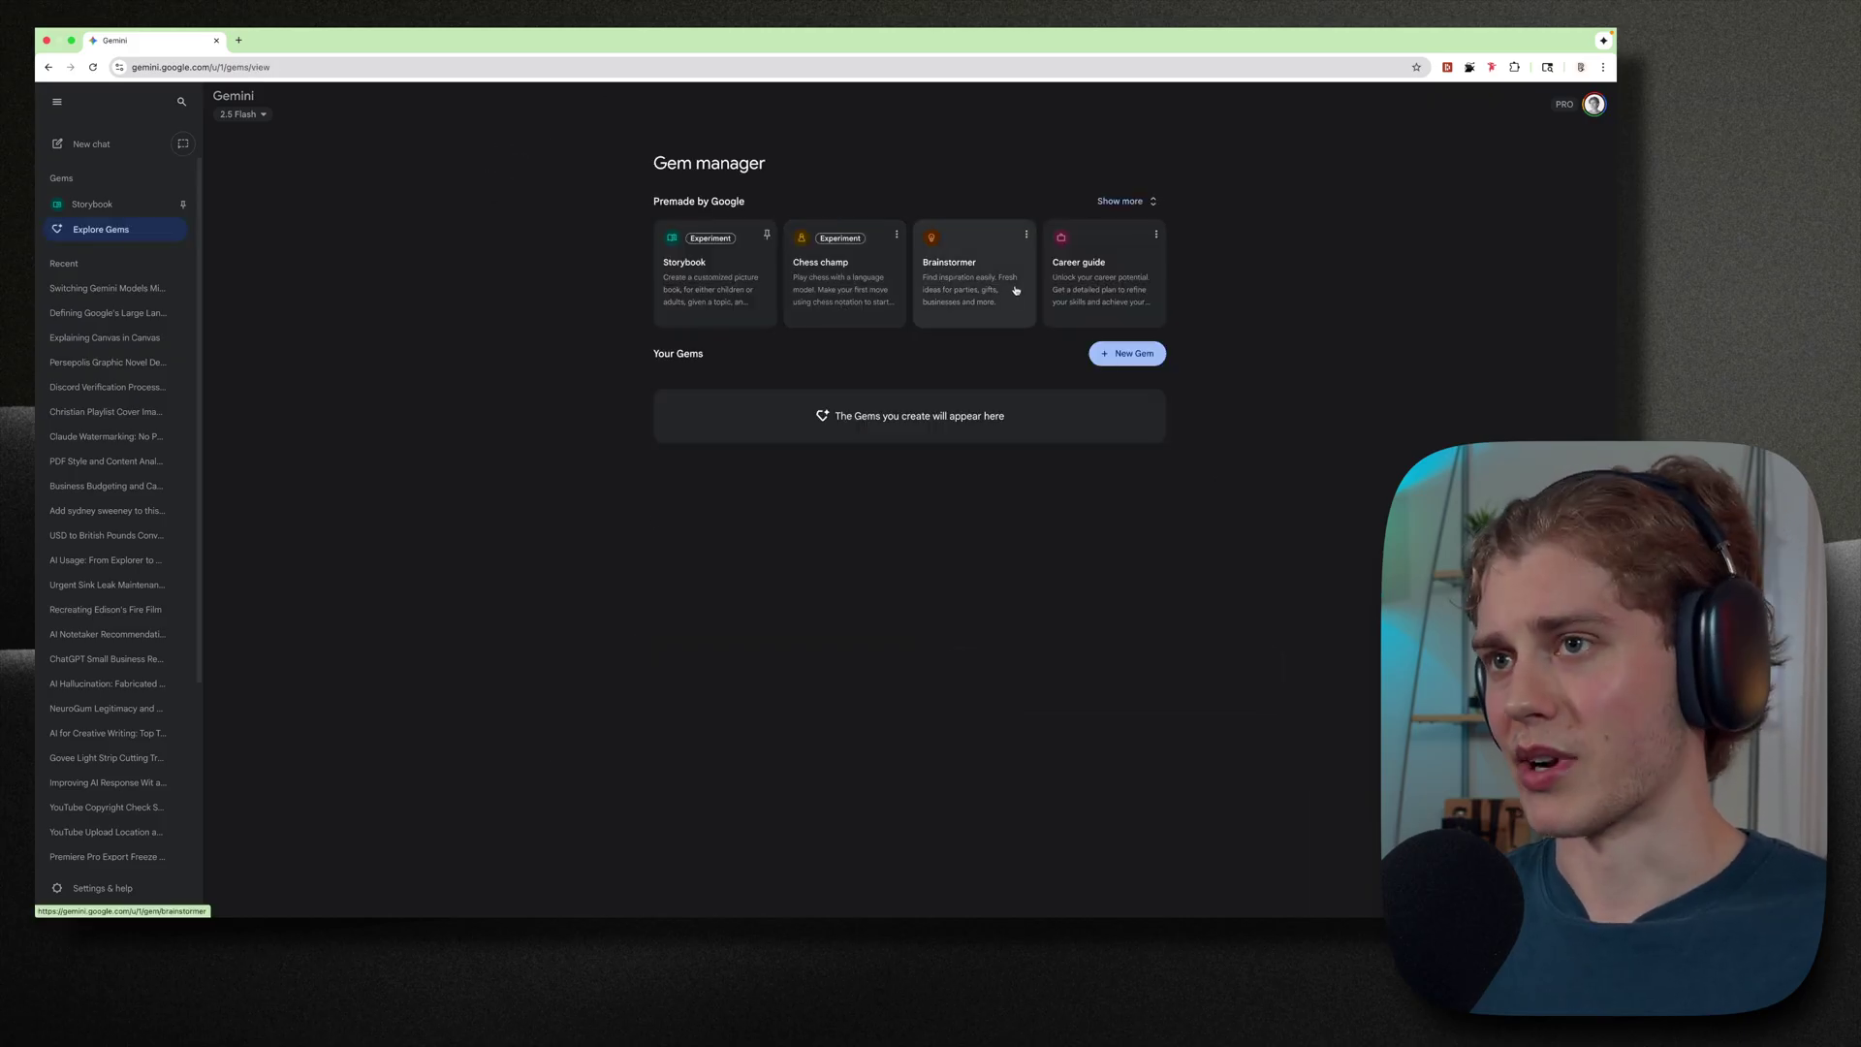
click(1121, 201)
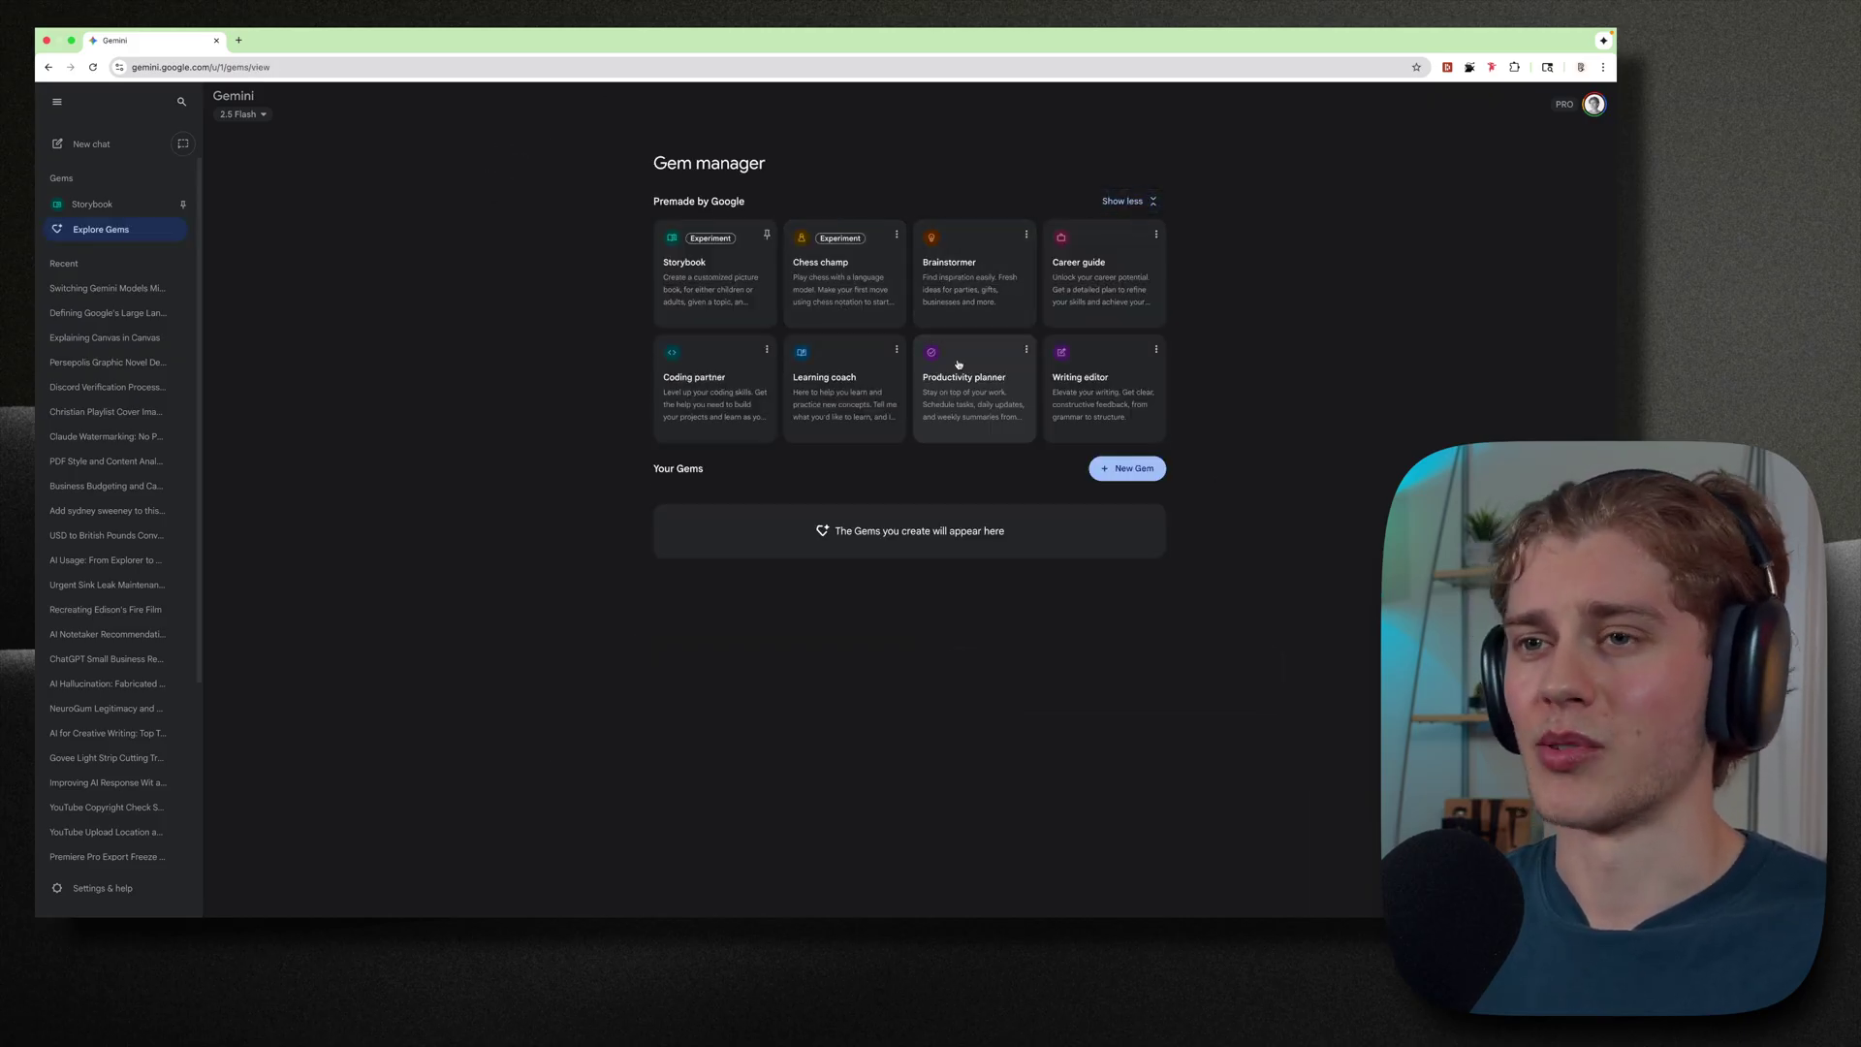
click(1110, 402)
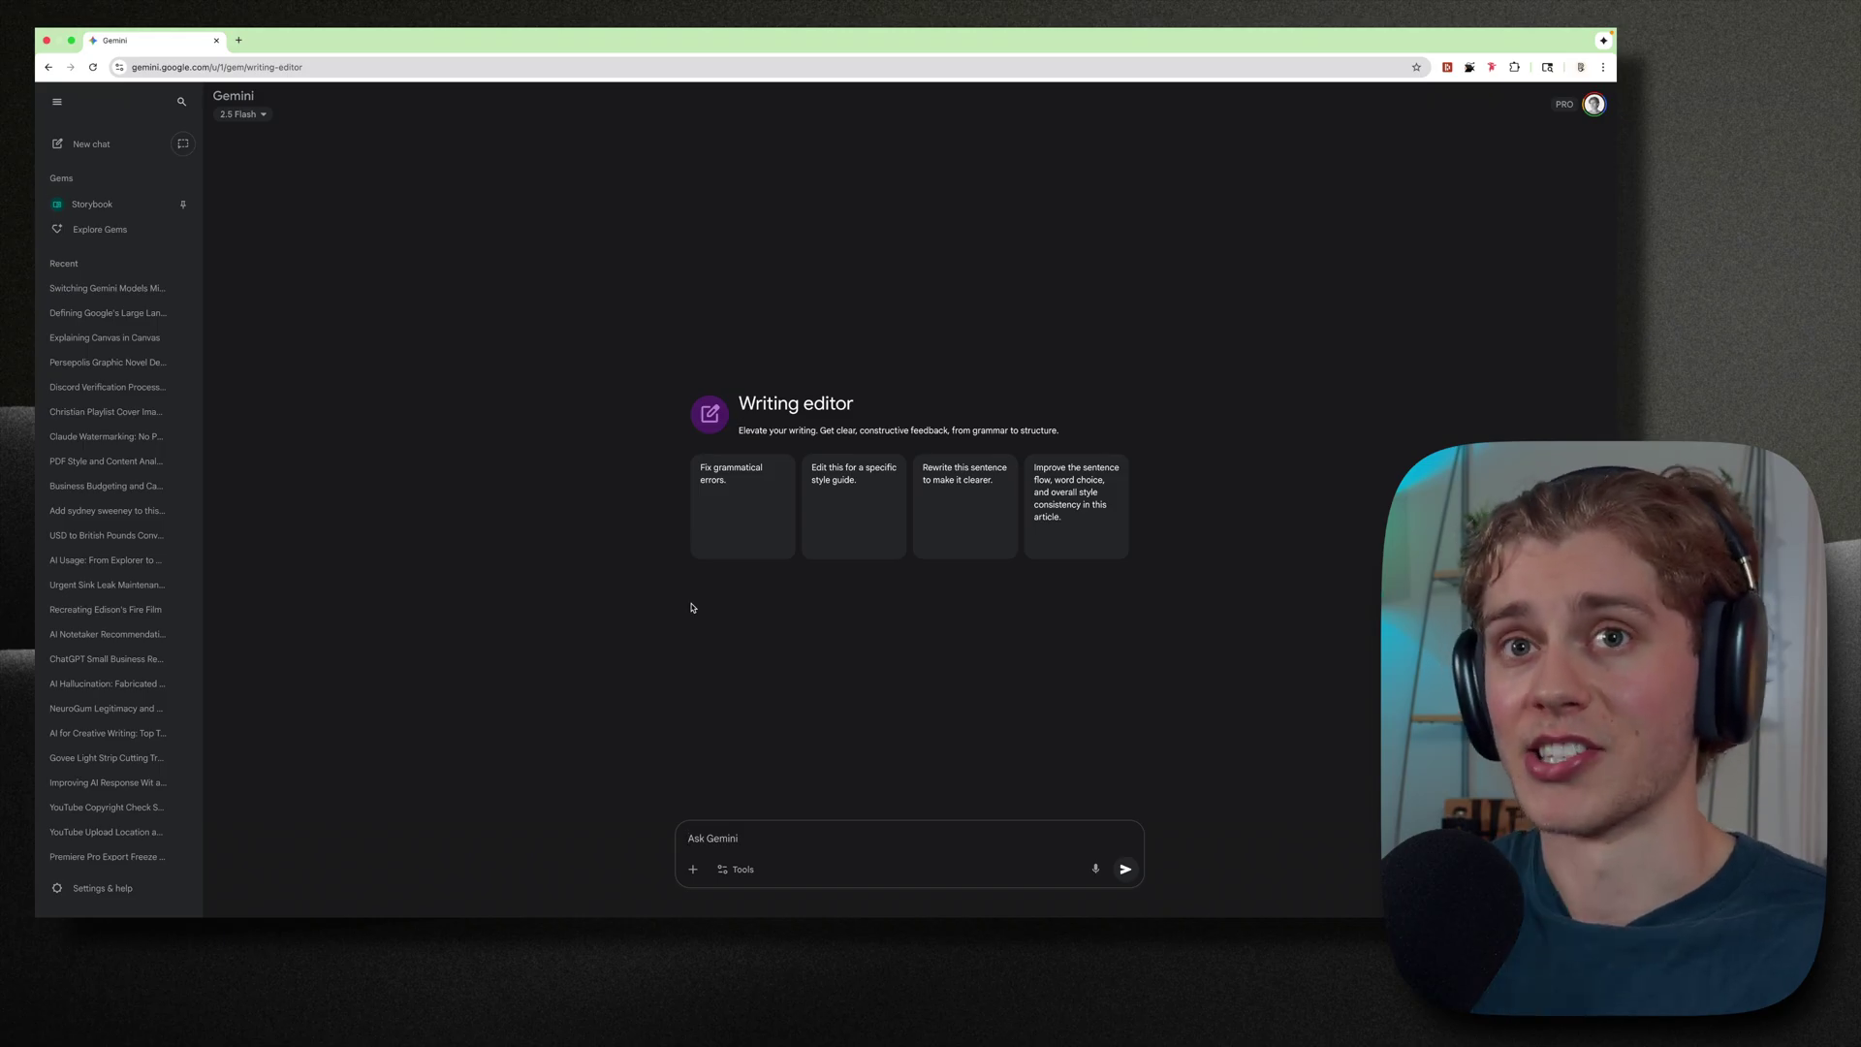
Revisit the Gem manager, opening a new gem form and backing out of it
click(86, 233)
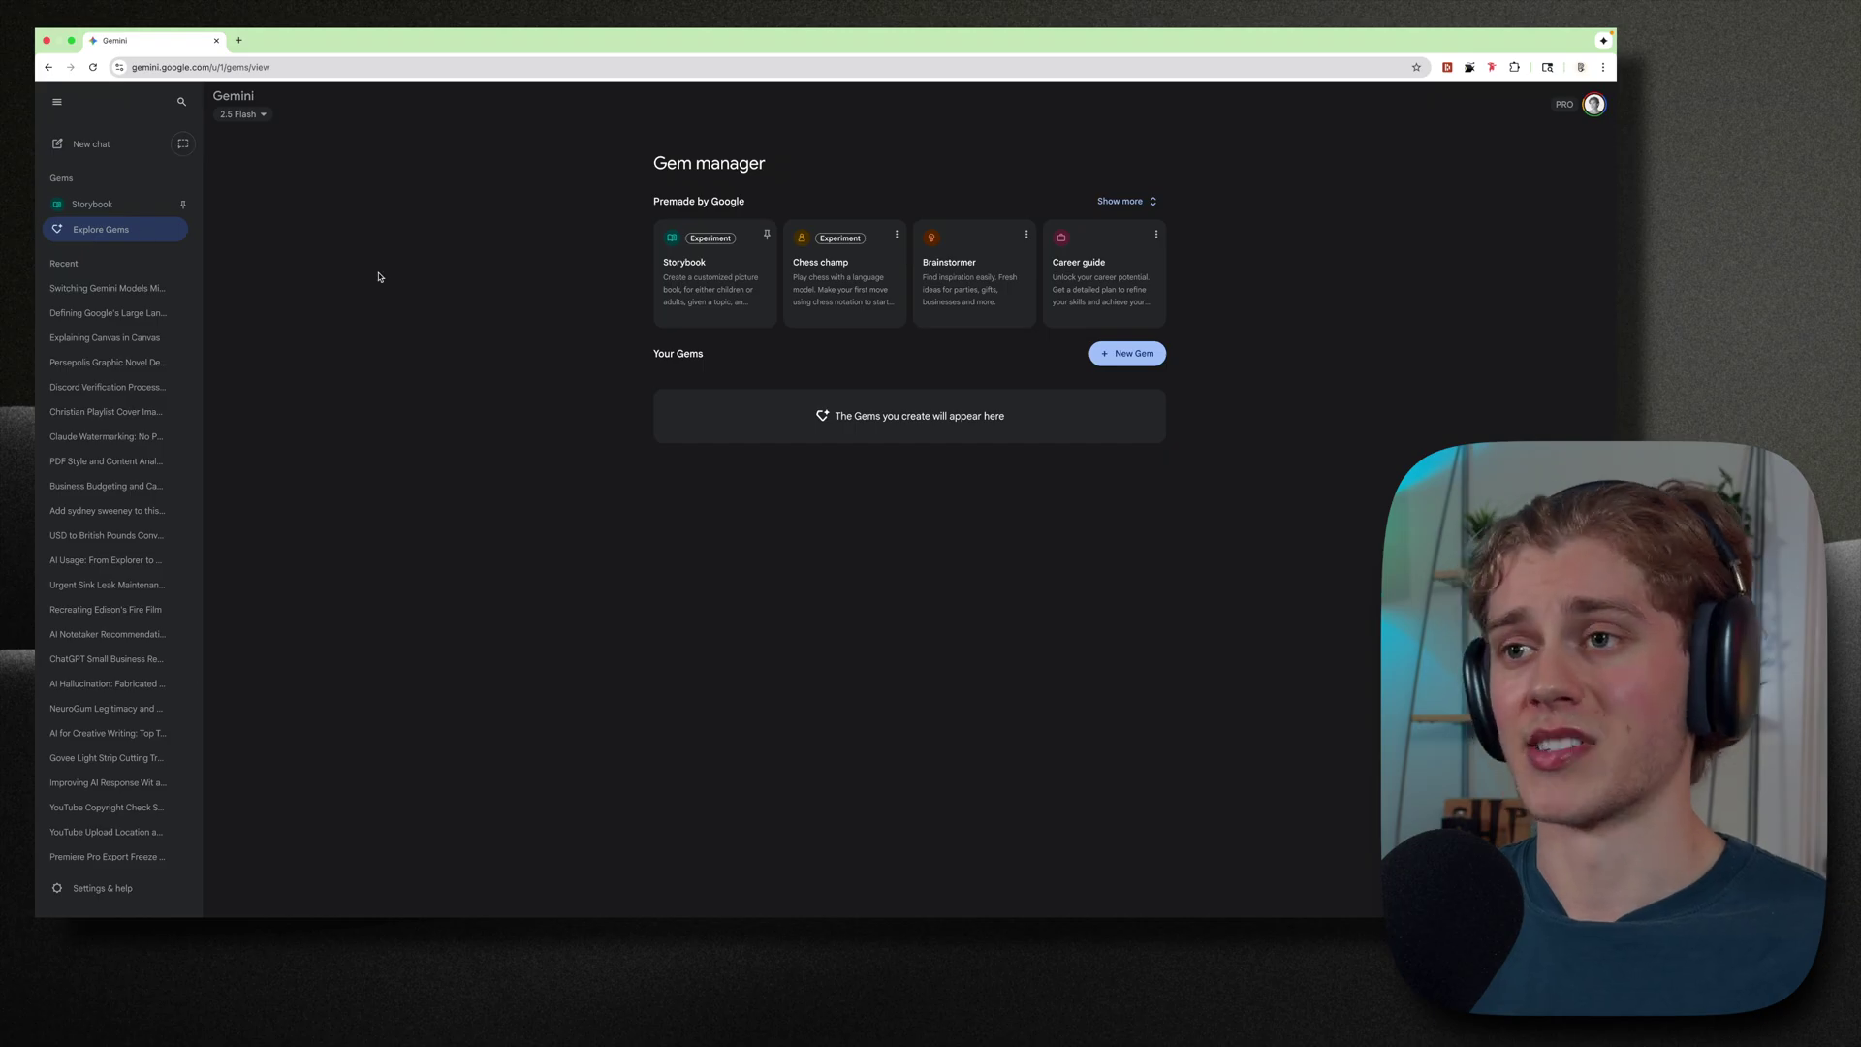
click(1127, 353)
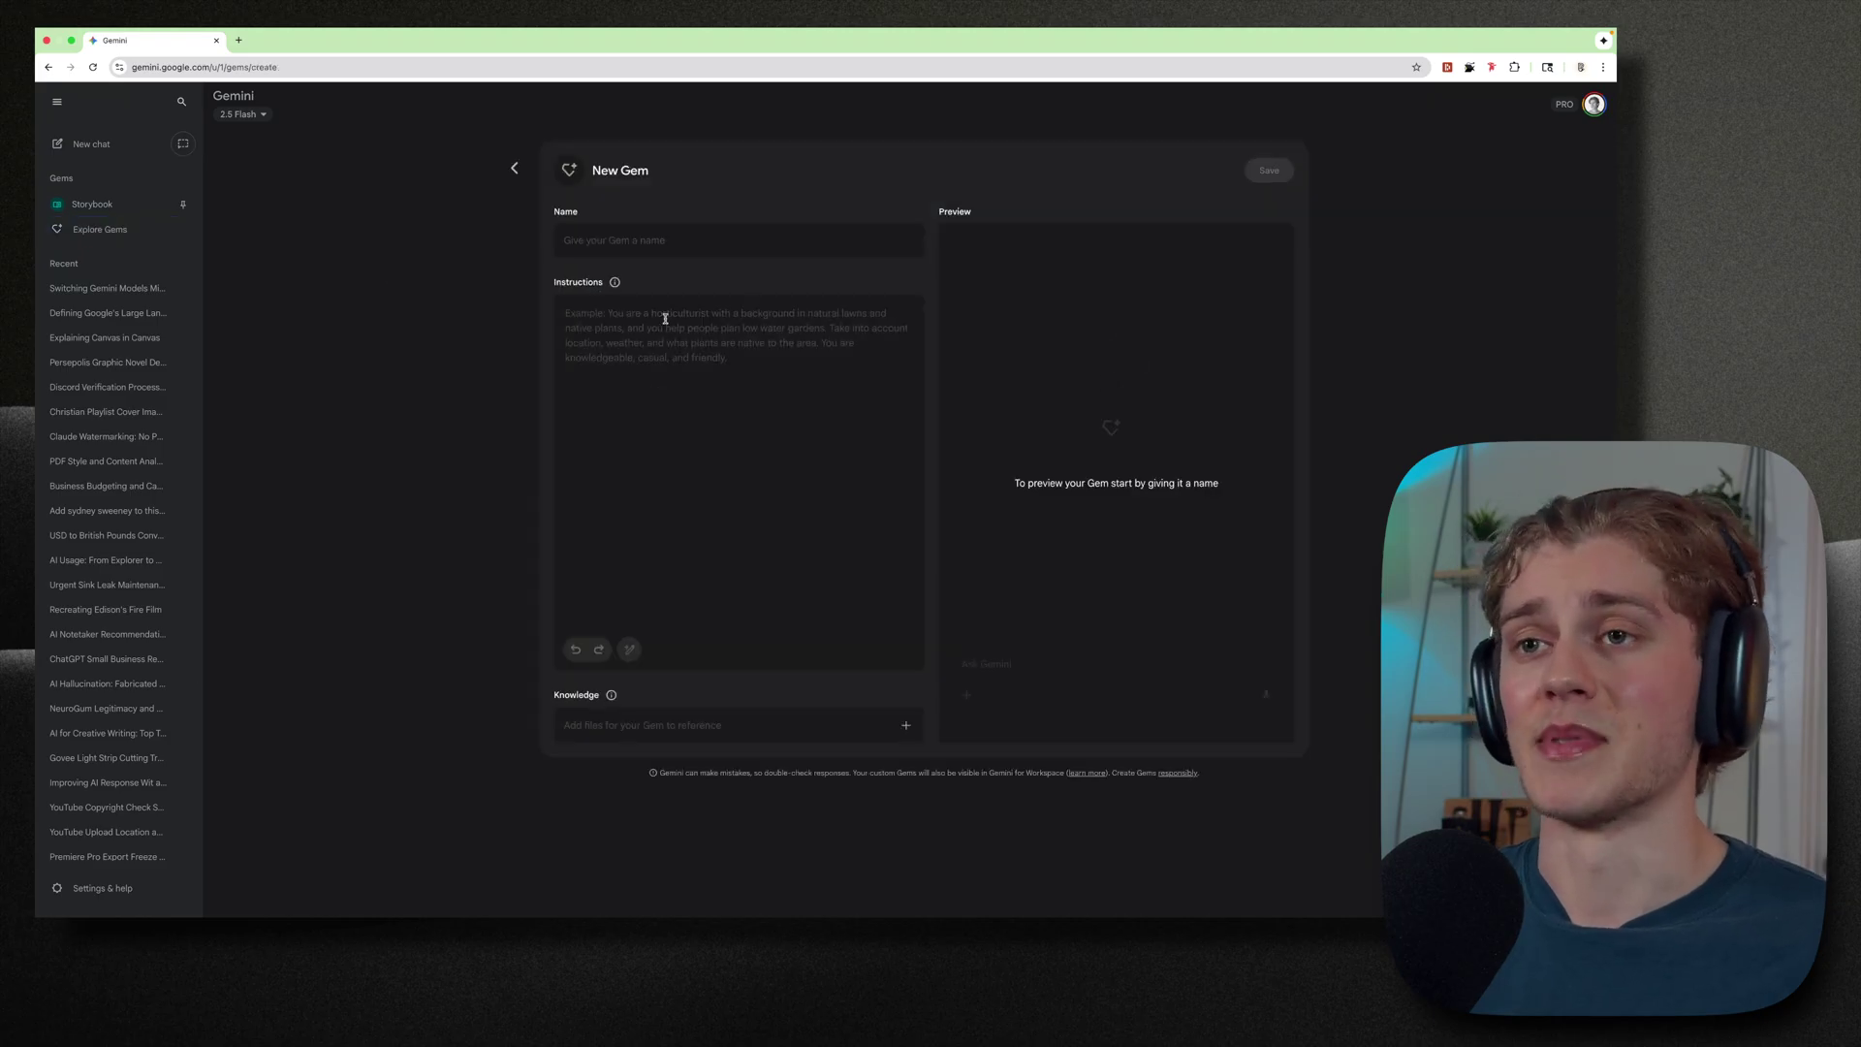
click(517, 168)
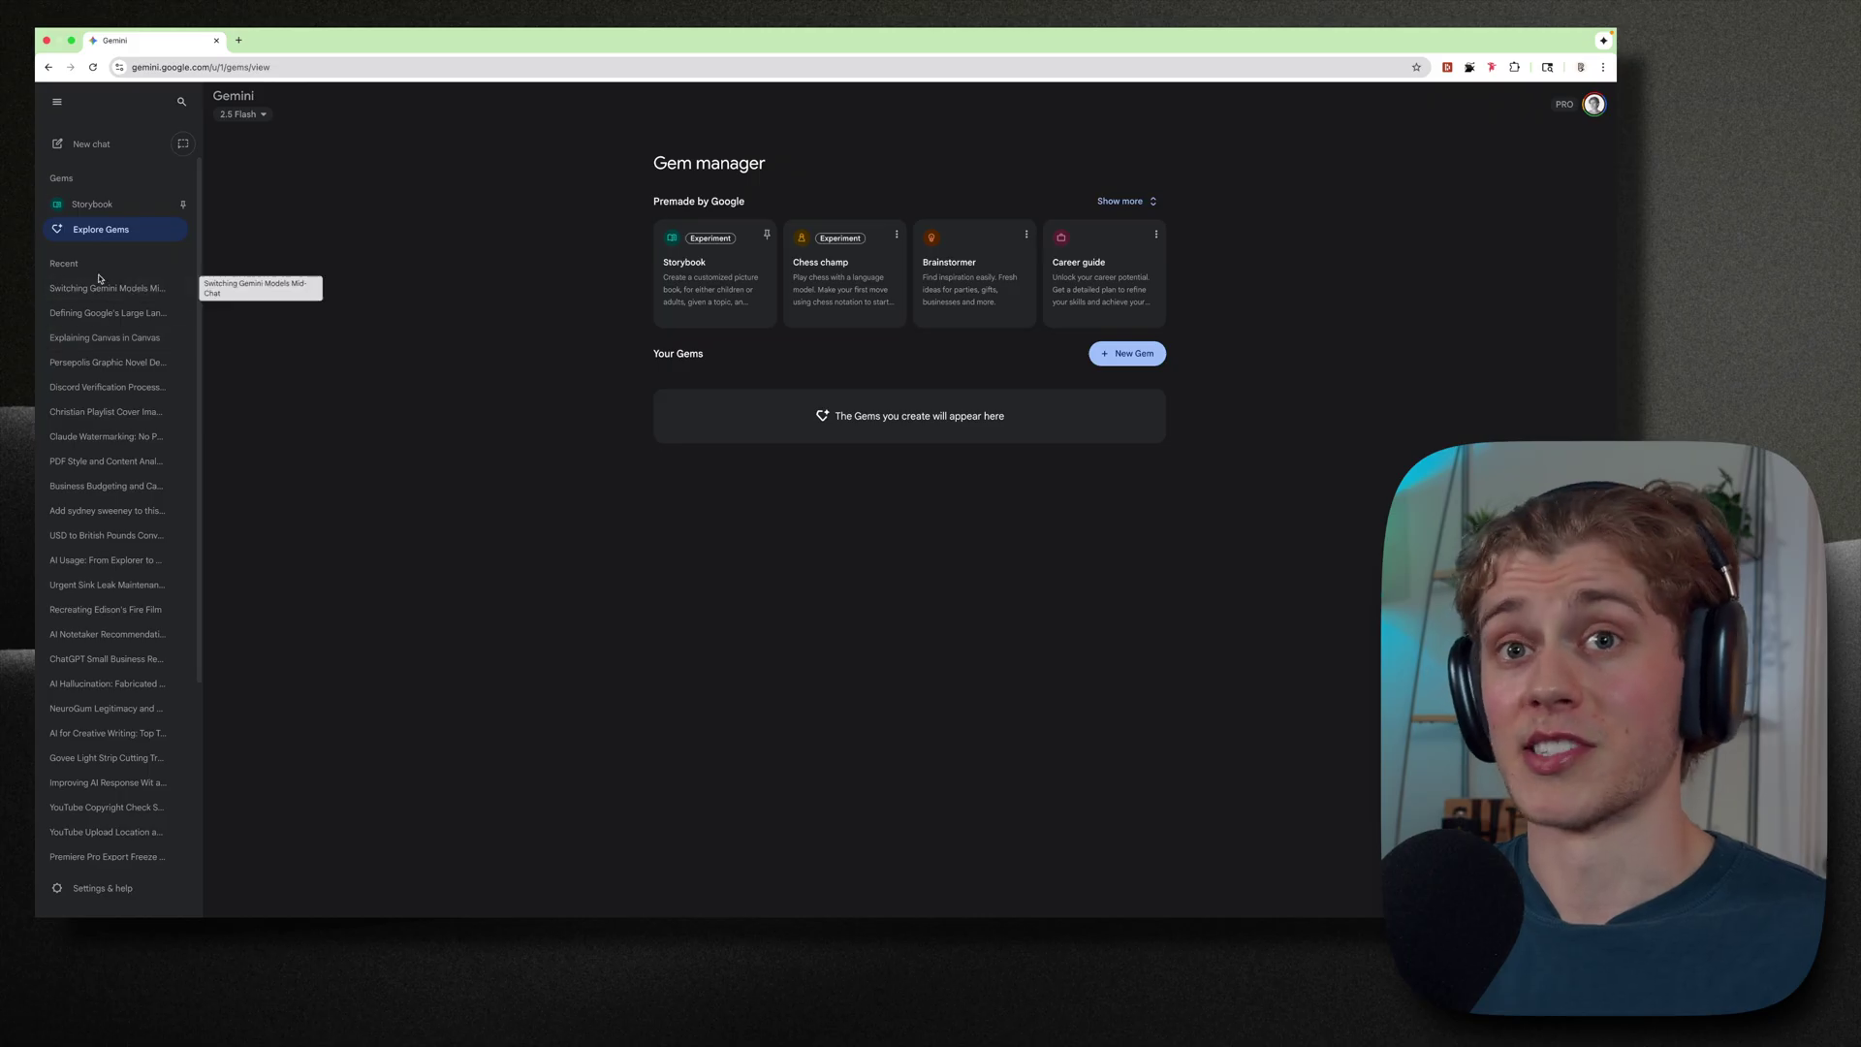
Check the latest chat's options menu, then show the Settings & help menu
click(181, 288)
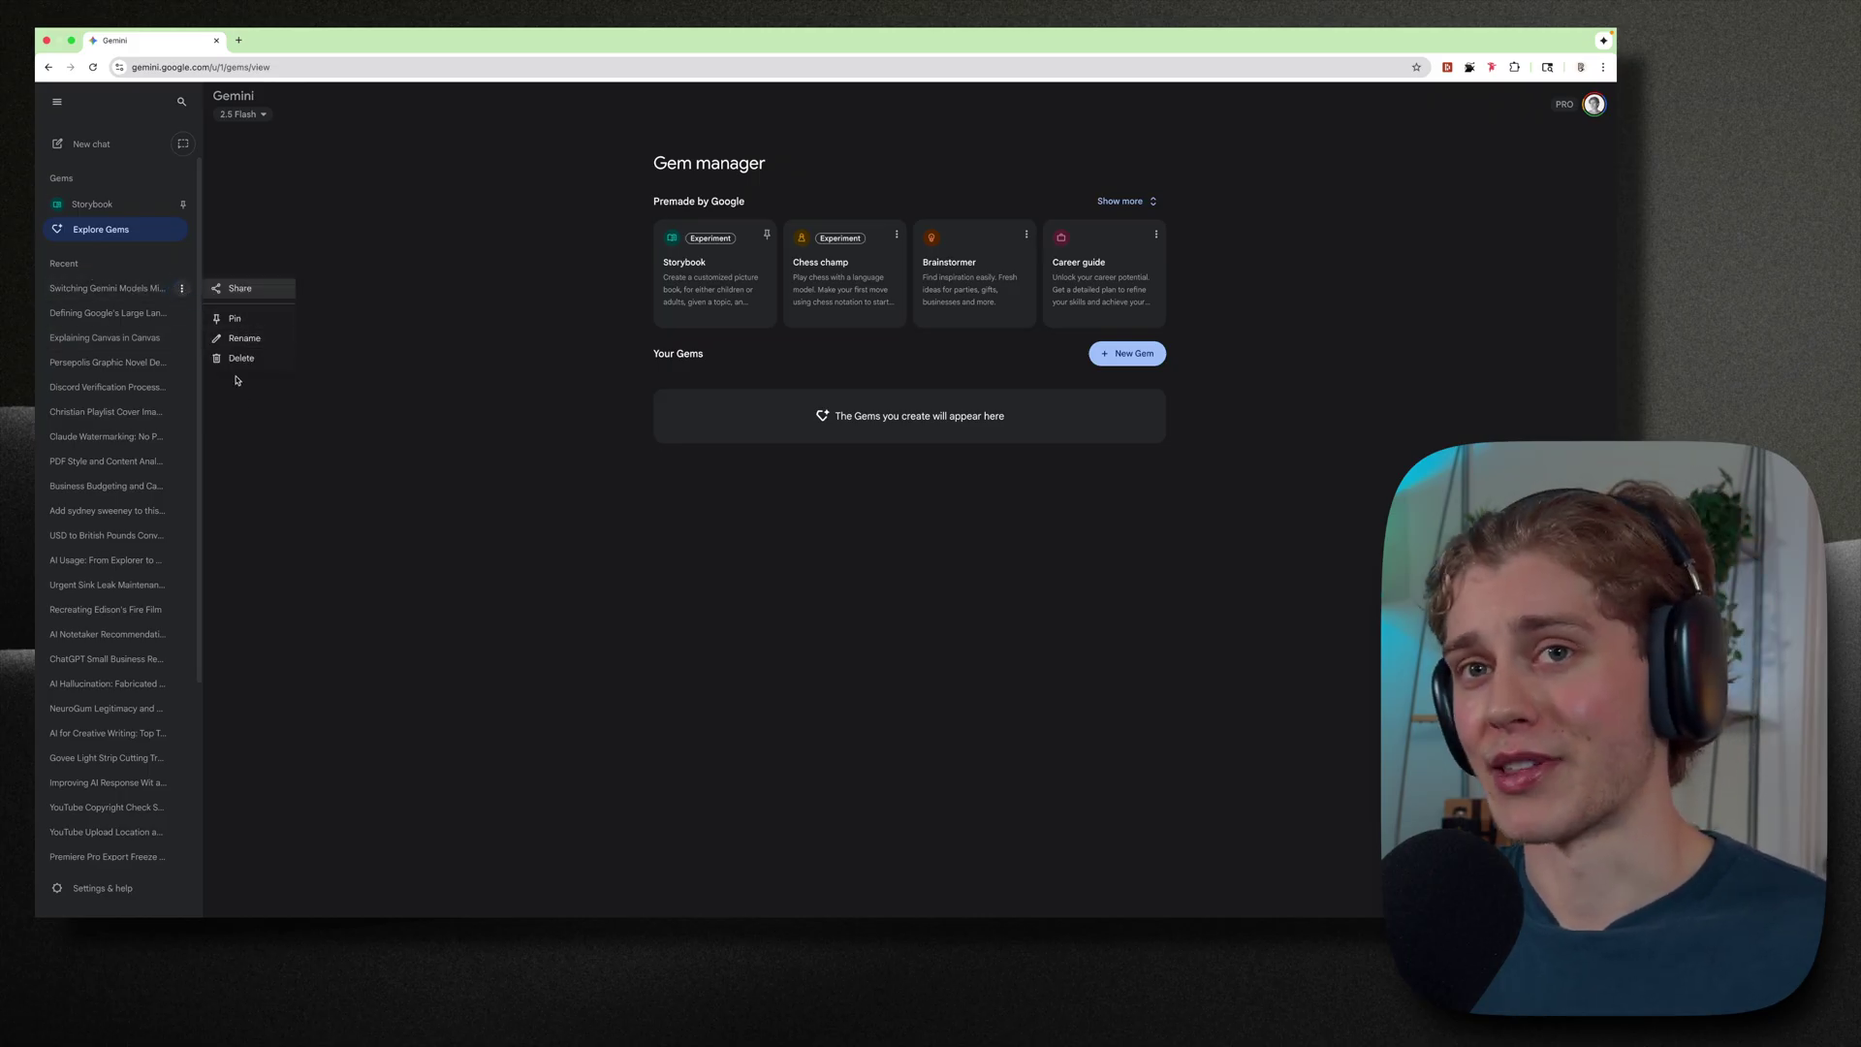
click(263, 390)
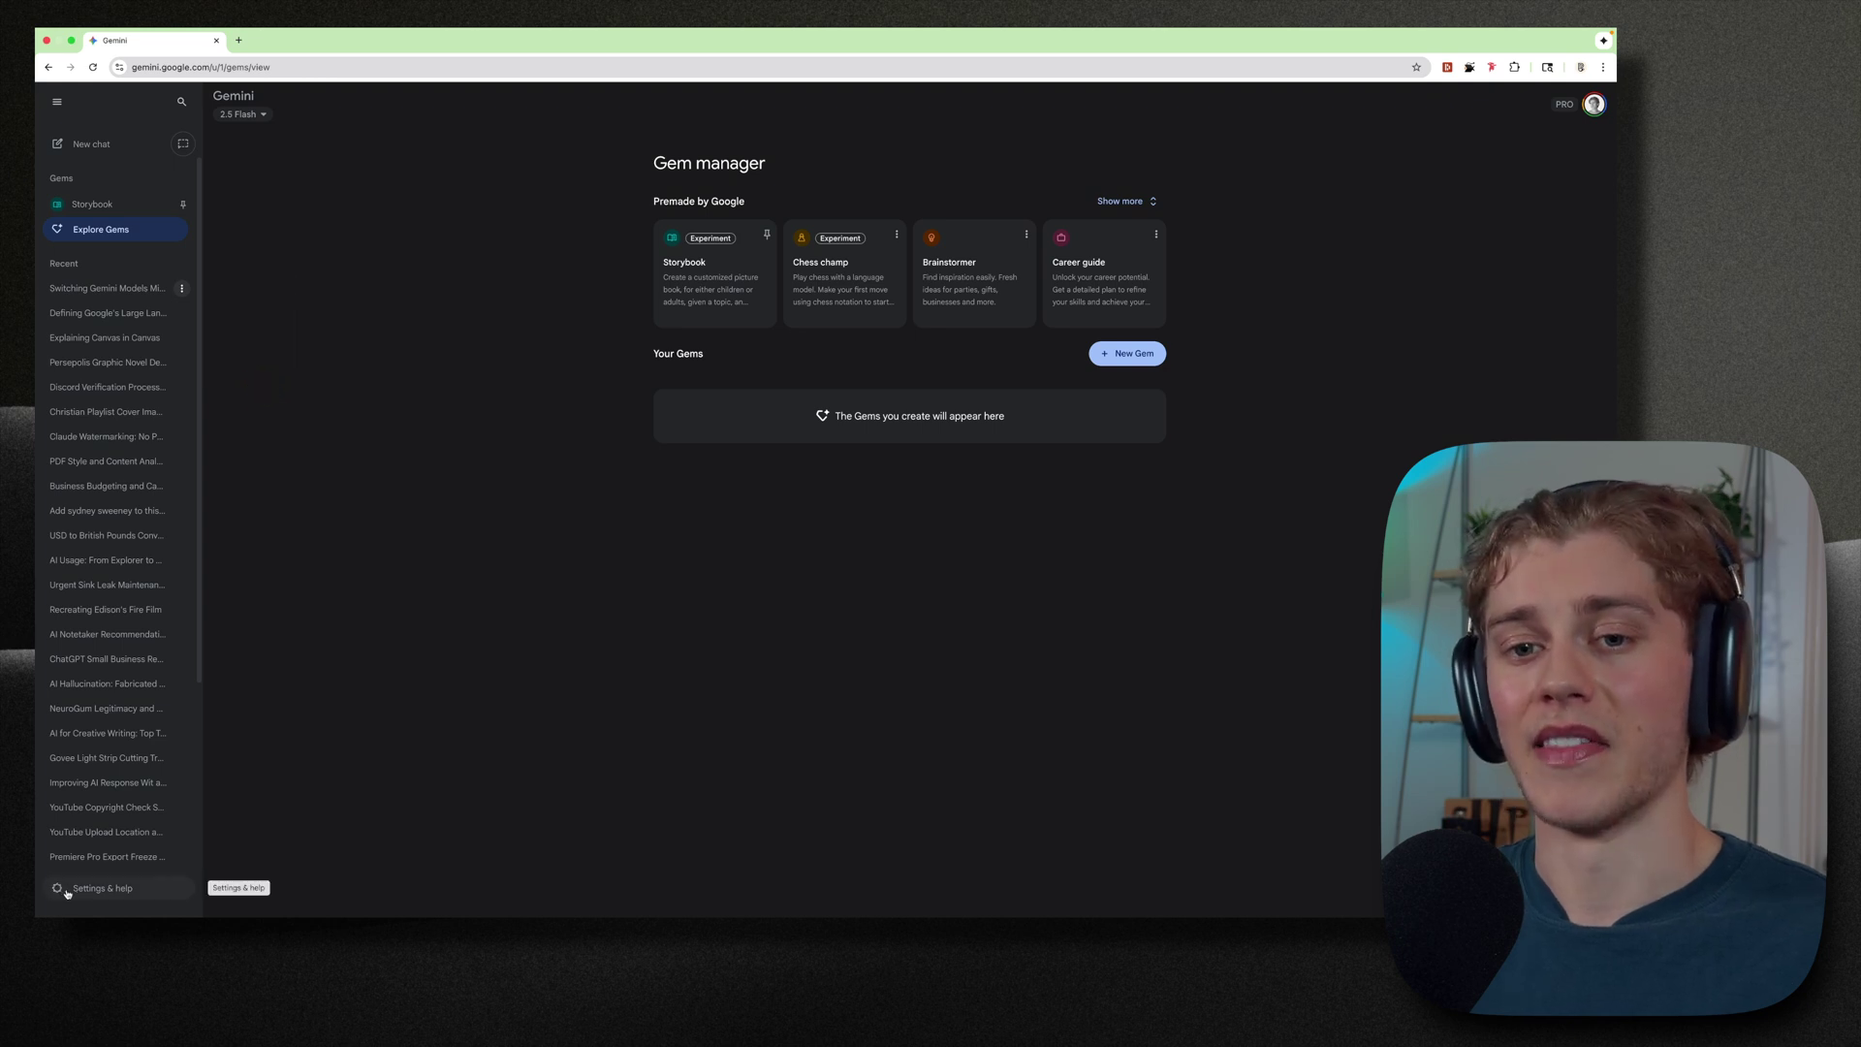
click(67, 892)
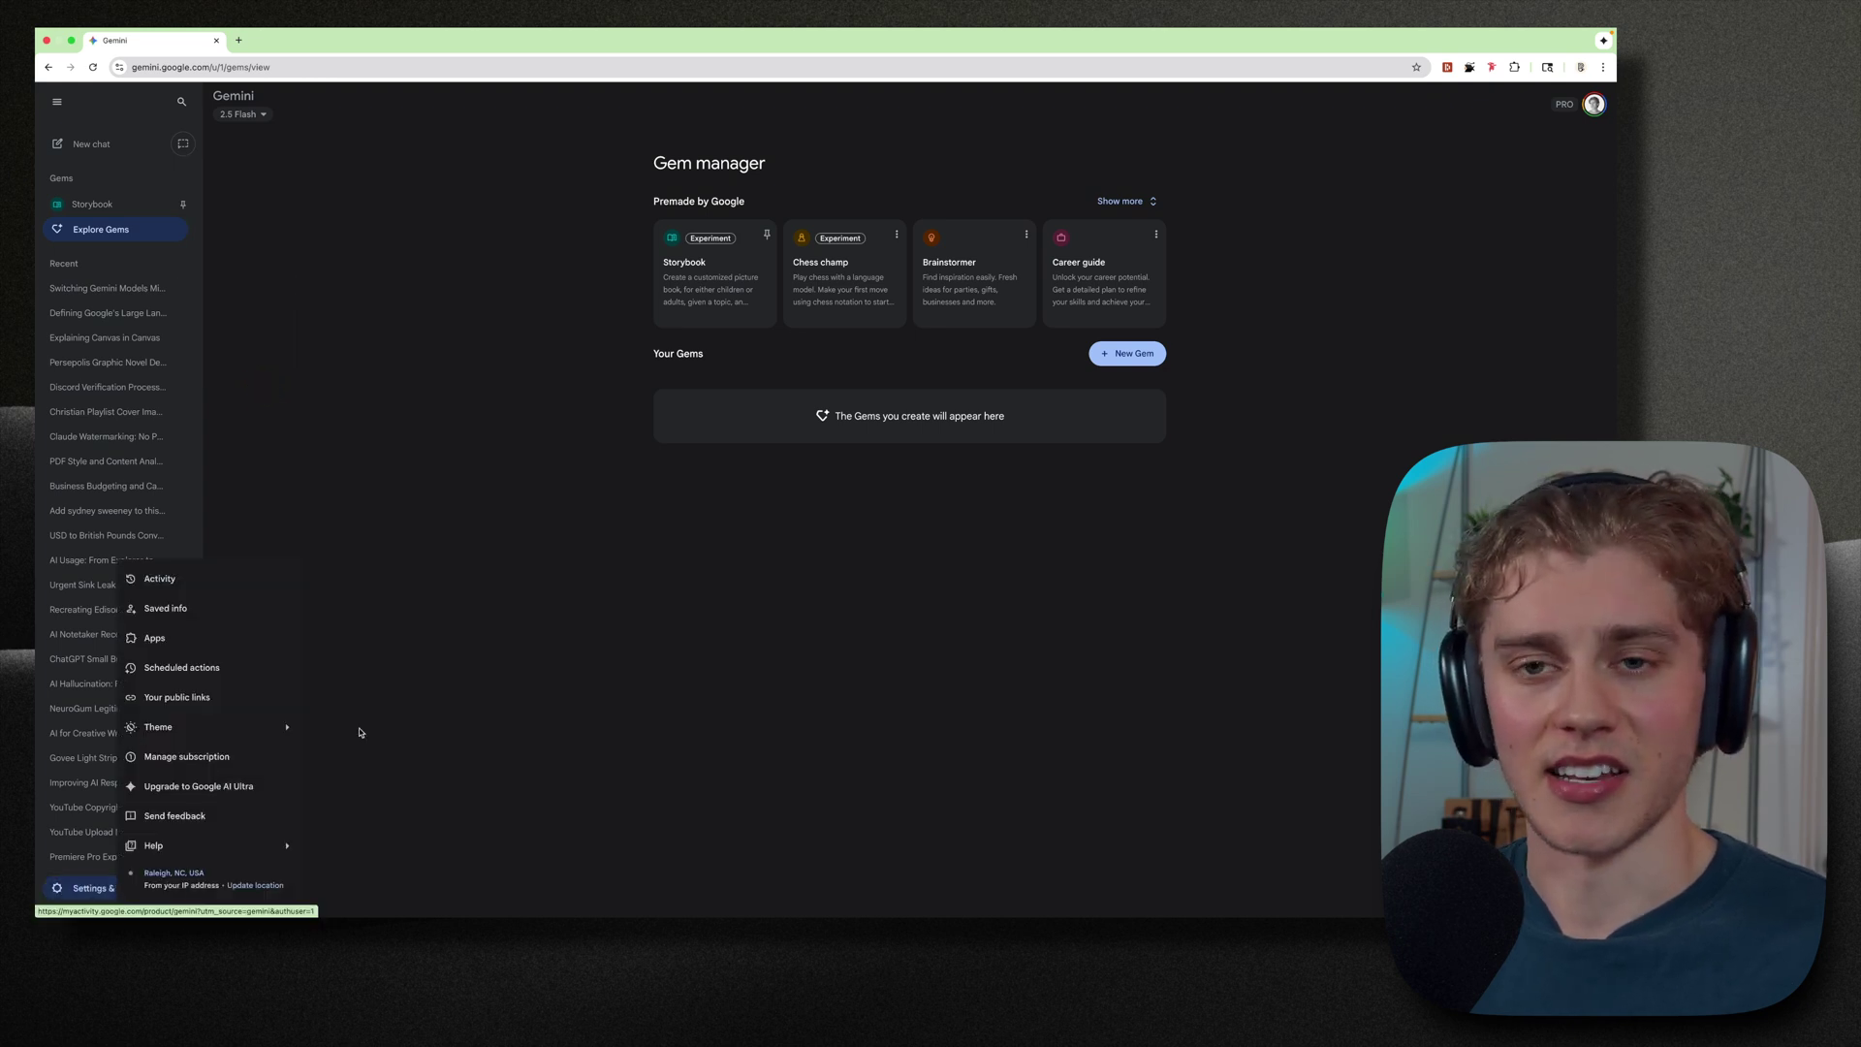
Browse the Apps page through Productivity, Travel, Media and Learning connections, then back to top
click(217, 642)
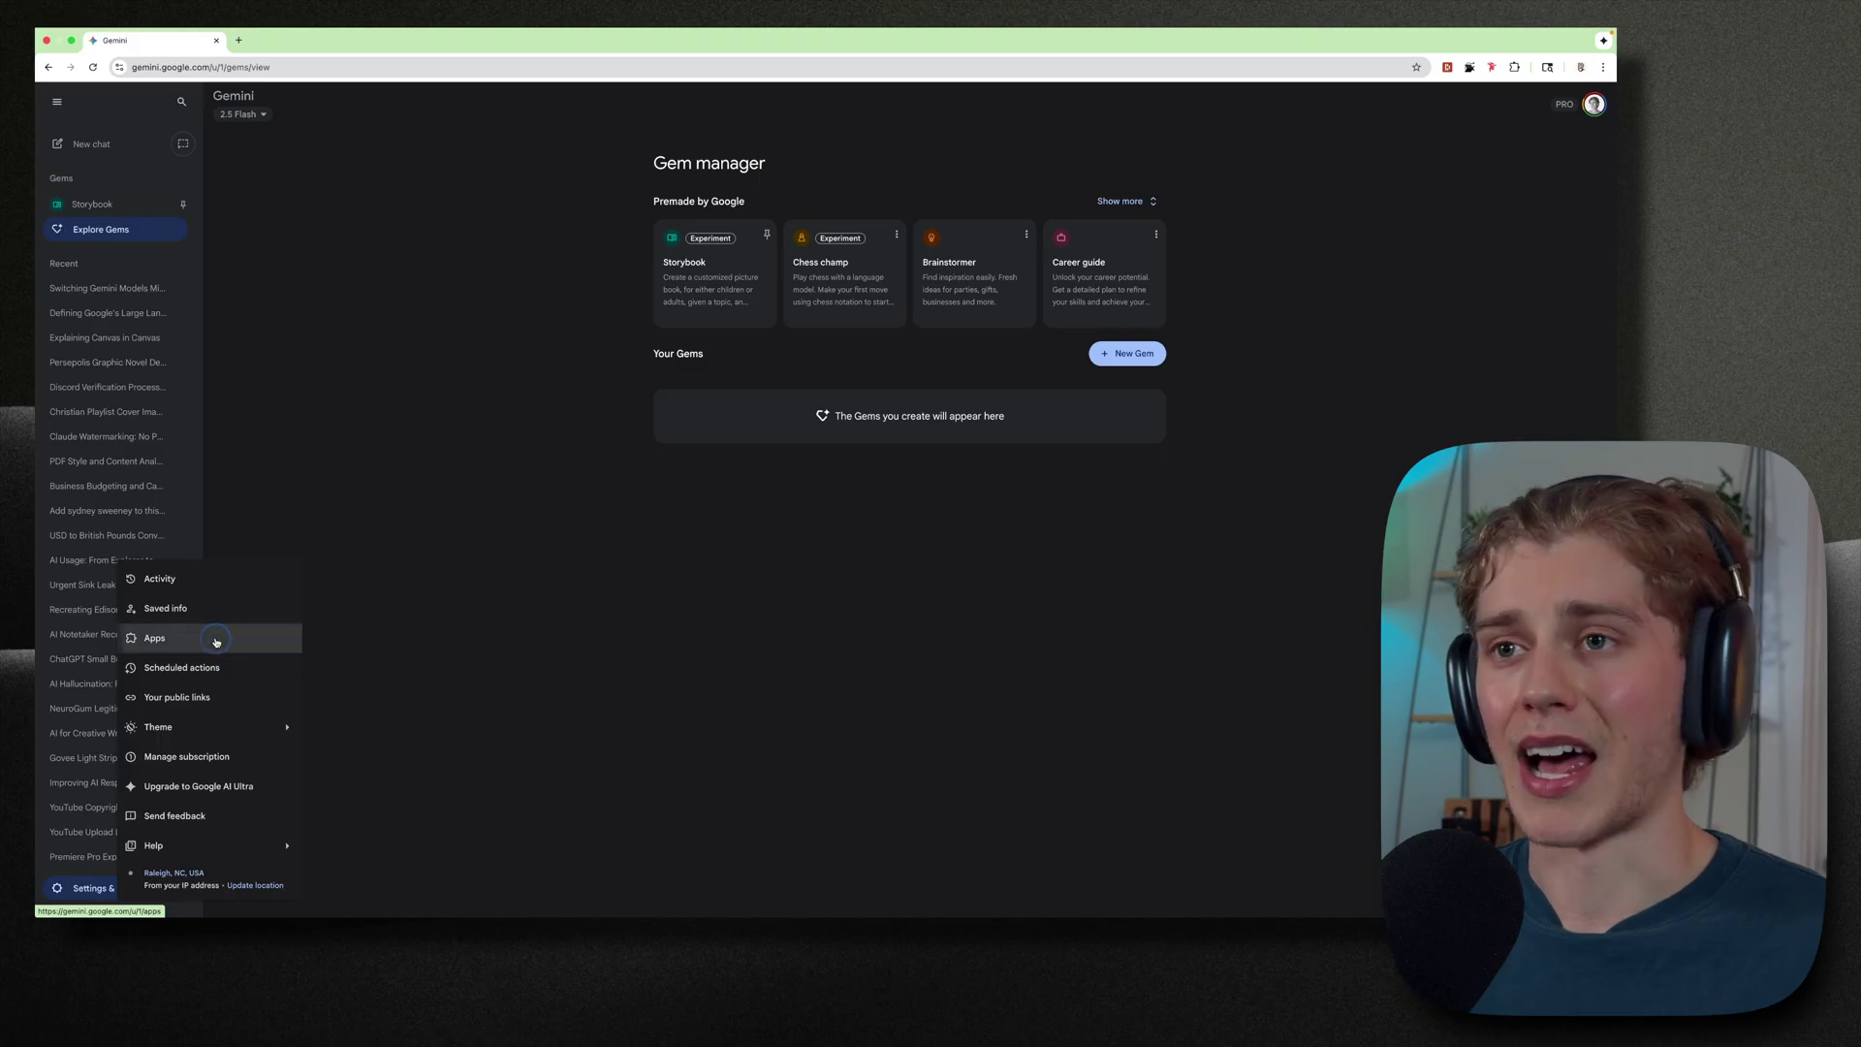
scroll(441, 408, down, 4)
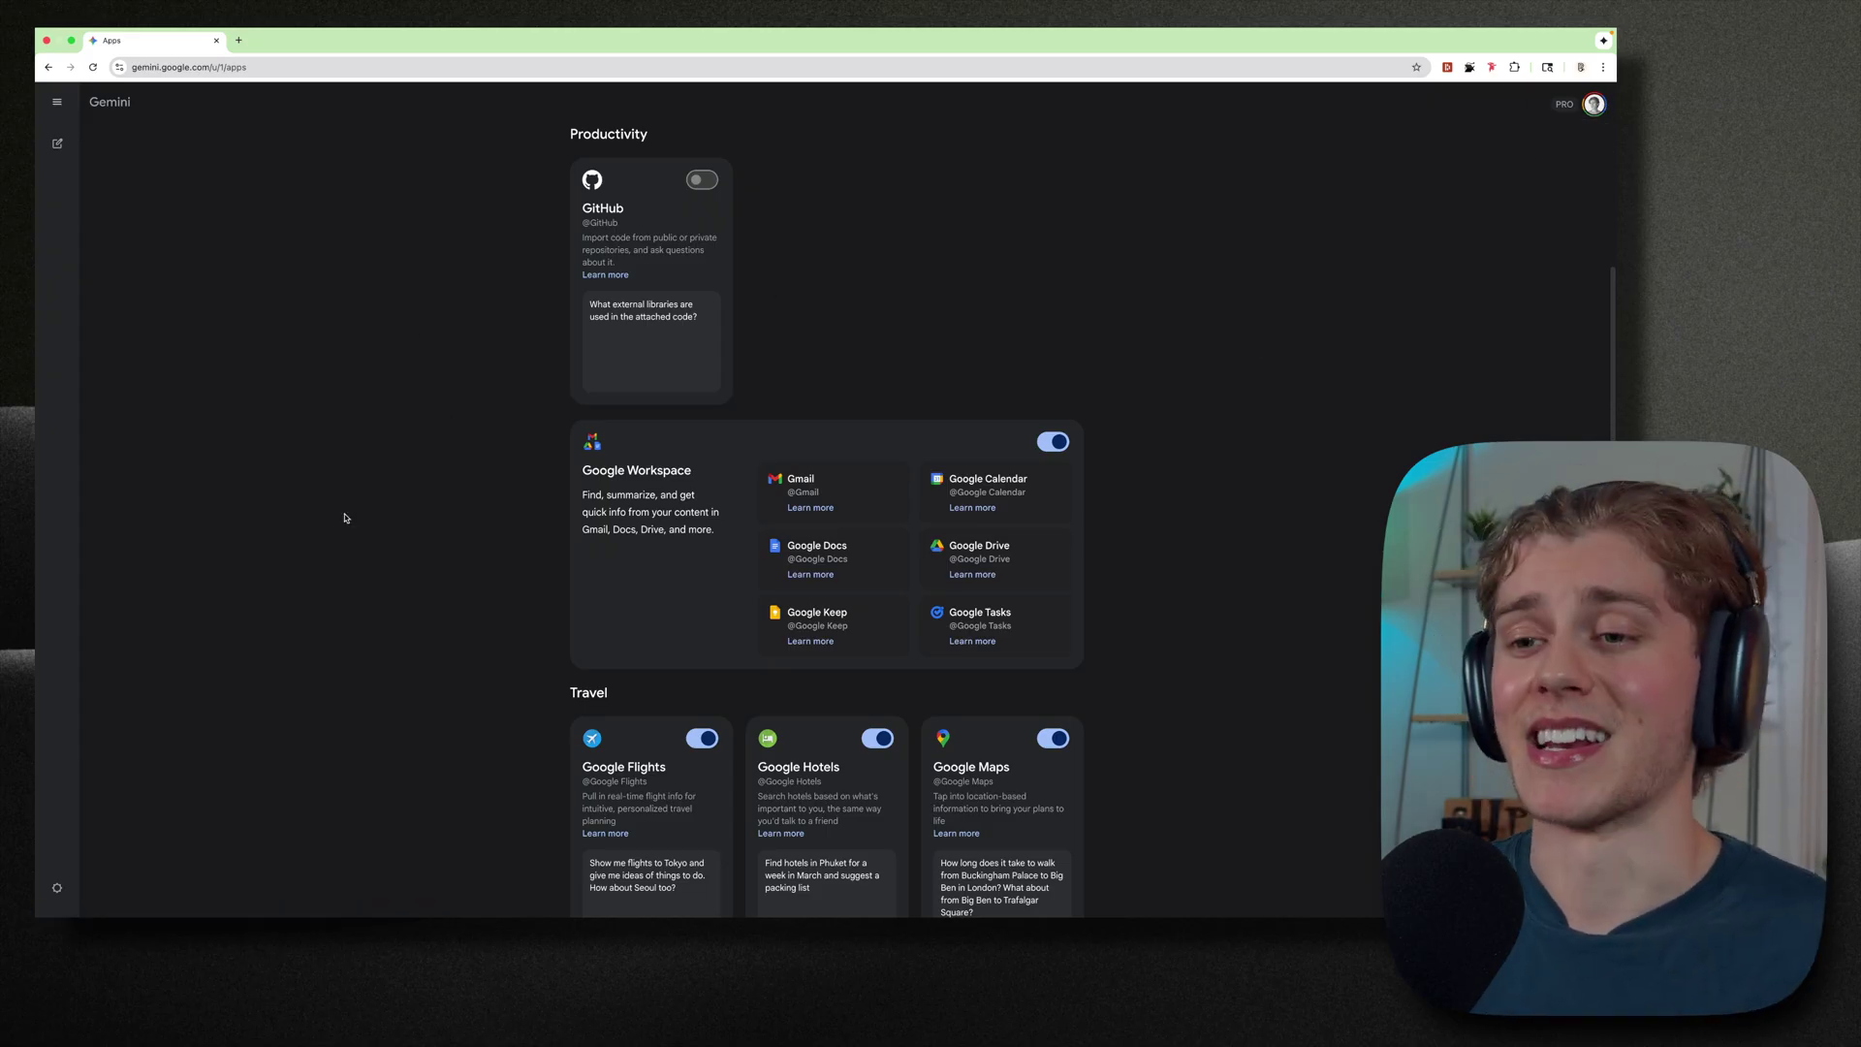
scroll(345, 518, down, 5)
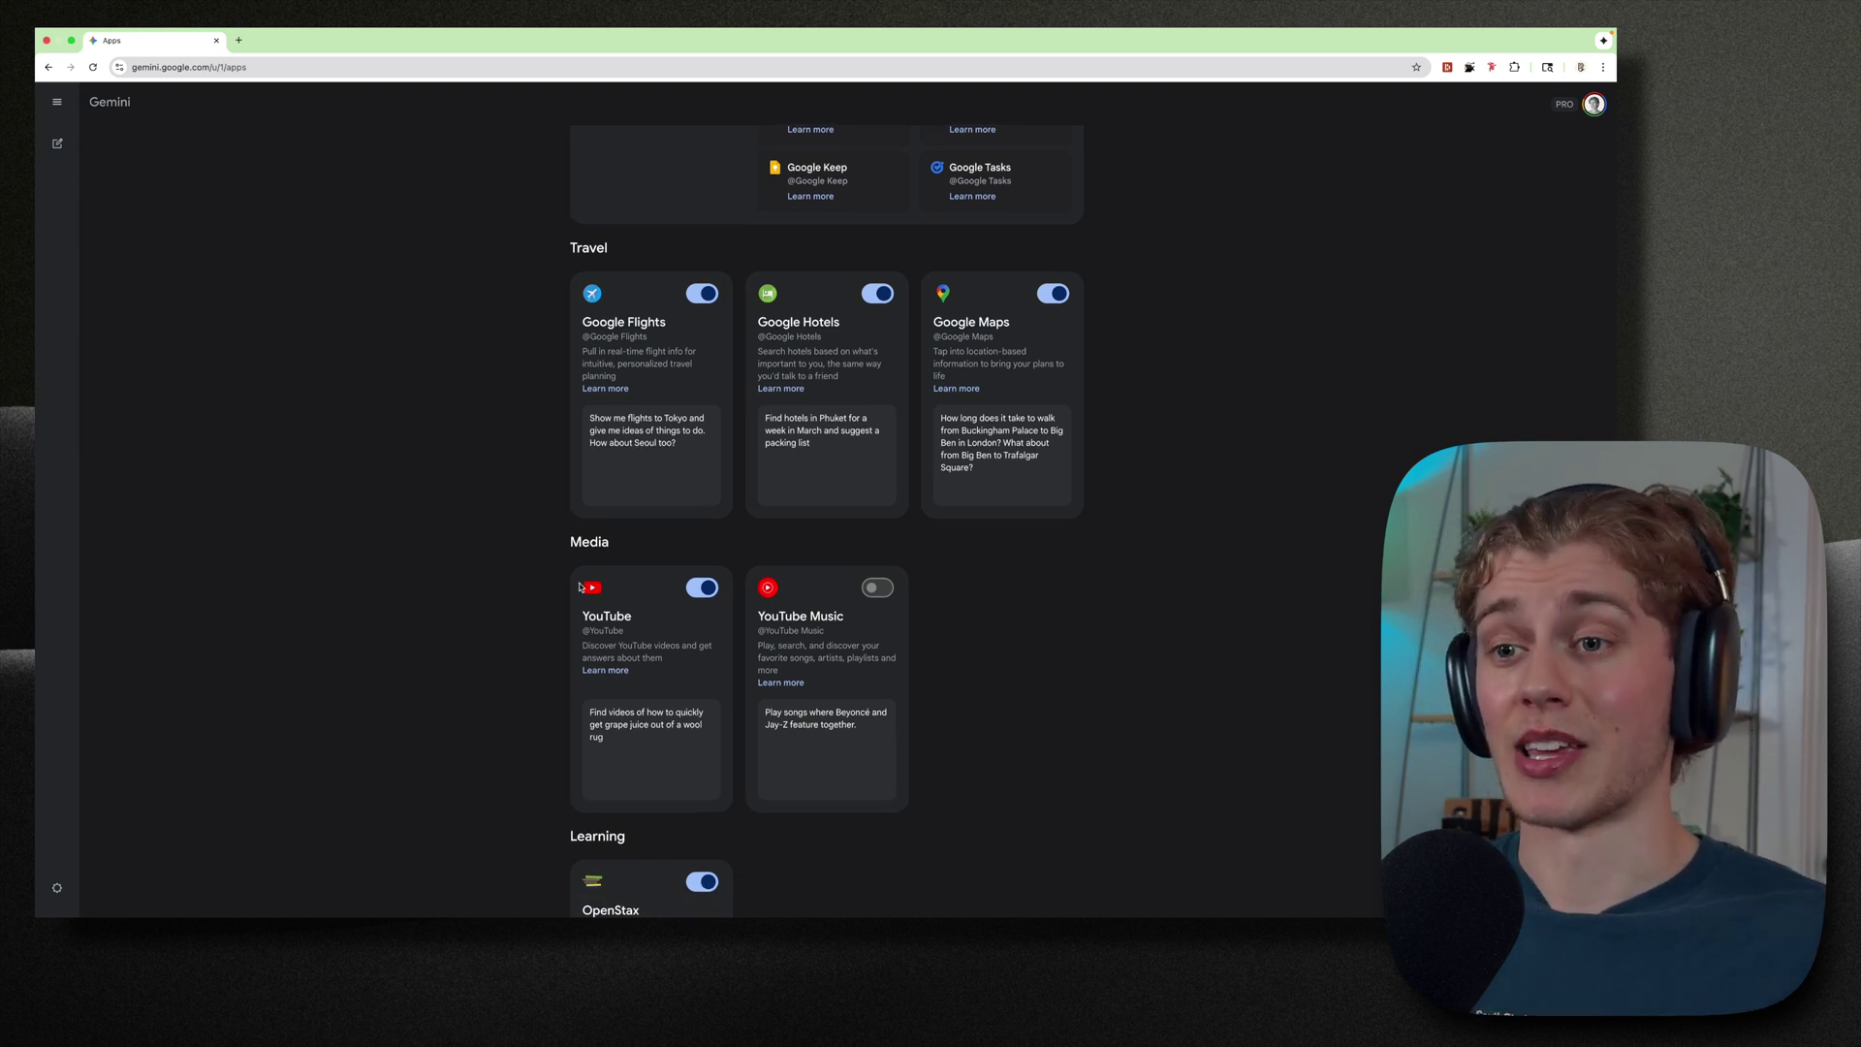
scroll(620, 668, down, 3)
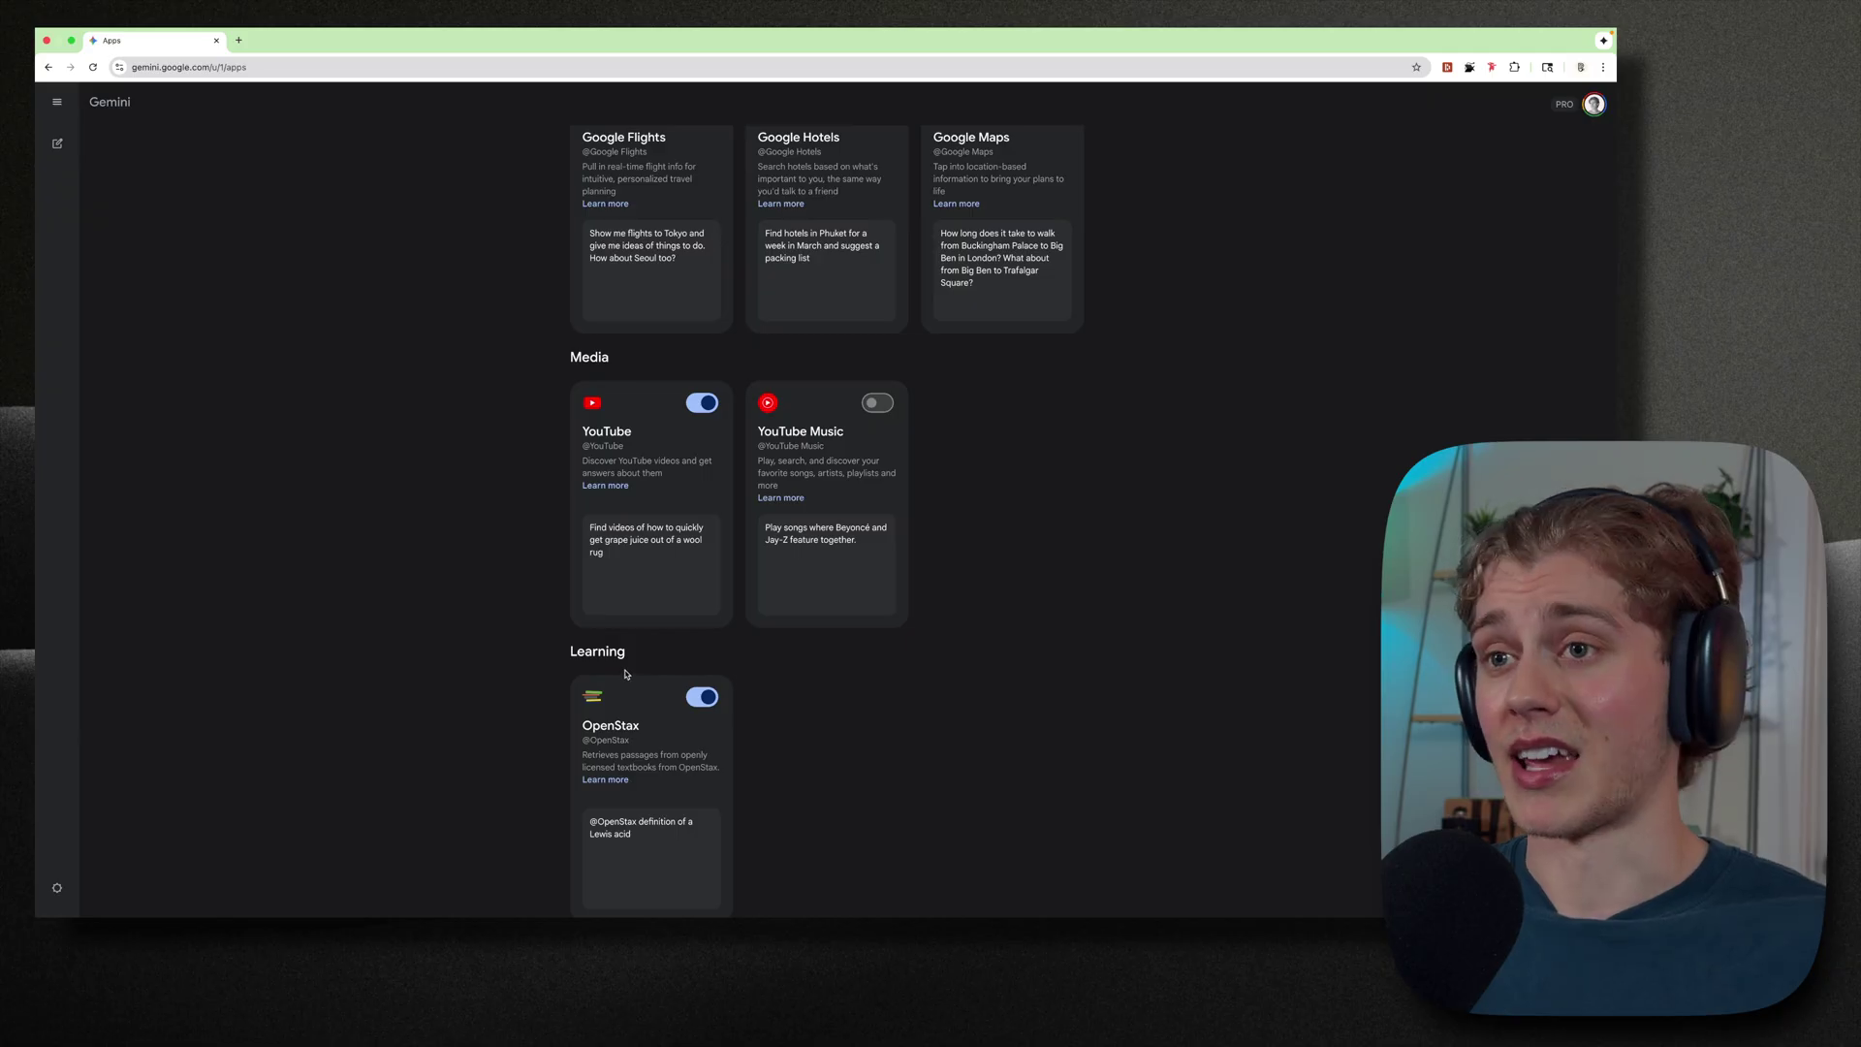
scroll(429, 409, up, 3)
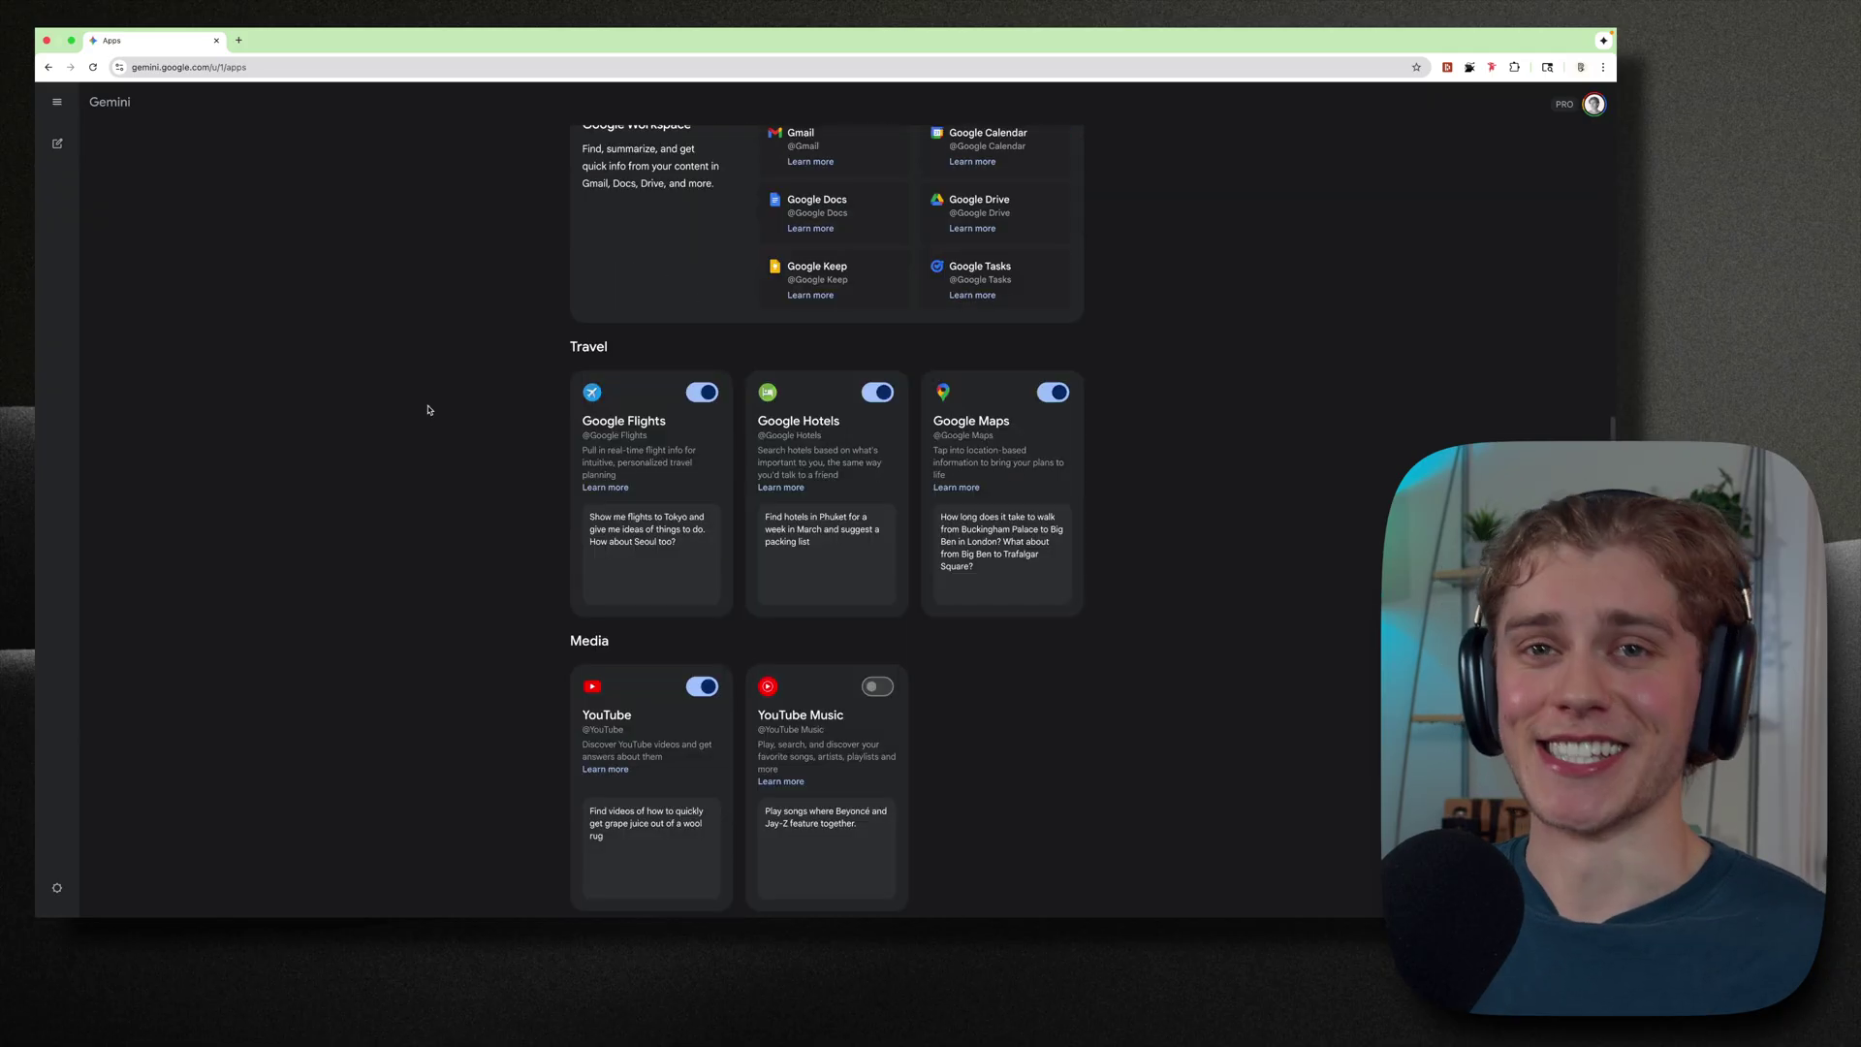
scroll(265, 233, up, 7)
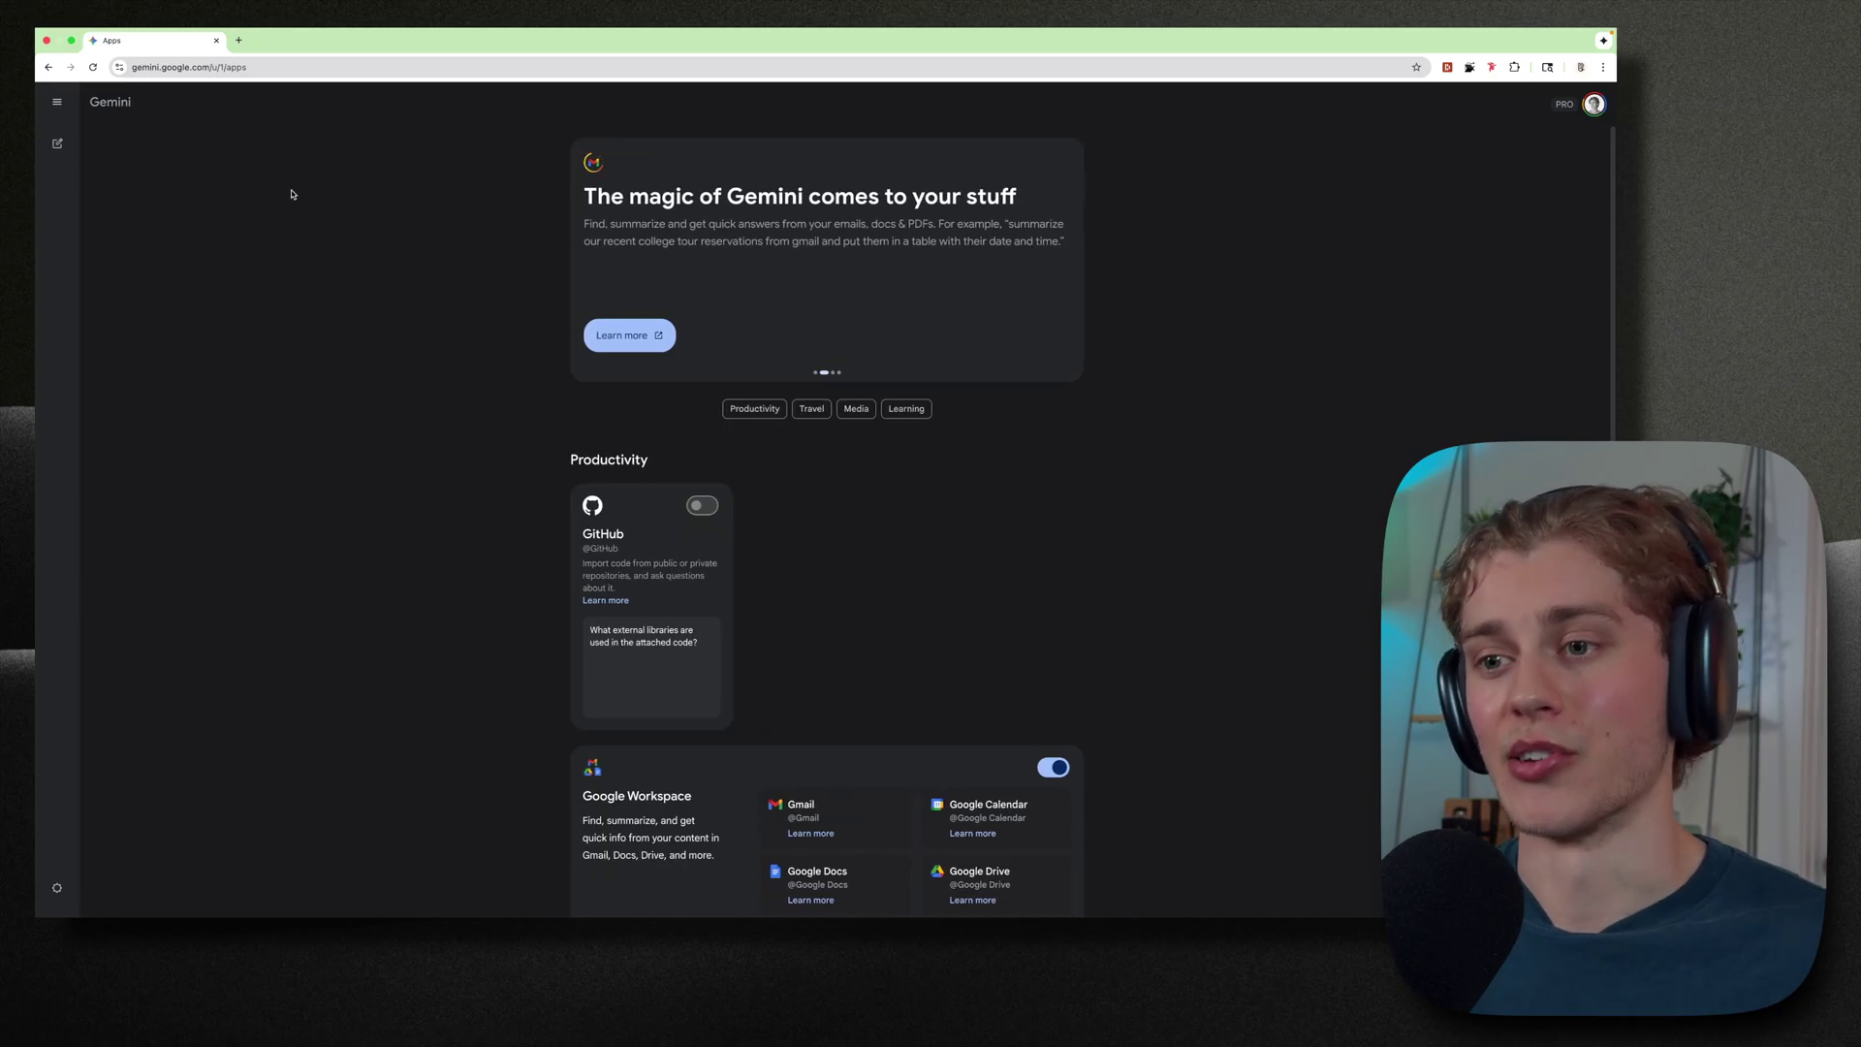
View the Scheduled actions page from the Settings & help menu
mouse_move(124, 607)
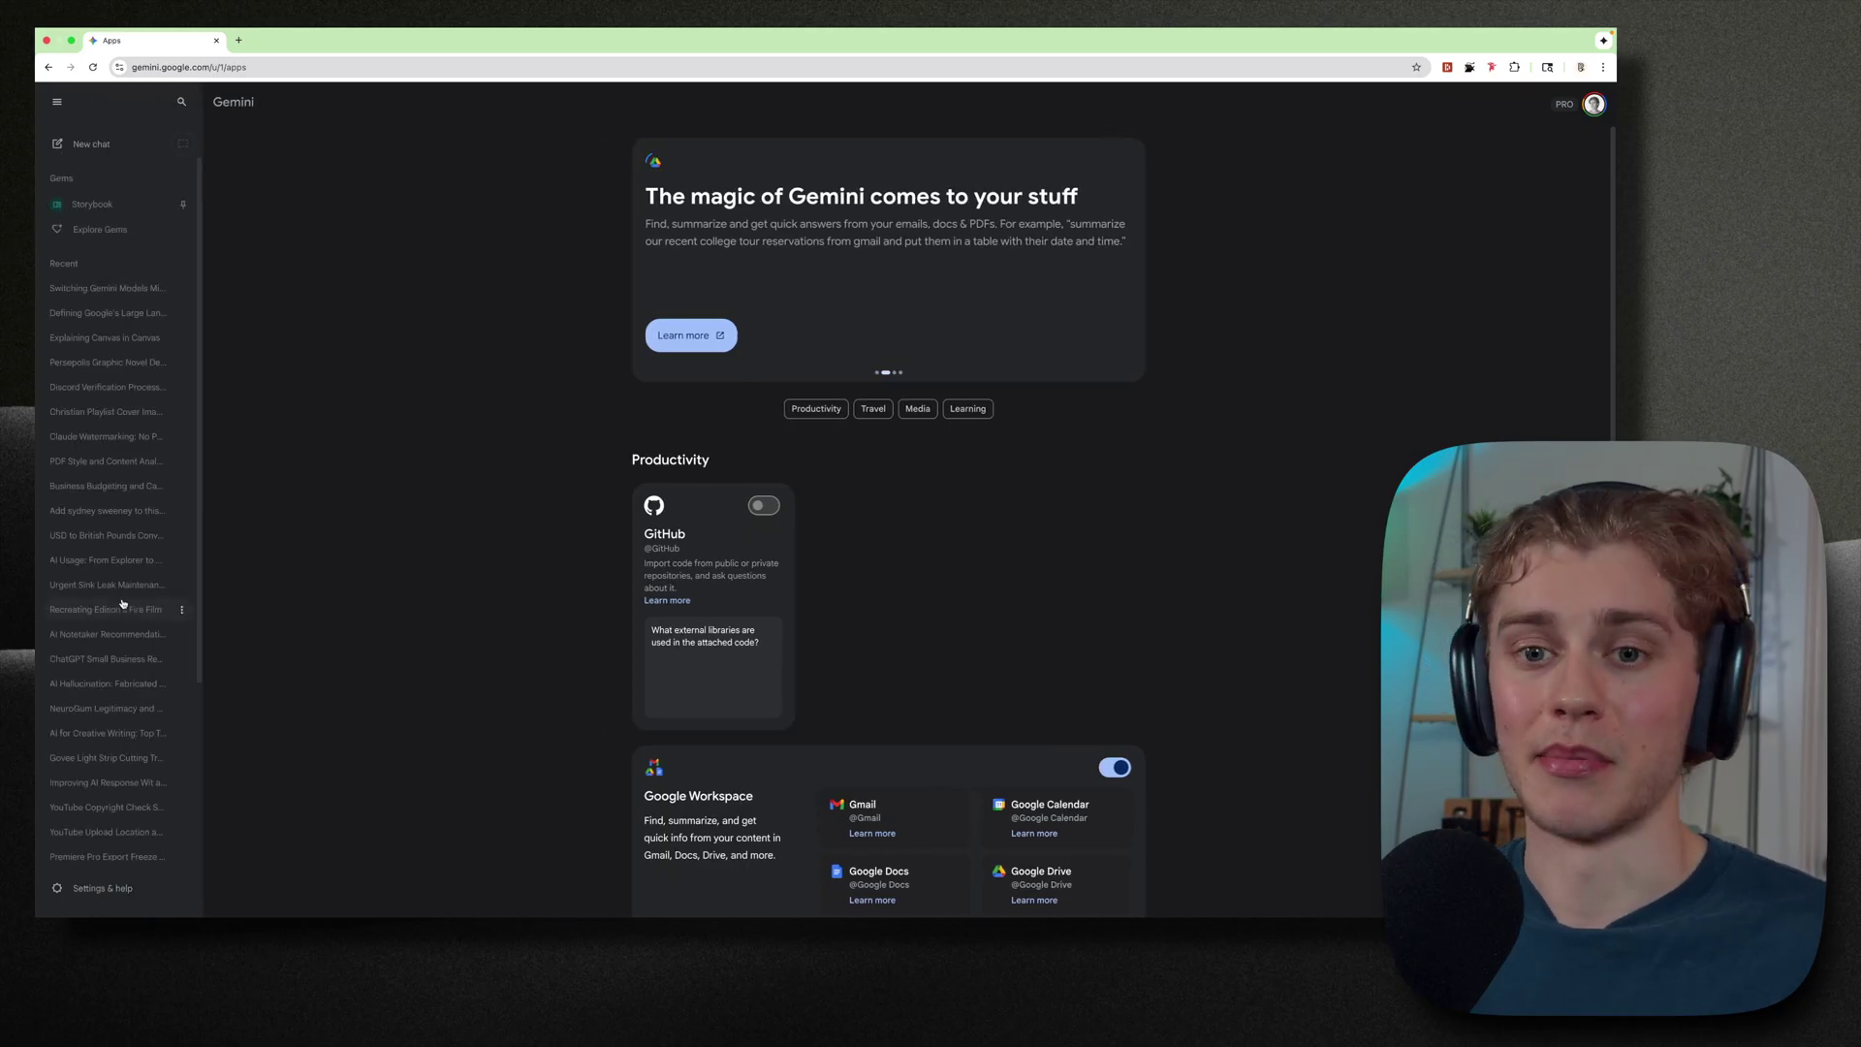
click(84, 887)
click(181, 667)
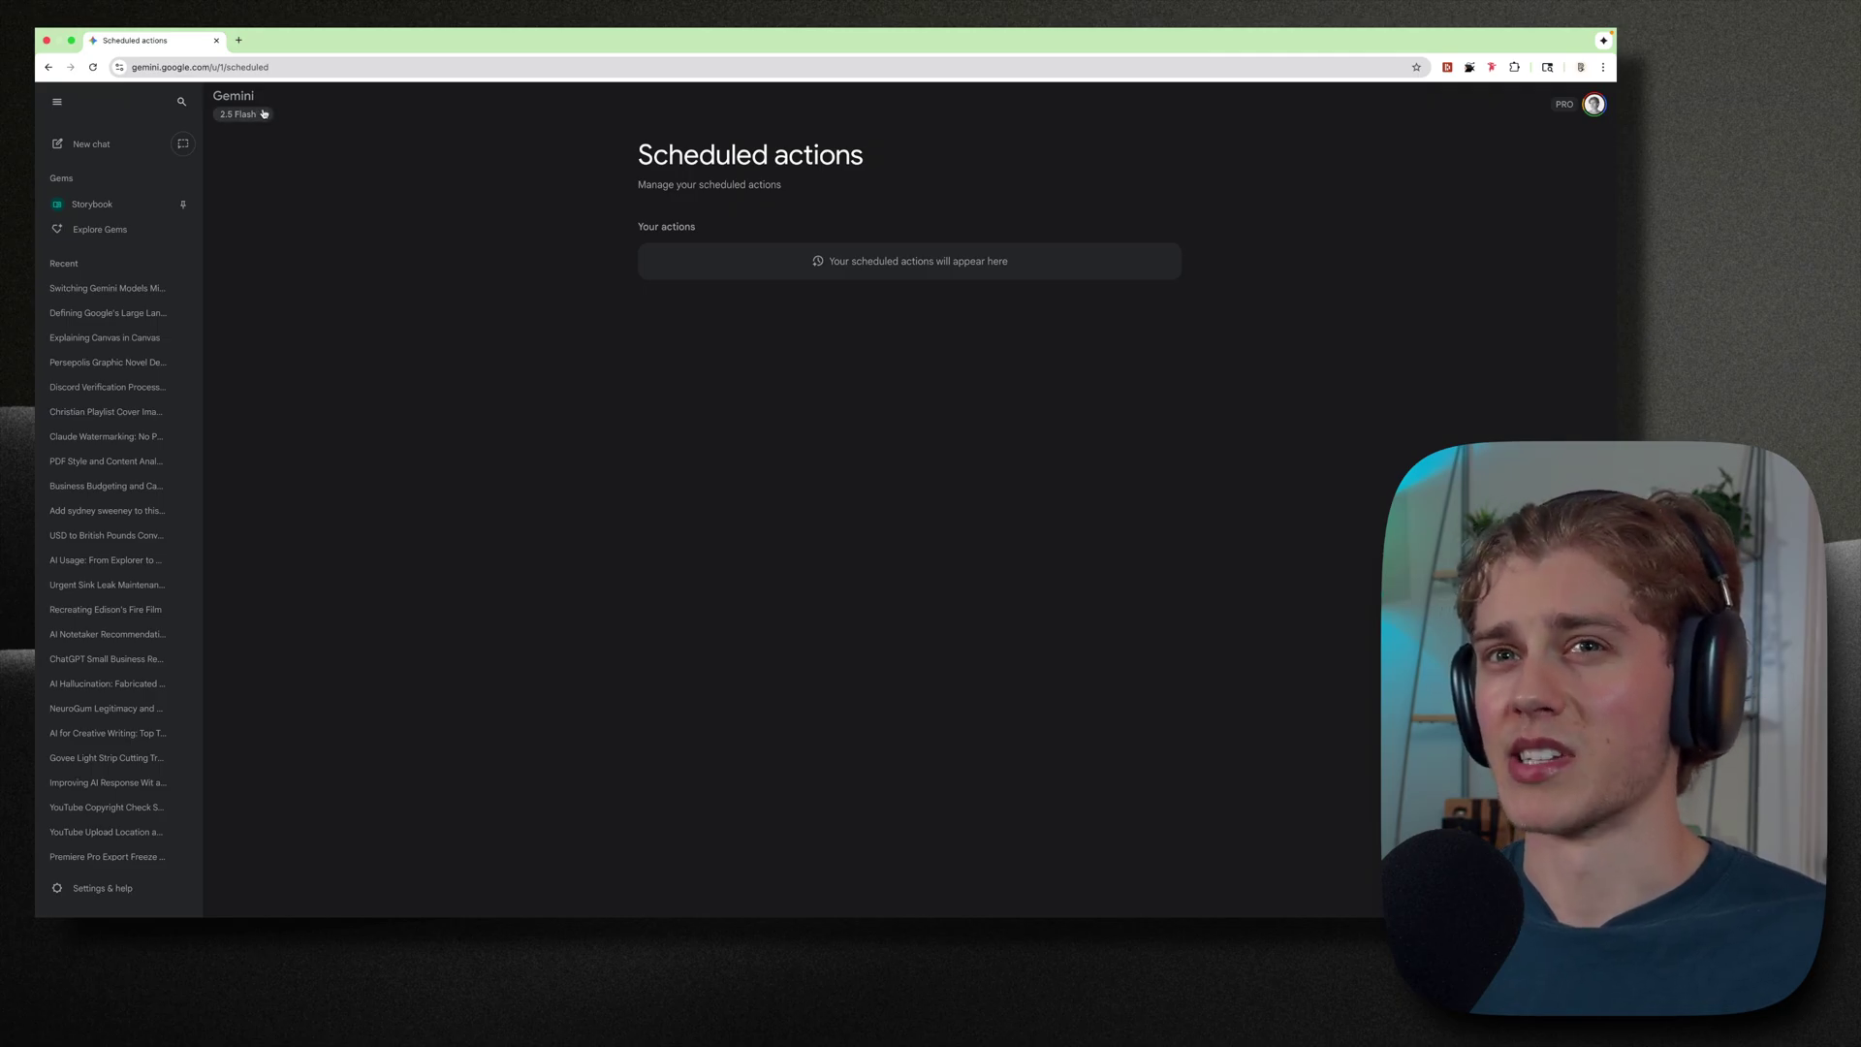
Show Your public links with its one shared chat, then reopen Settings & help
click(78, 888)
mouse_move(216, 734)
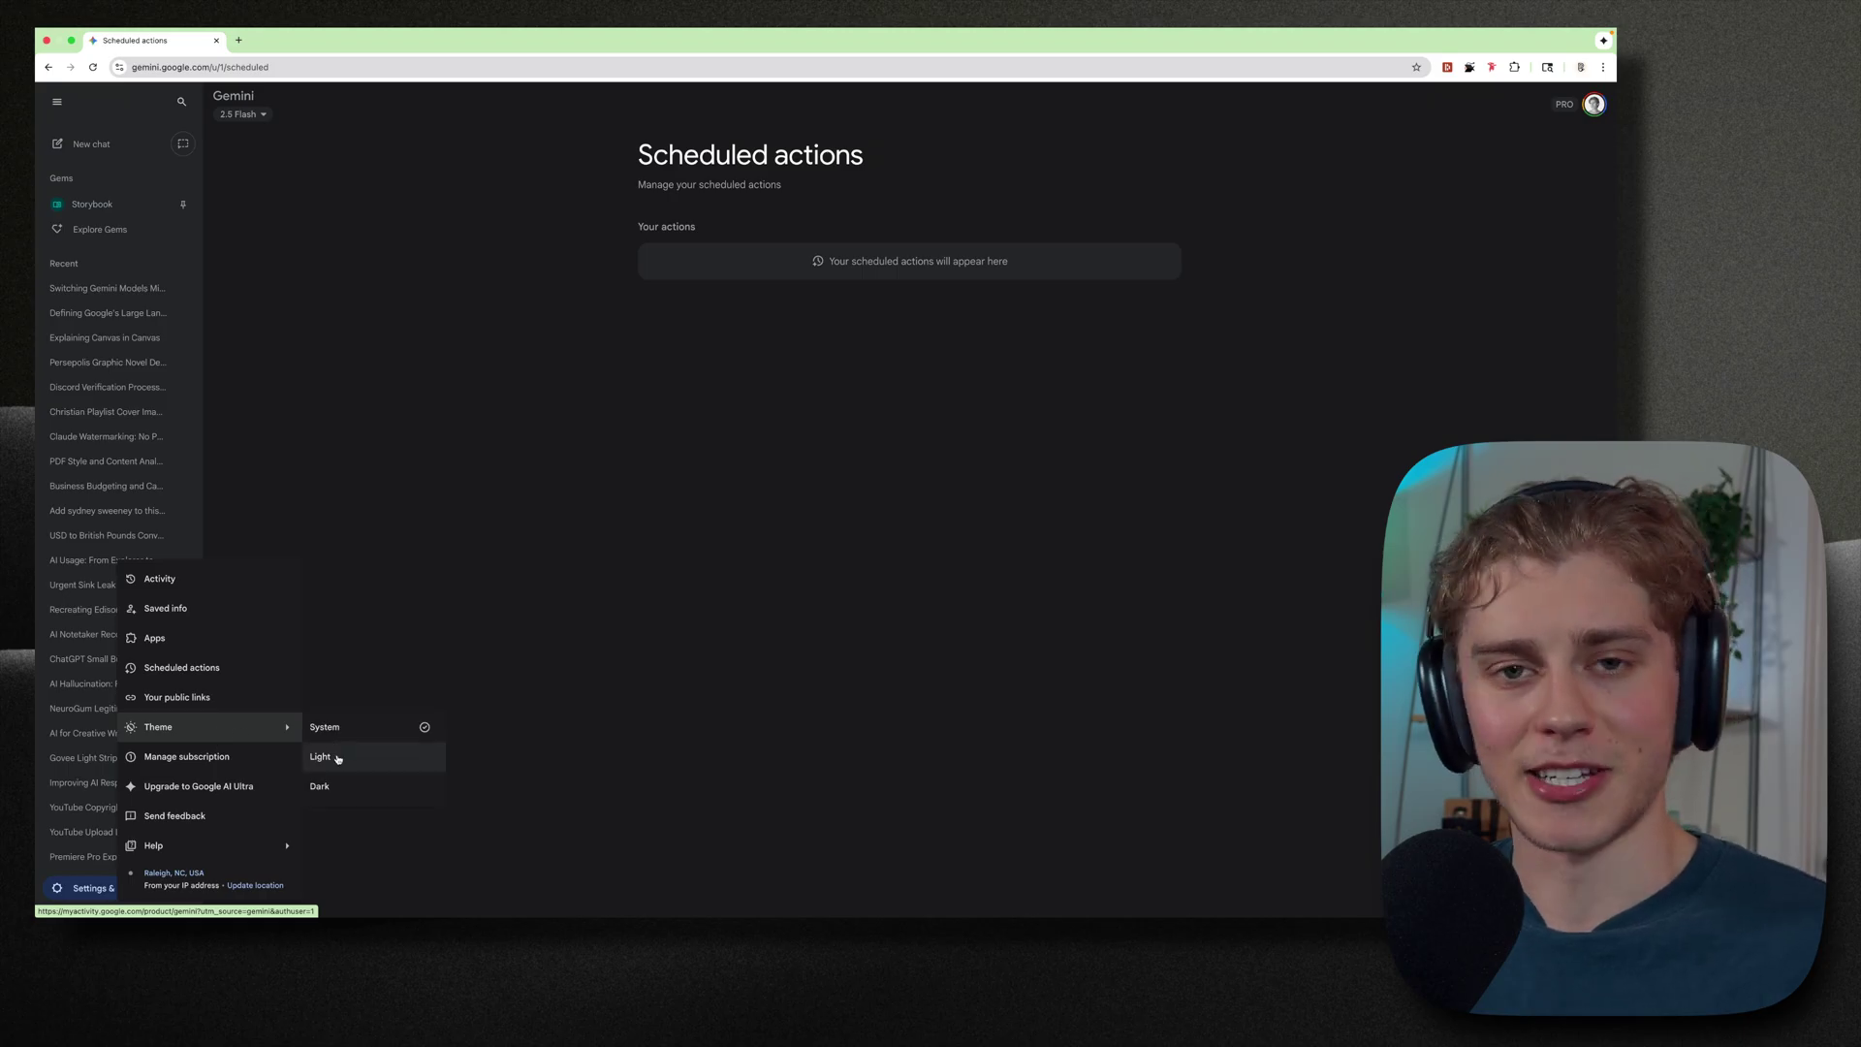
click(209, 698)
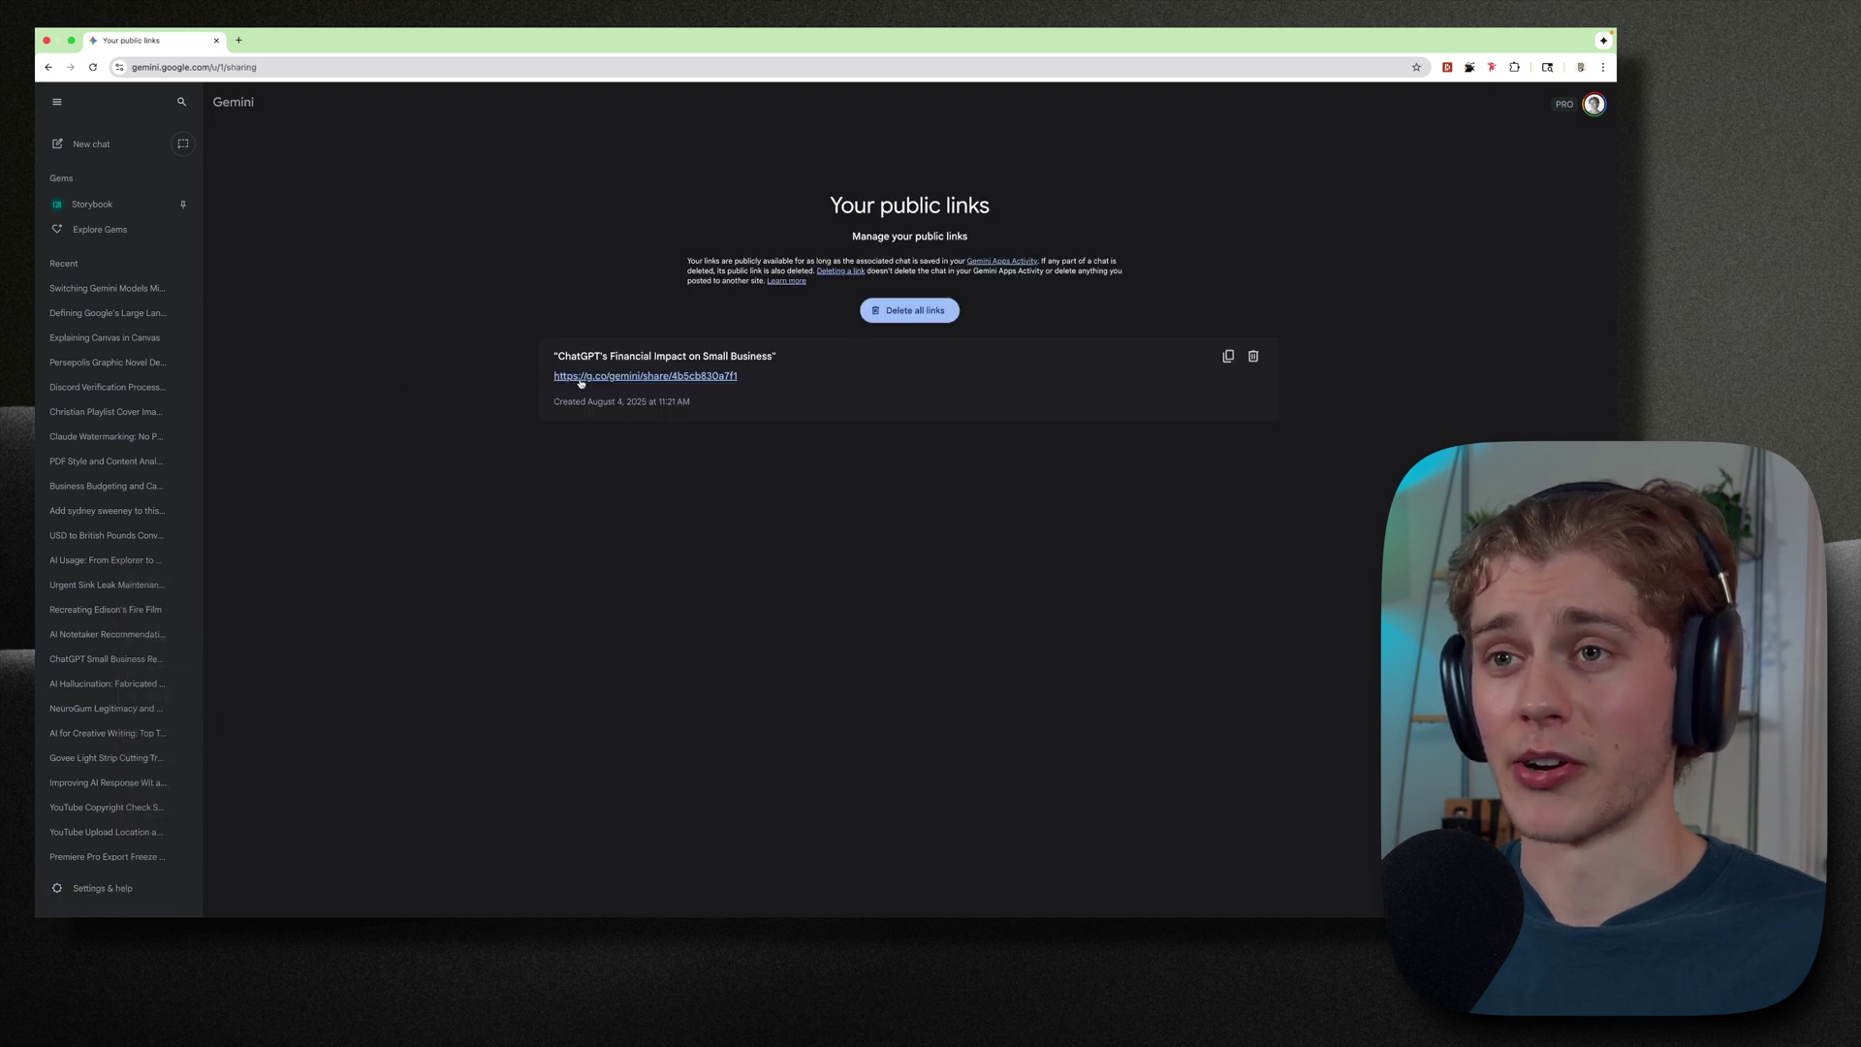
click(124, 892)
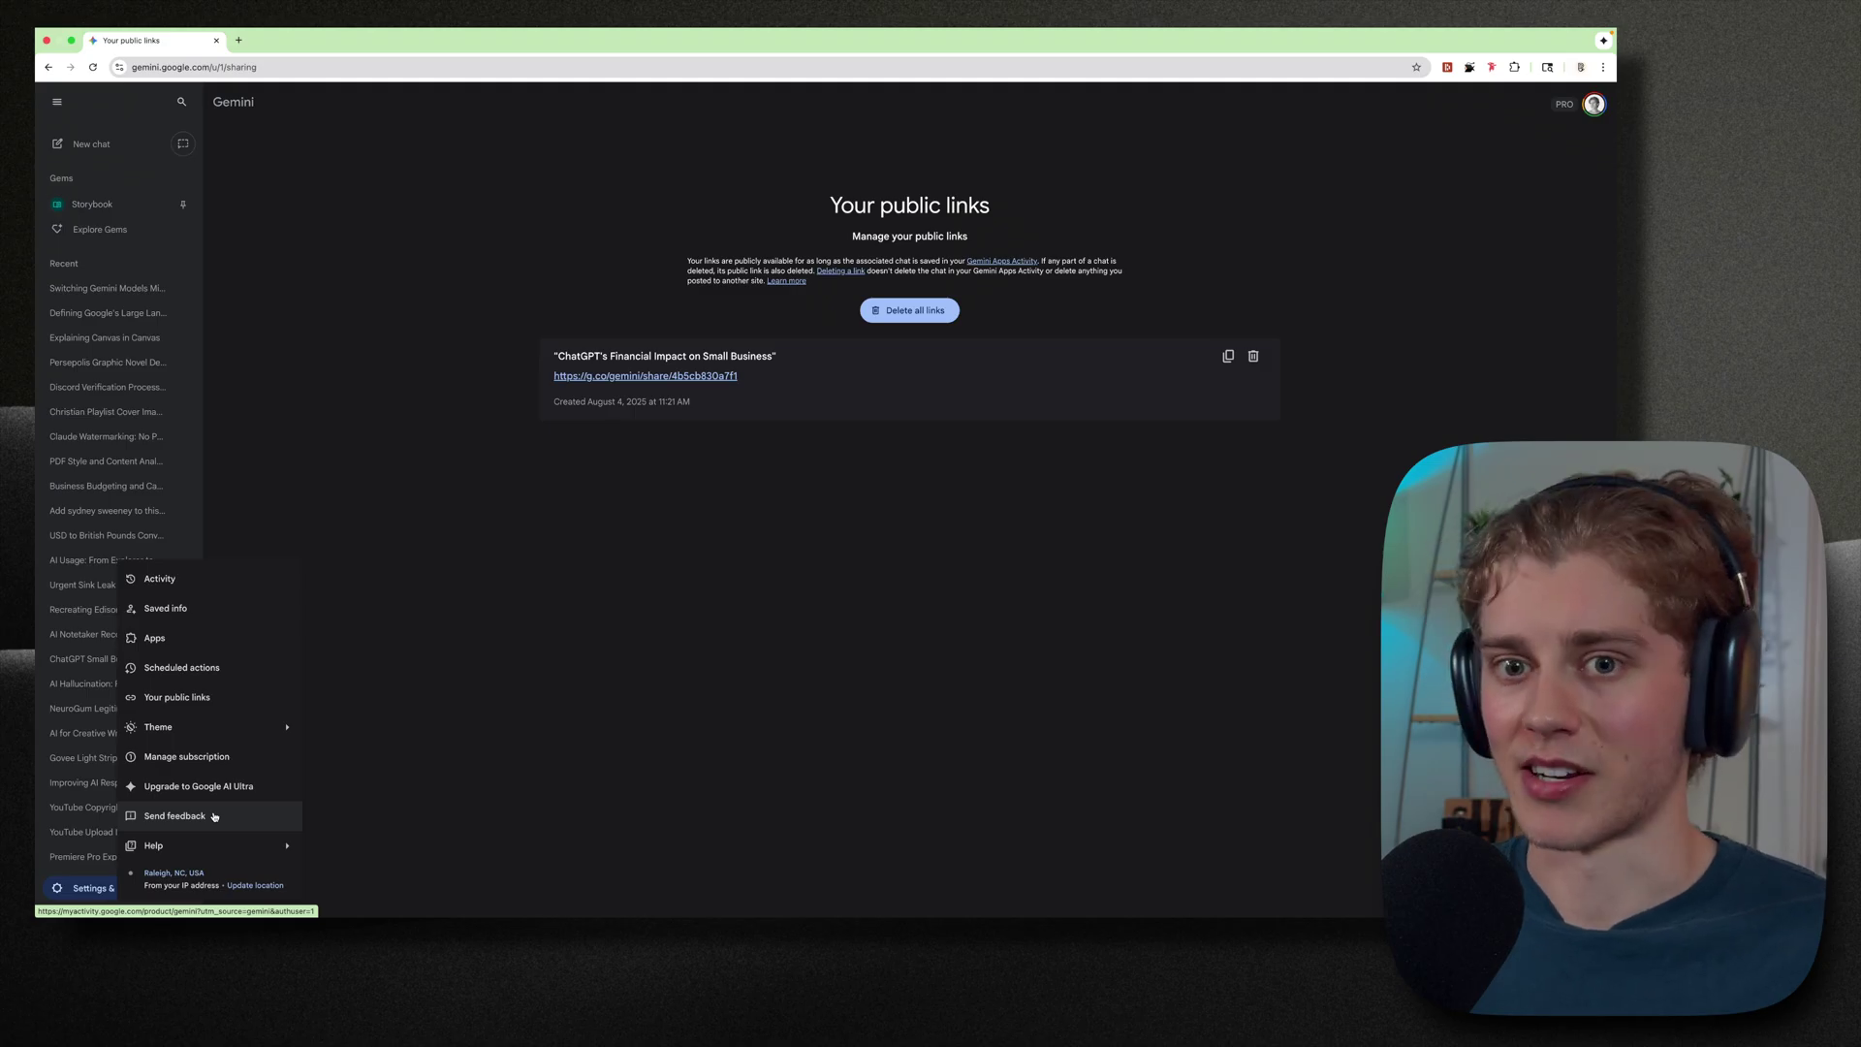
mouse_move(232, 855)
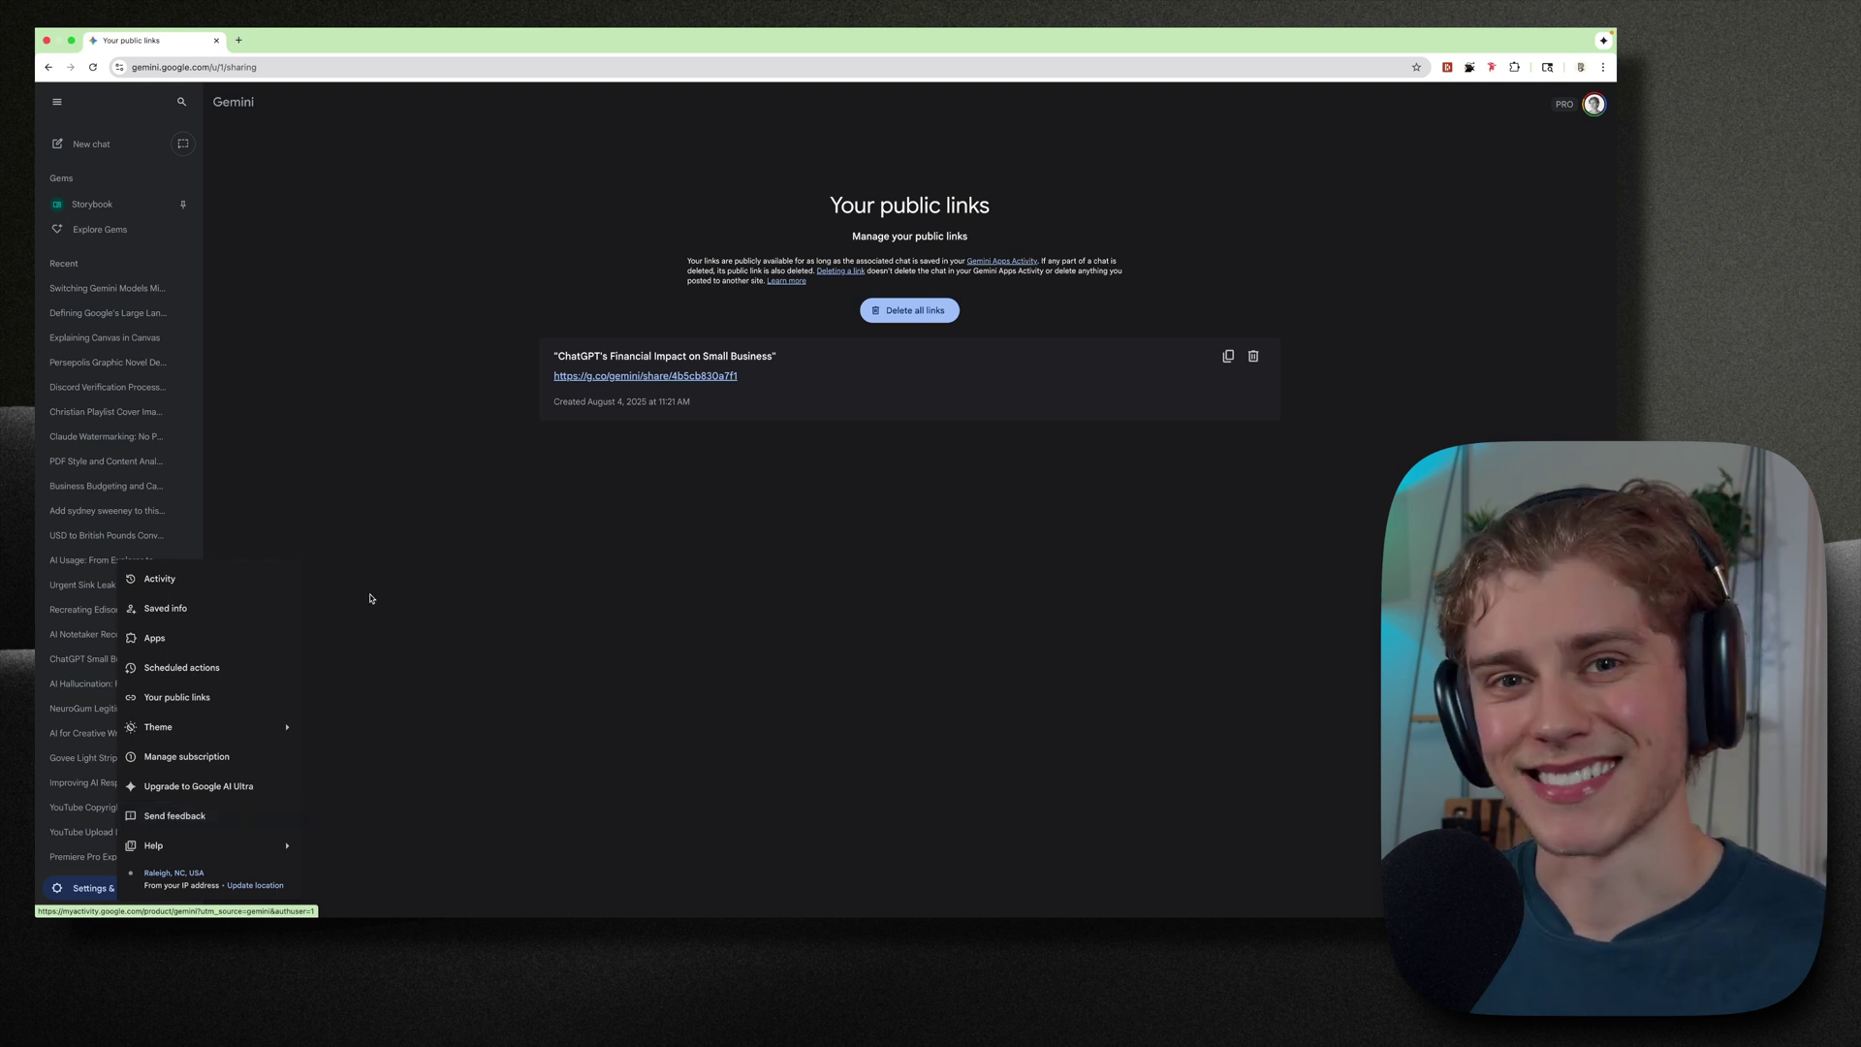
click(230, 381)
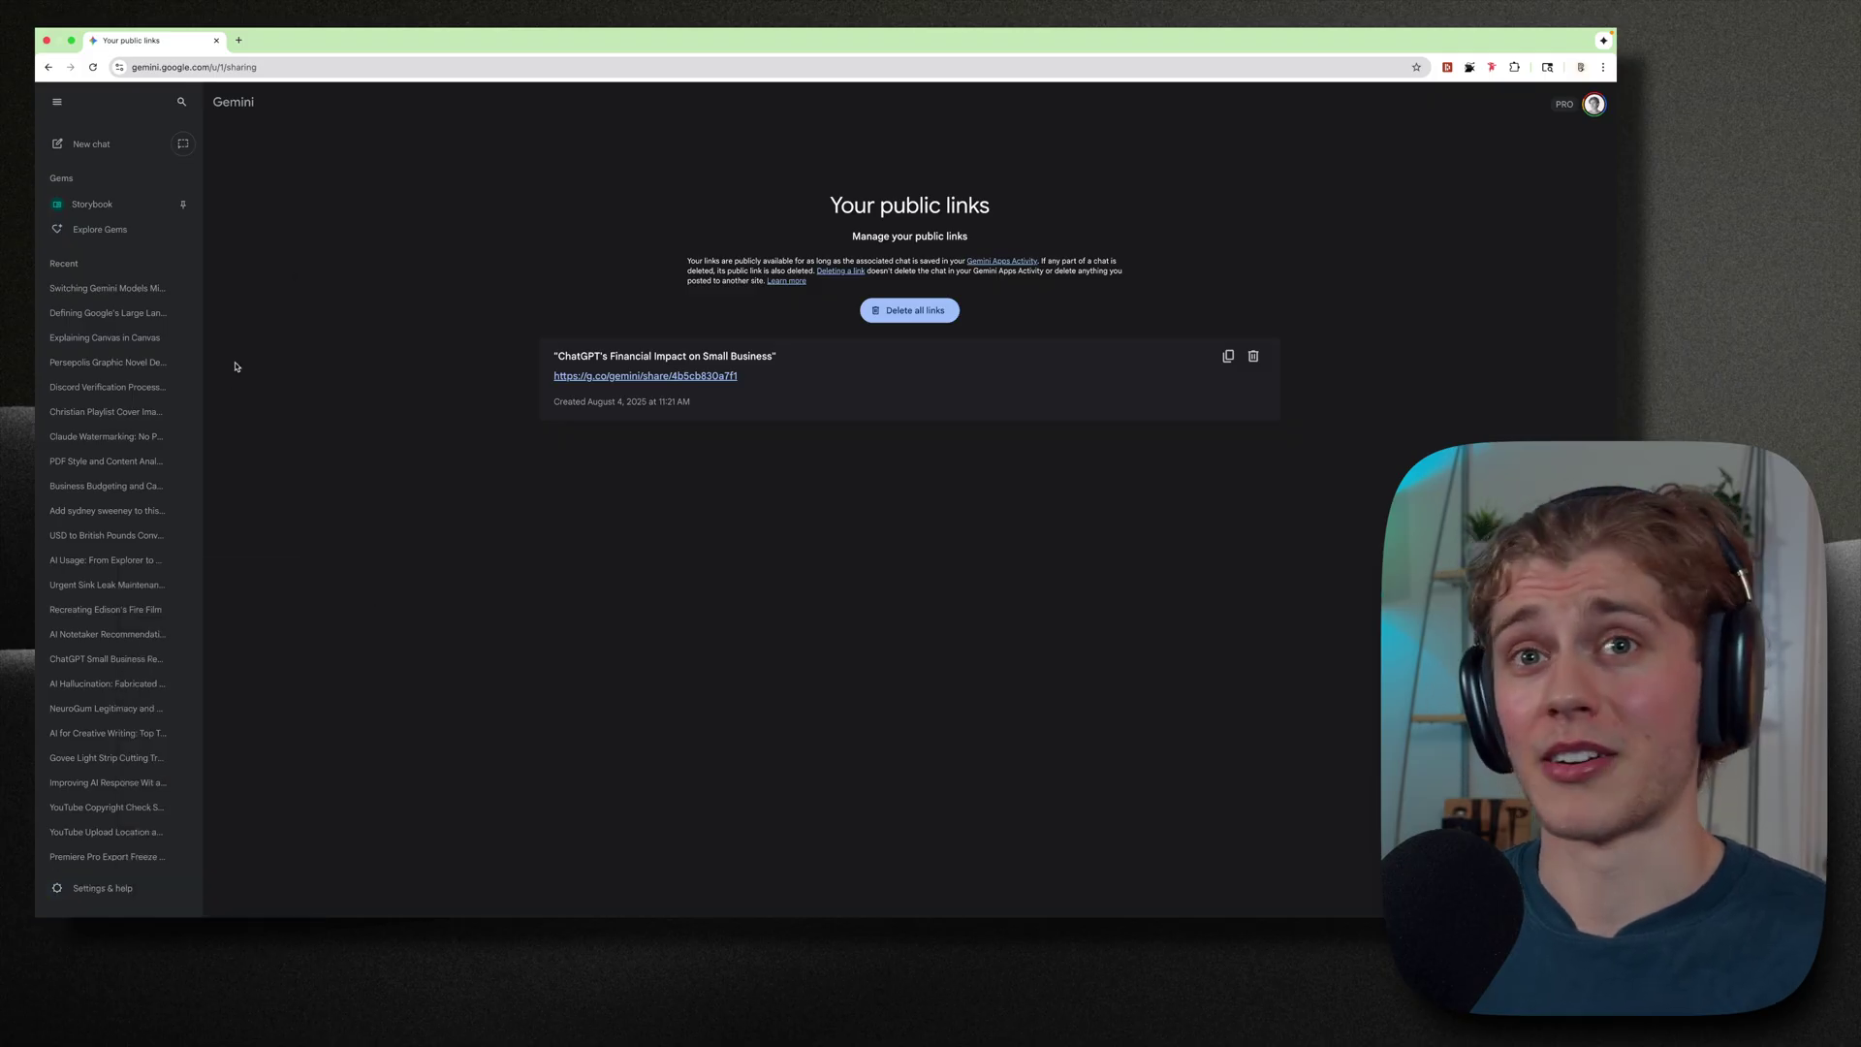
Toggle the sidebar closed and open again, then start a new empty chat
click(57, 104)
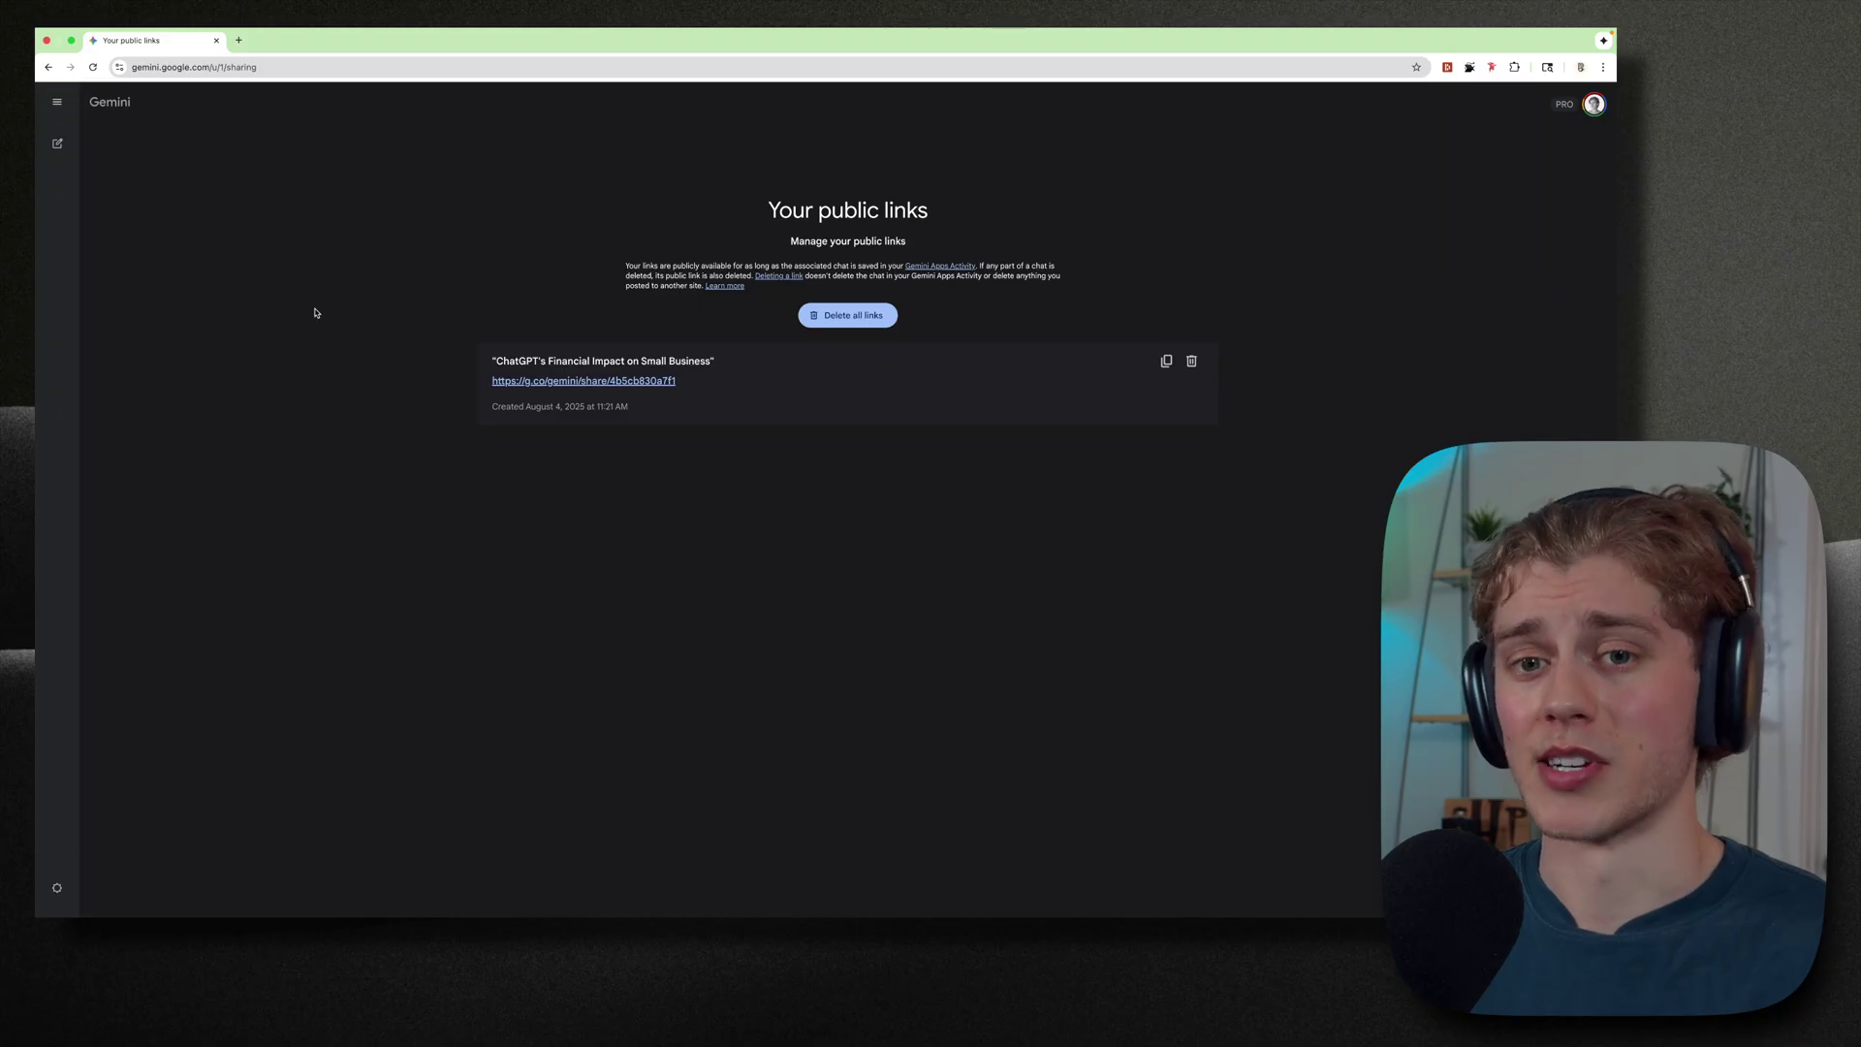
click(58, 102)
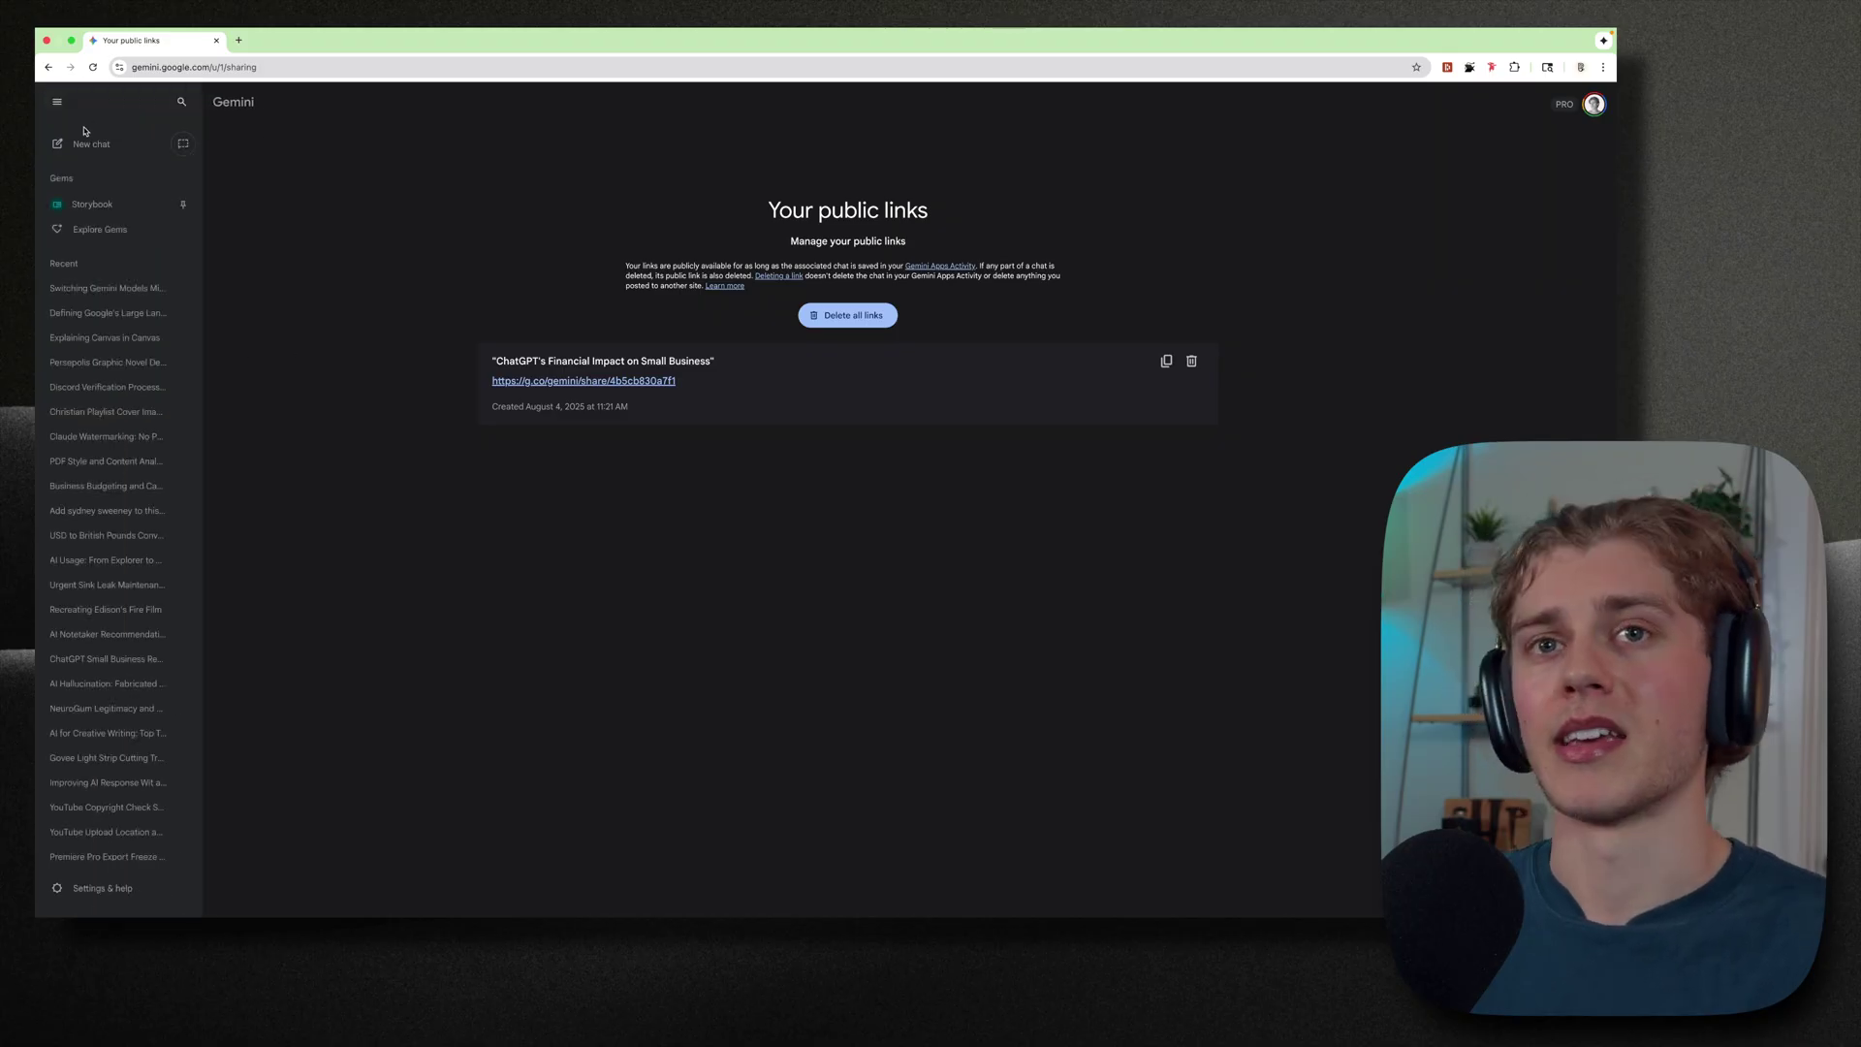
click(60, 144)
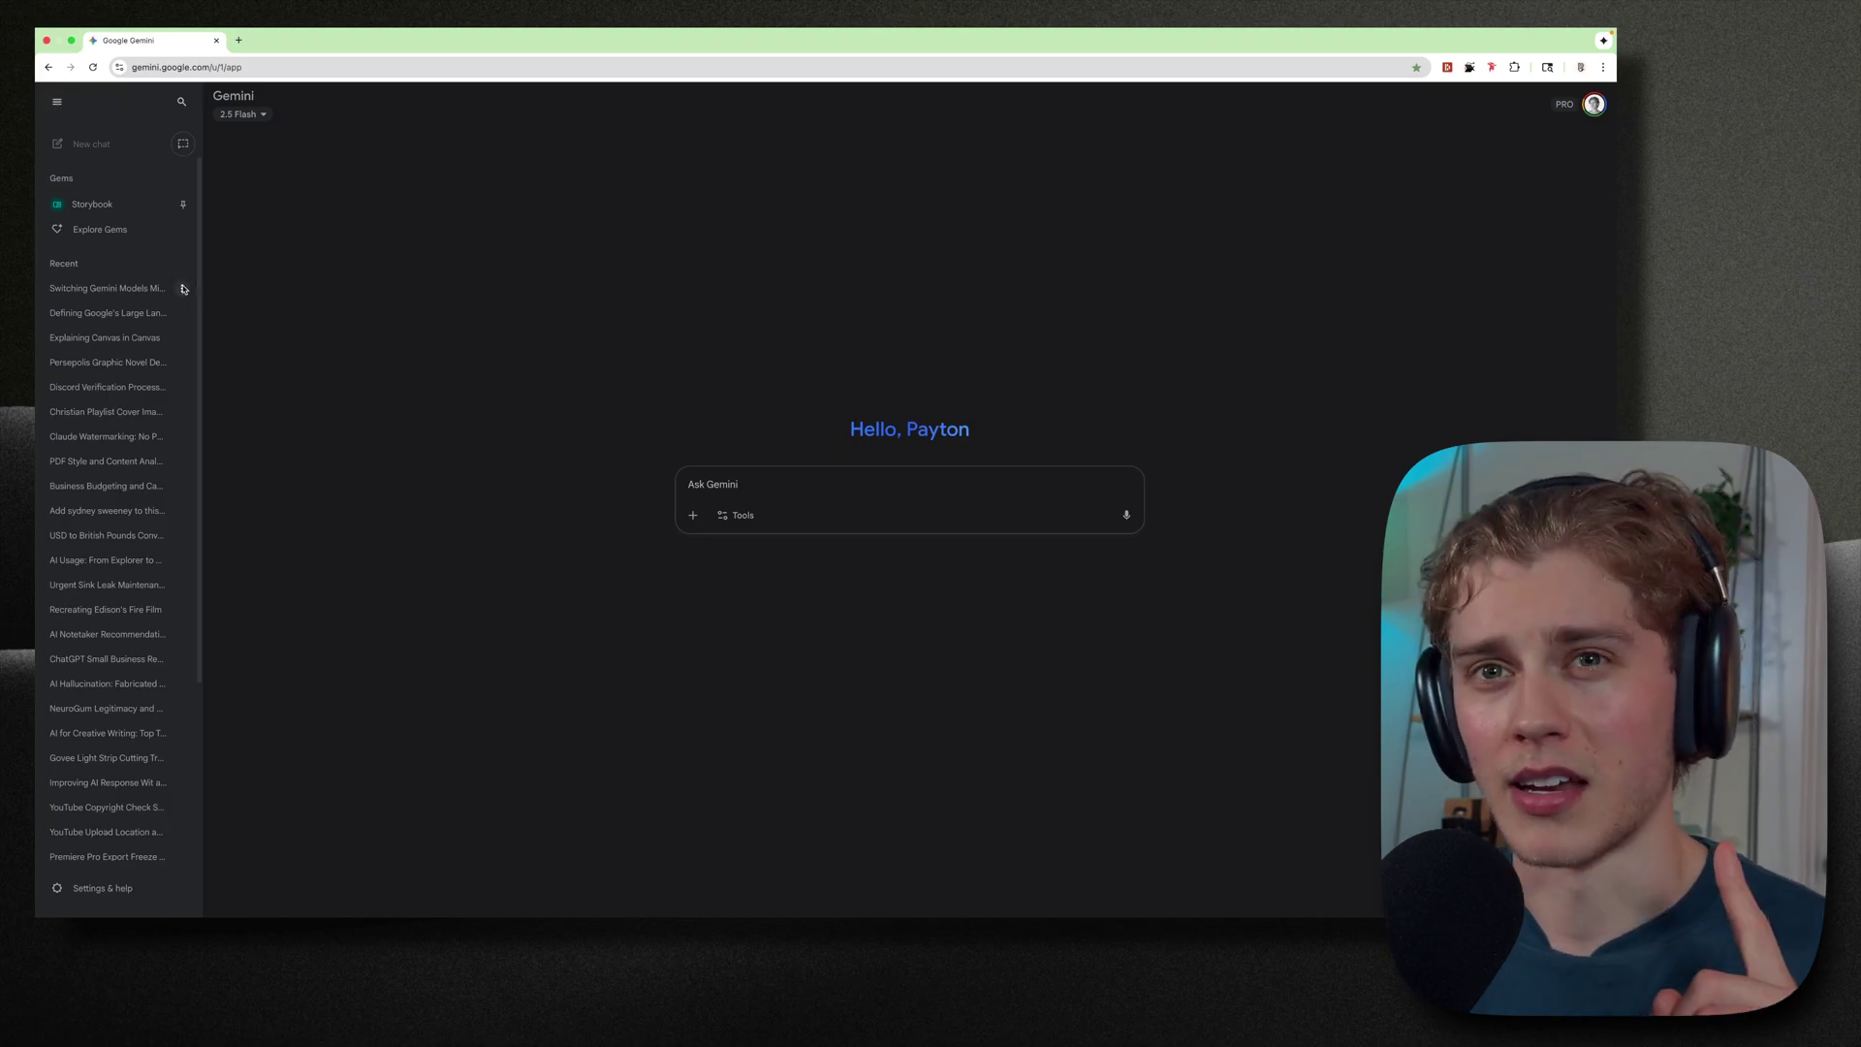
Check a recent chat's options, collapse the sidebar, and list the 2.5 Flash and 2.5 Pro models
click(181, 288)
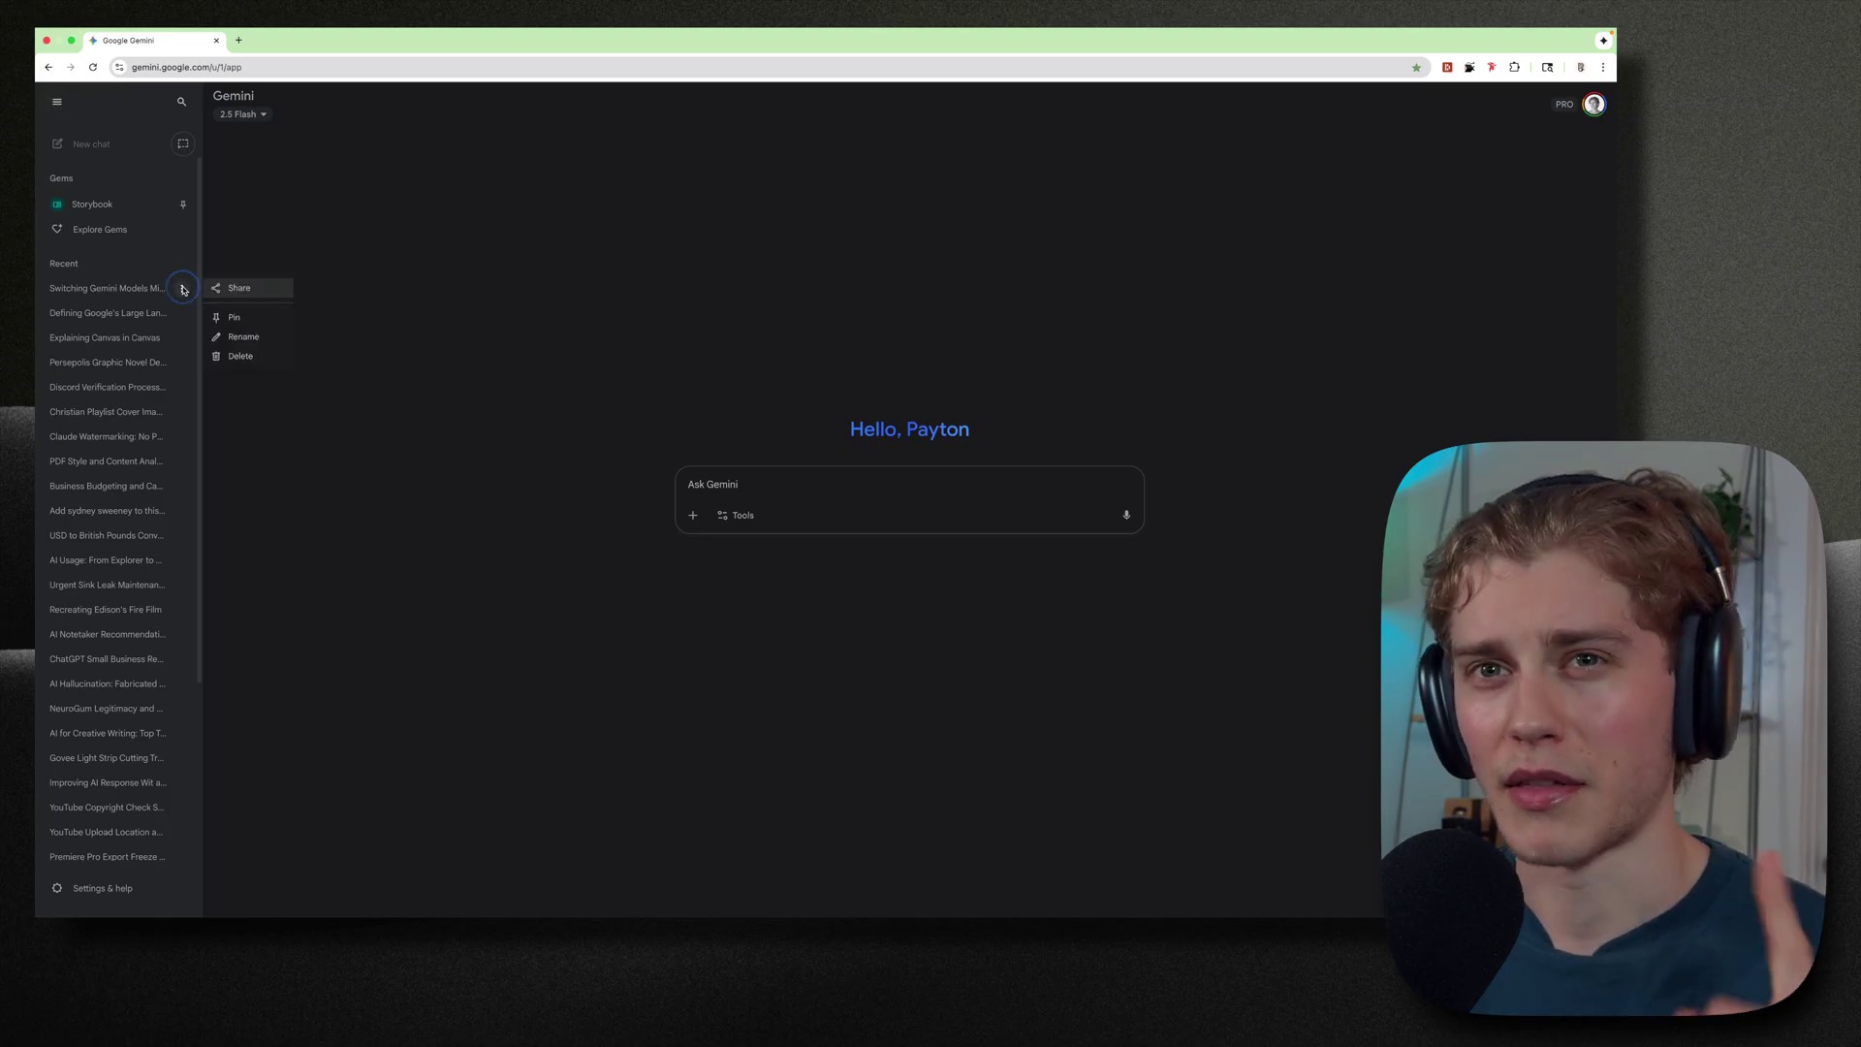
click(366, 291)
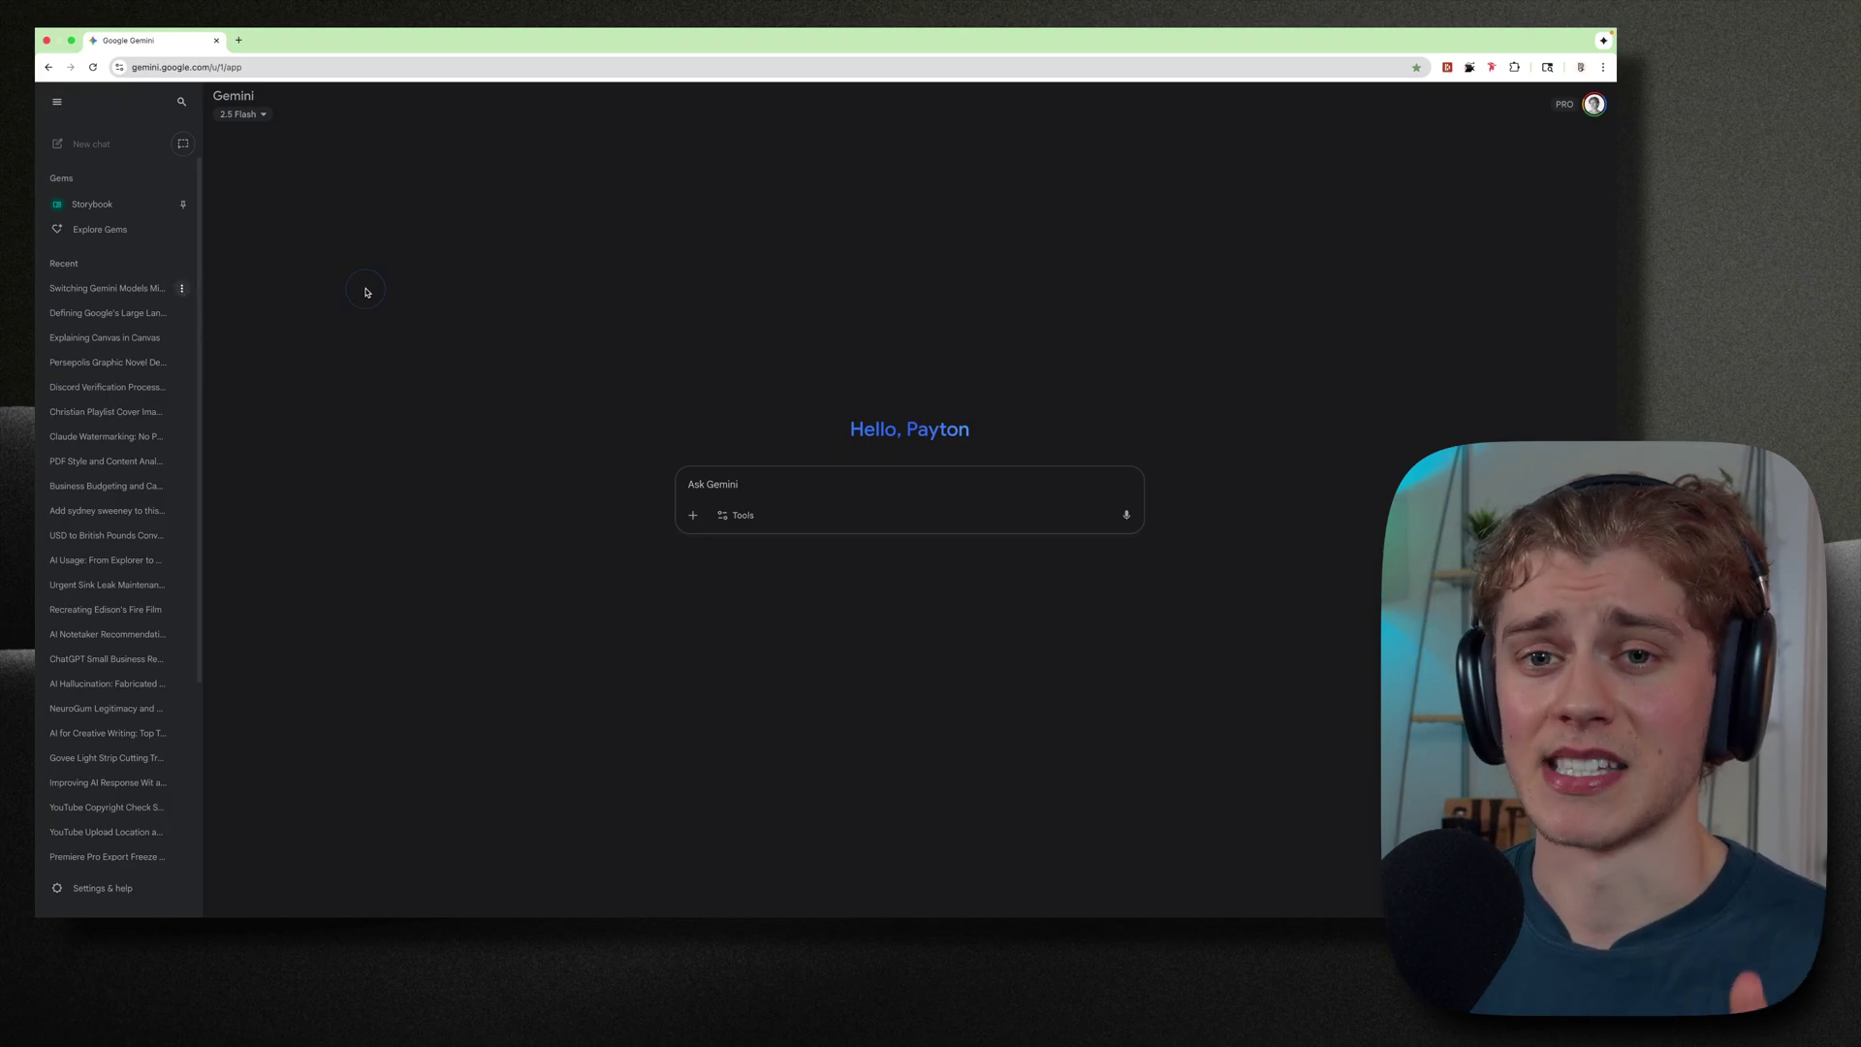
click(58, 103)
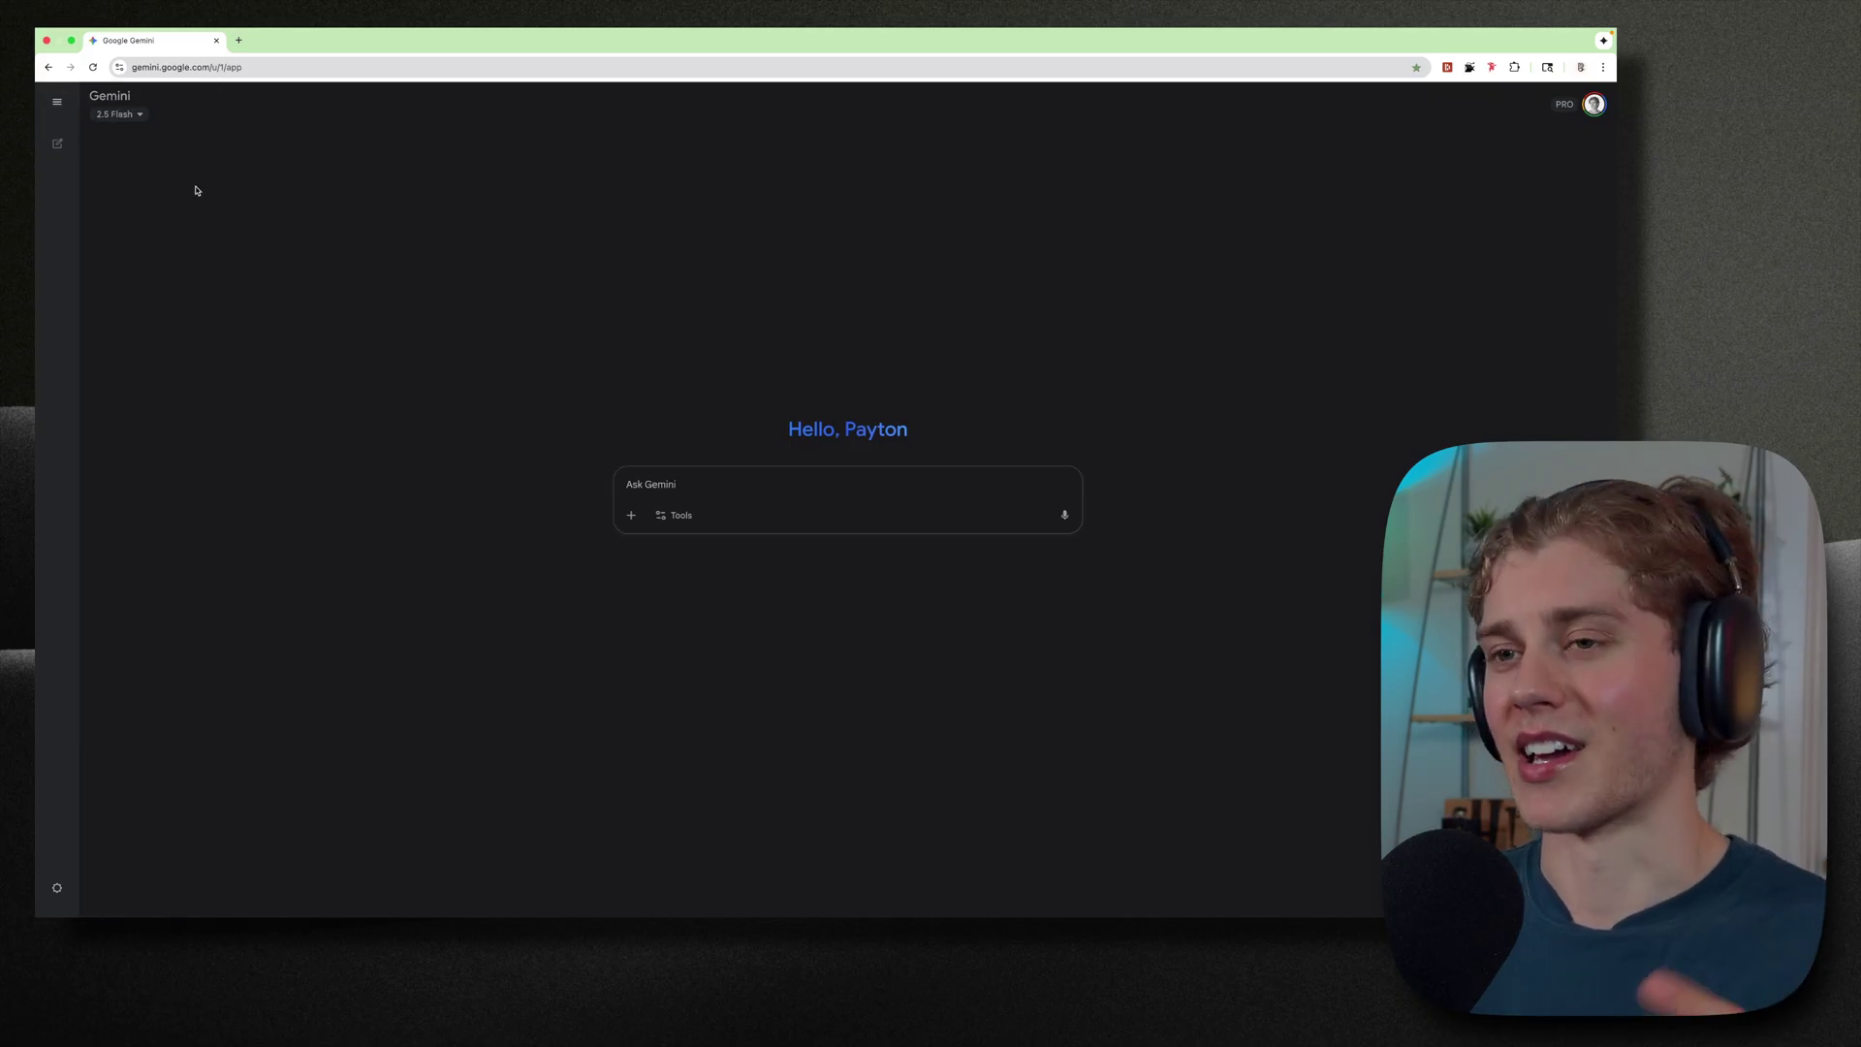
click(136, 115)
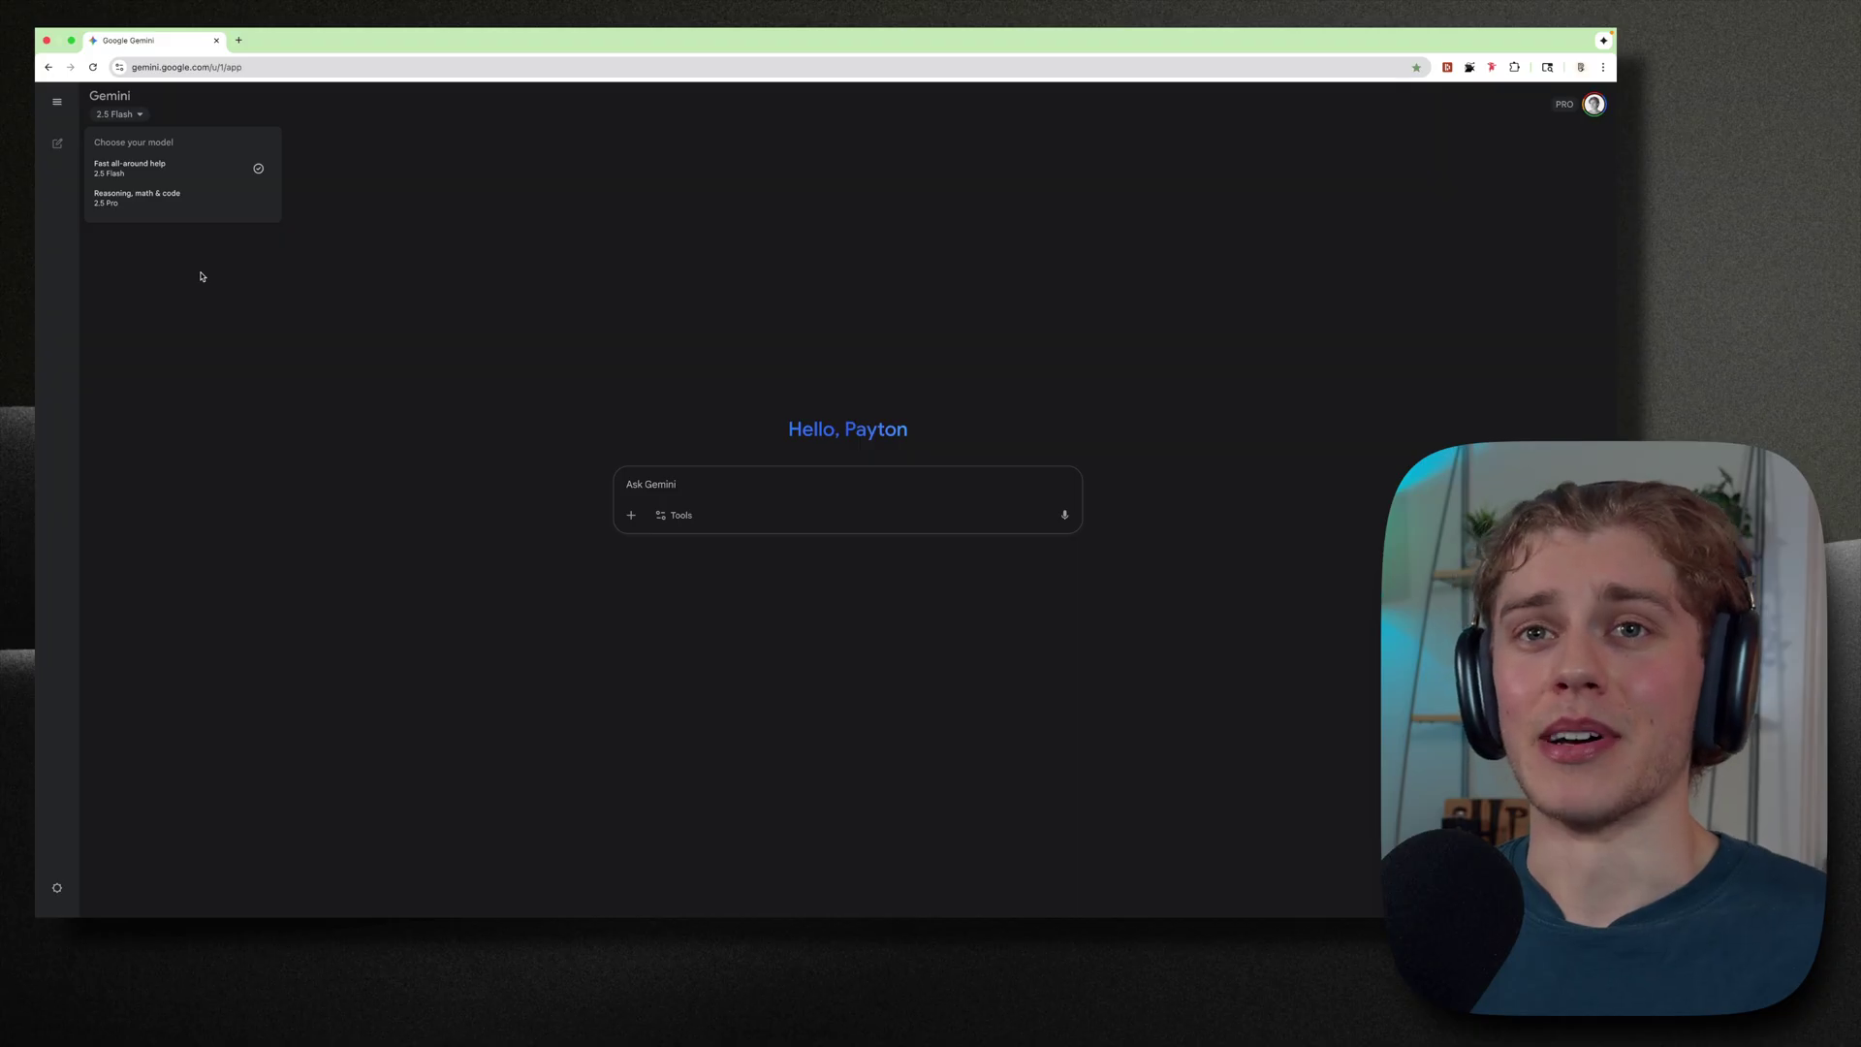
Try 2.5 Pro, send 'hello hello' on 2.5 Flash, then switch a fresh chat to 2.5 Pro
click(194, 199)
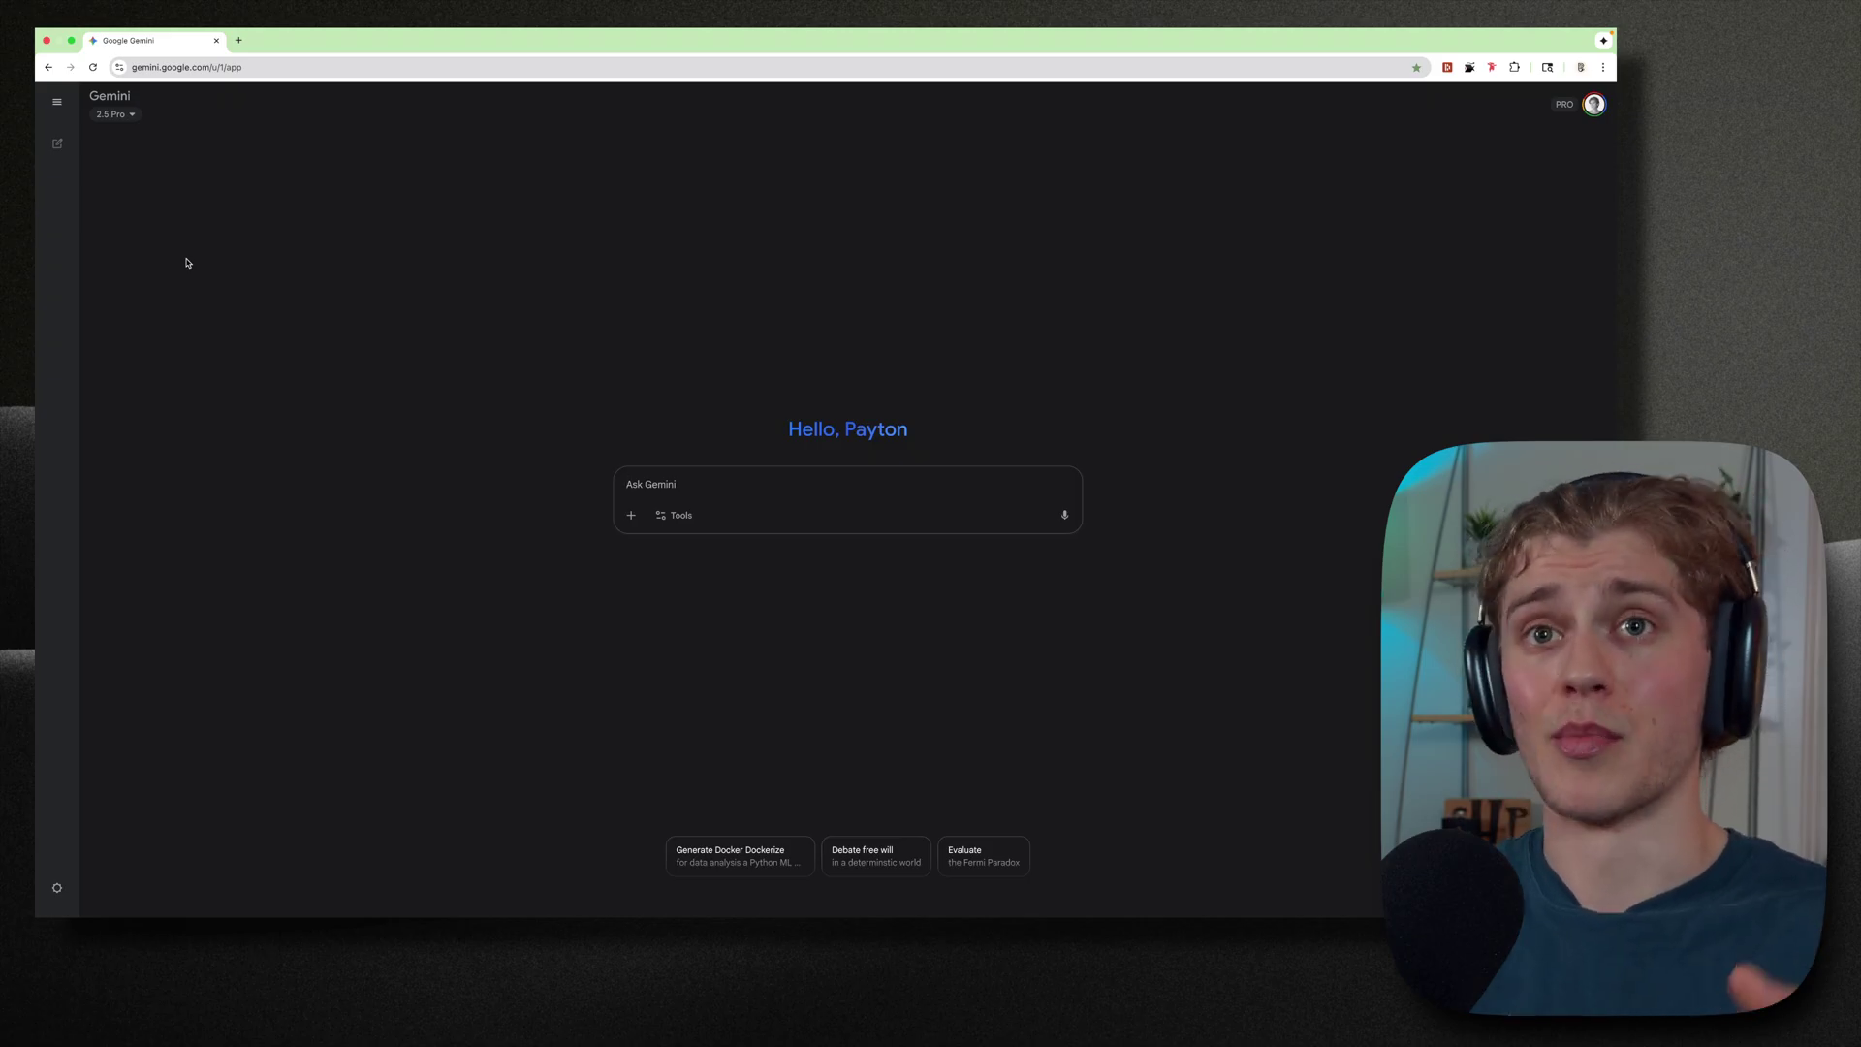
click(115, 114)
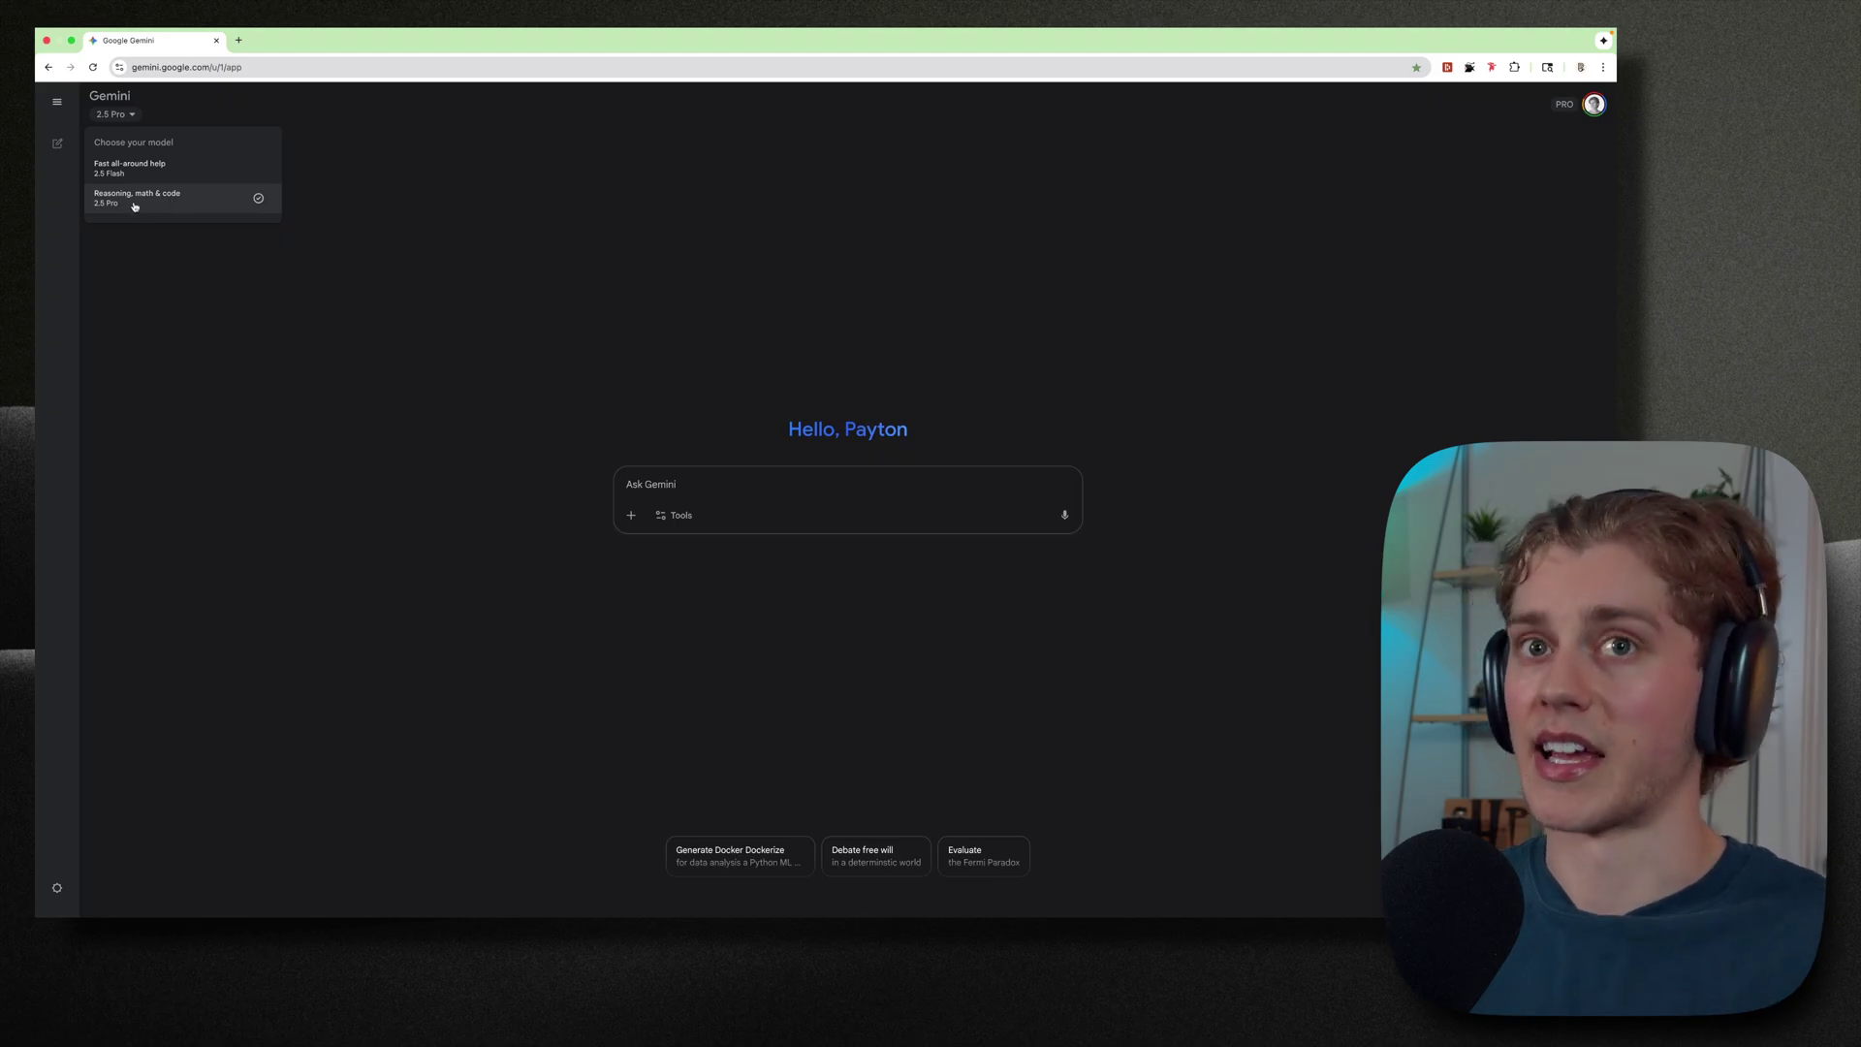
click(198, 172)
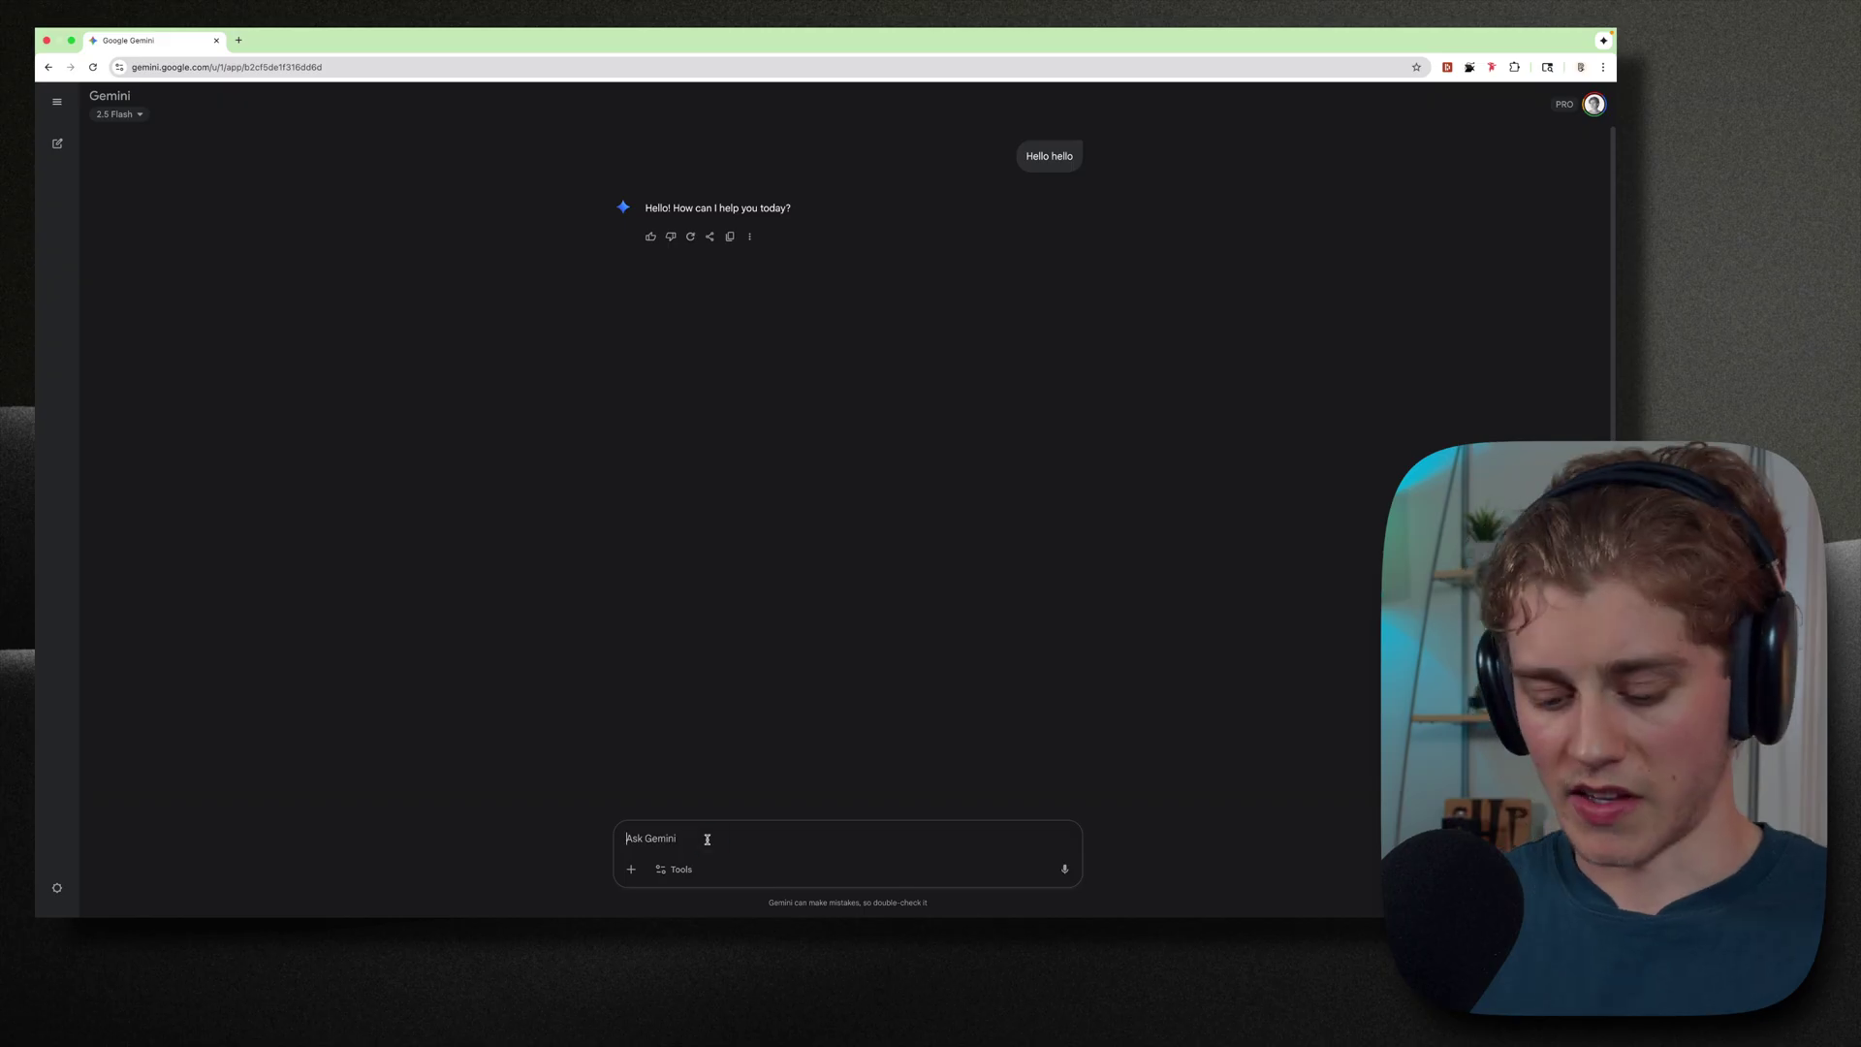
text(hello hello)
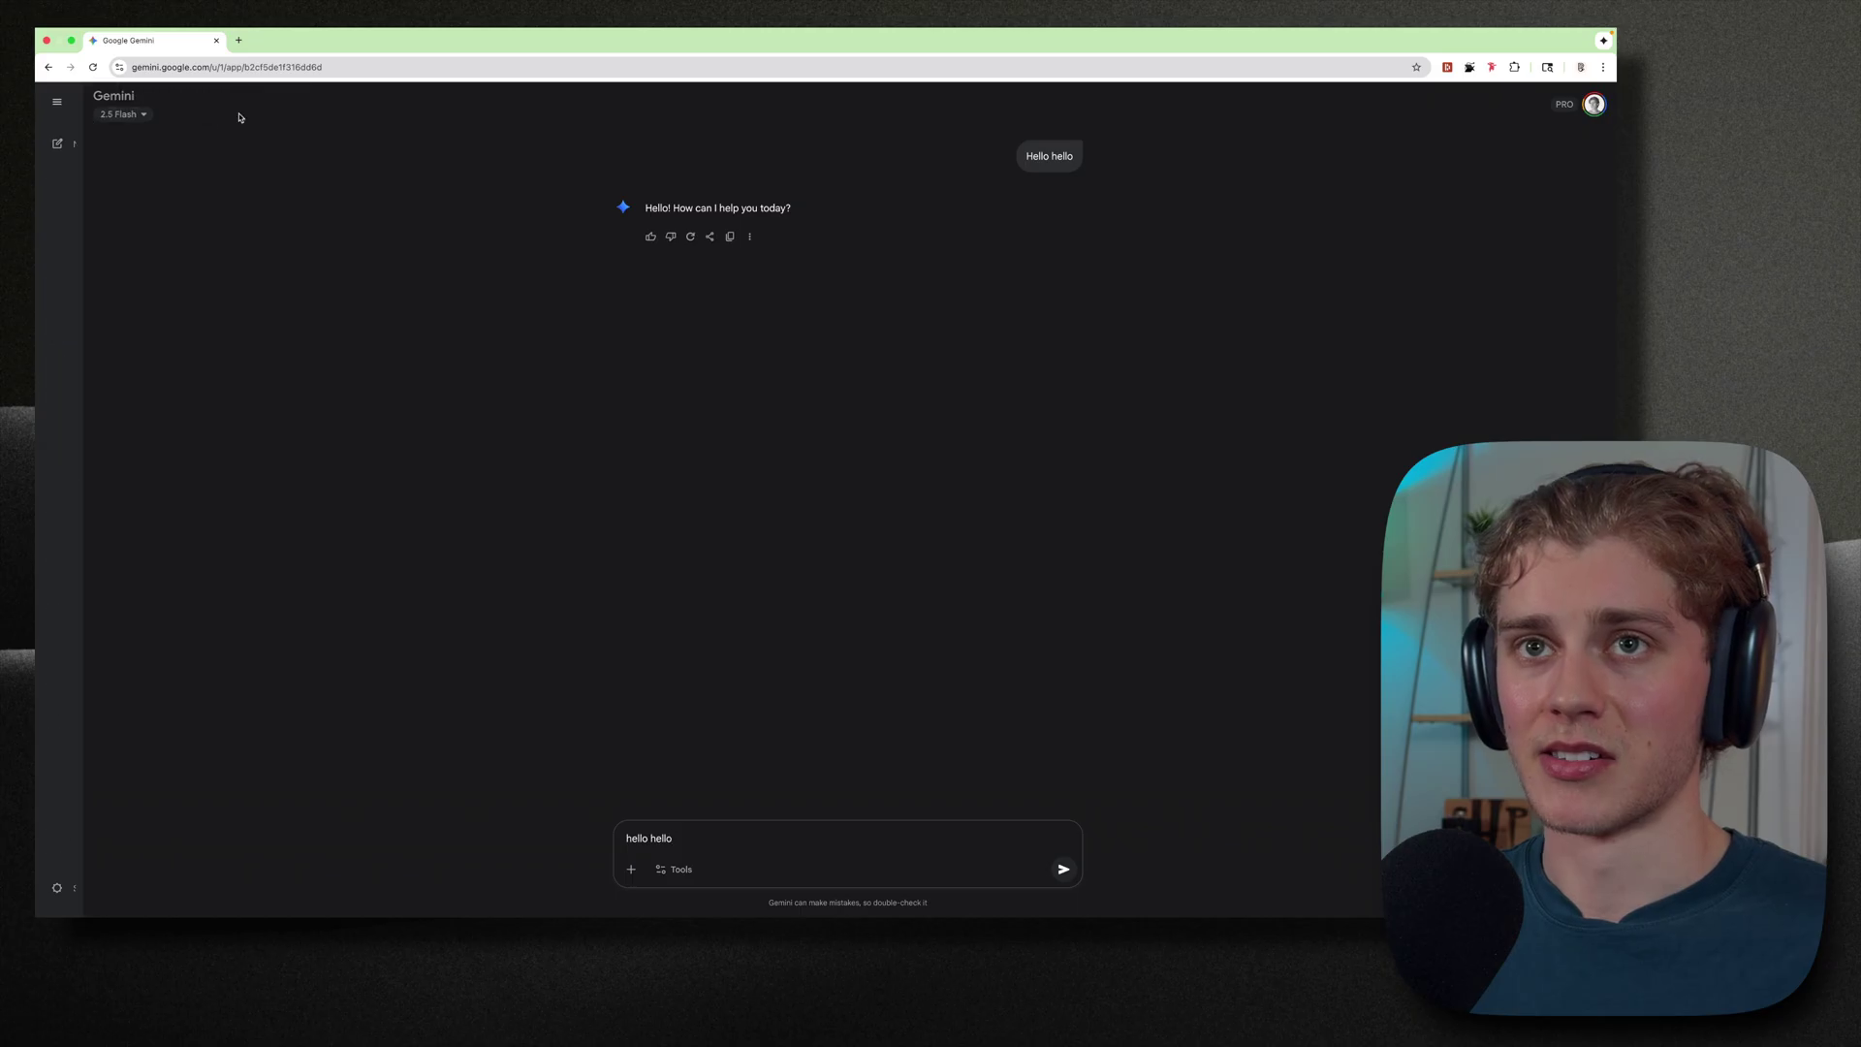
click(116, 115)
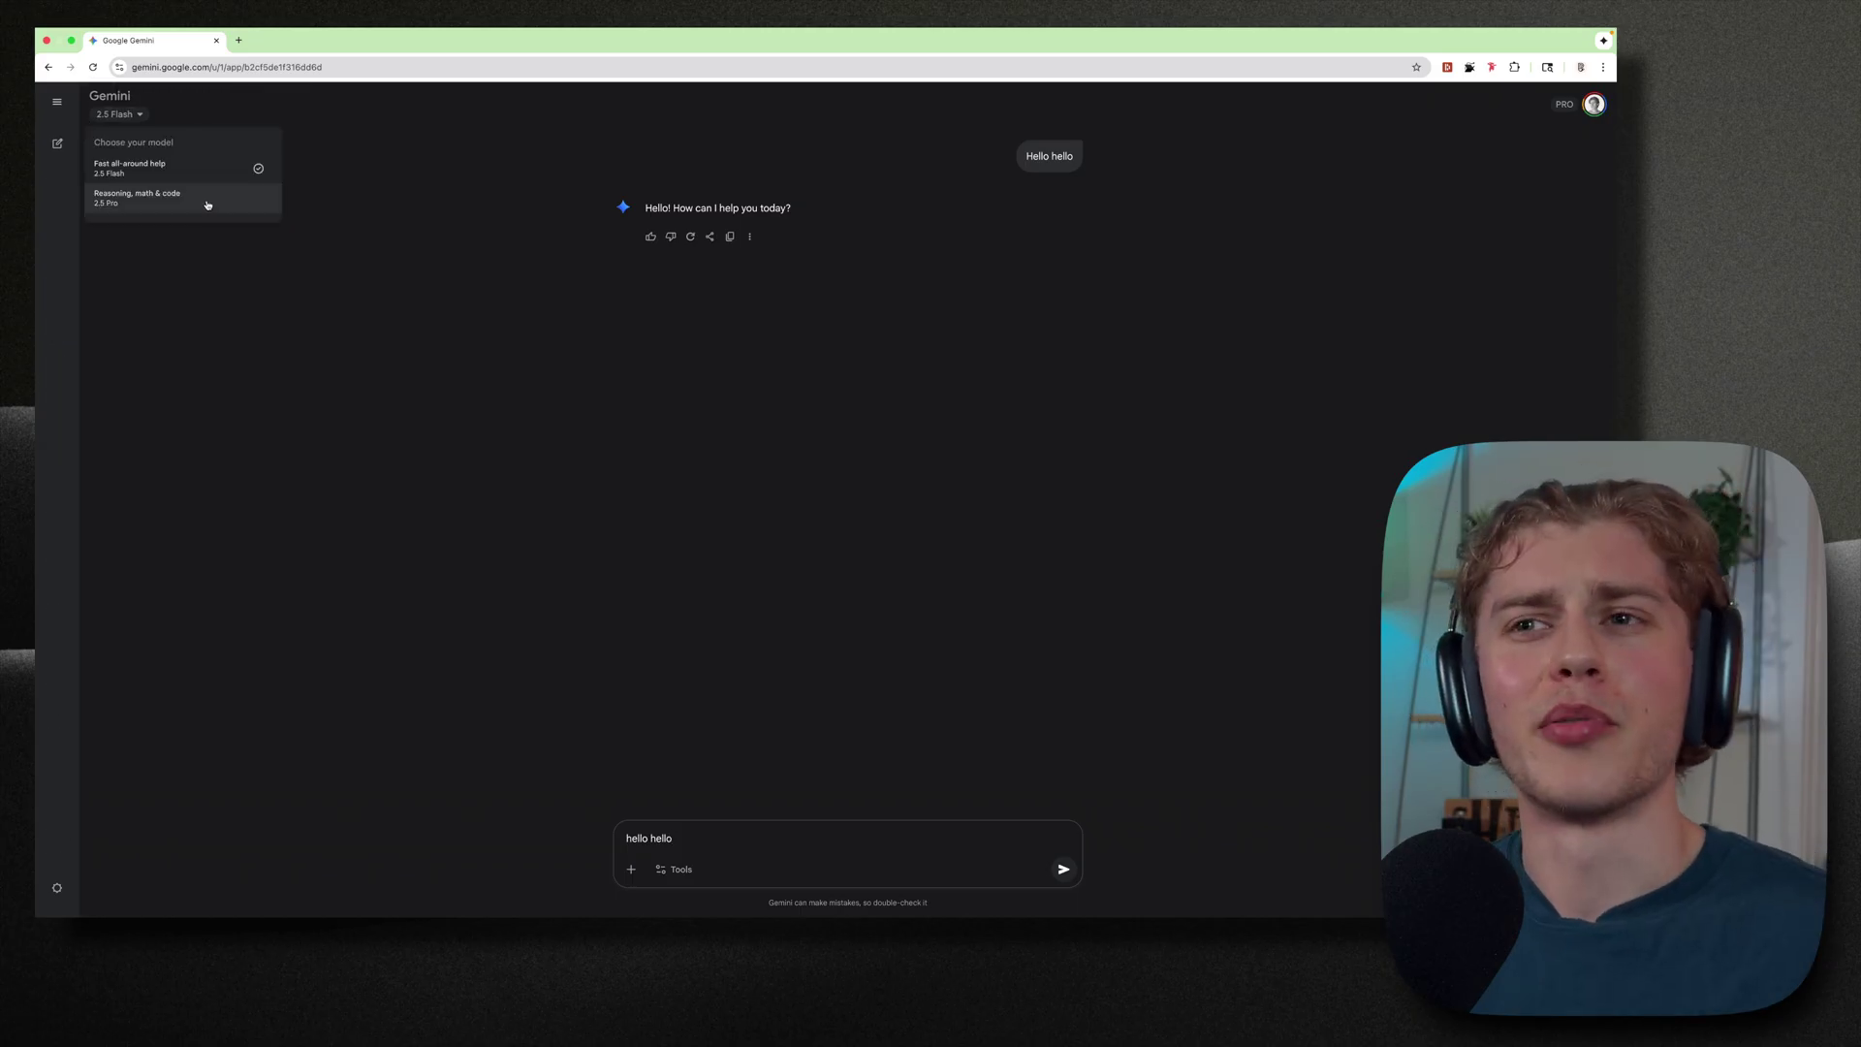
click(206, 201)
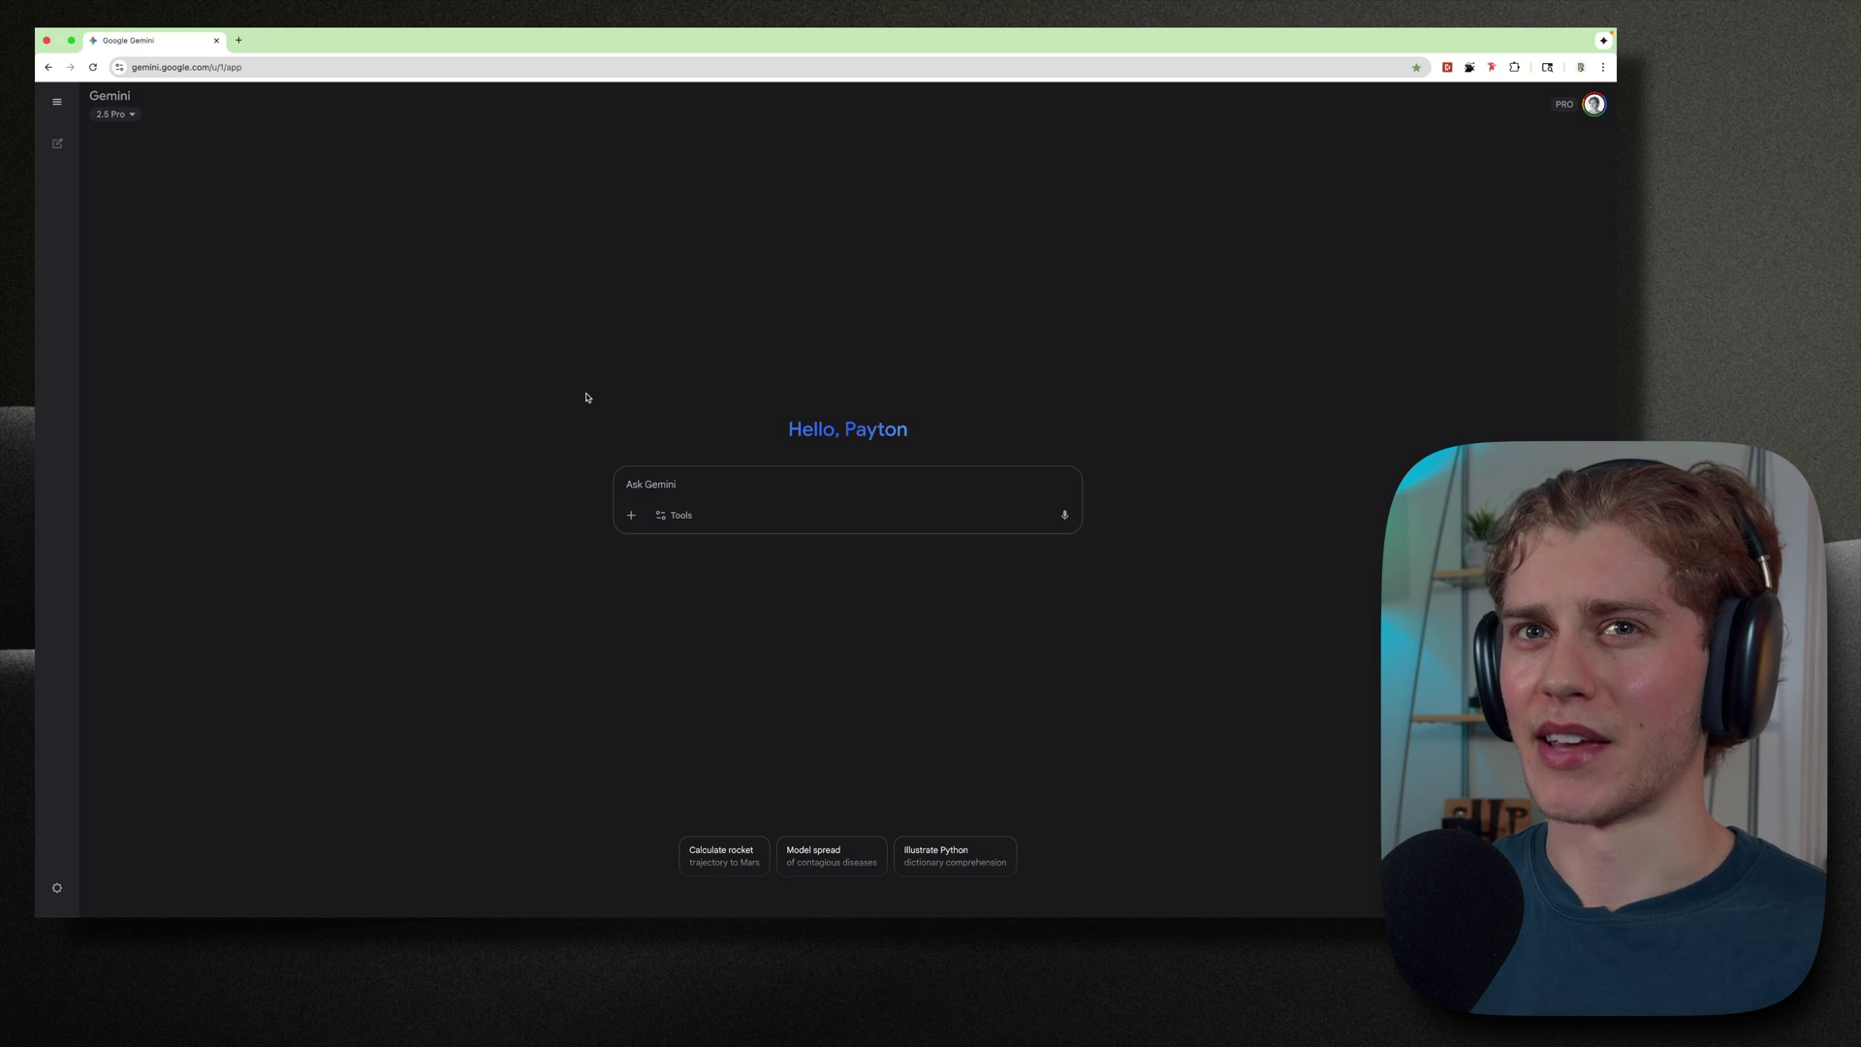
On 2.5 Flash, ask 'how many hairs on the average persons head' and get 80,000–150,000
click(114, 113)
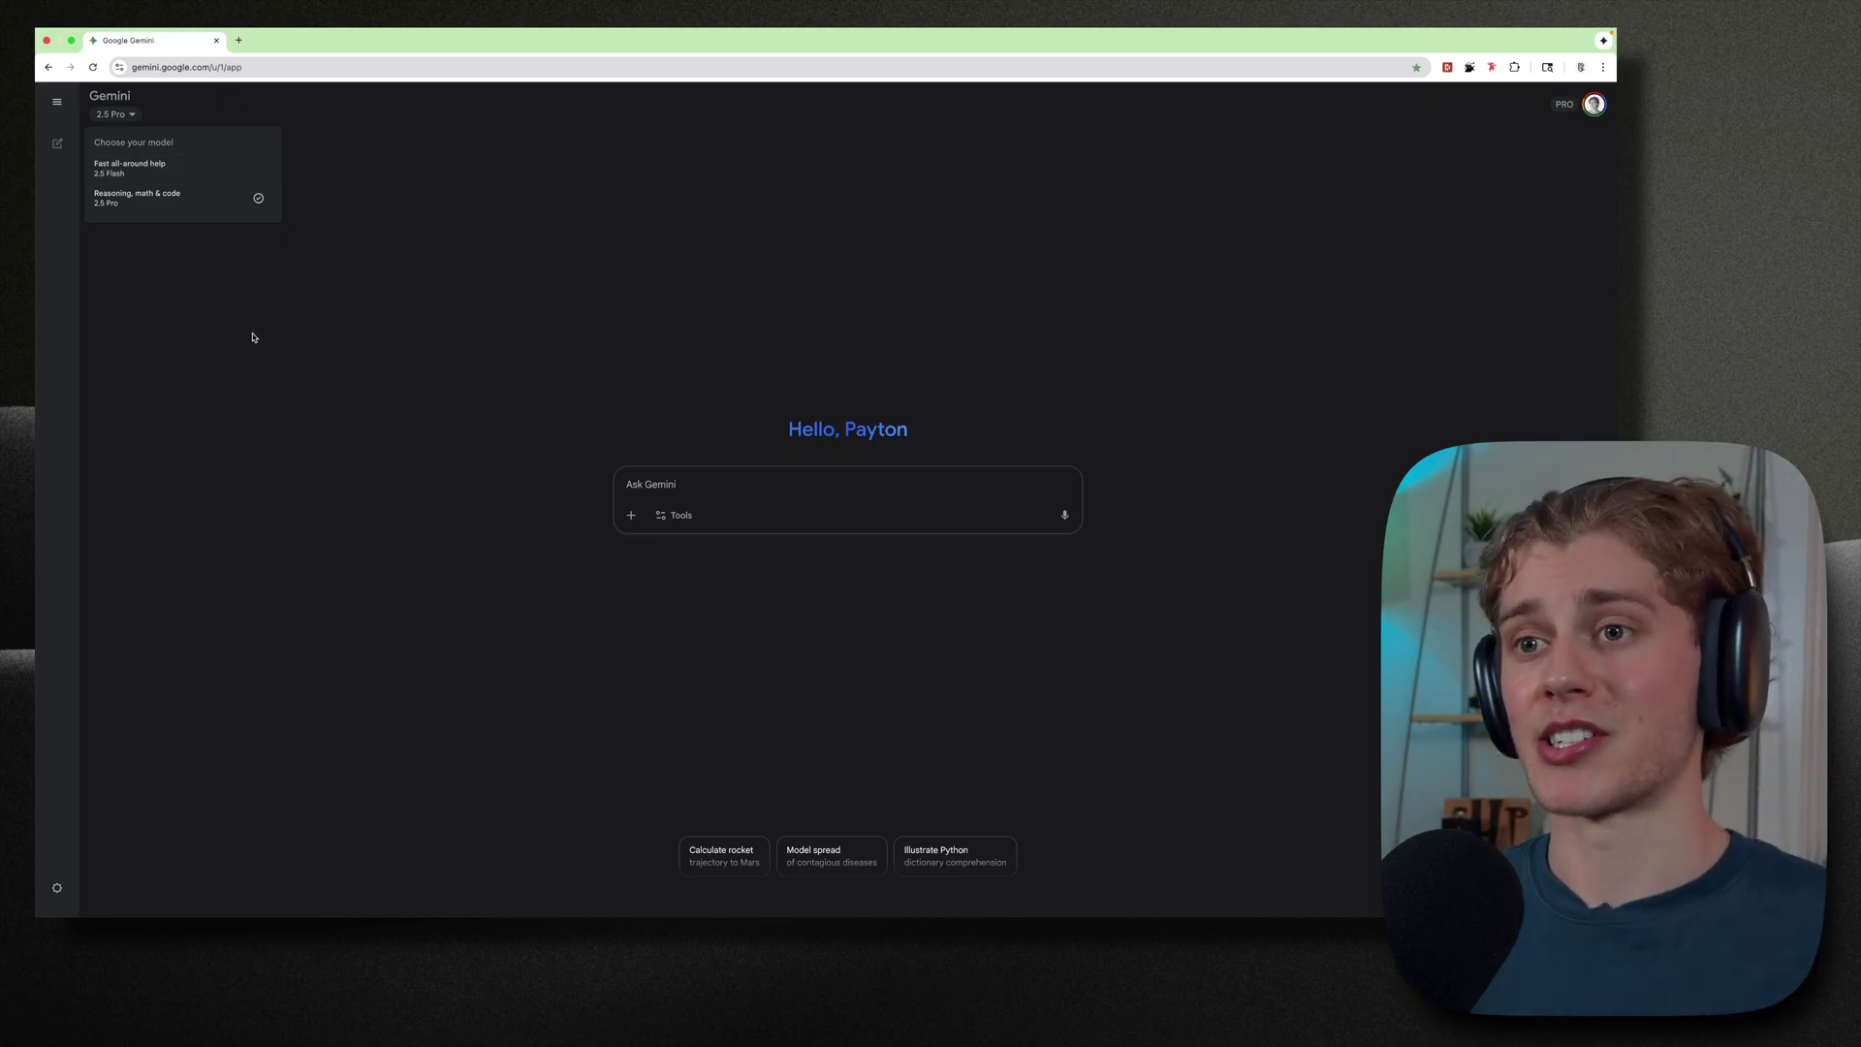
click(175, 173)
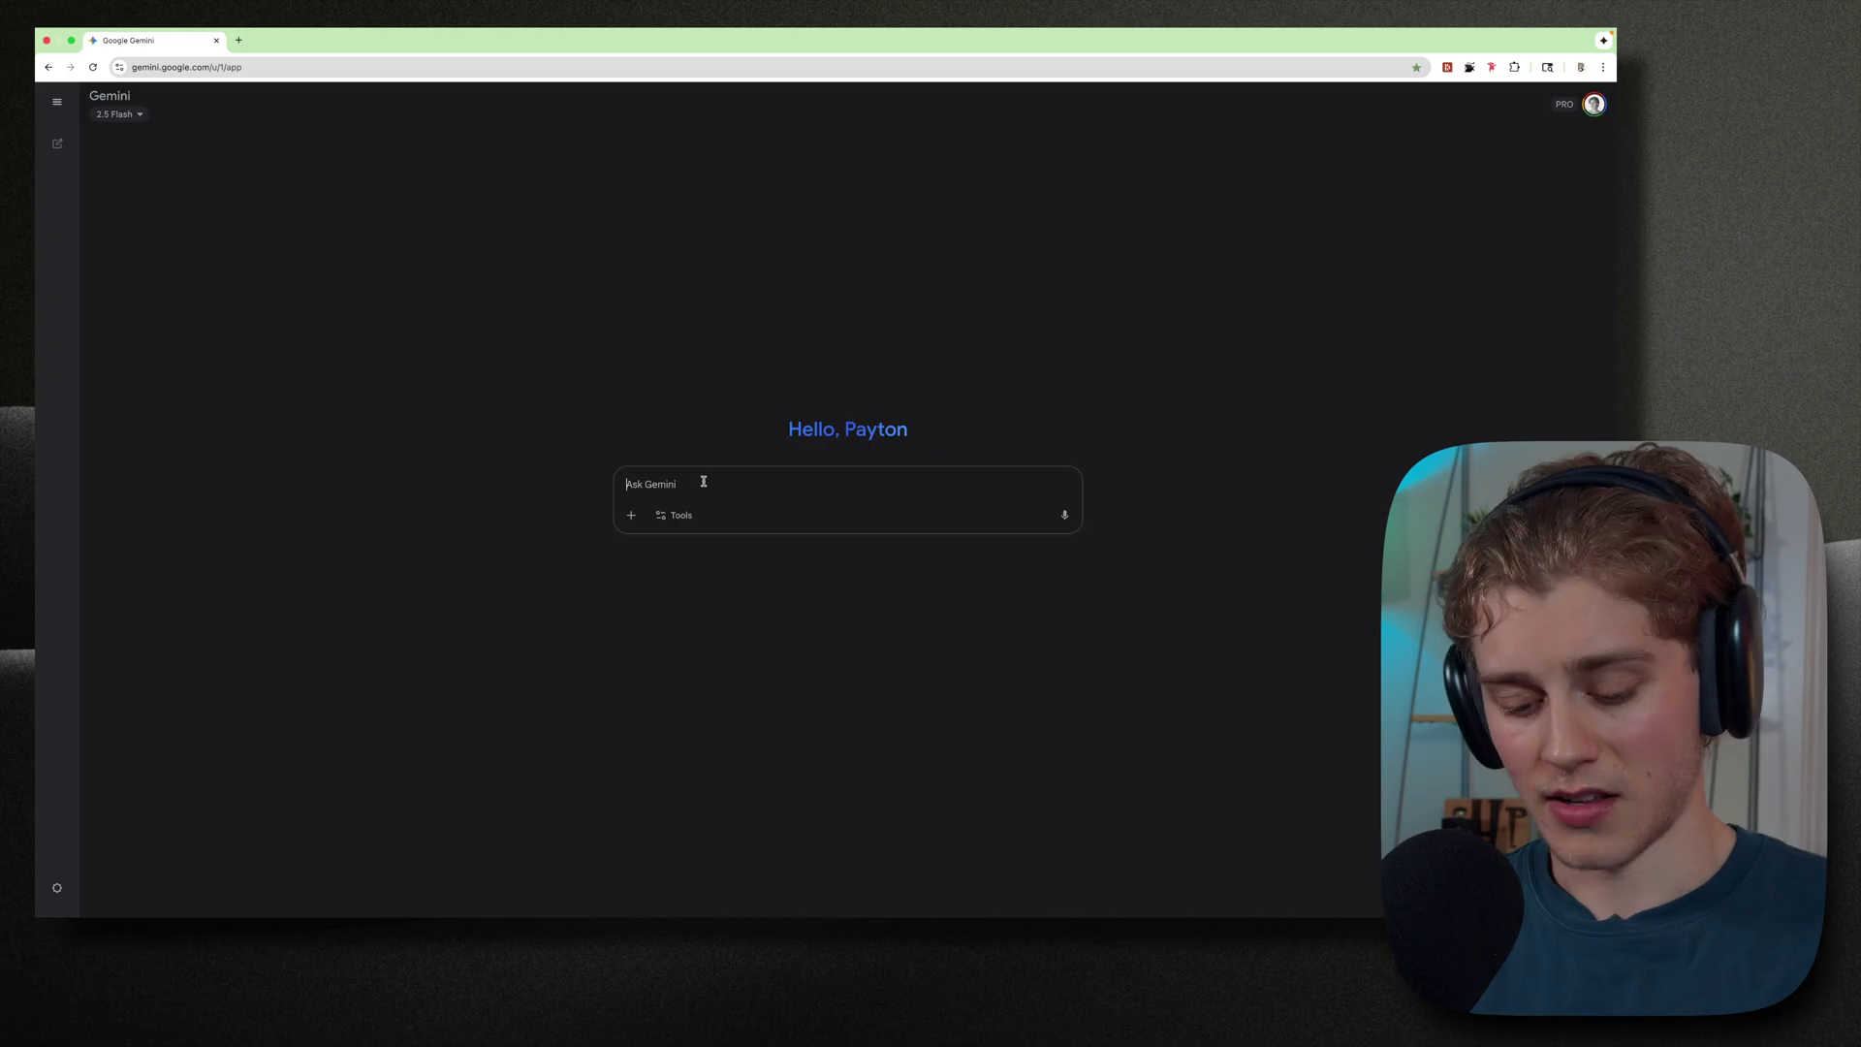
text(how many hairs on the average persons head)
key(Return)
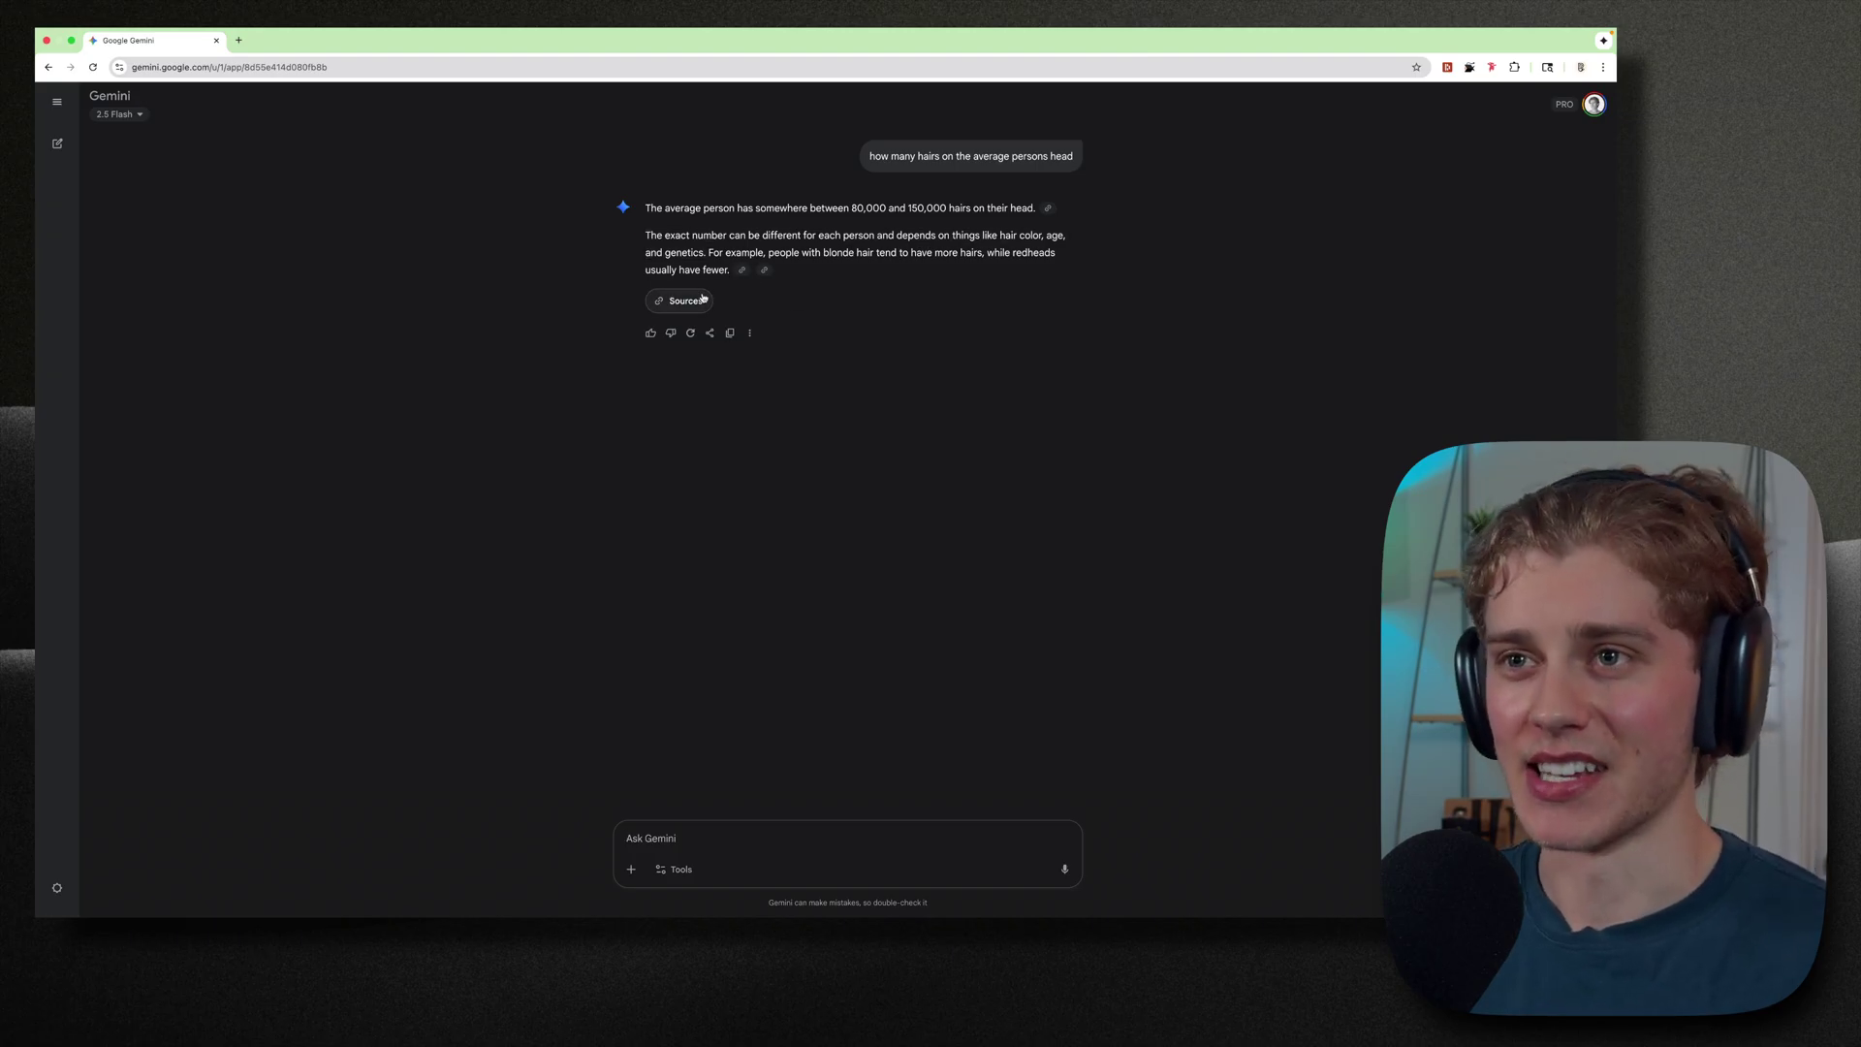
Review the answer's sources, copy the response, and show its More options menu
click(702, 300)
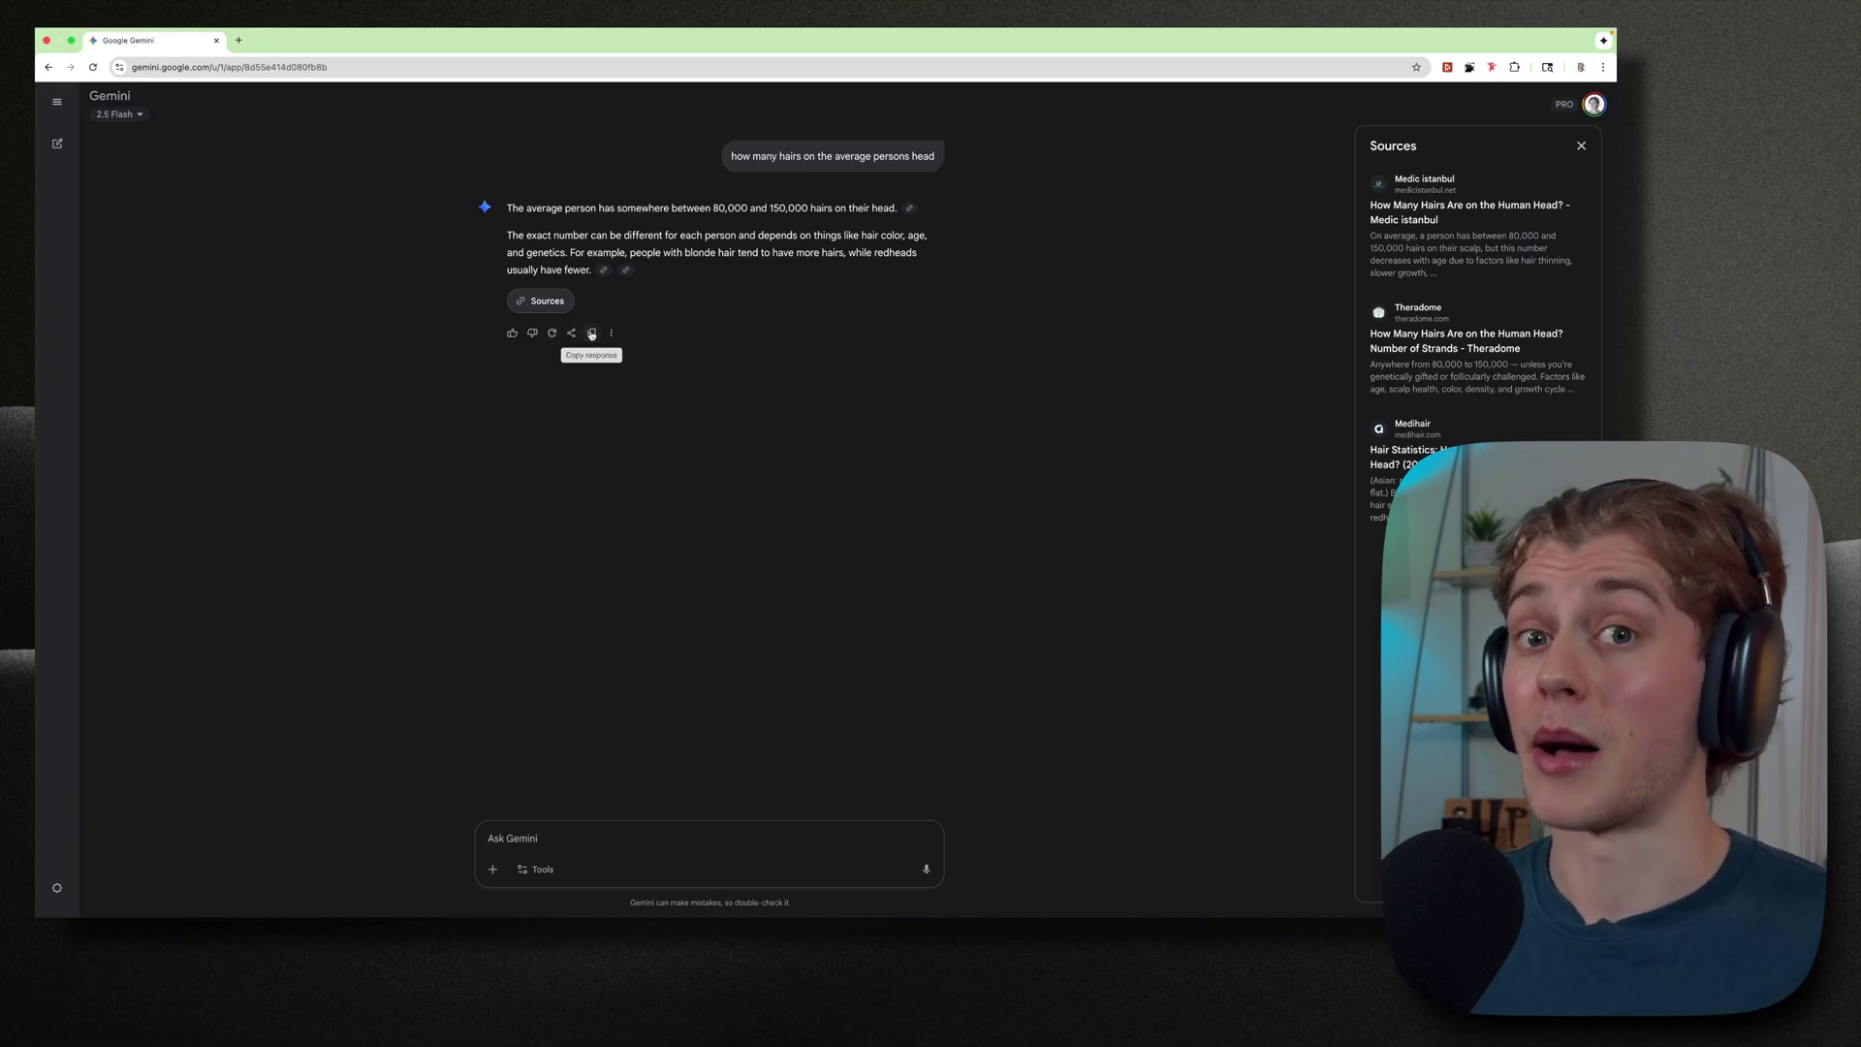
drag(666, 281, 470, 119)
drag(674, 583, 480, 135)
click(592, 334)
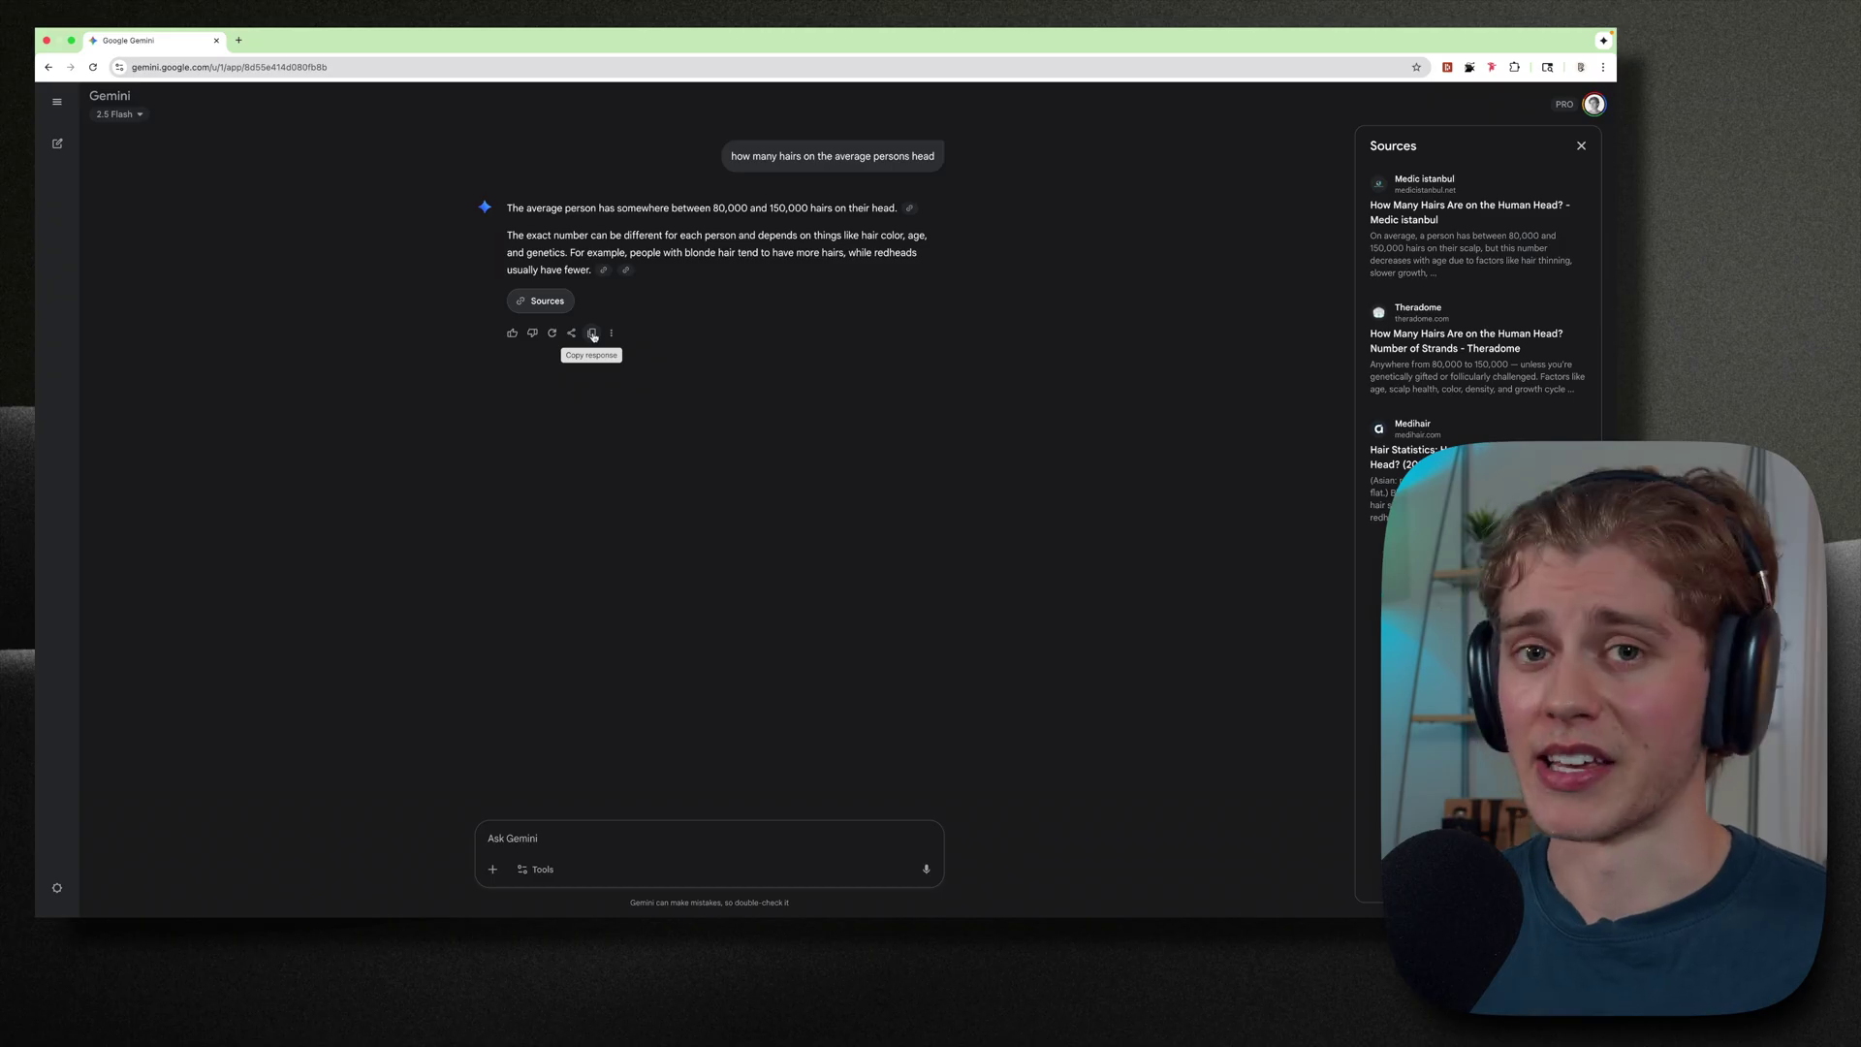
click(610, 332)
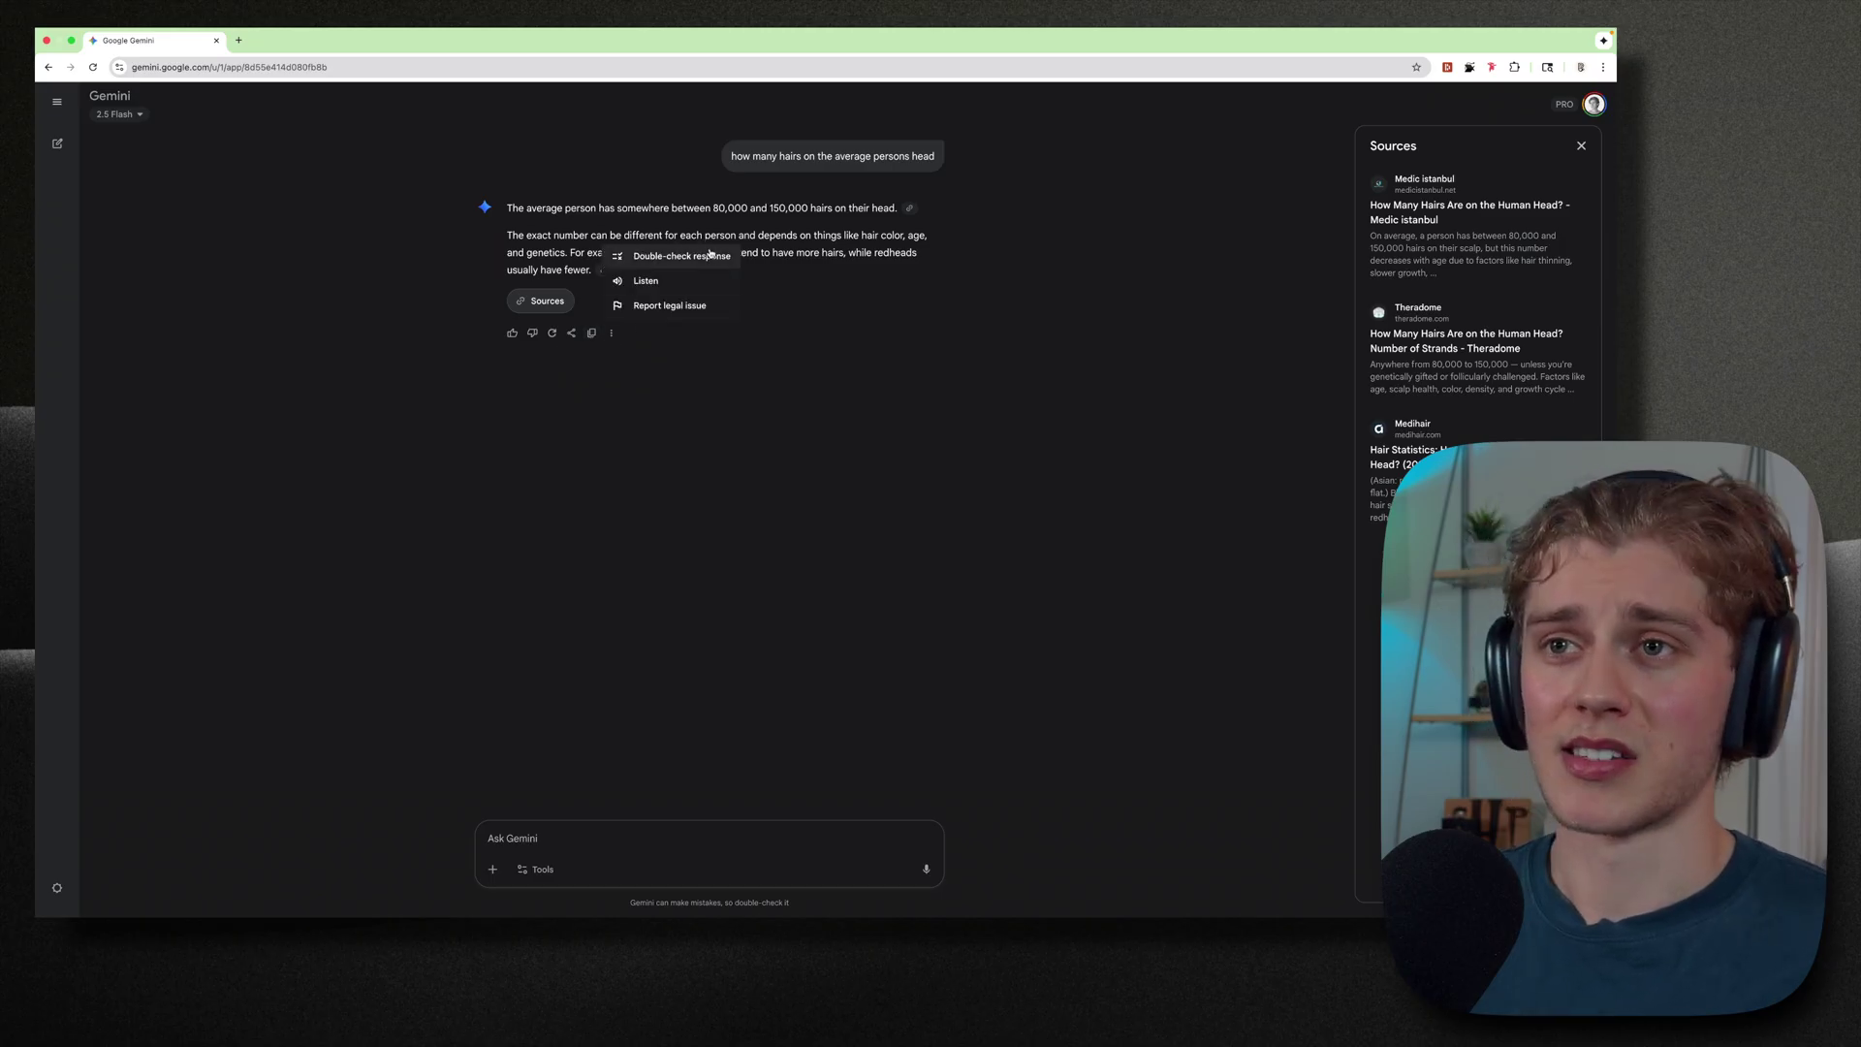
Double-check the answer against Google Search, with the blonde-versus-redhead sentence highlighted green
click(711, 256)
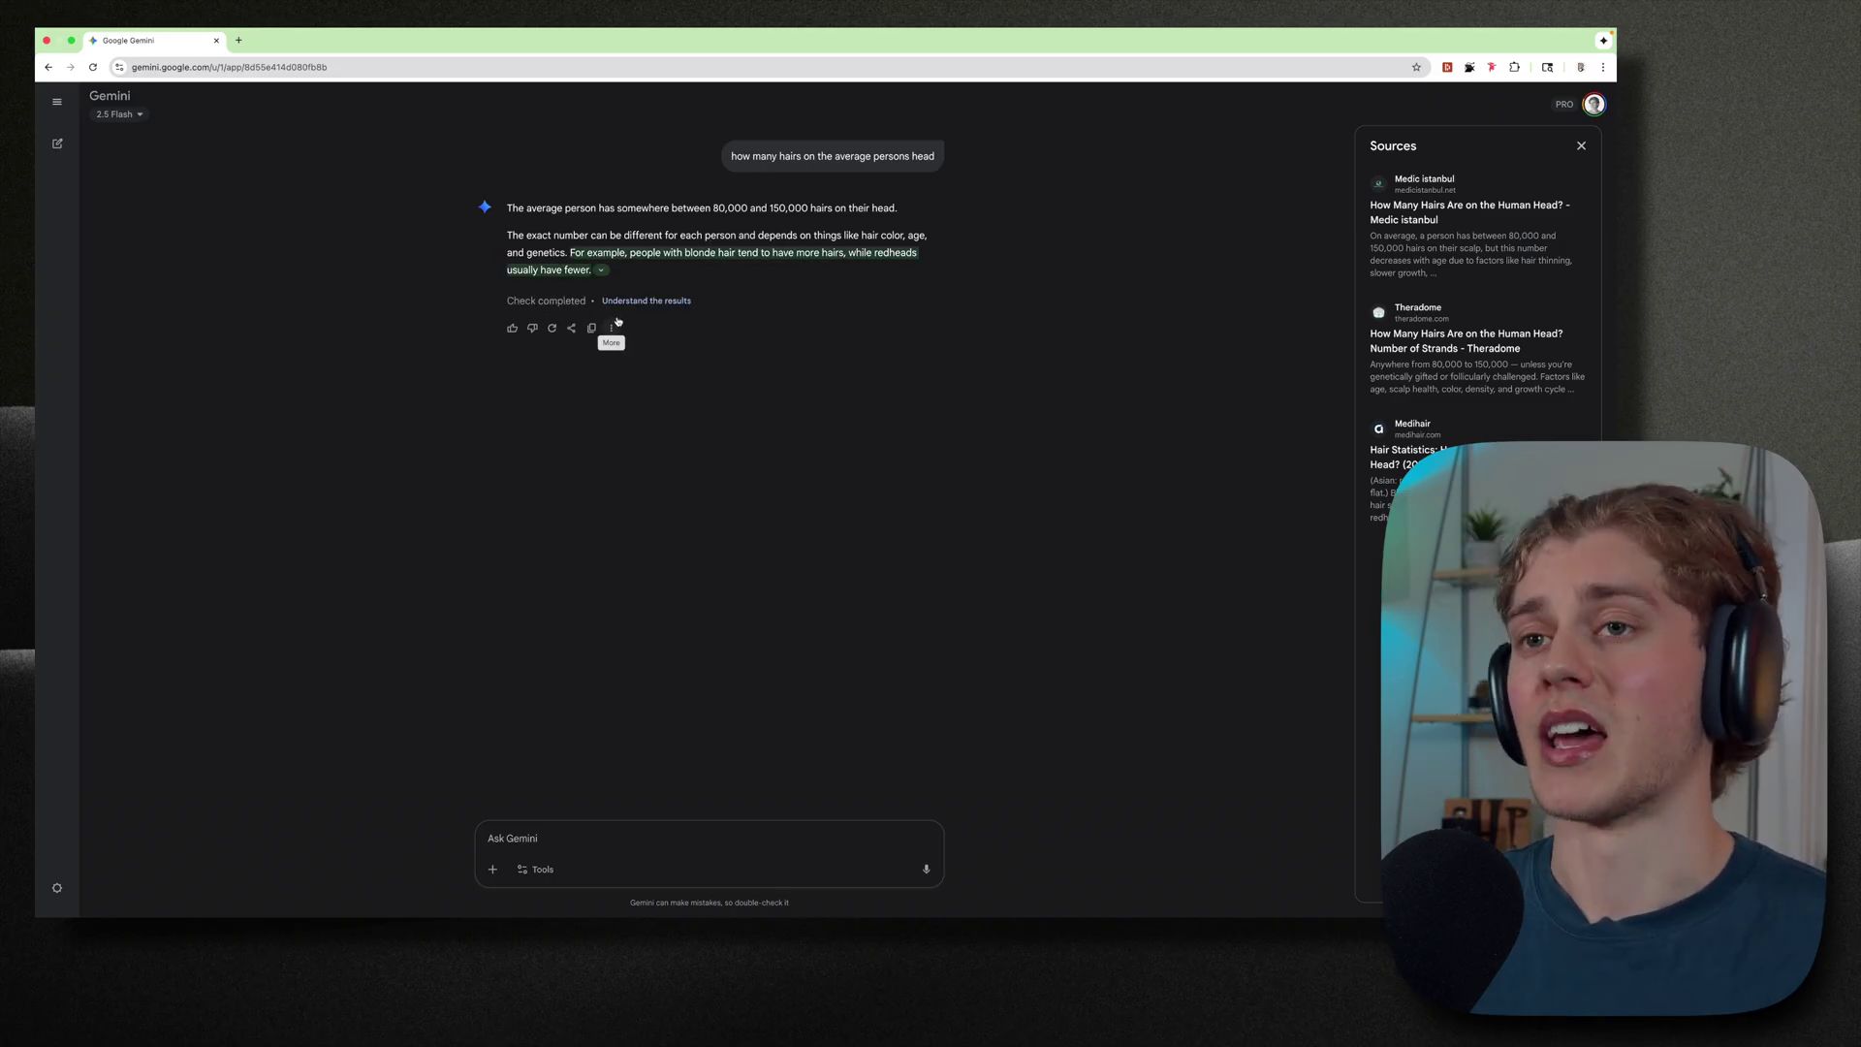
mouse_move(653, 303)
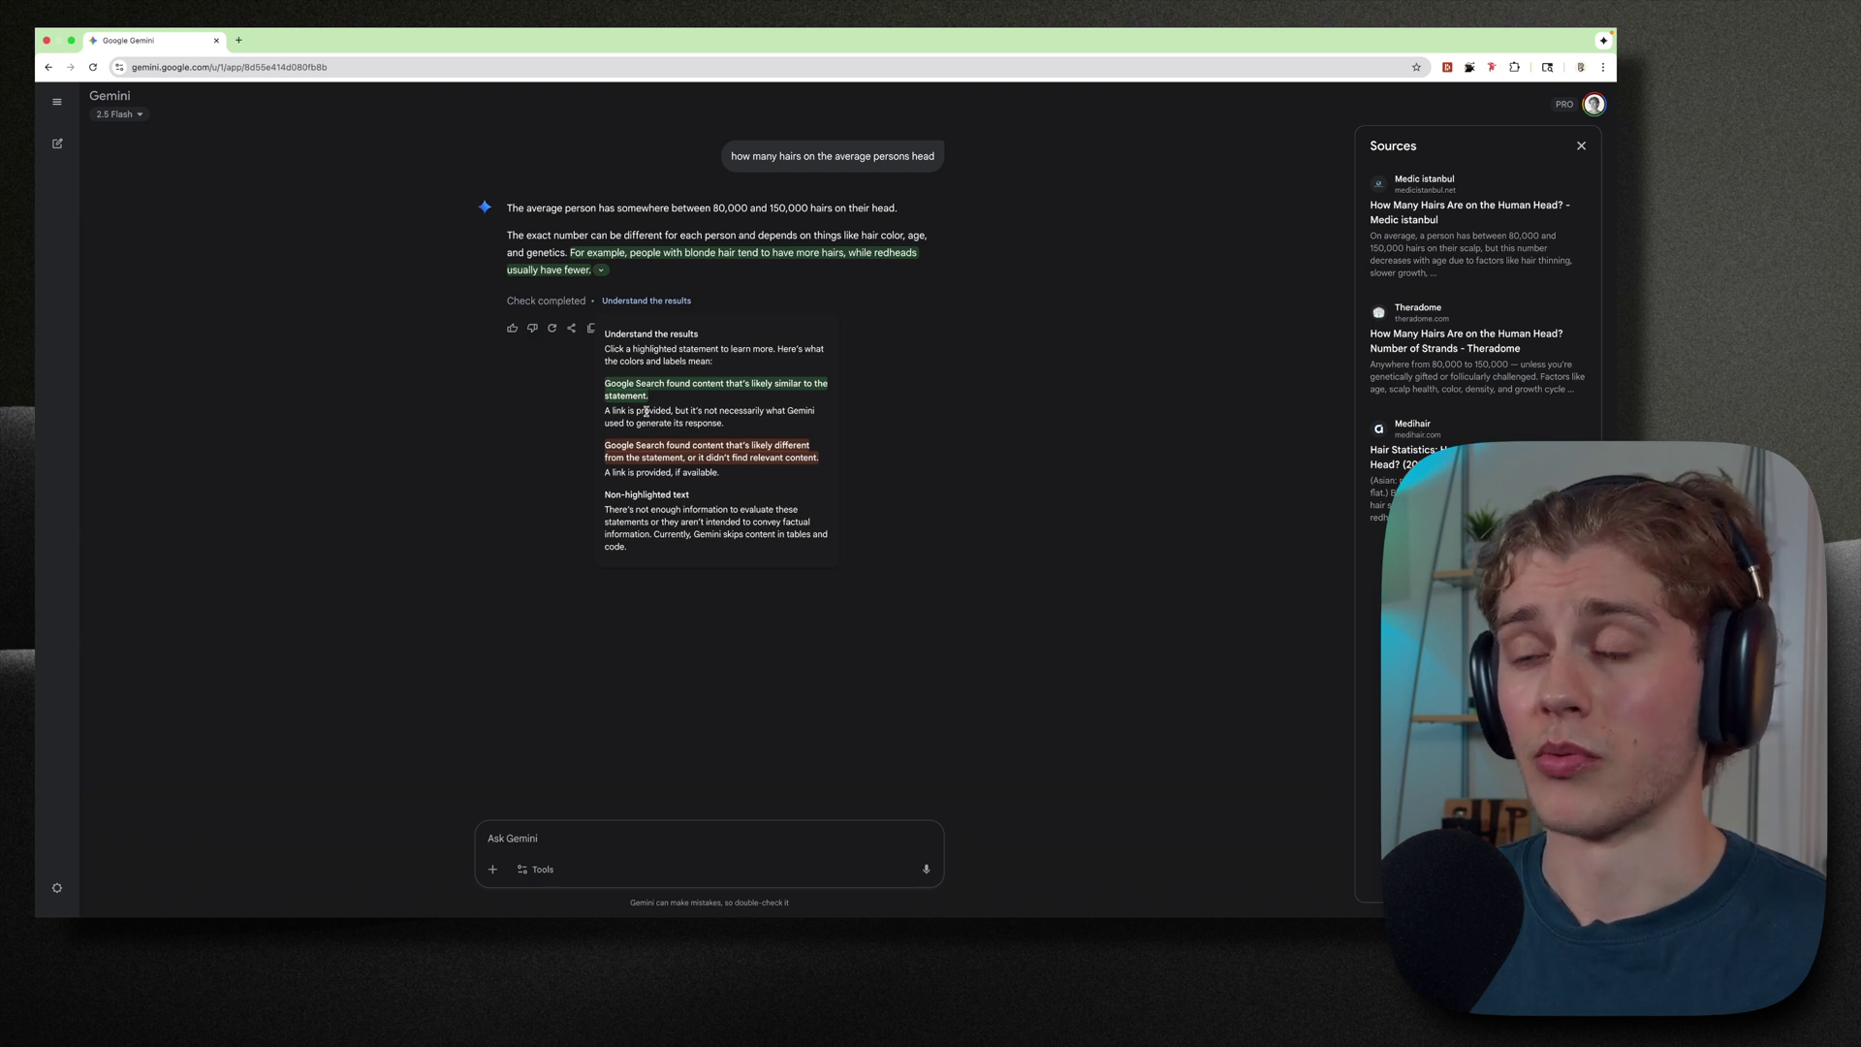
click(611, 328)
Have the response read aloud, dismiss the captions popup, and close the Sources panel
click(646, 276)
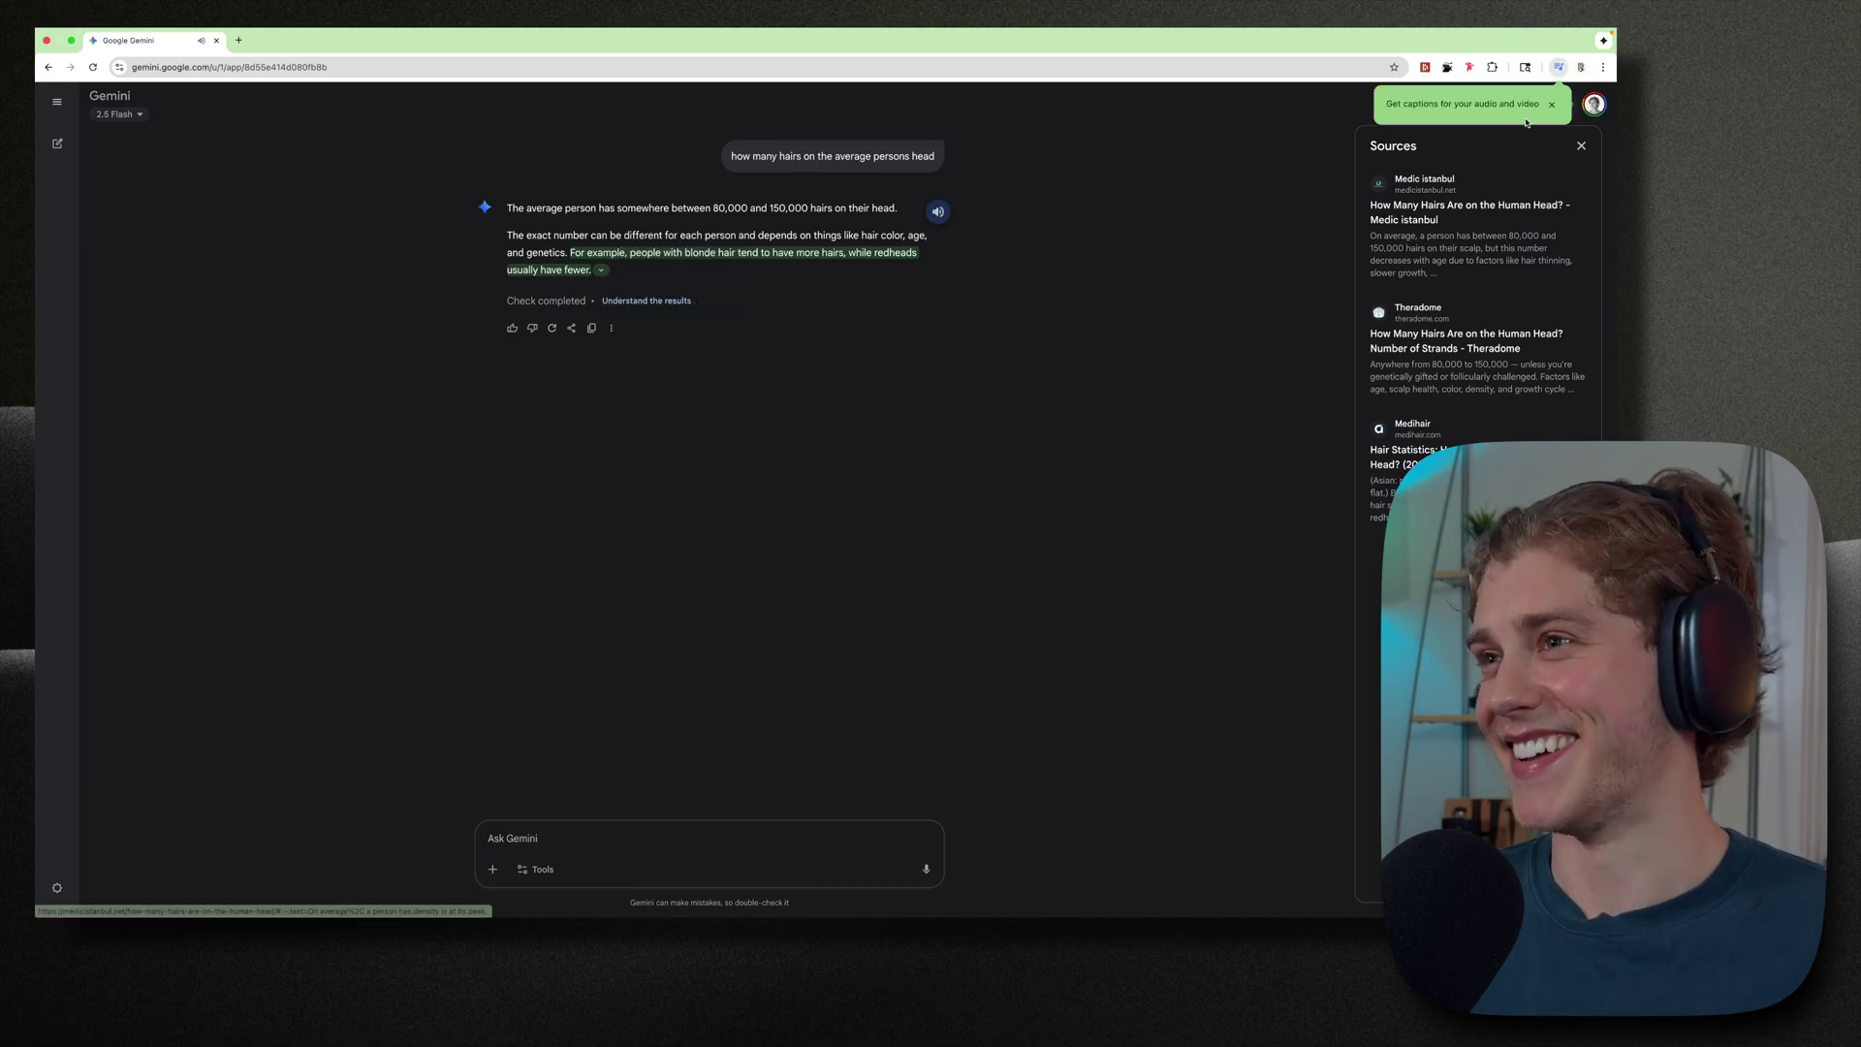
click(1552, 105)
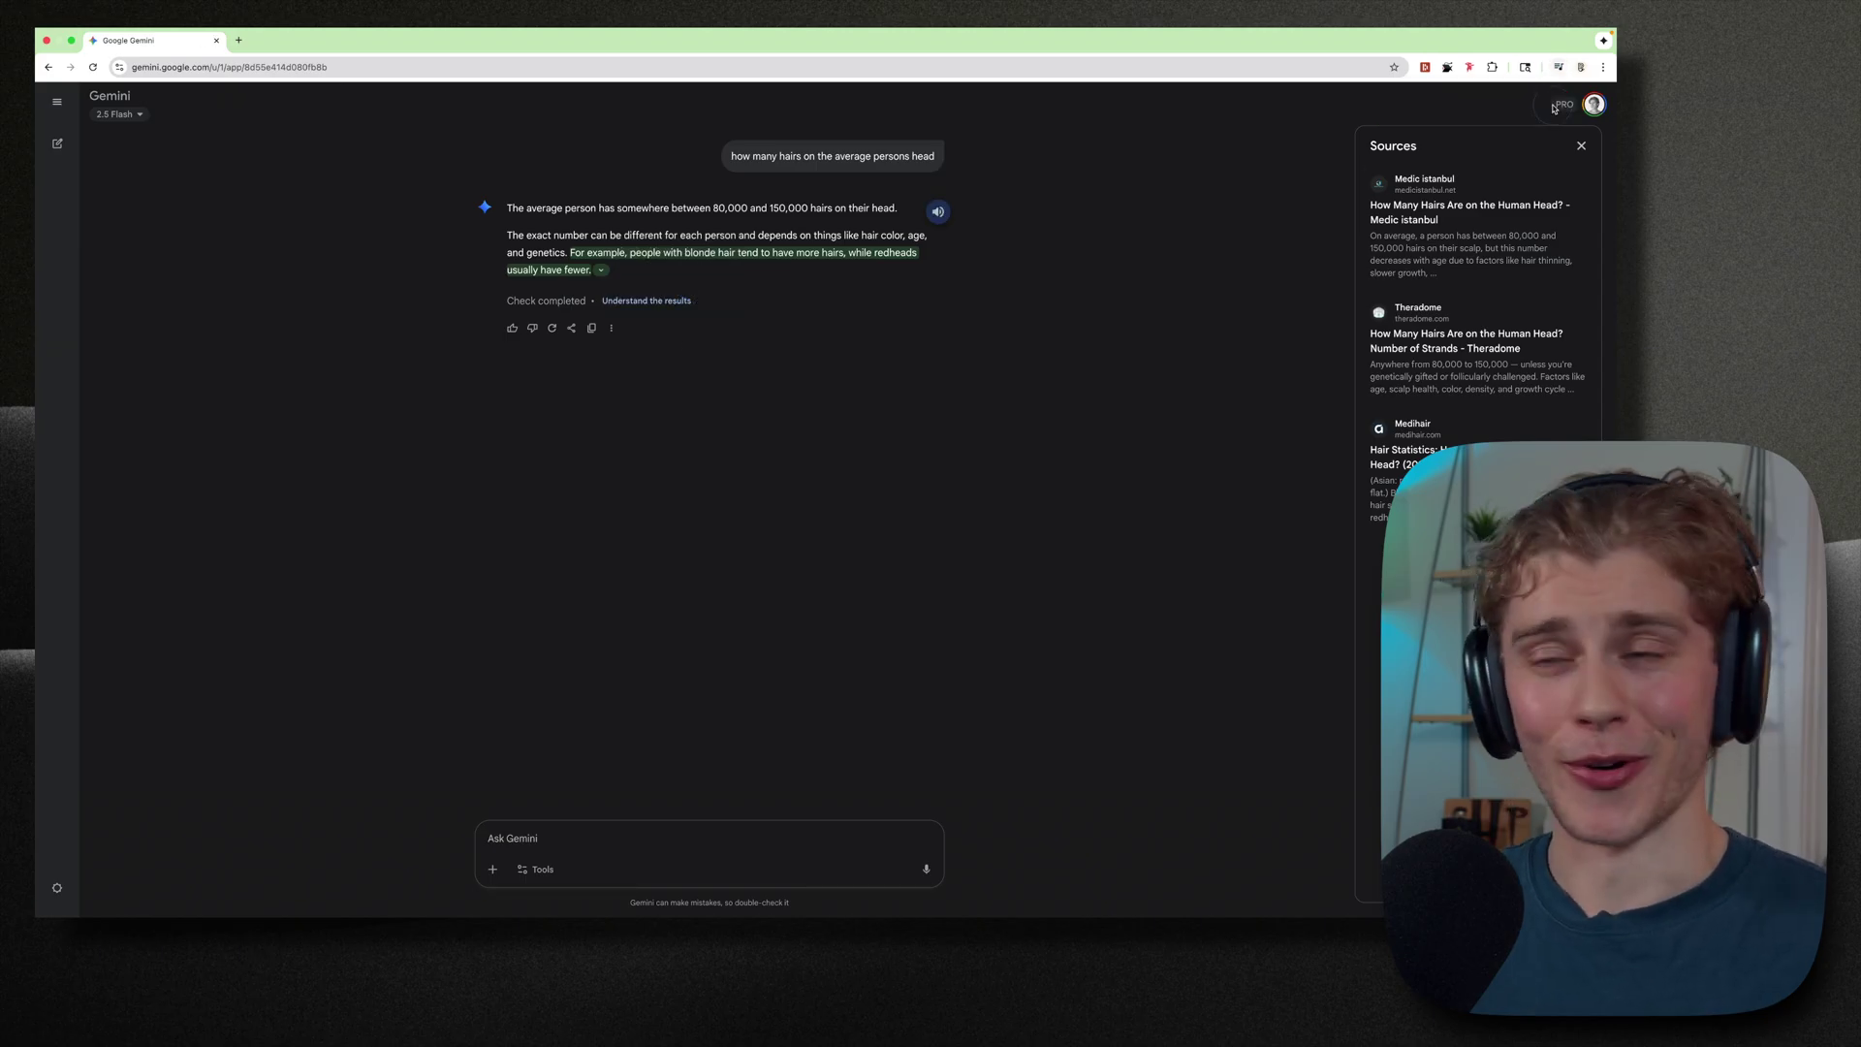
click(611, 328)
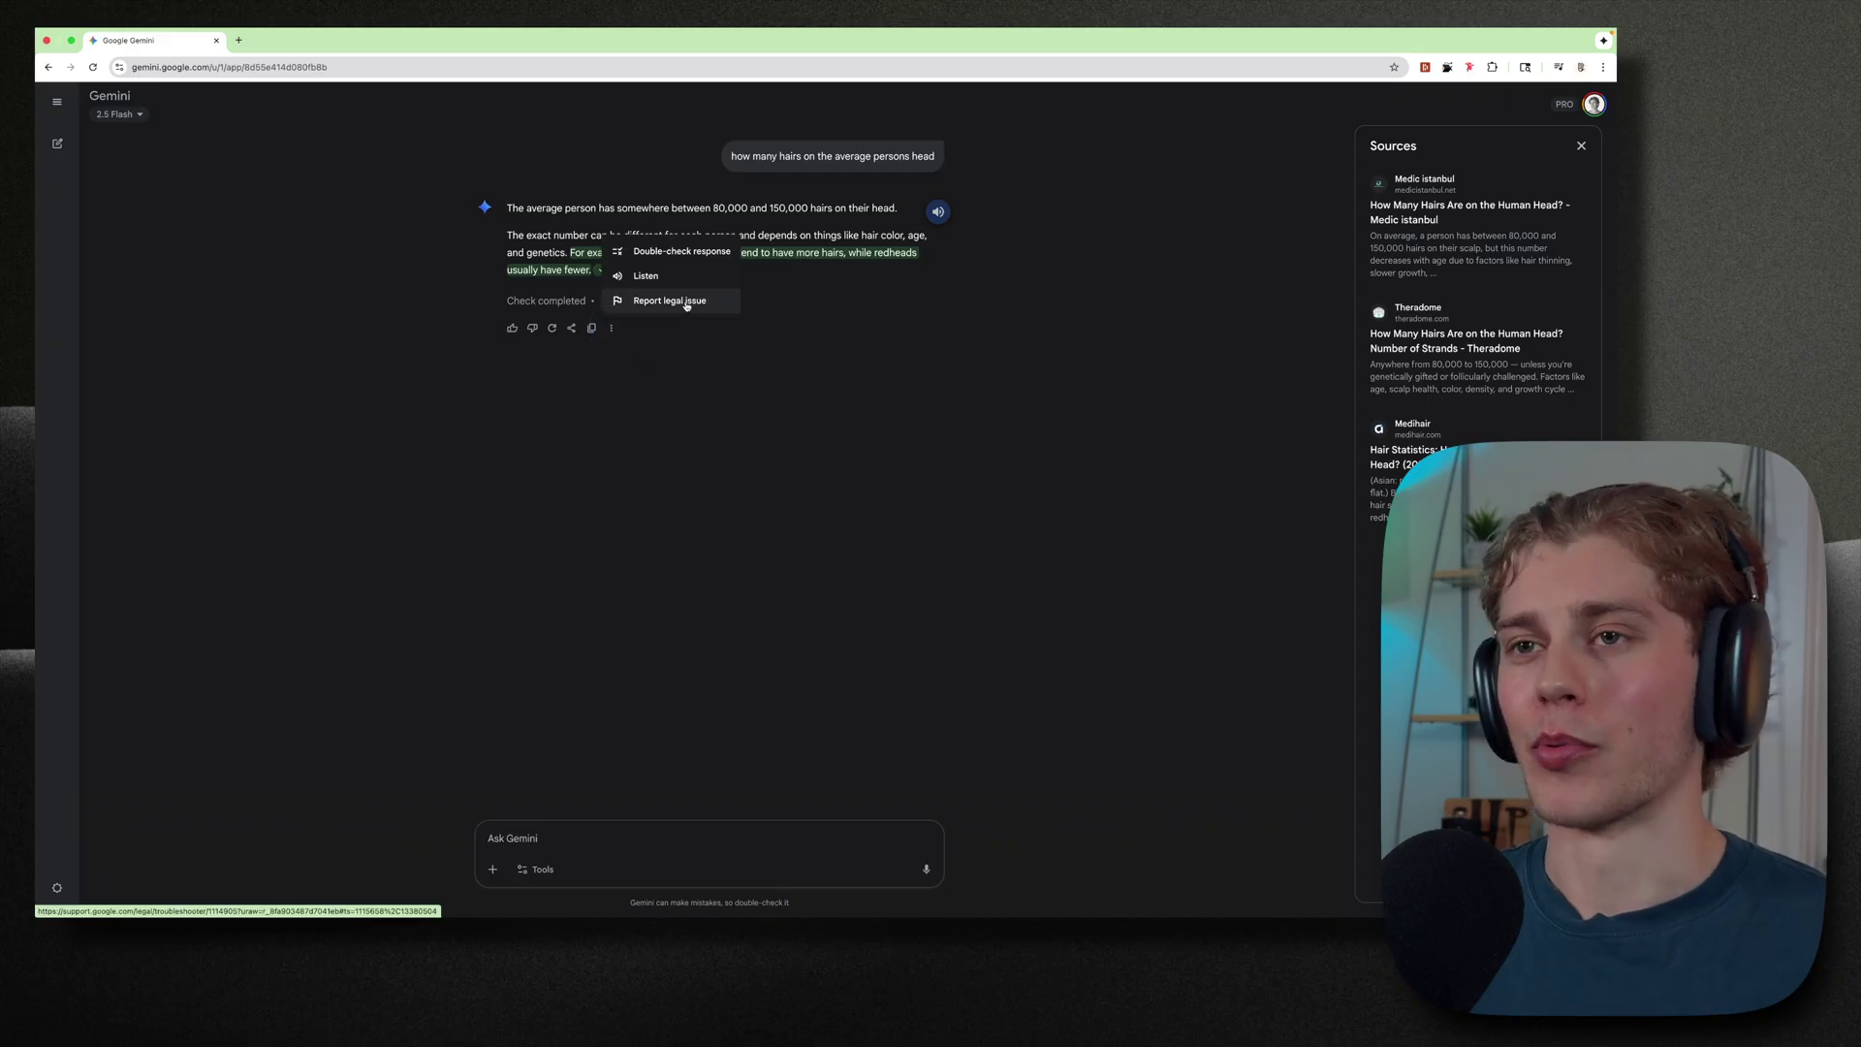
click(1581, 145)
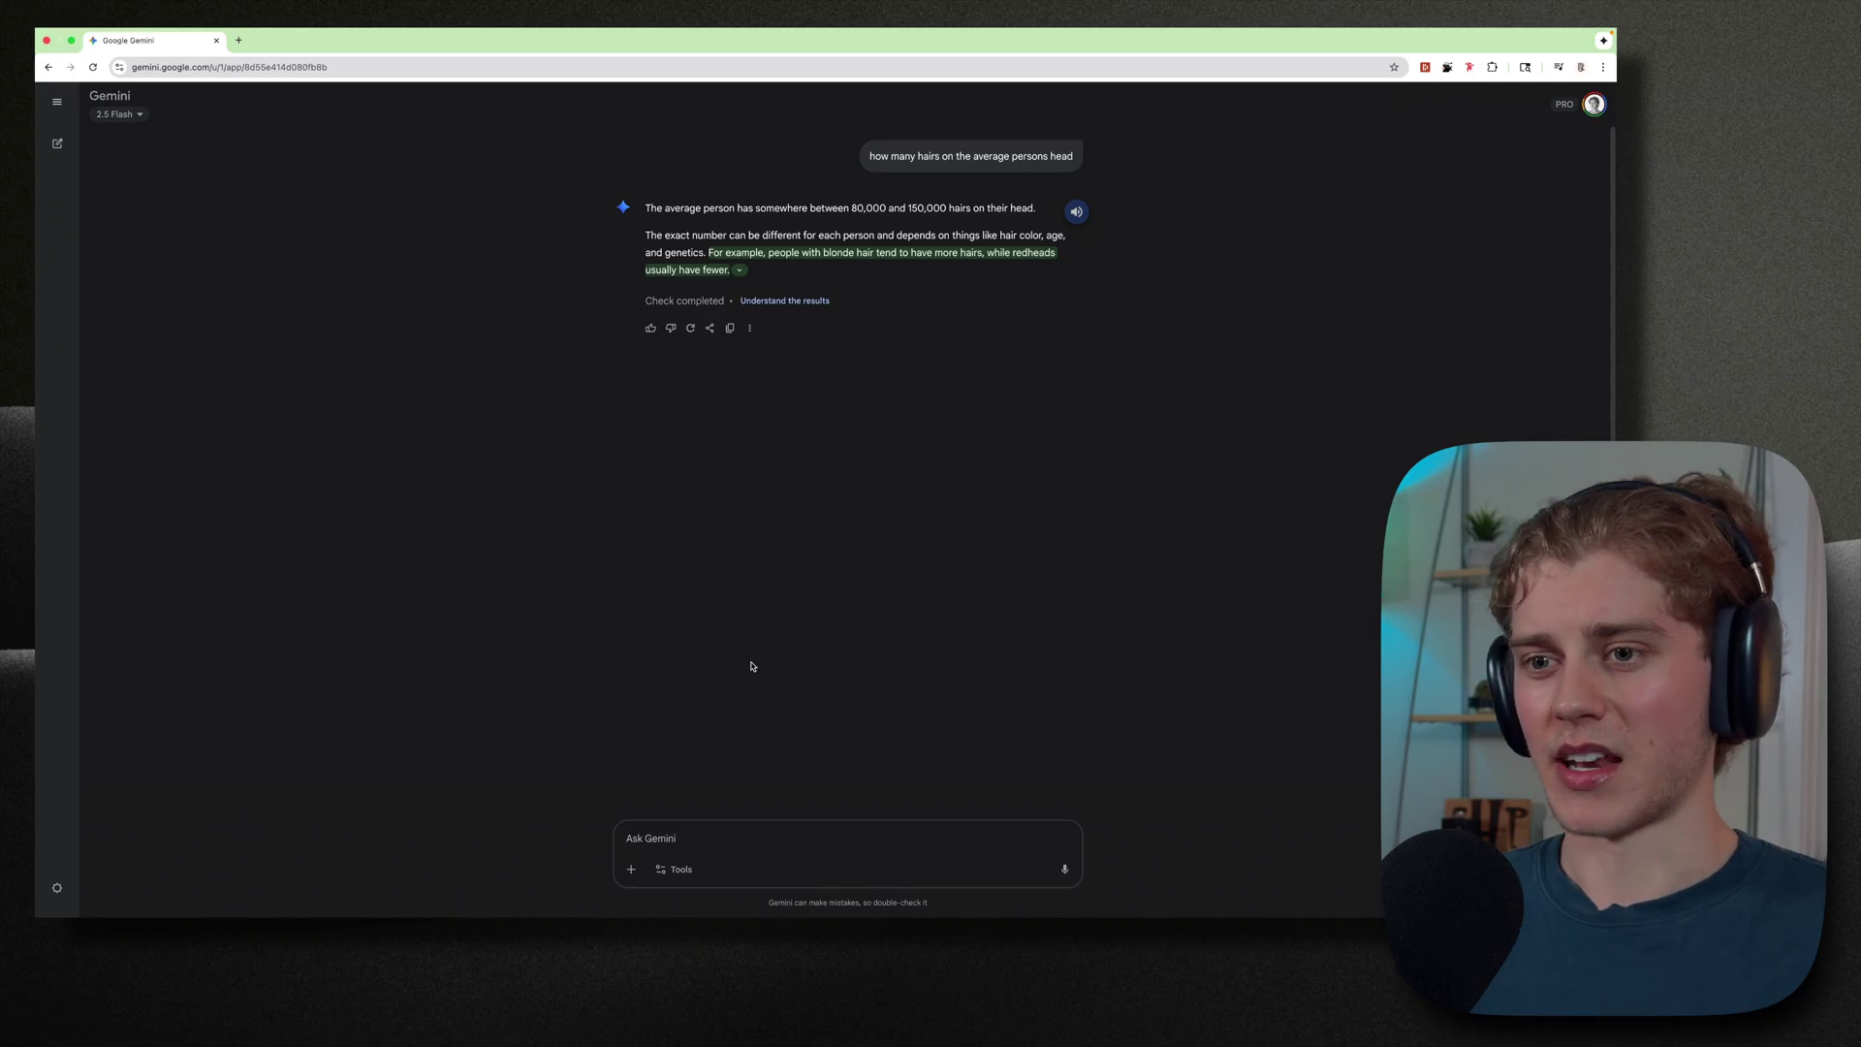
Look at the Google Drive file picker from the attach menu, then close it
click(631, 871)
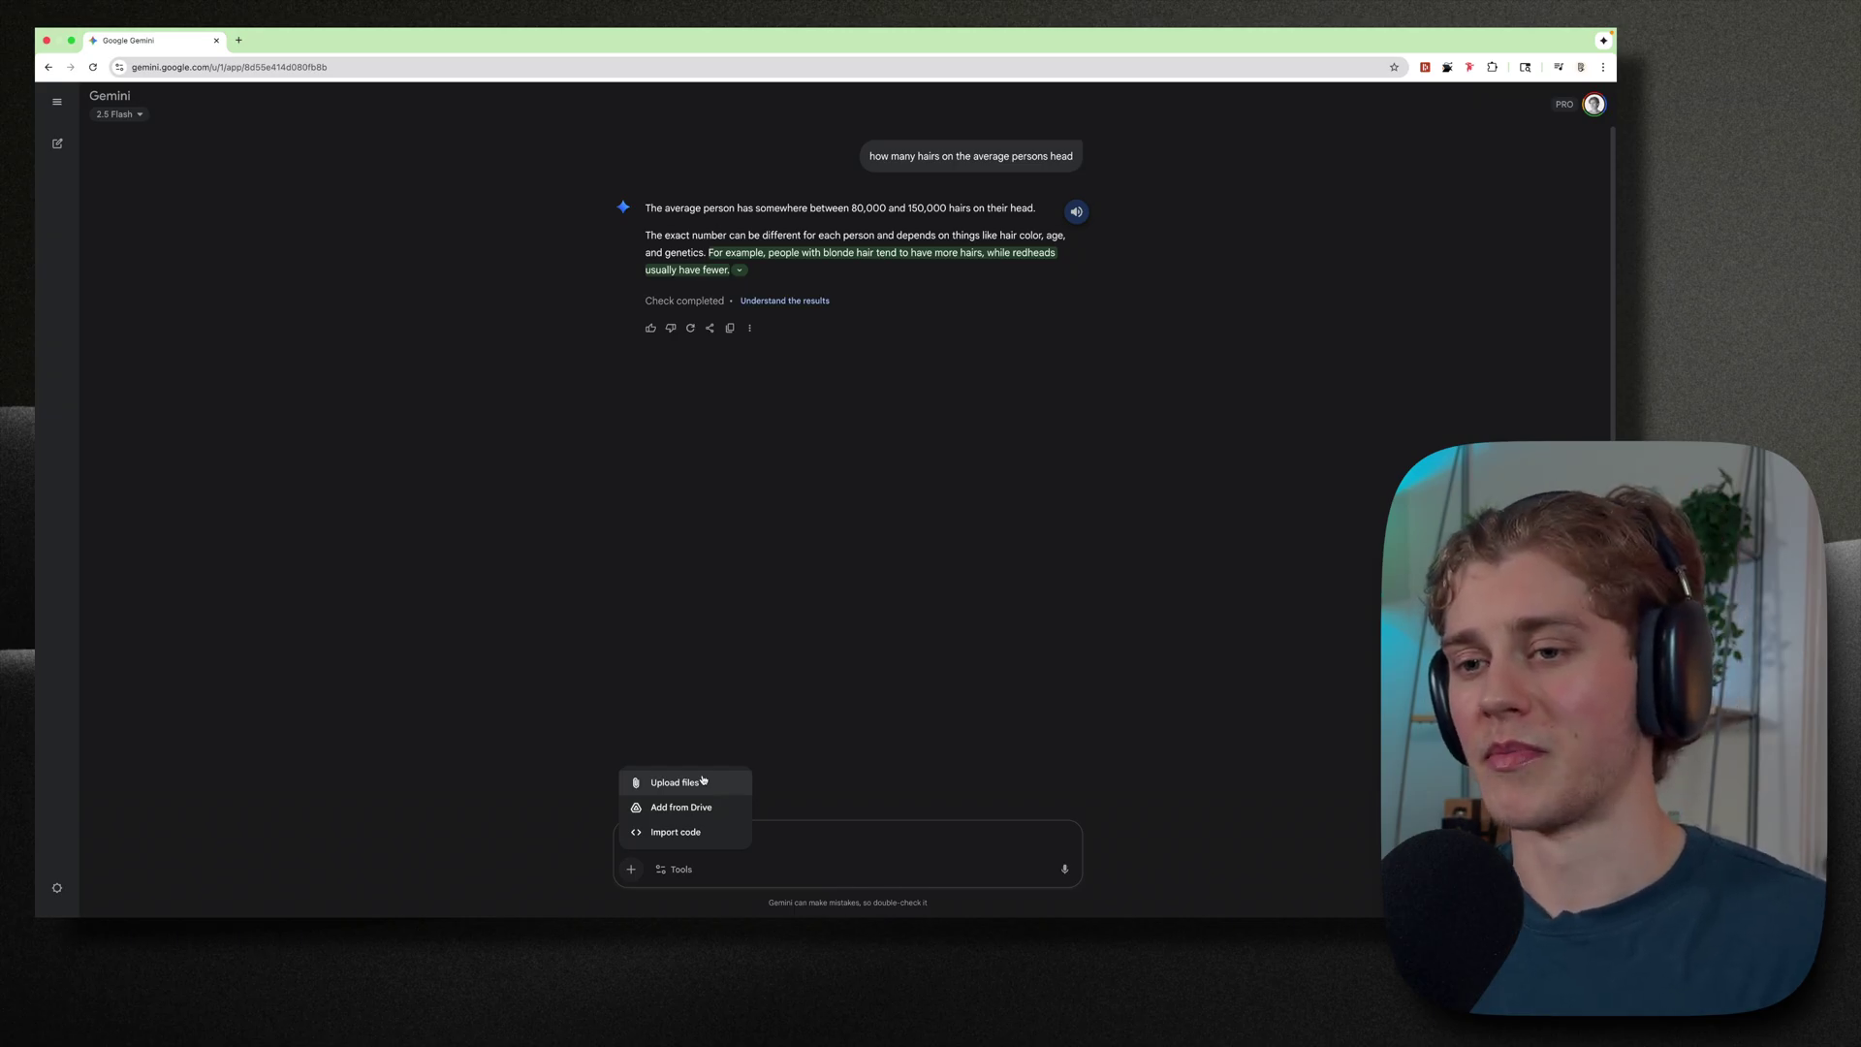
click(700, 808)
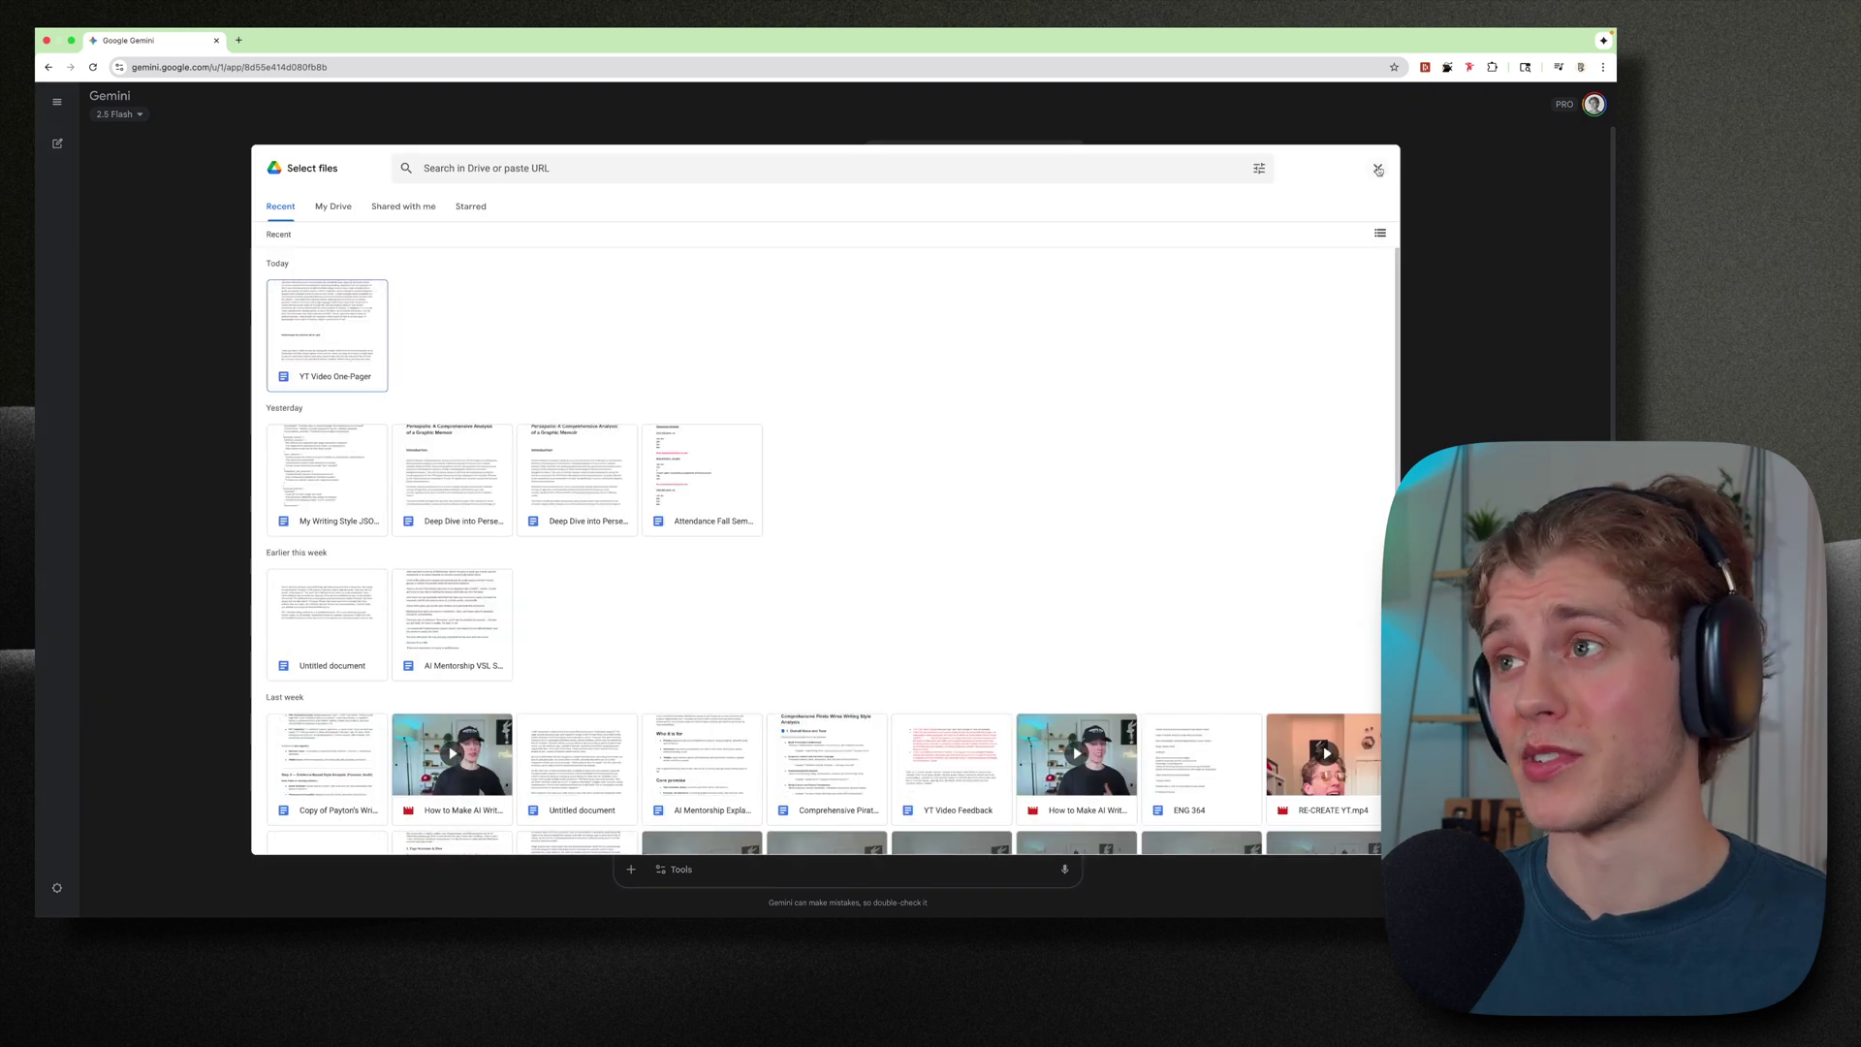
click(1376, 170)
View and close the GitHub Import code dialog, then bring up the chat's Tools list
click(638, 870)
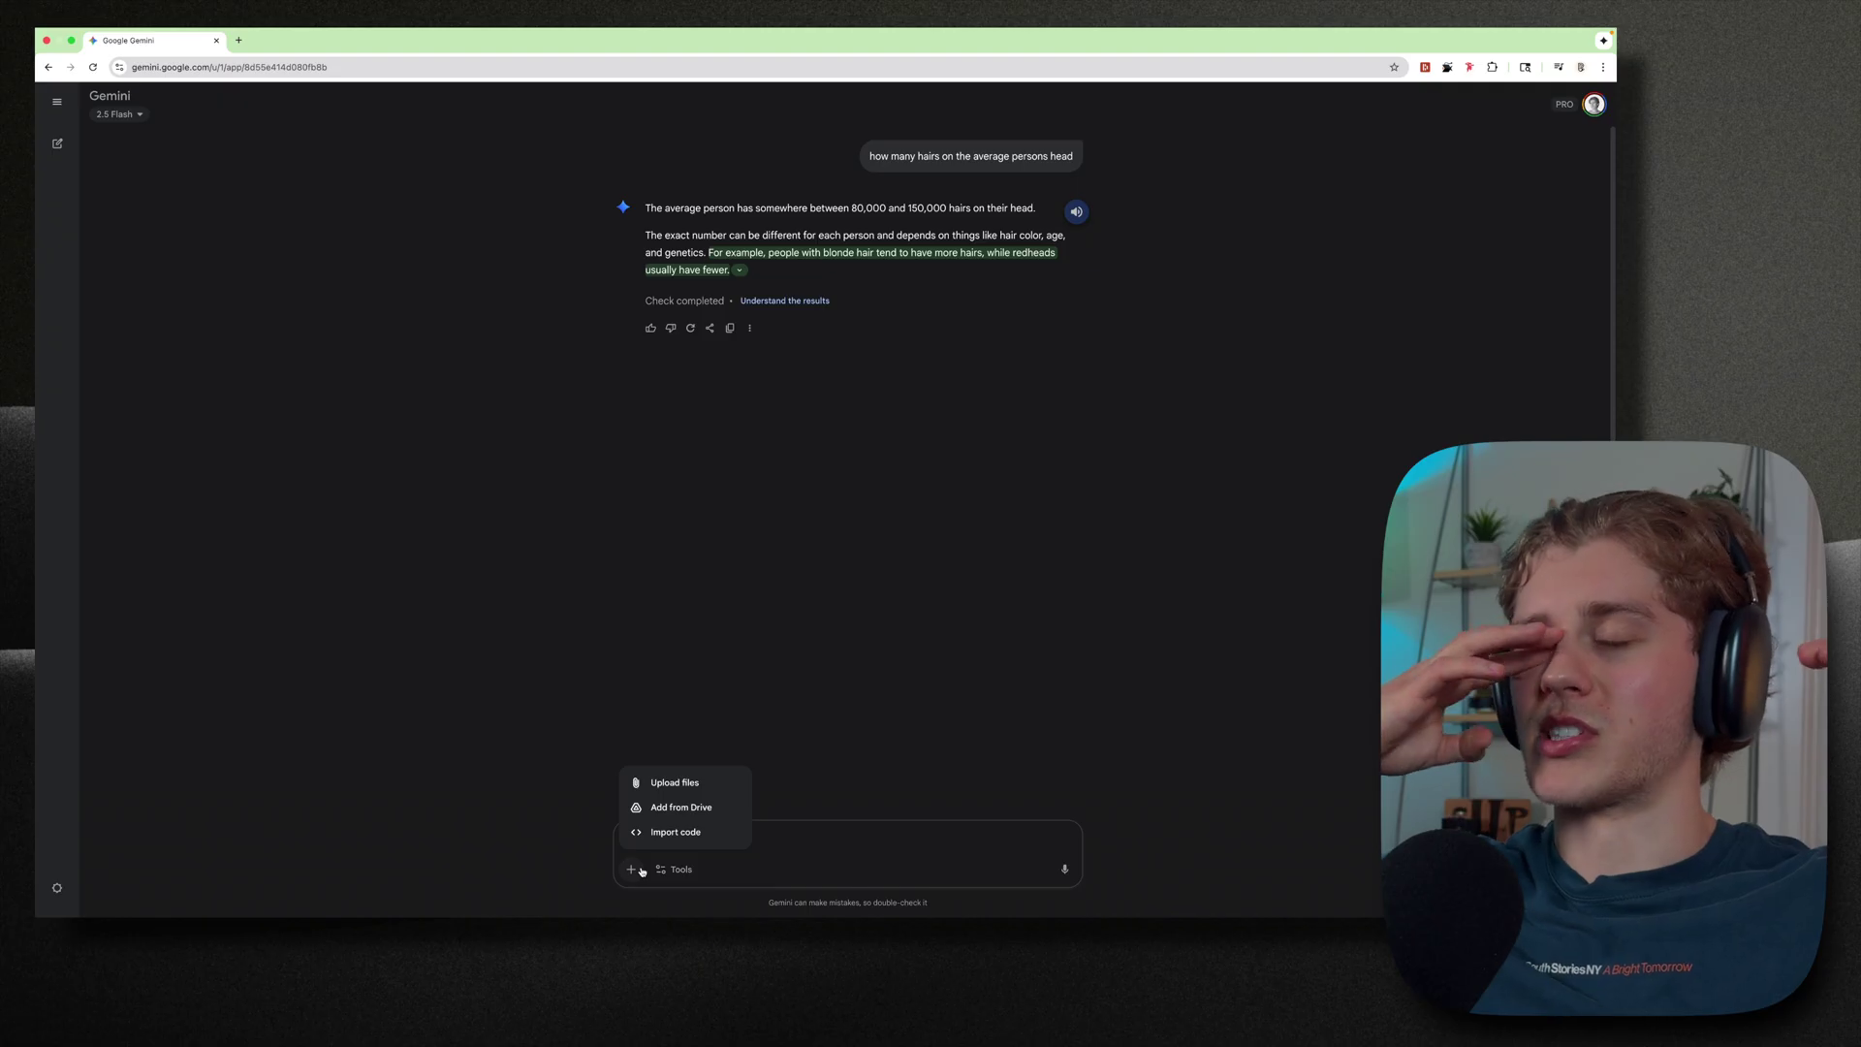
click(676, 832)
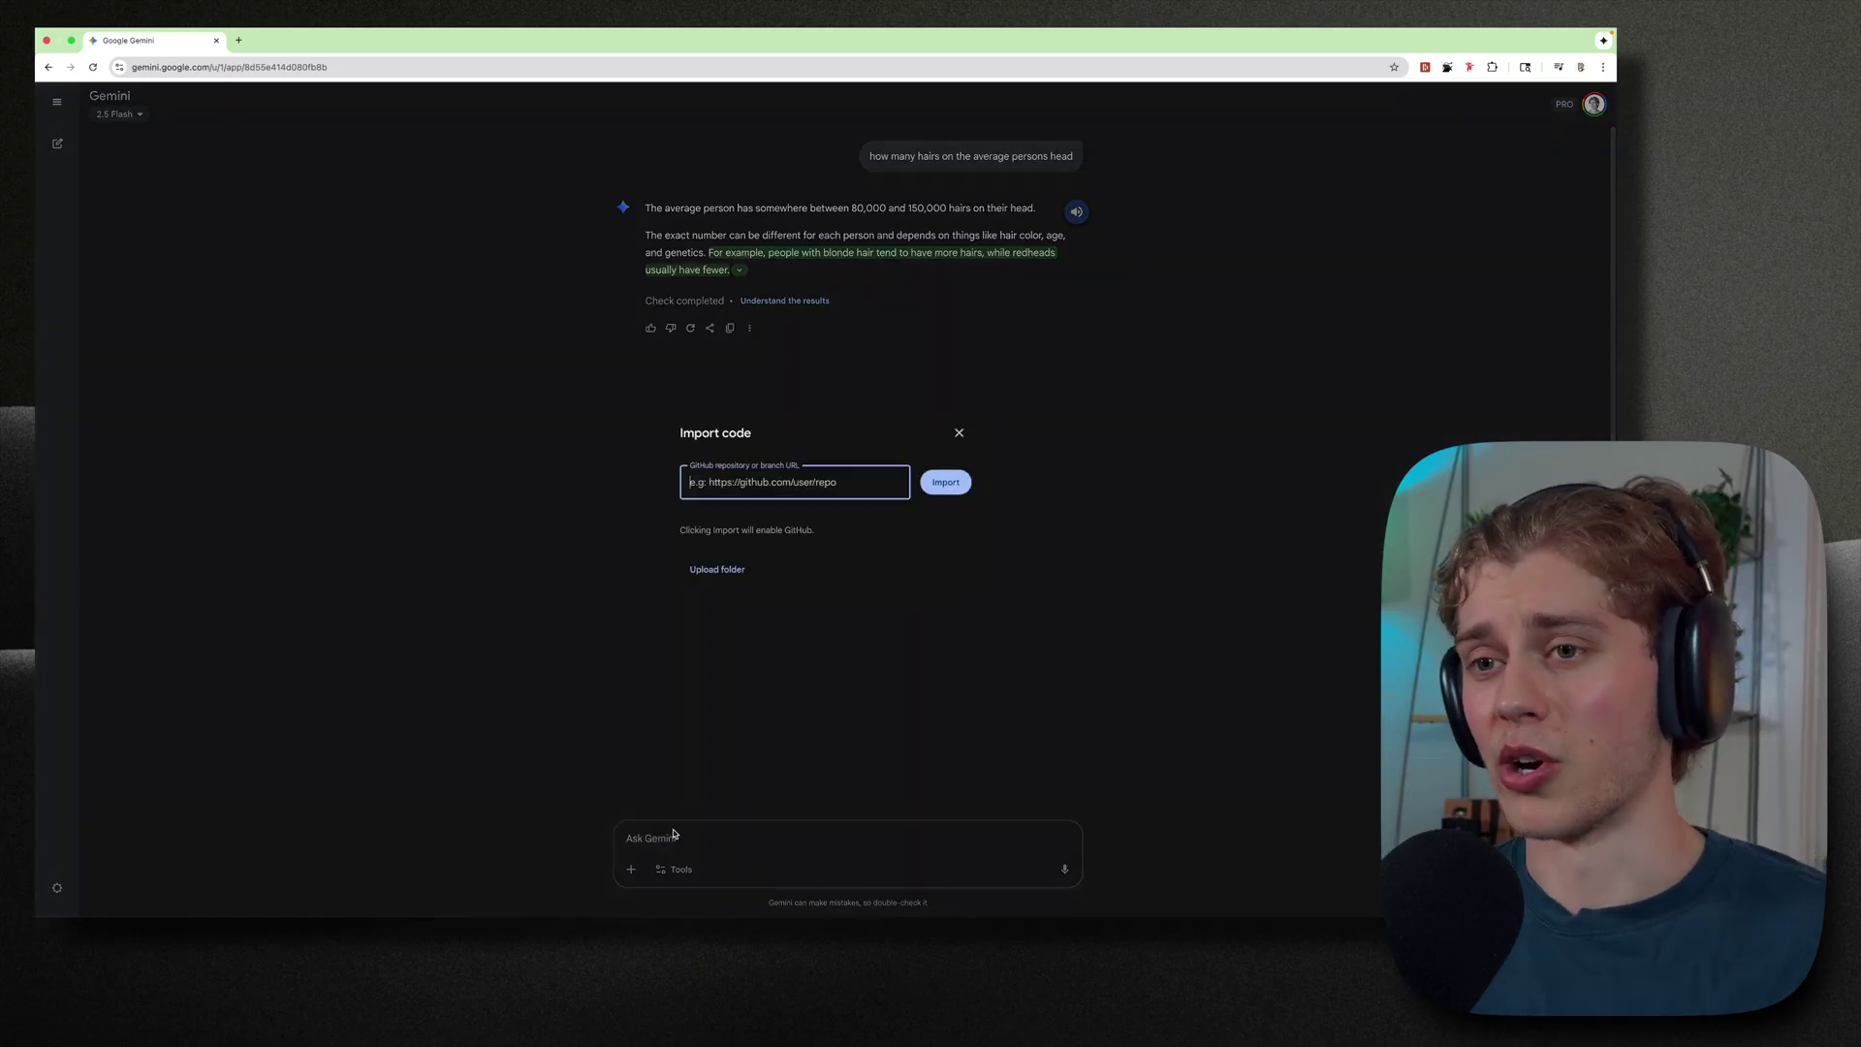
click(961, 433)
click(631, 868)
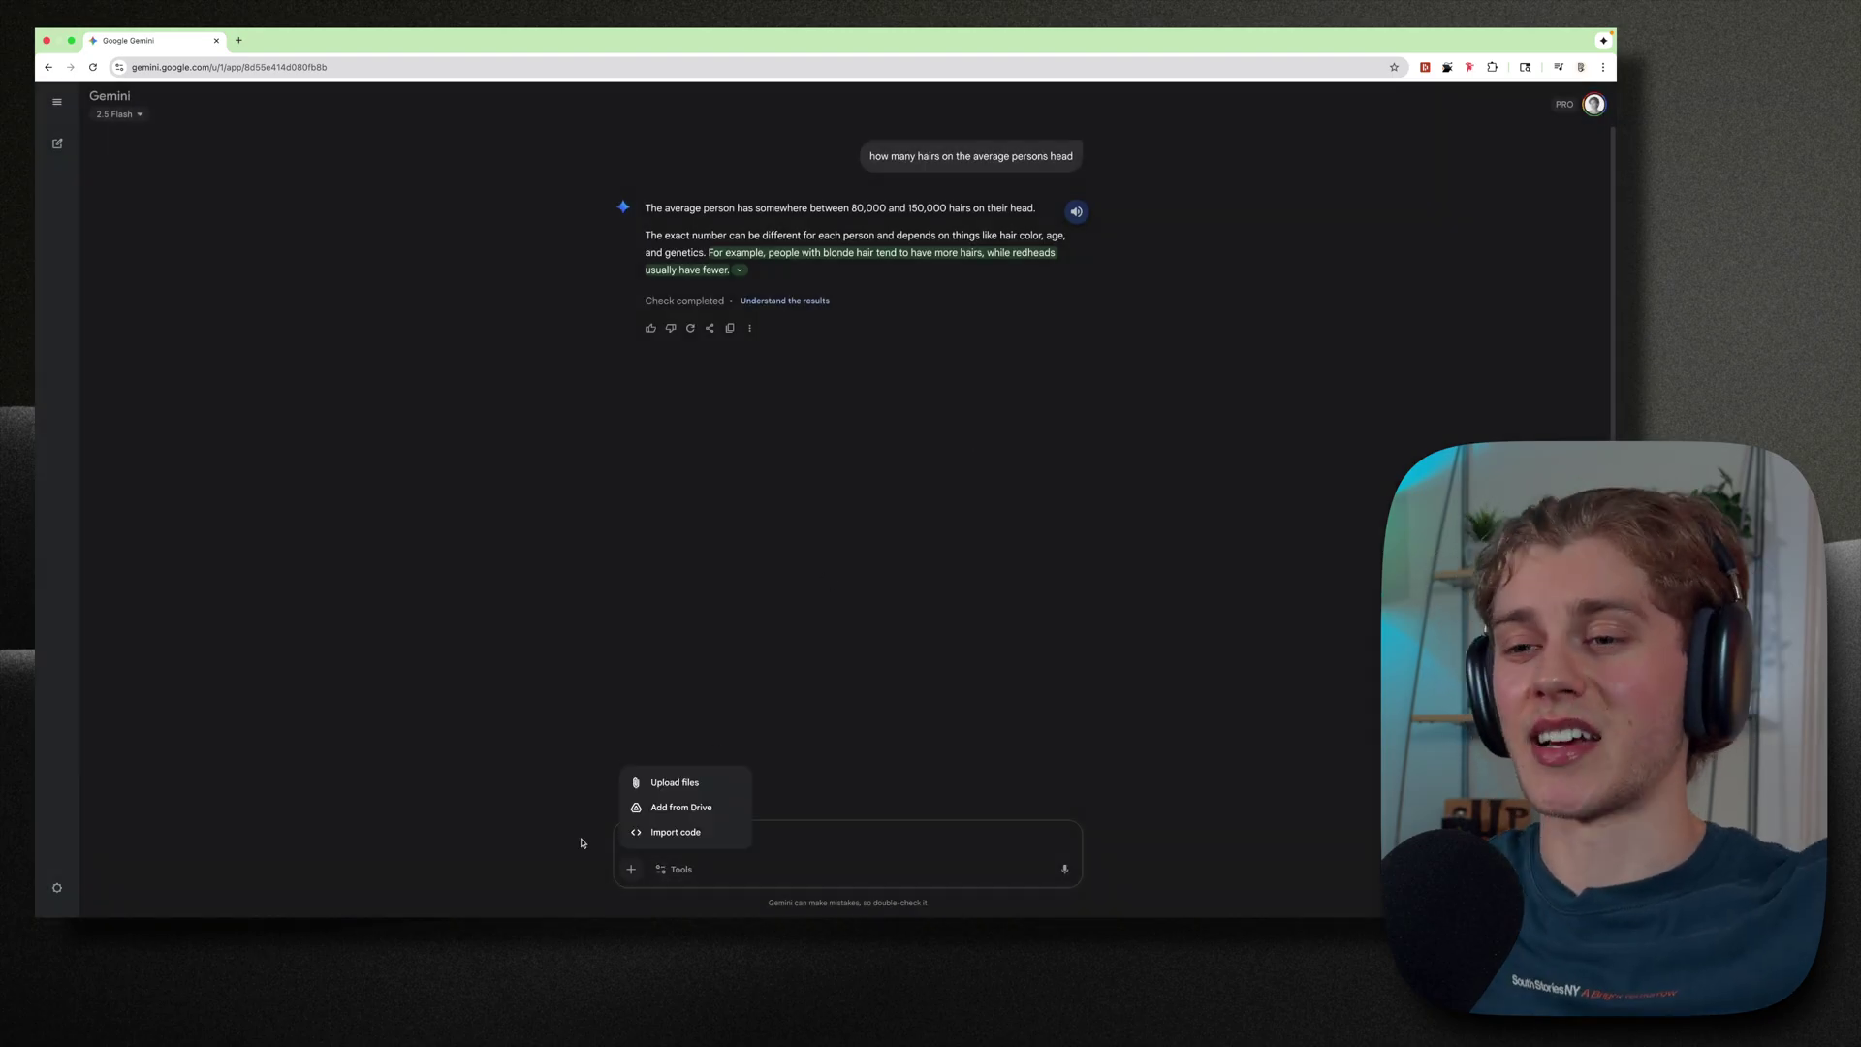
click(676, 868)
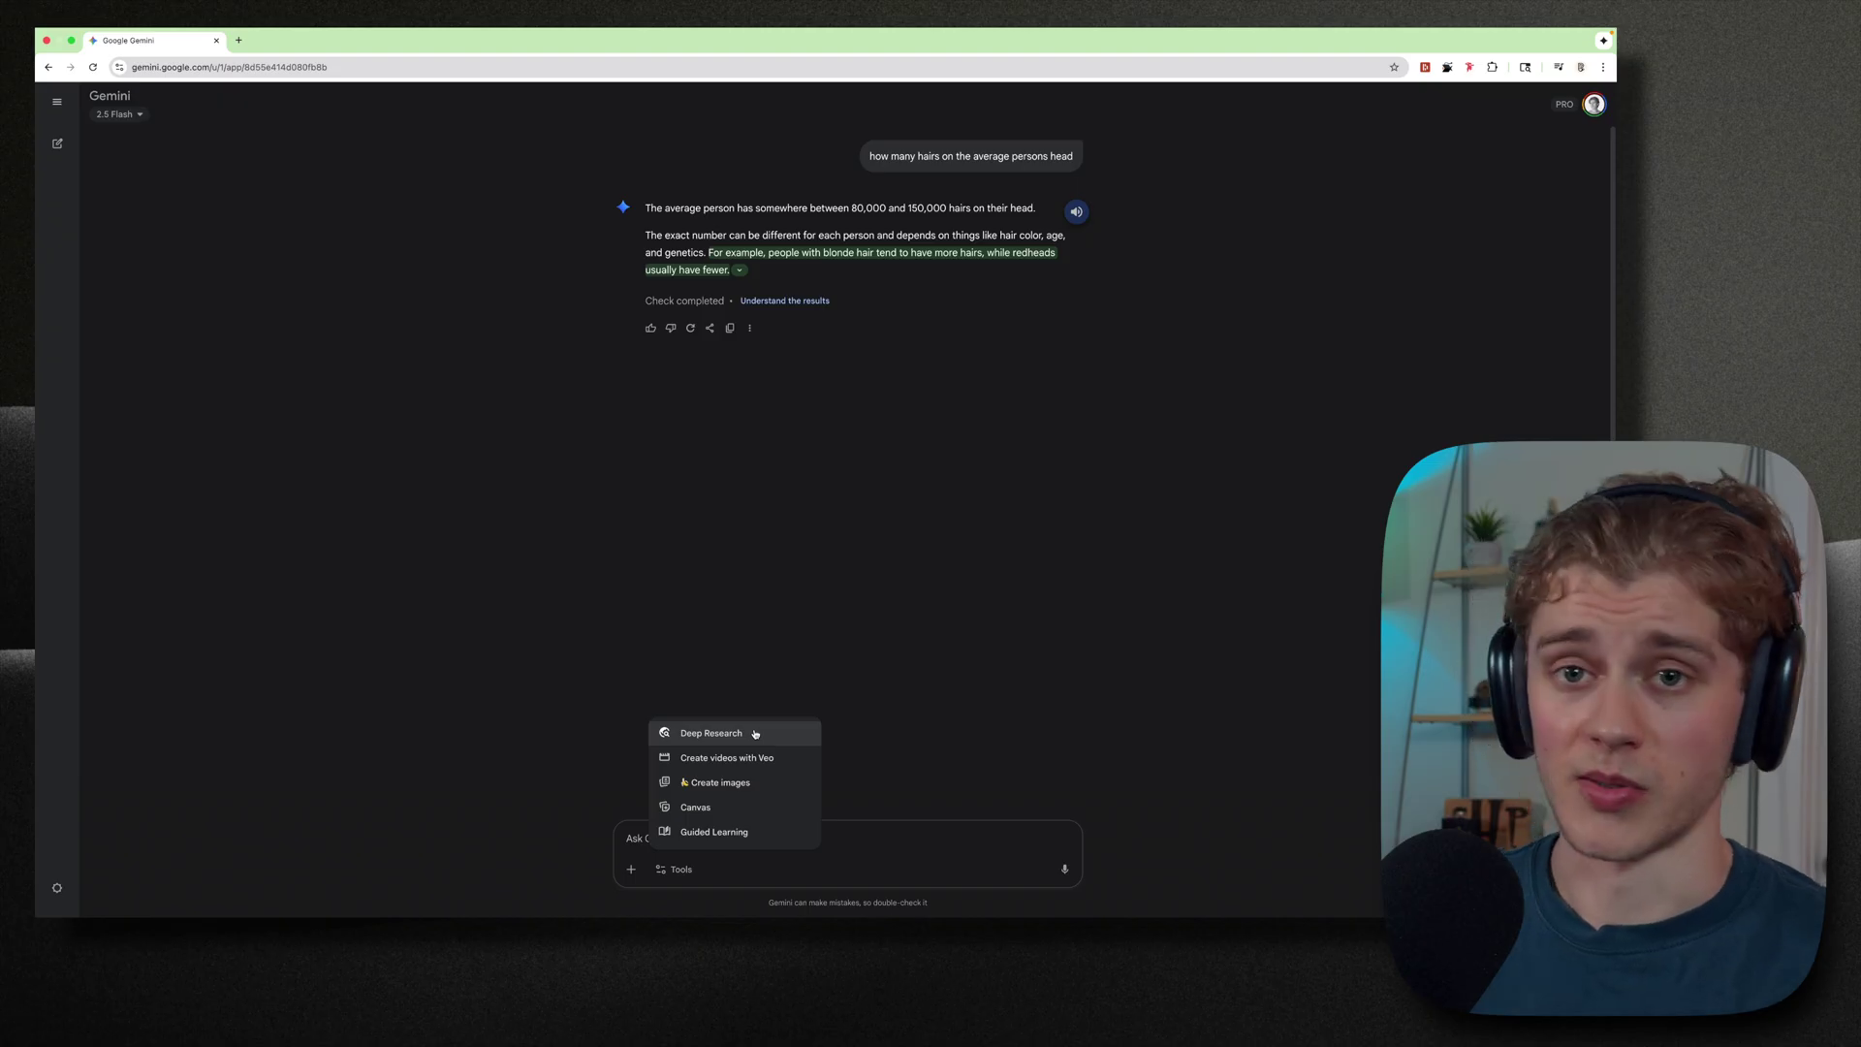
Start a new chat with the Veo video tool, turning on Don't ask me again
click(783, 761)
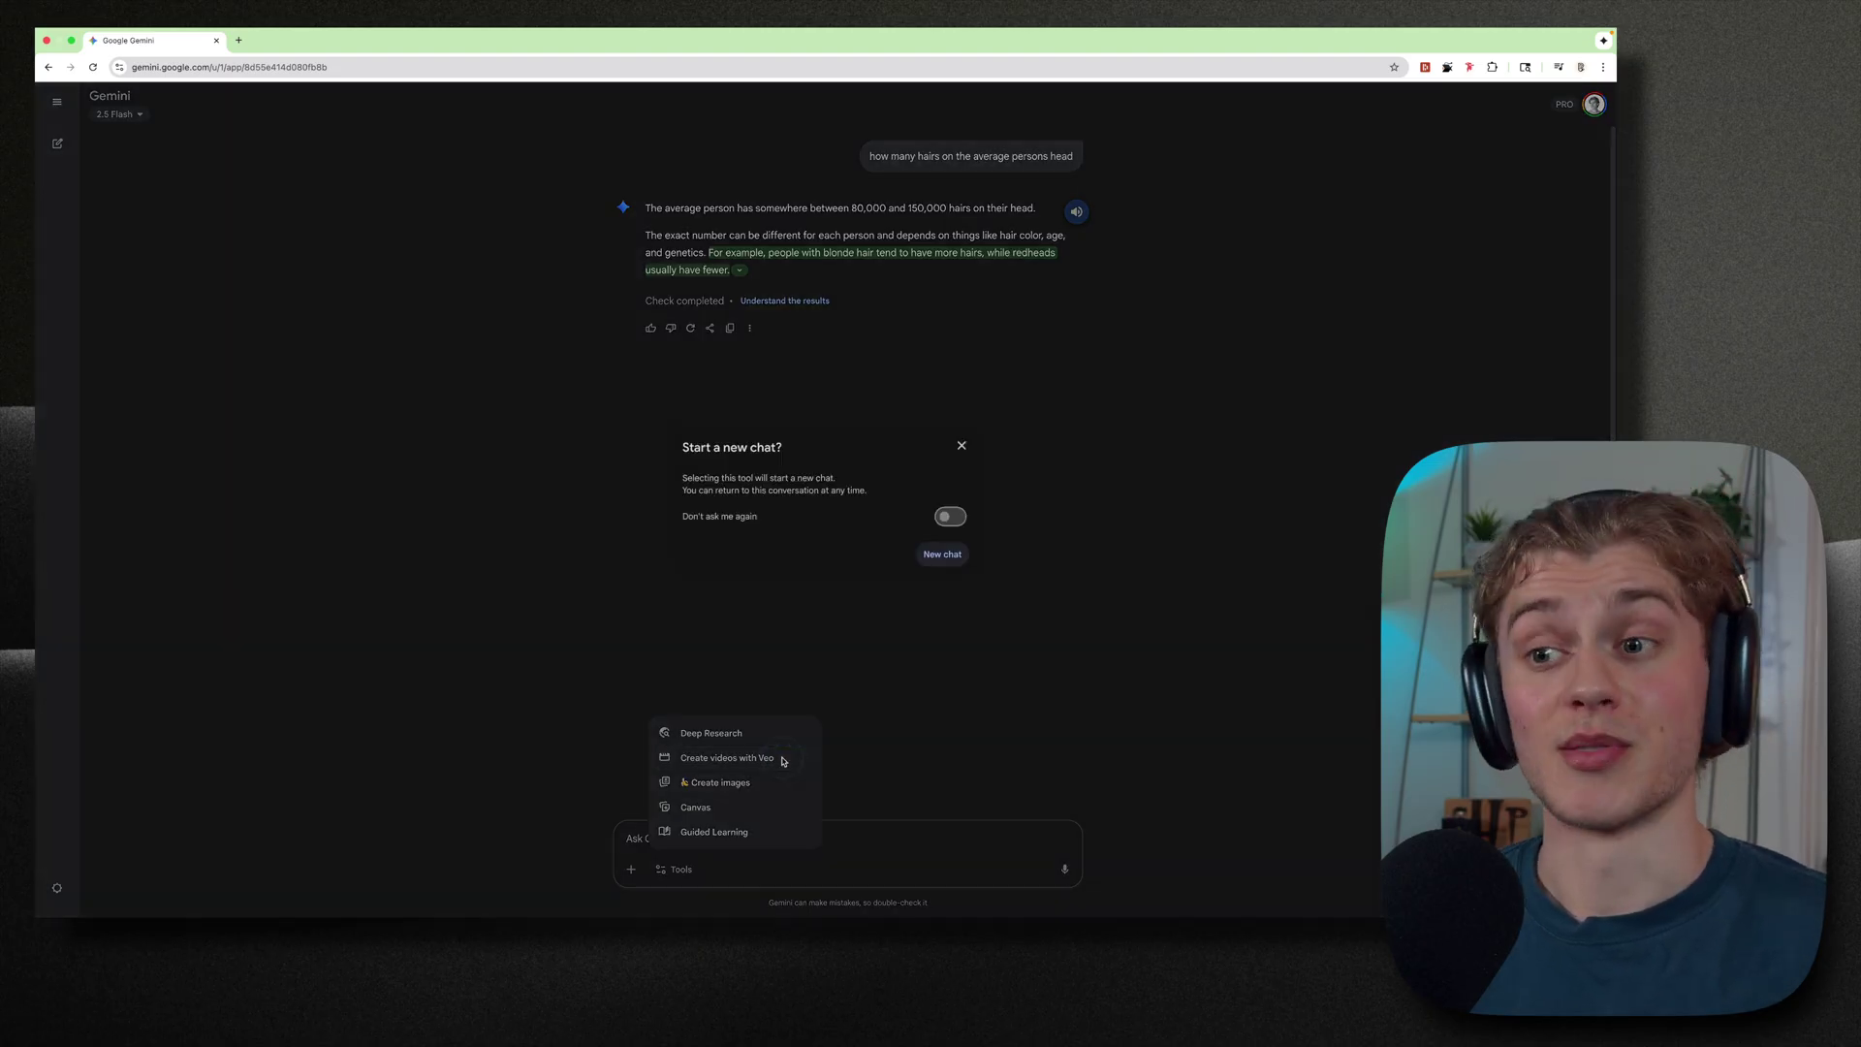
click(947, 516)
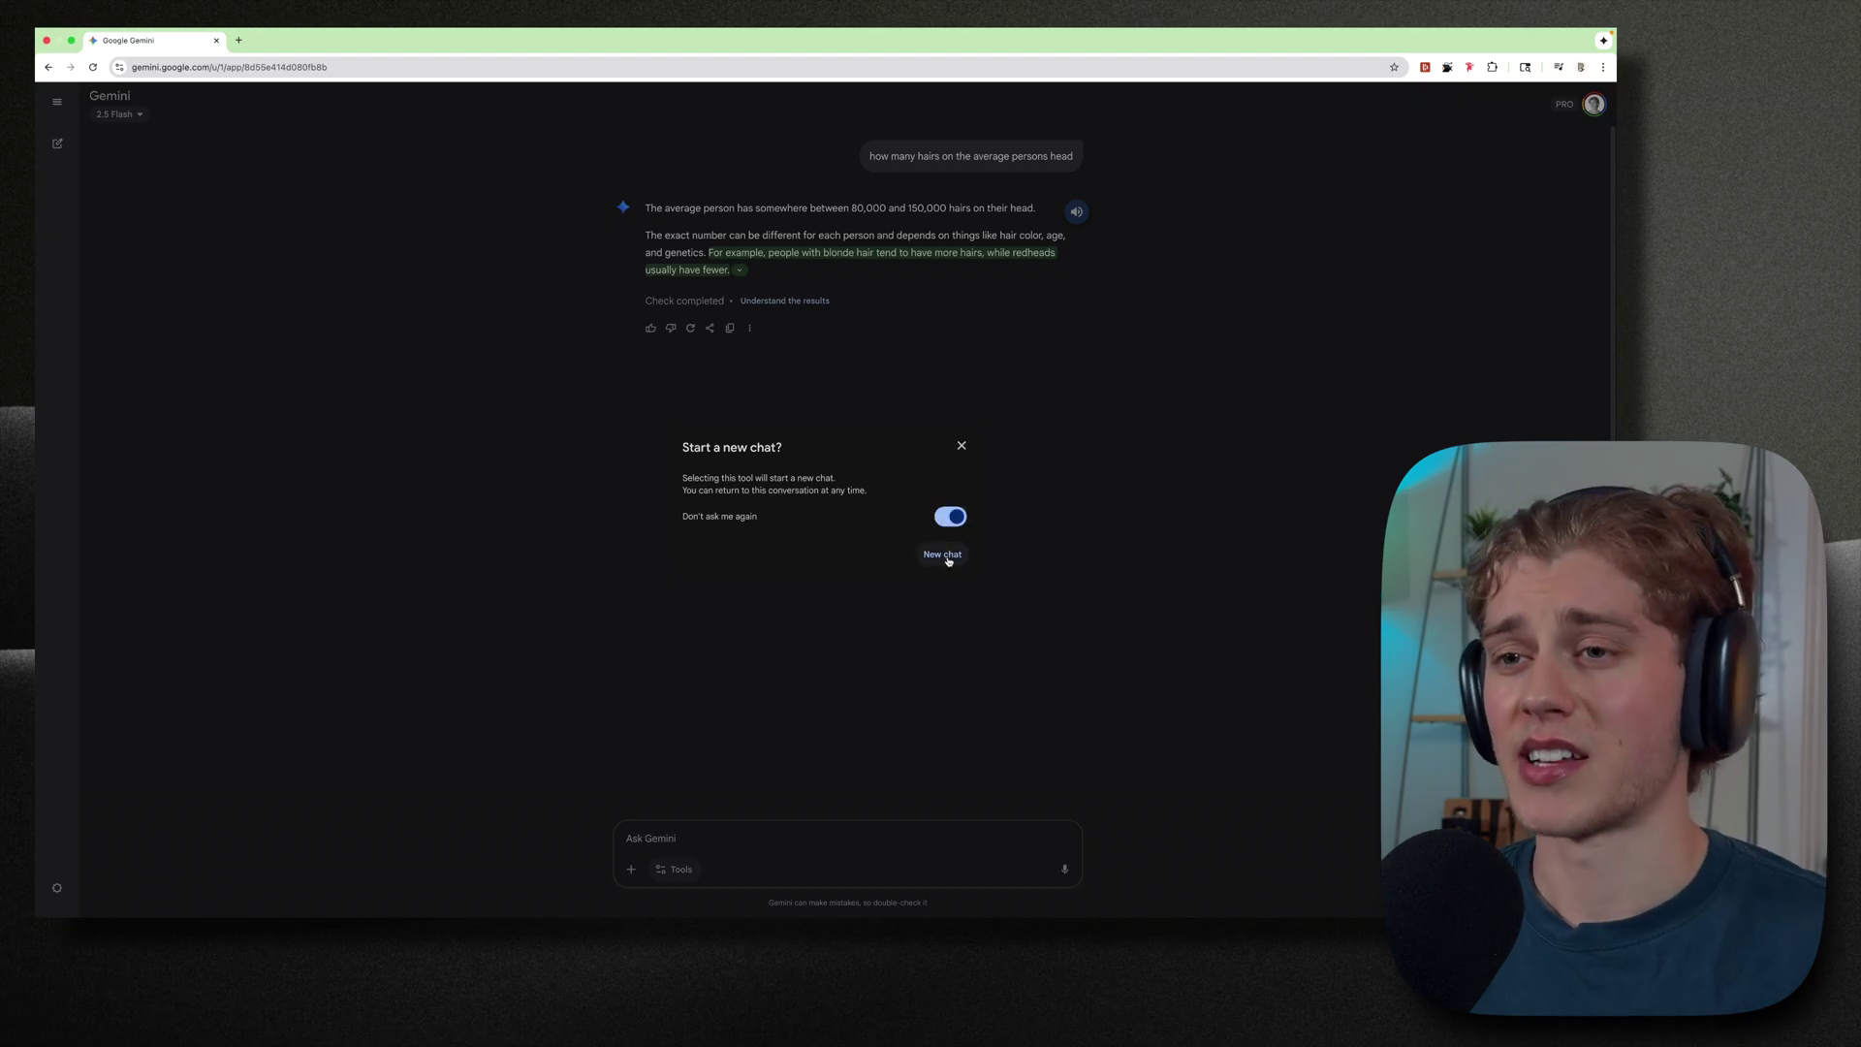
click(948, 560)
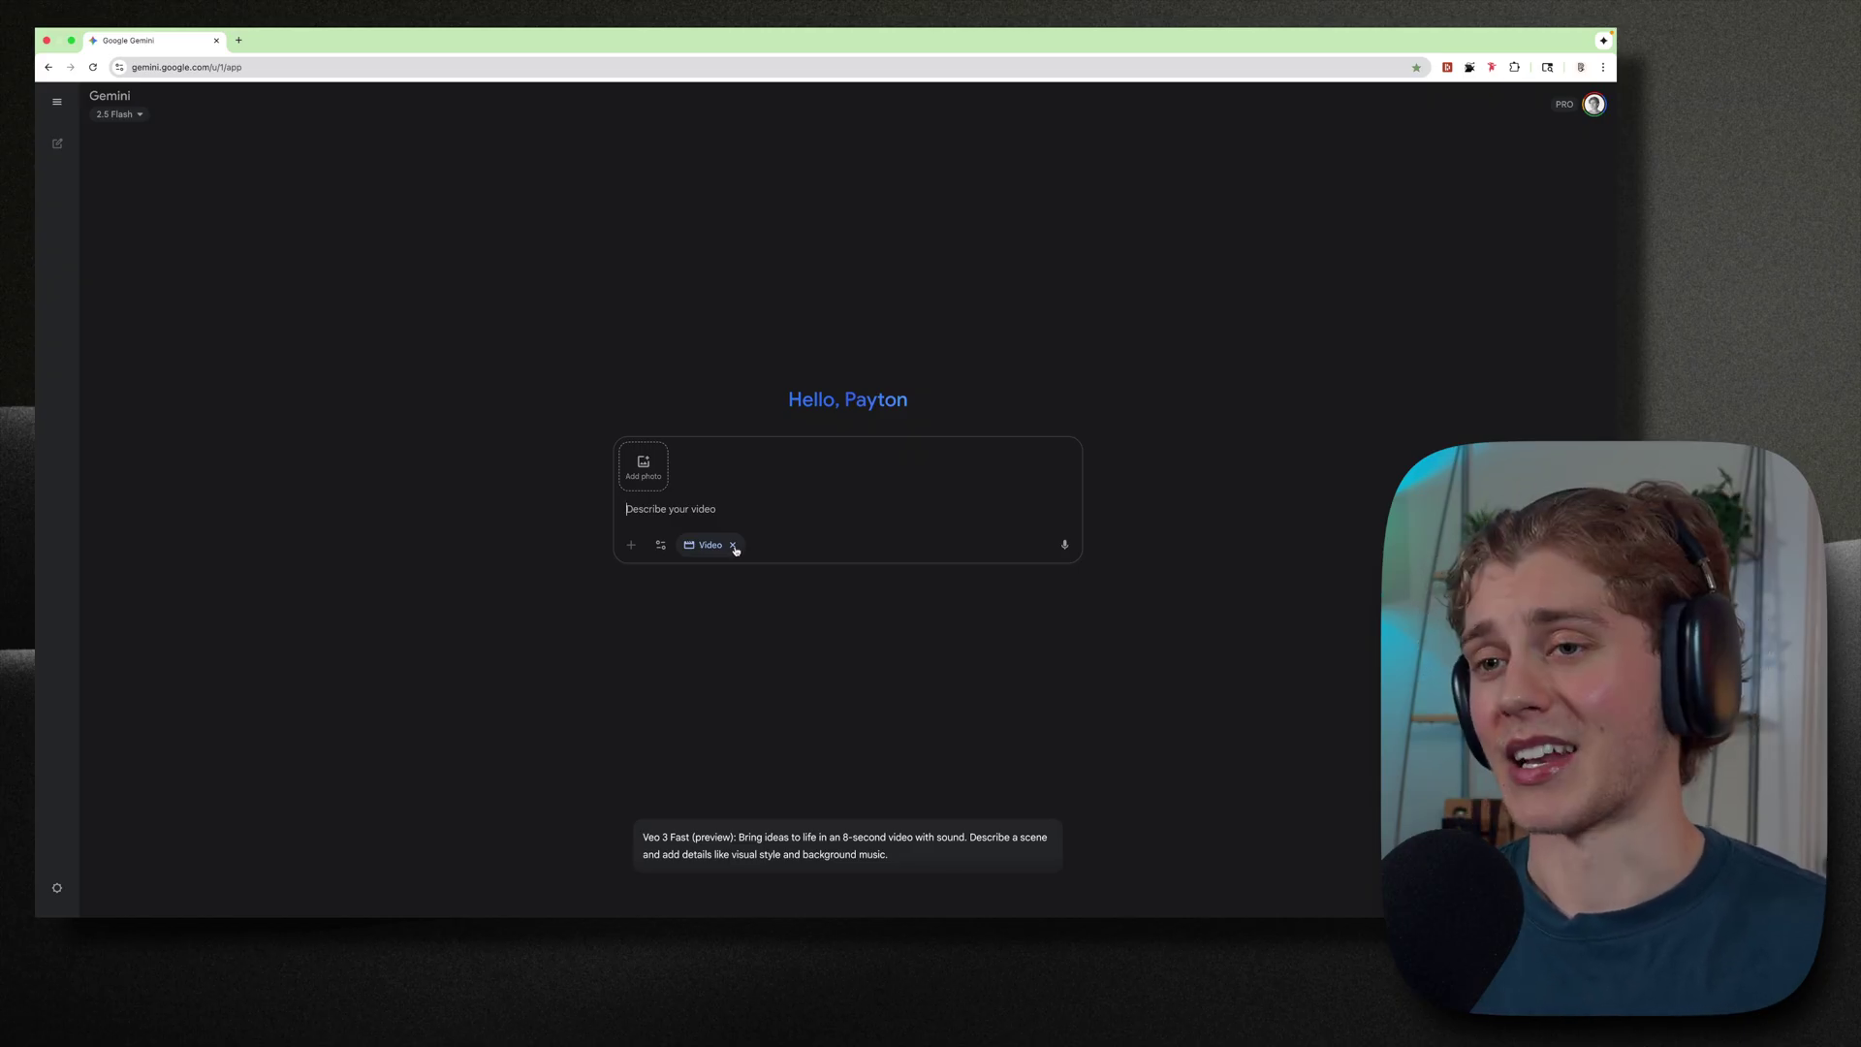
Swap the Video tool for Create images so the chat asks for an image description
click(660, 545)
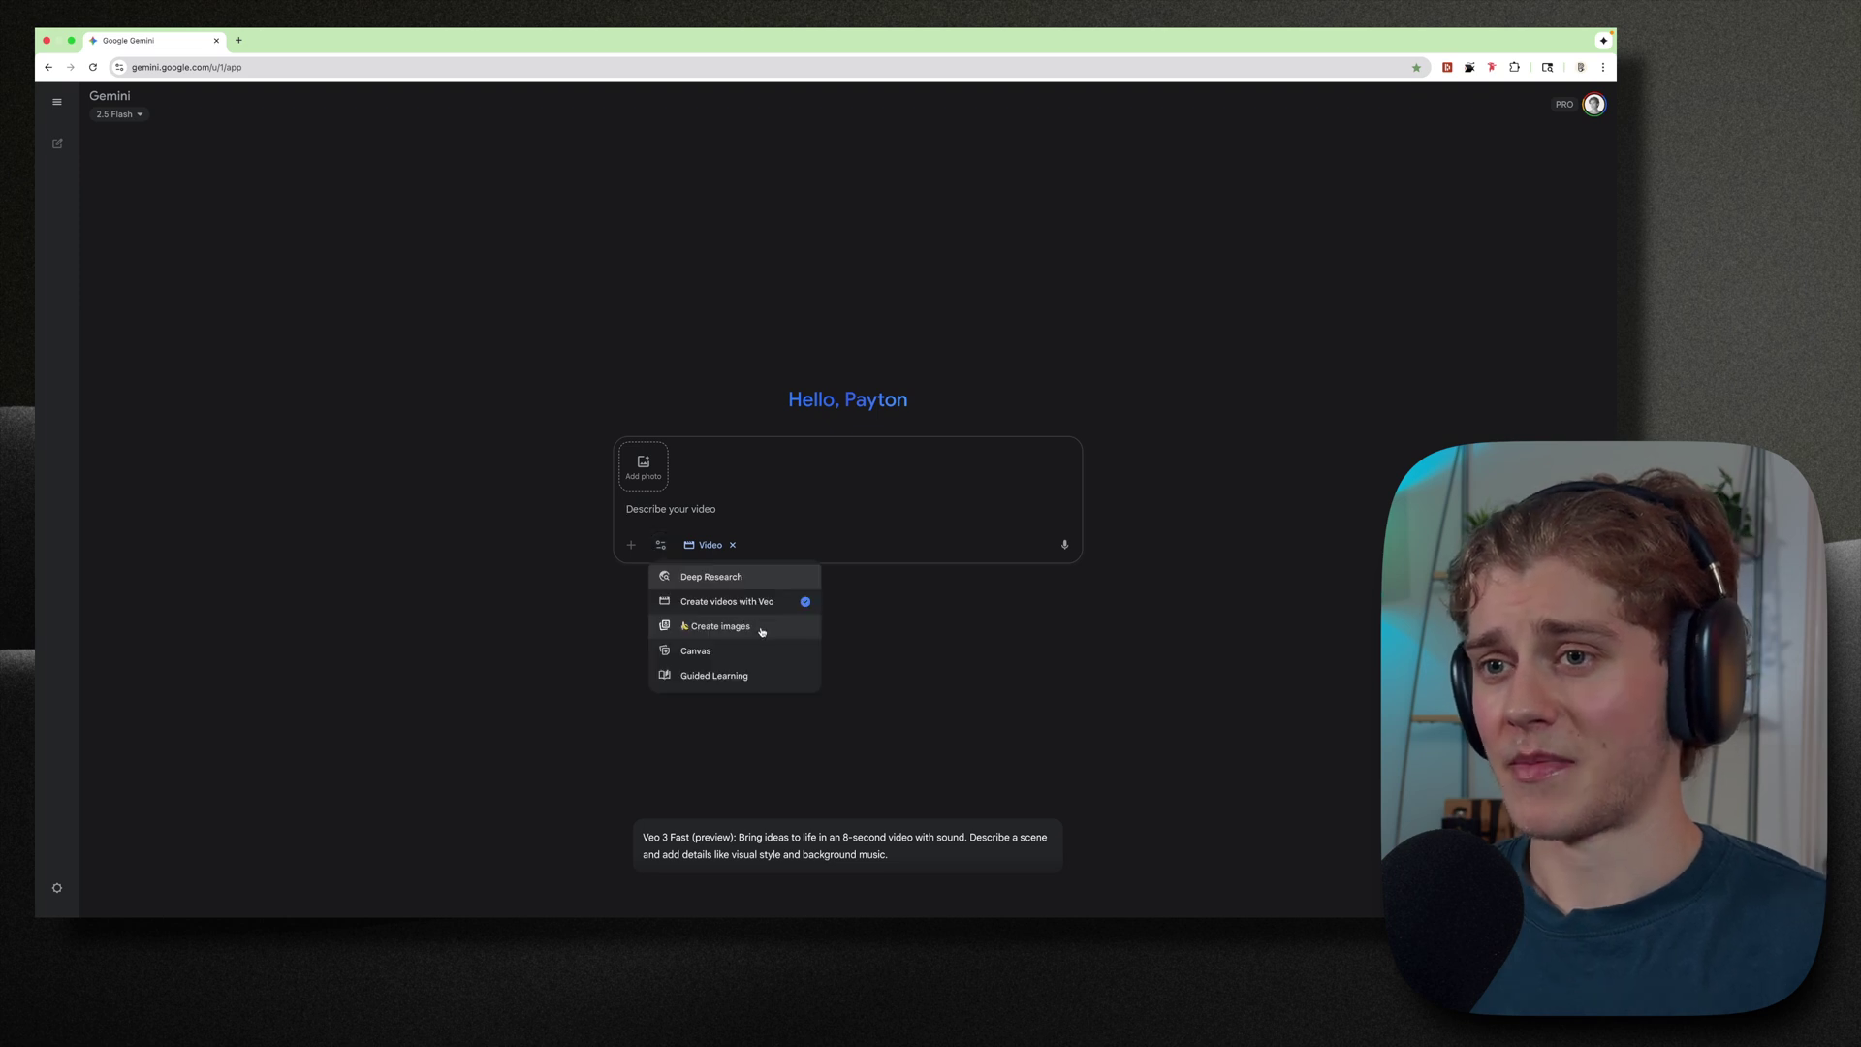
click(762, 631)
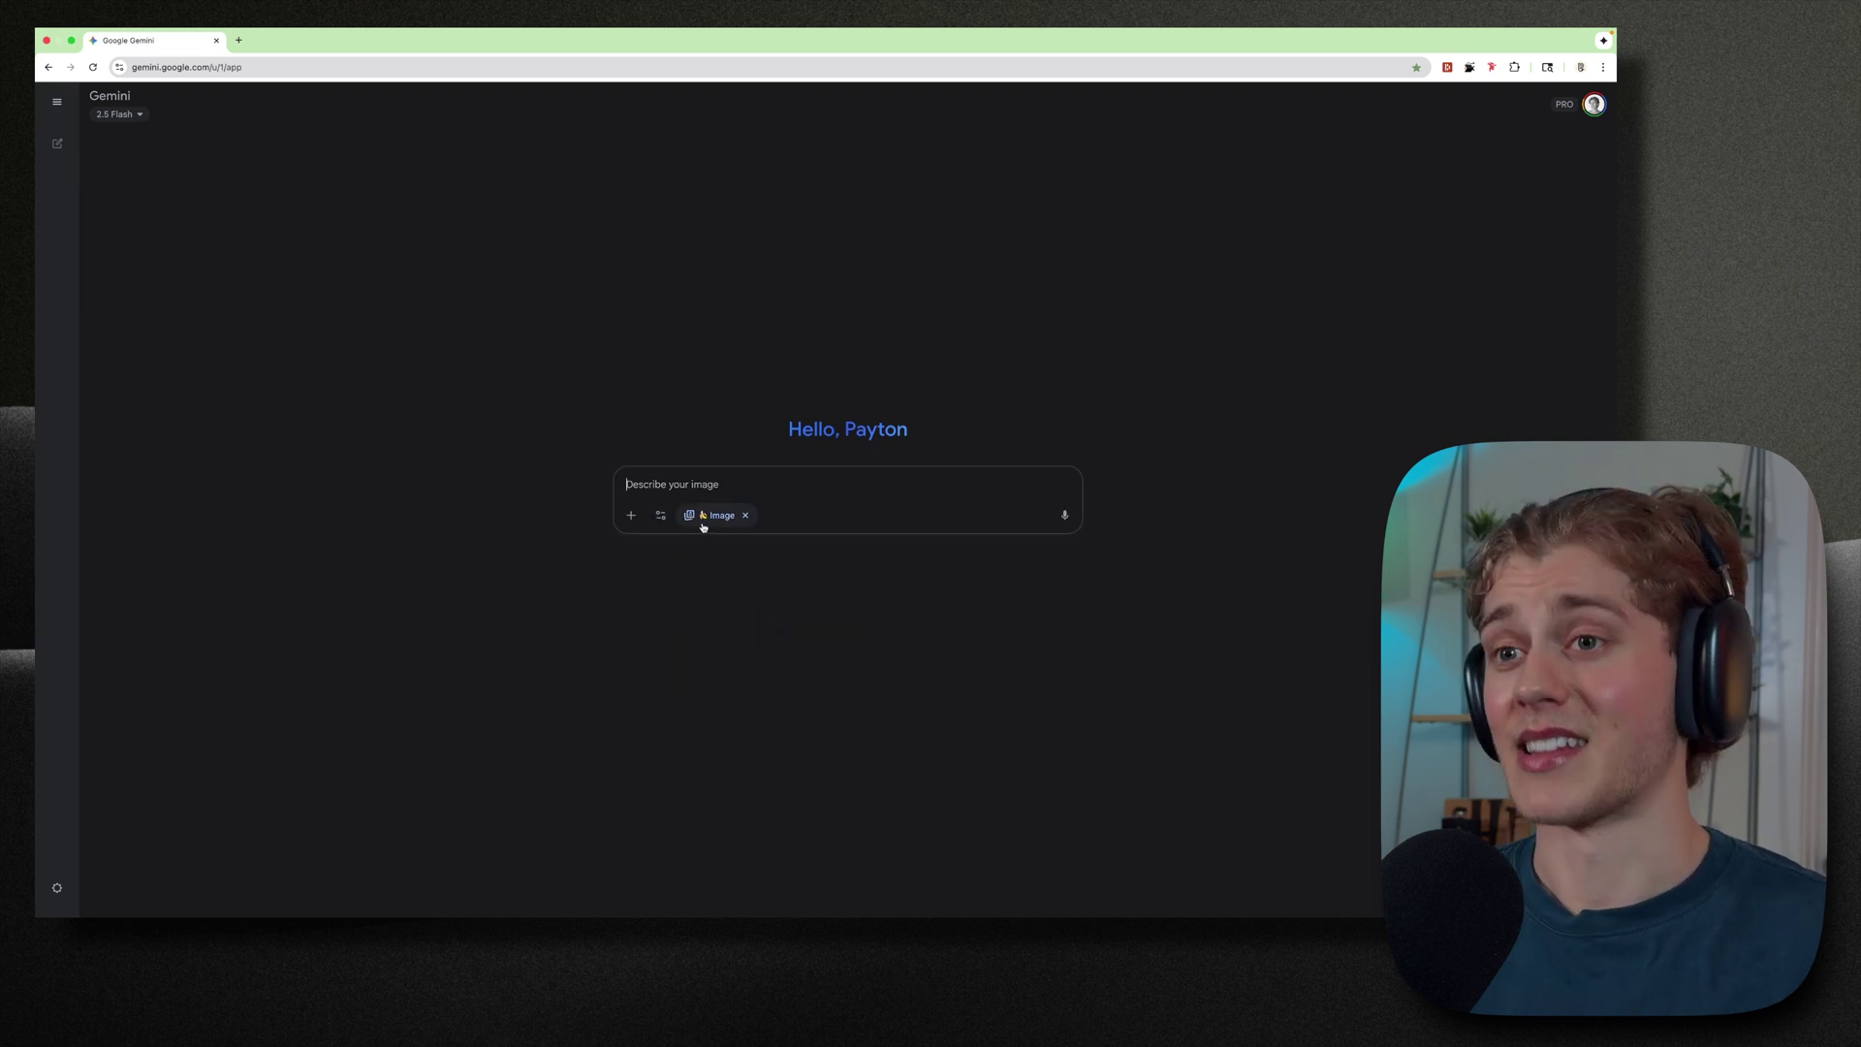
click(663, 523)
click(694, 589)
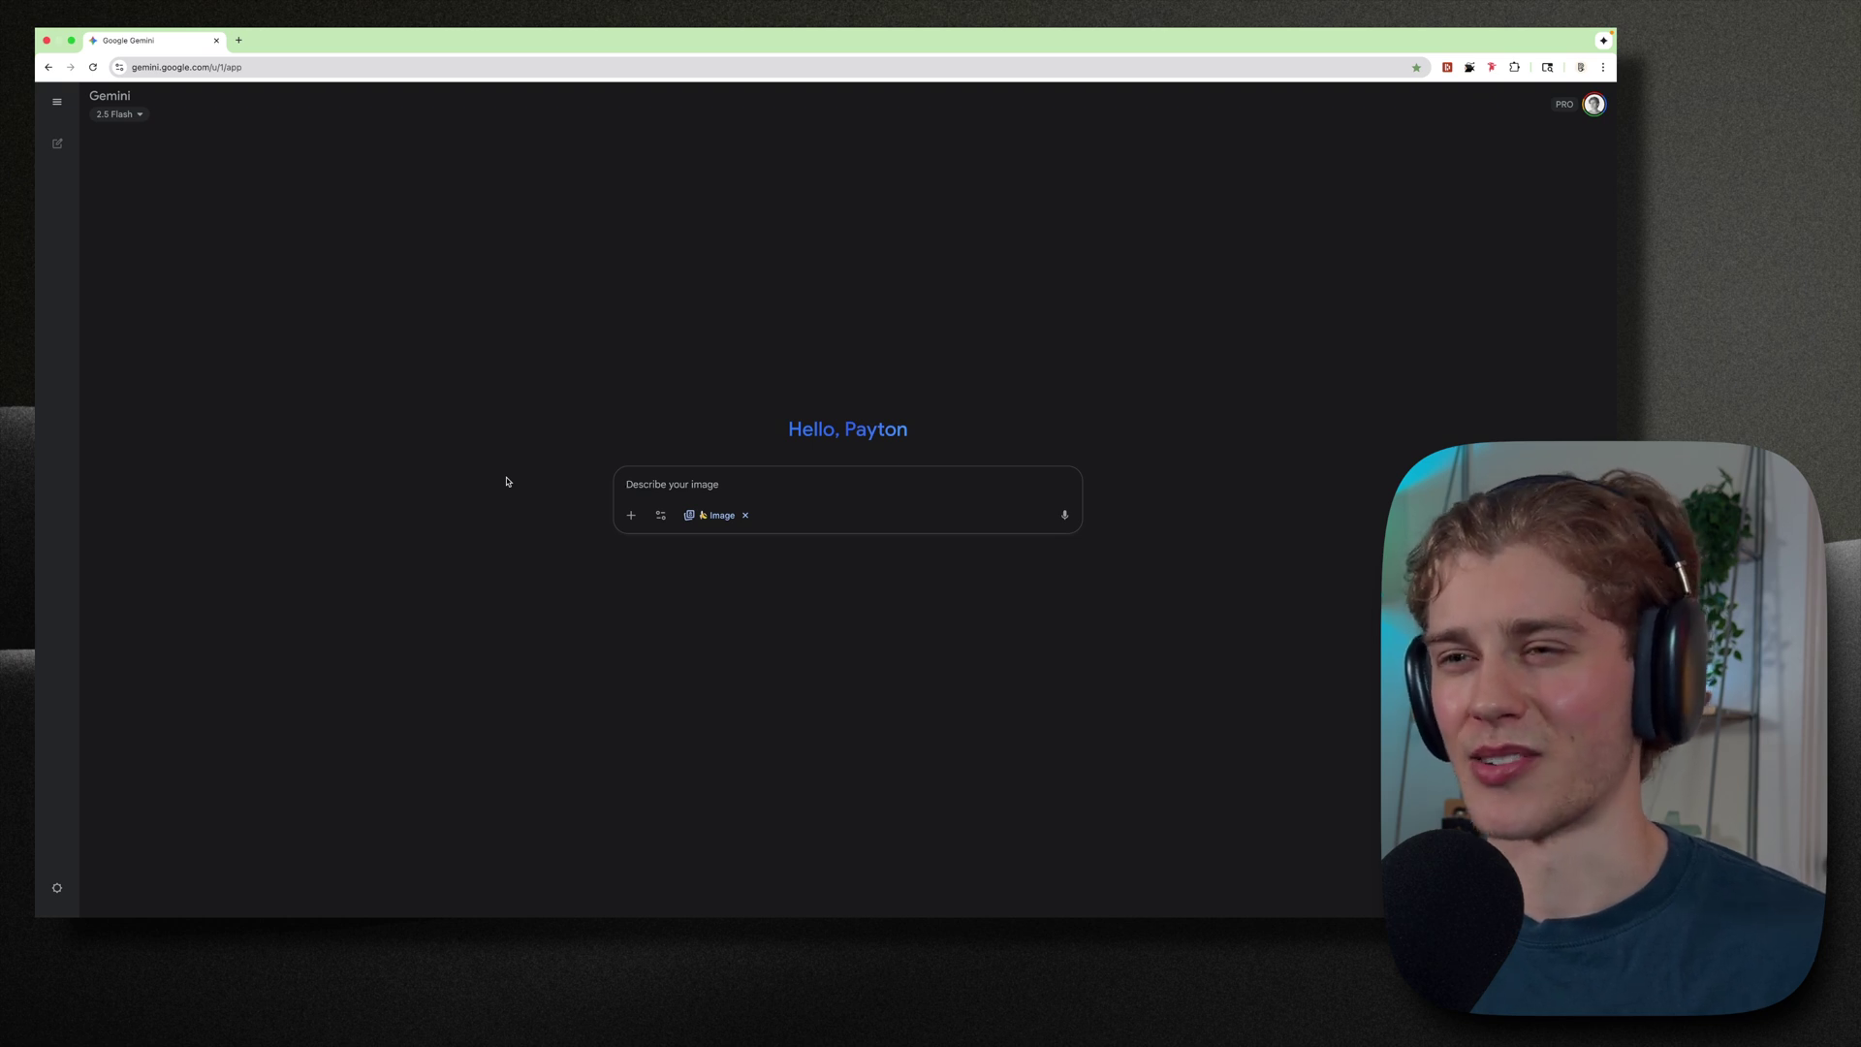
Bring up the Tools menu to replace the Image tool with Canvas
click(661, 516)
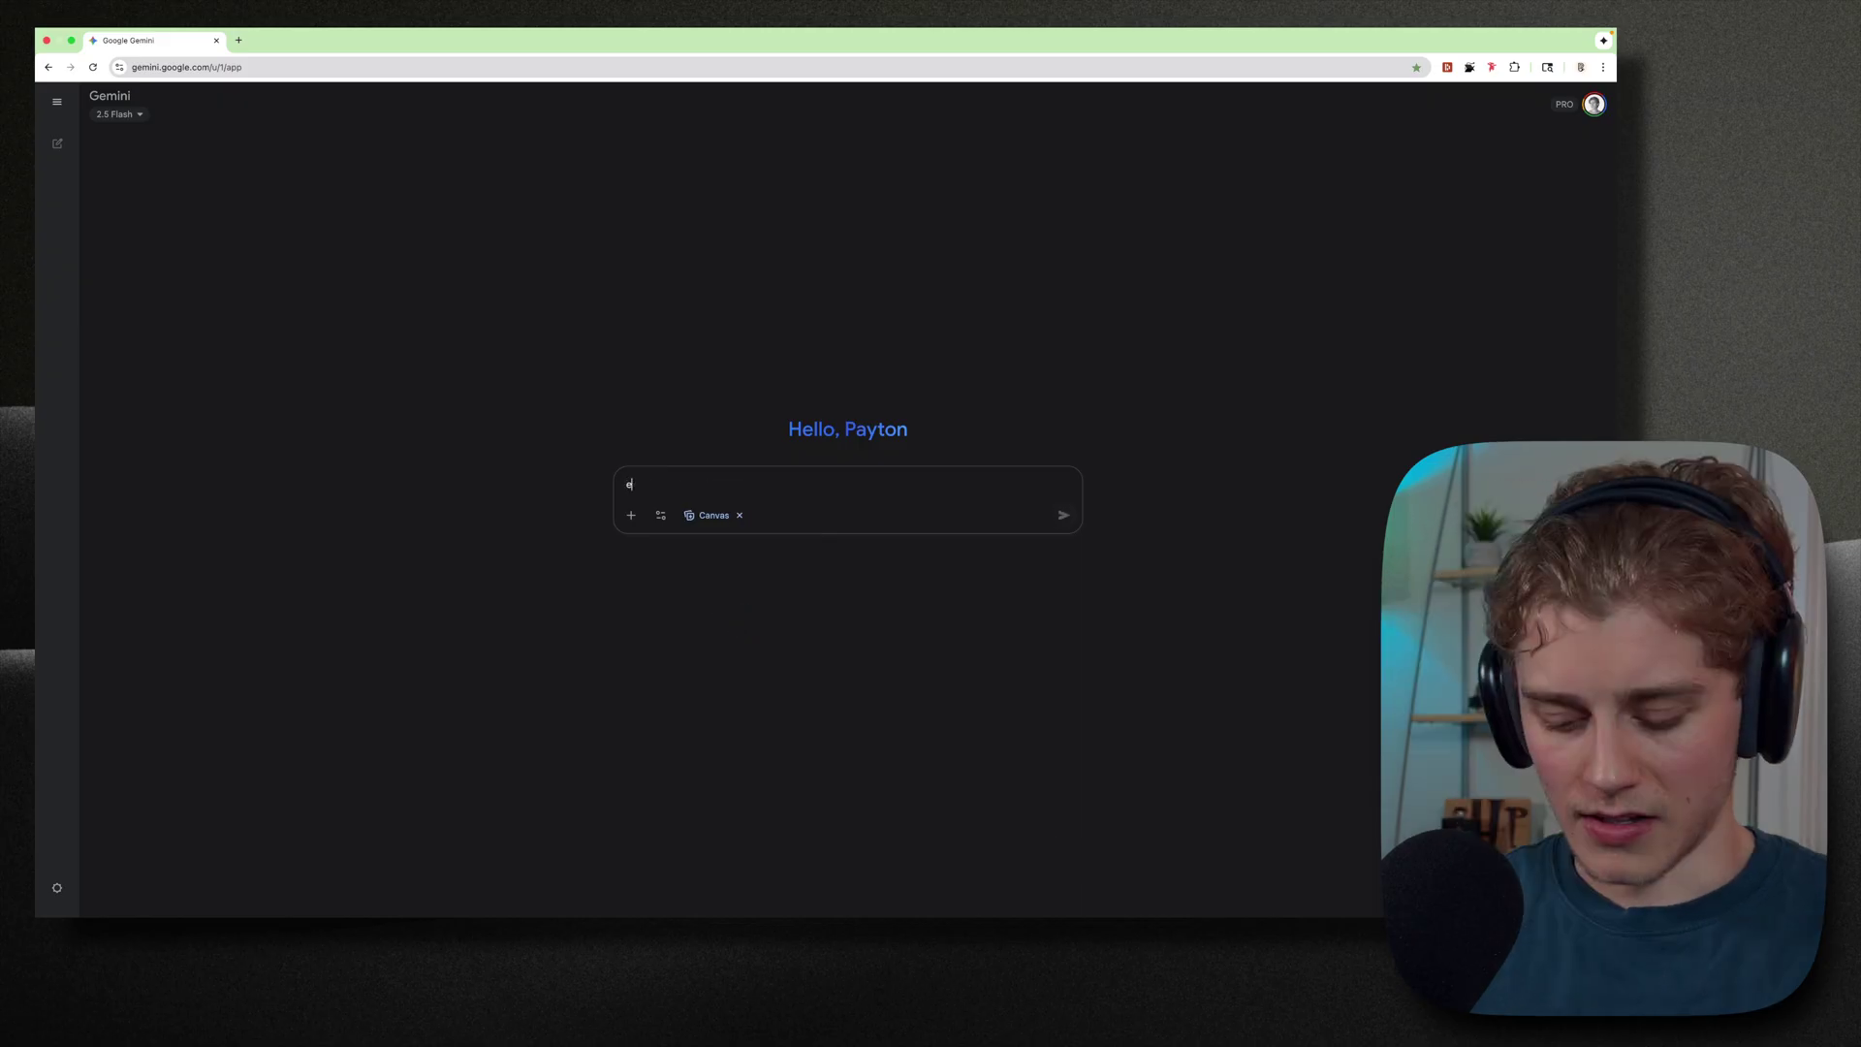
Send 'explain canvas within canvas' and test the generated drawing page, clearing two scribbles
text( canvas within canvas)
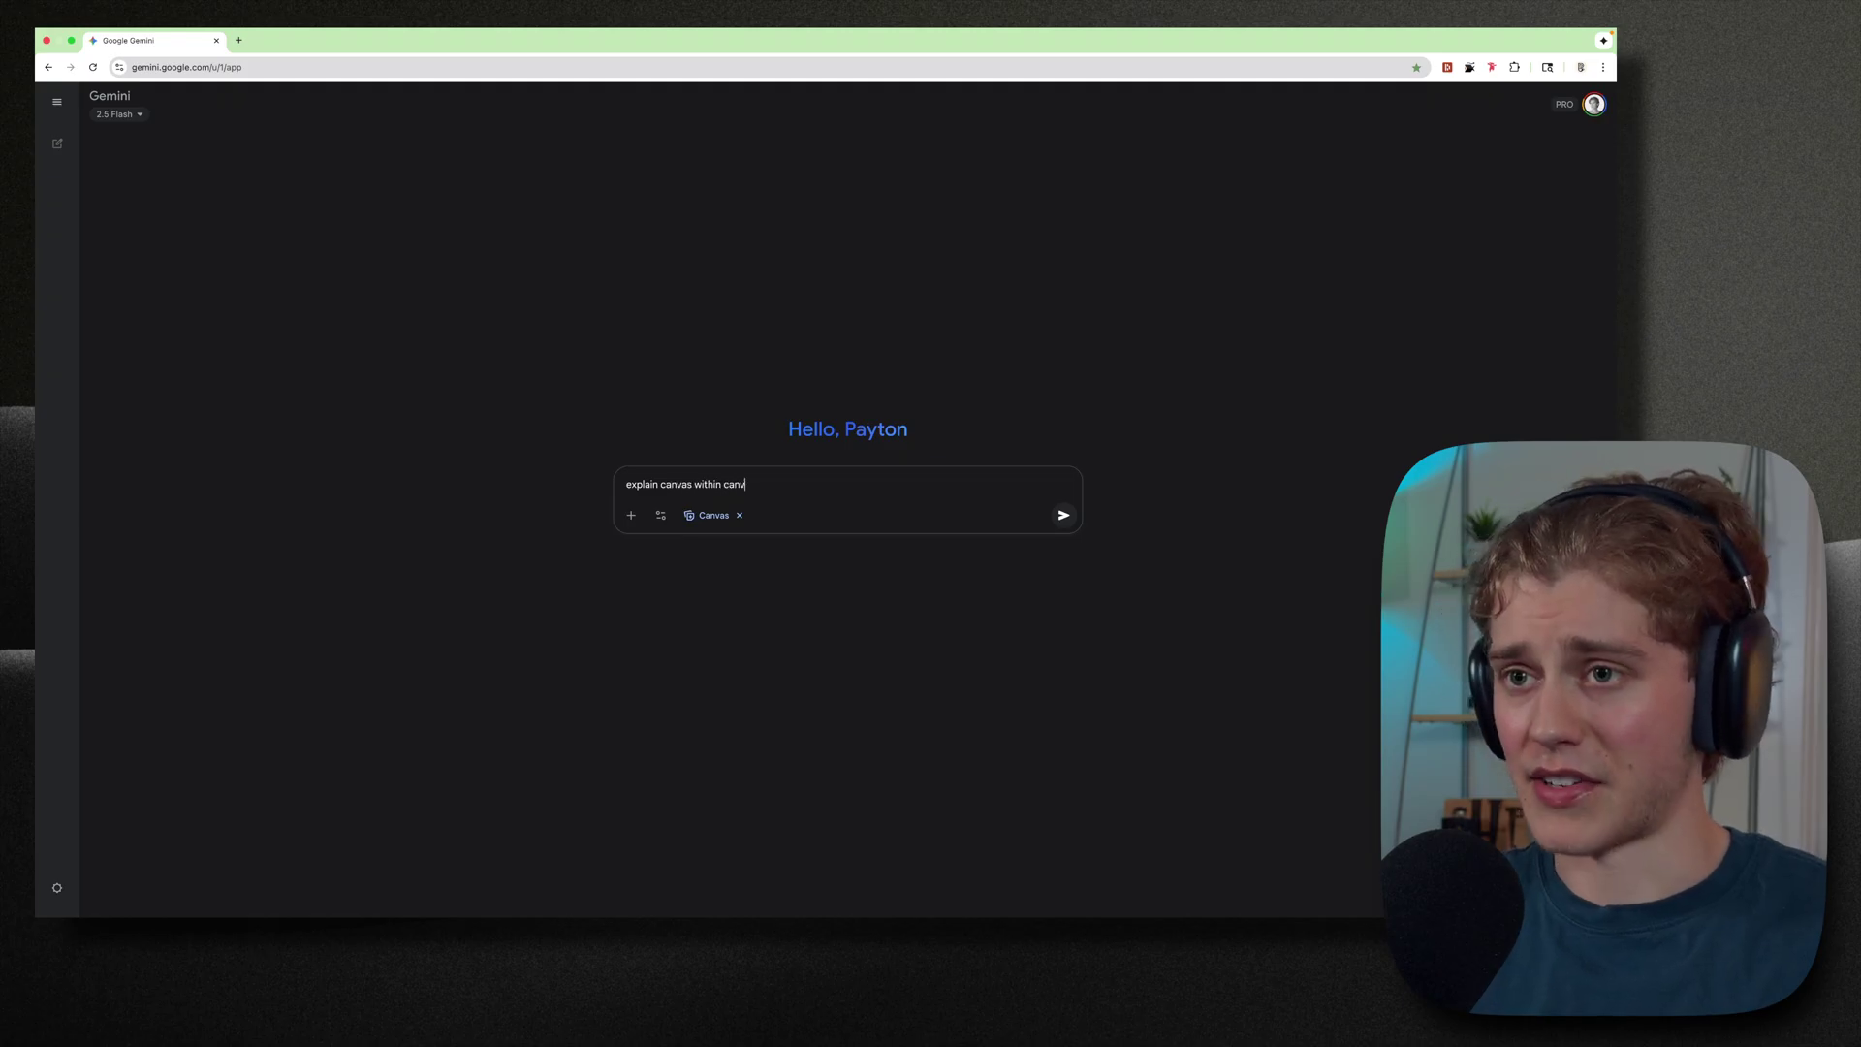
key(Return)
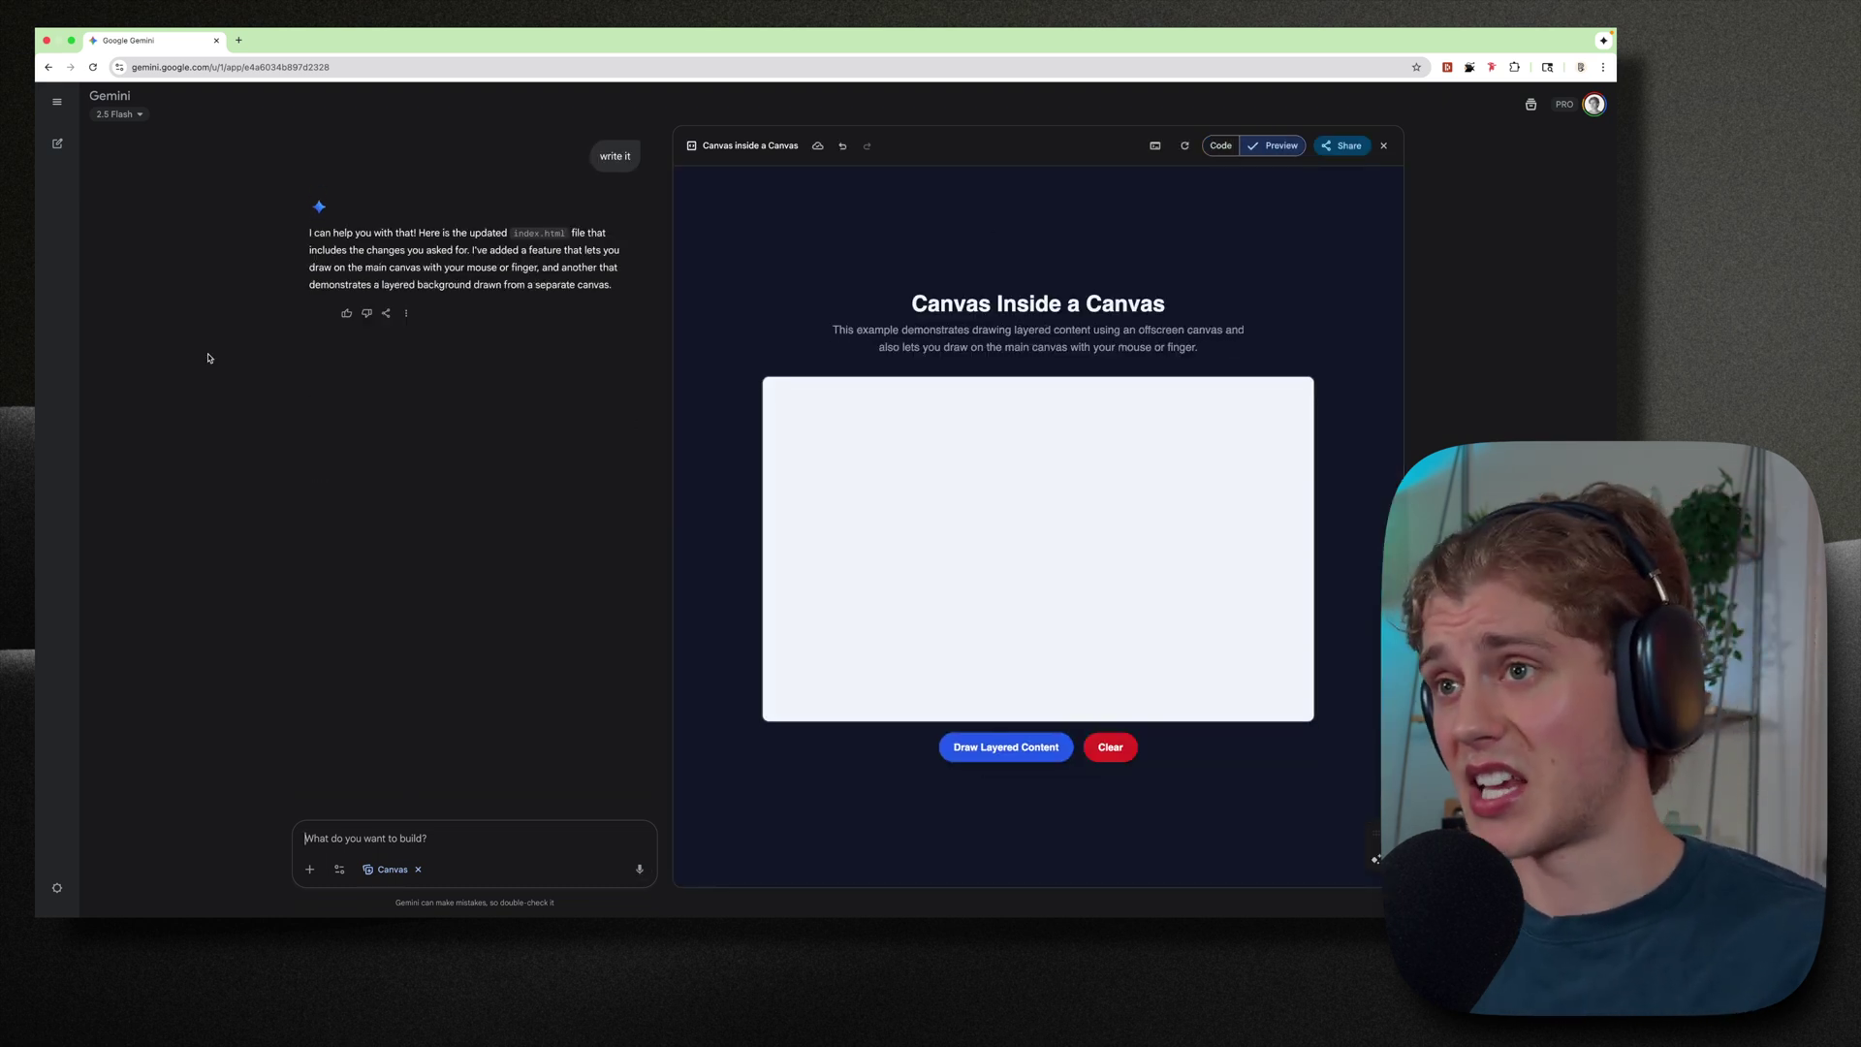
mouse_move(929, 502)
mouse_down()
mouse_move(1056, 565)
mouse_move(1184, 548)
mouse_up()
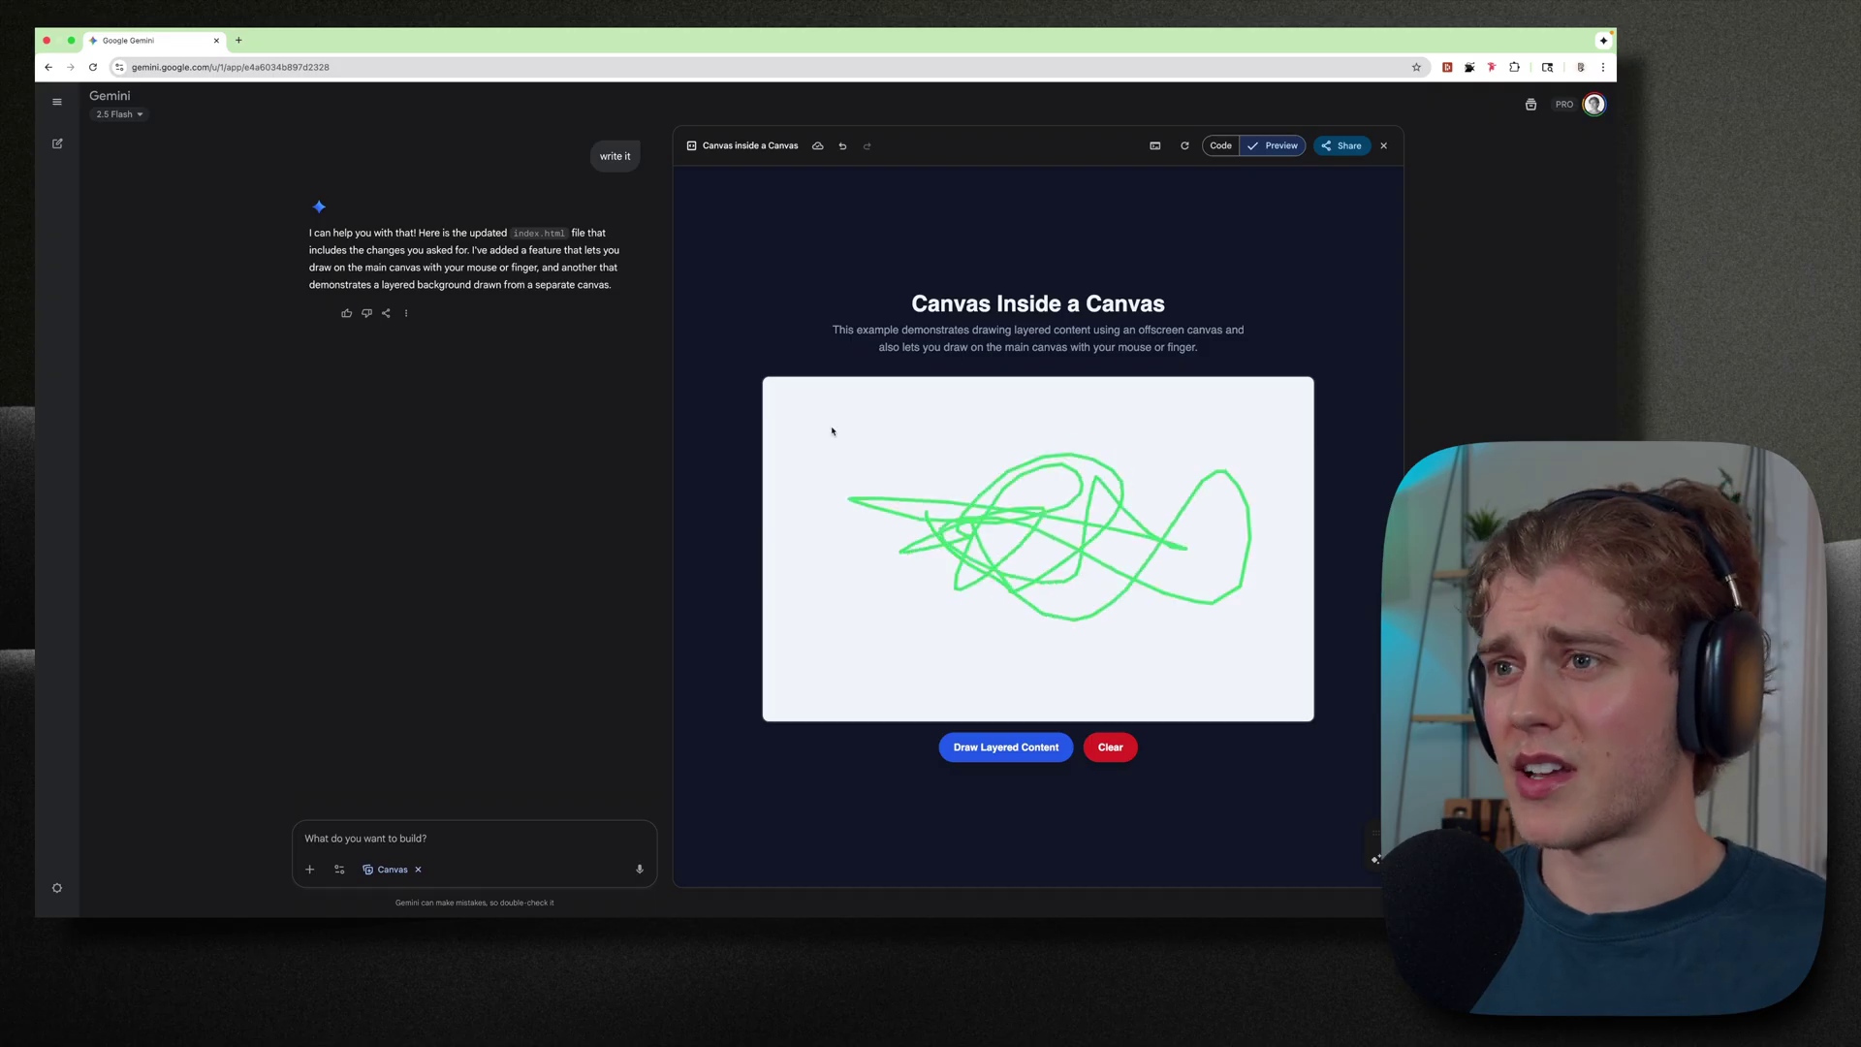
click(1110, 747)
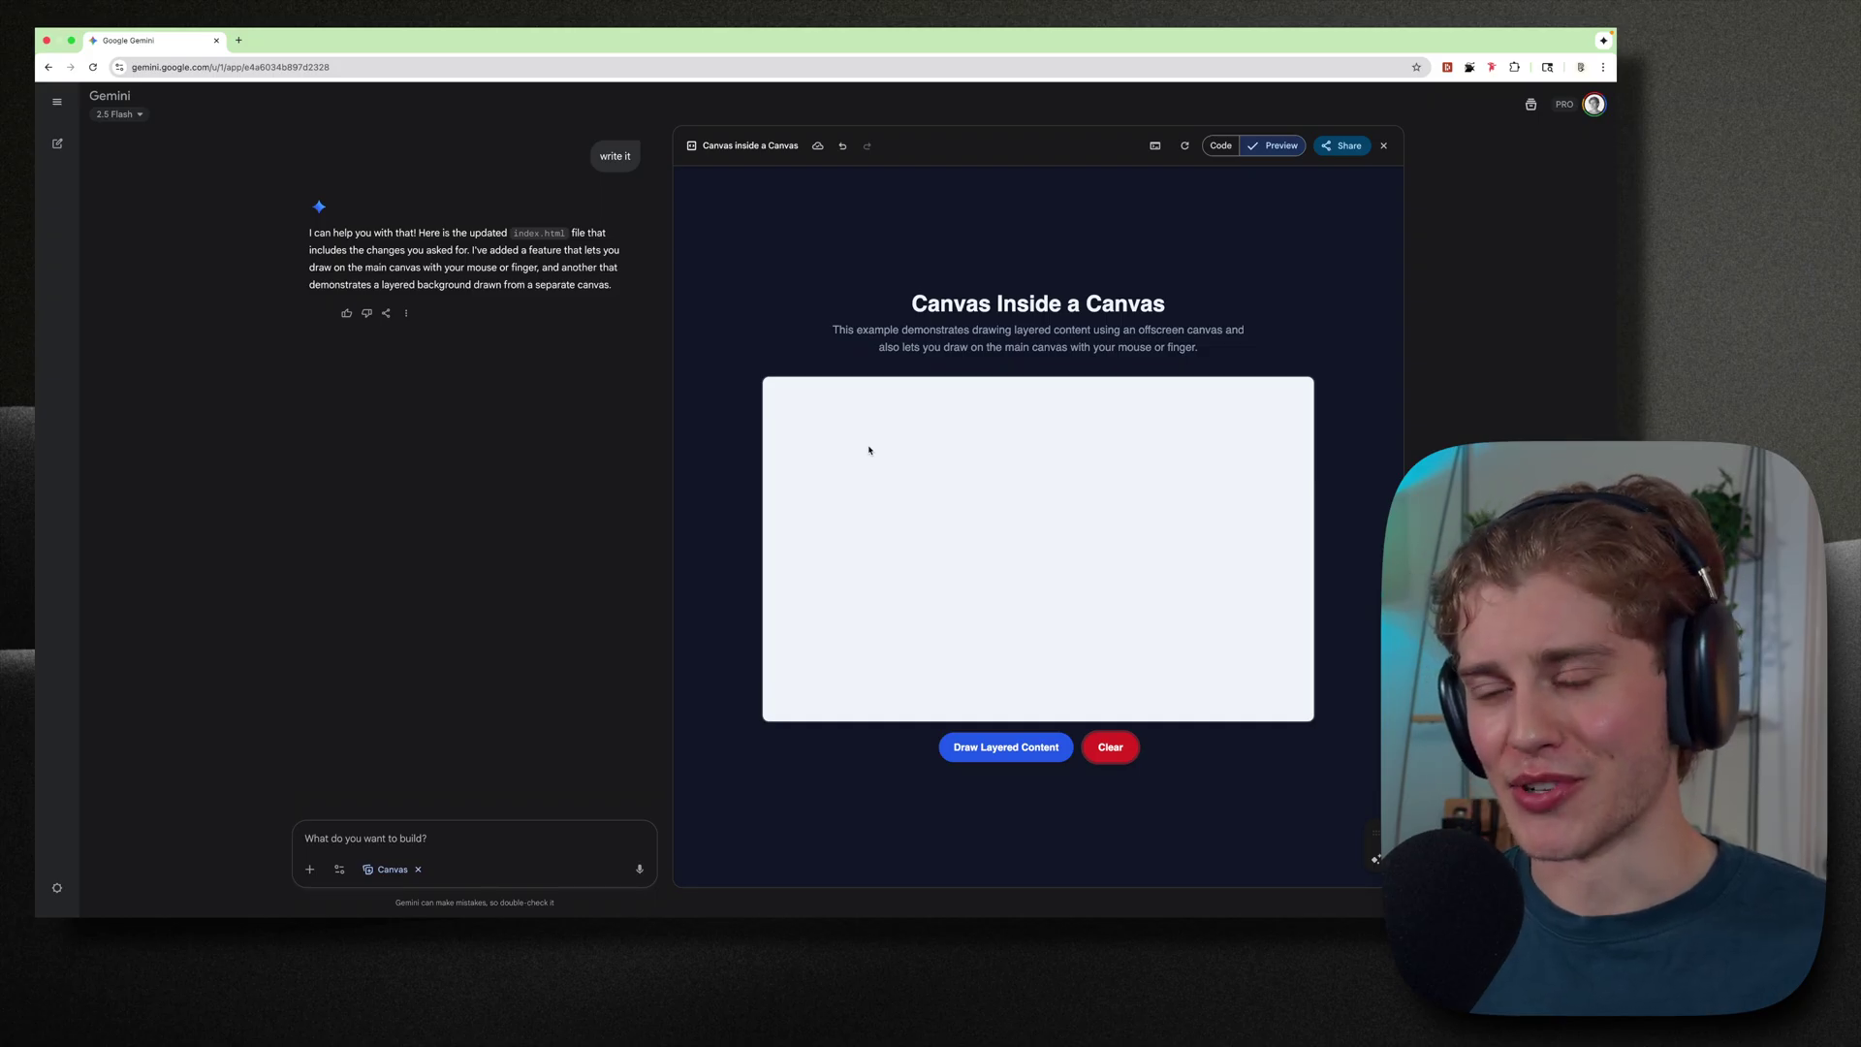
mouse_move(870, 448)
mouse_down()
mouse_move(985, 498)
mouse_move(1089, 507)
mouse_move(853, 478)
mouse_move(1082, 568)
mouse_up()
click(1115, 748)
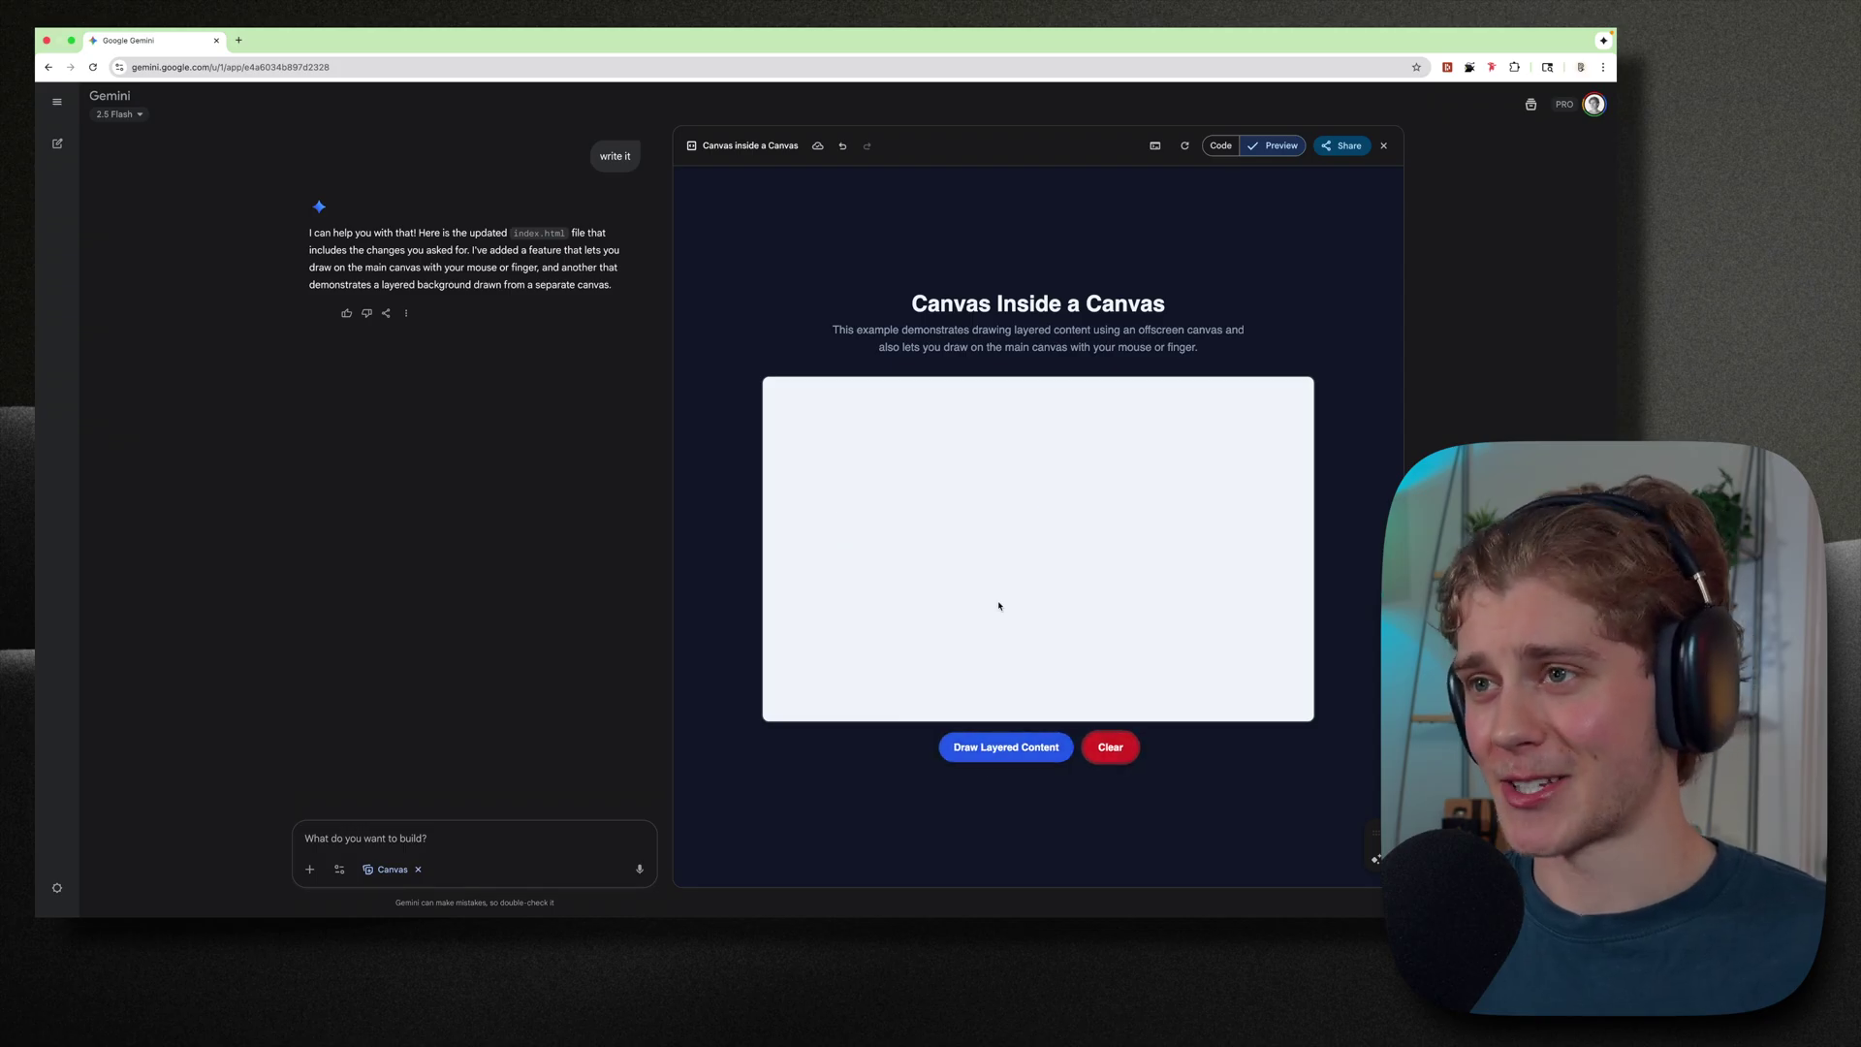
Toggle the generated page between Code and Preview, then close its Canvas panel
click(1221, 146)
click(1279, 147)
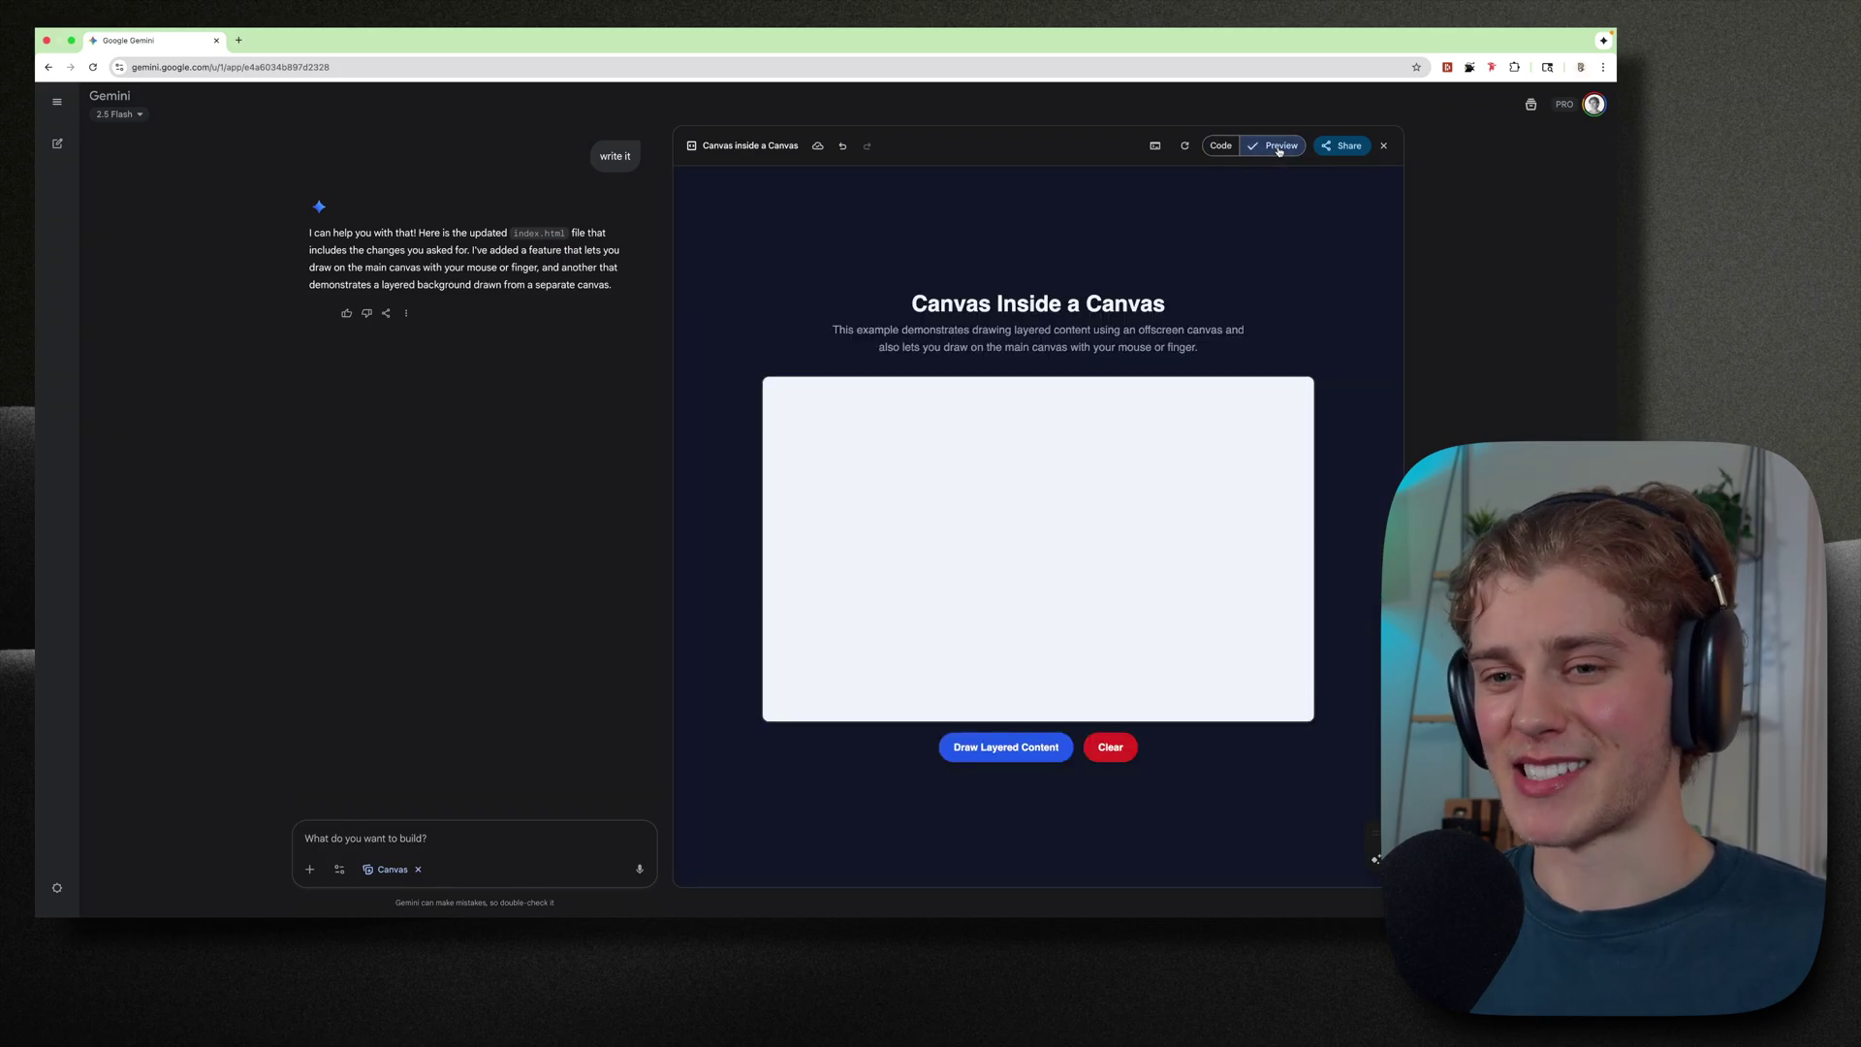
click(1384, 146)
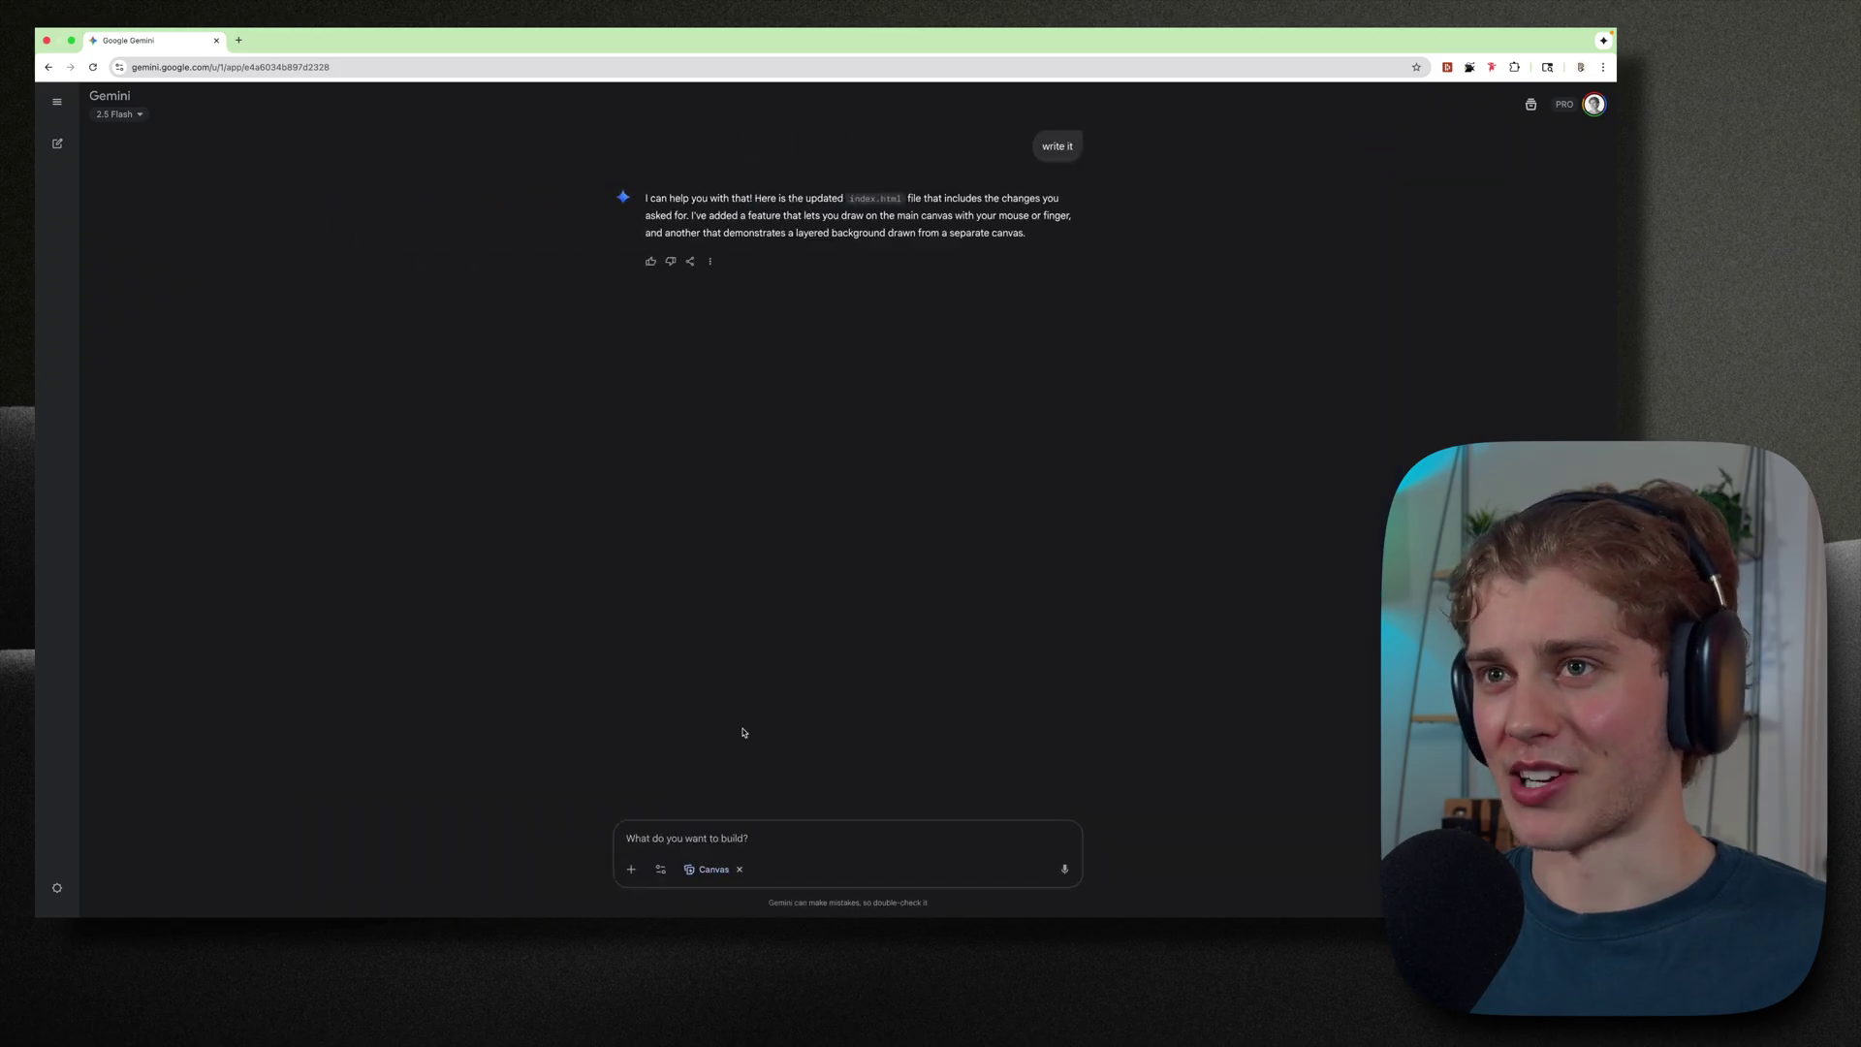
Generate an essay explaining canvas within Gemini, hand-edit its last word to 'collik', and glance at the text styles
text(write a)
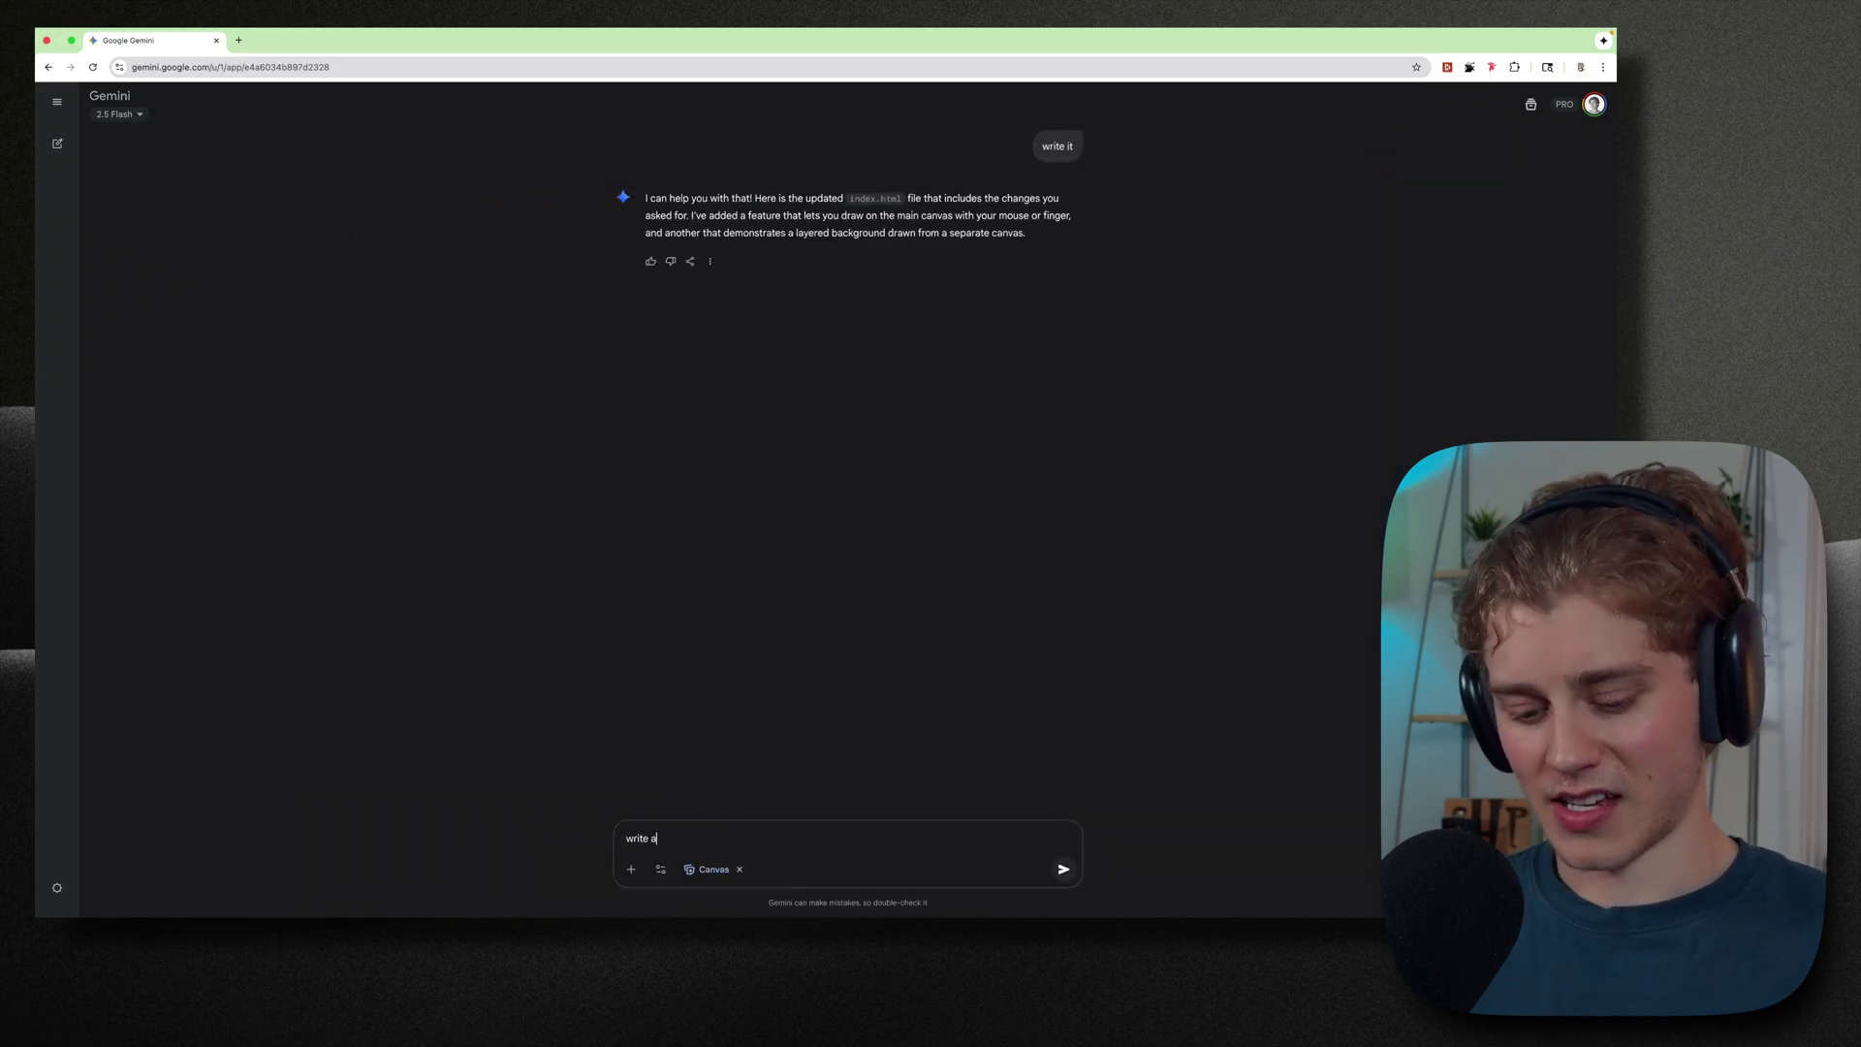
text(n essay explaining )
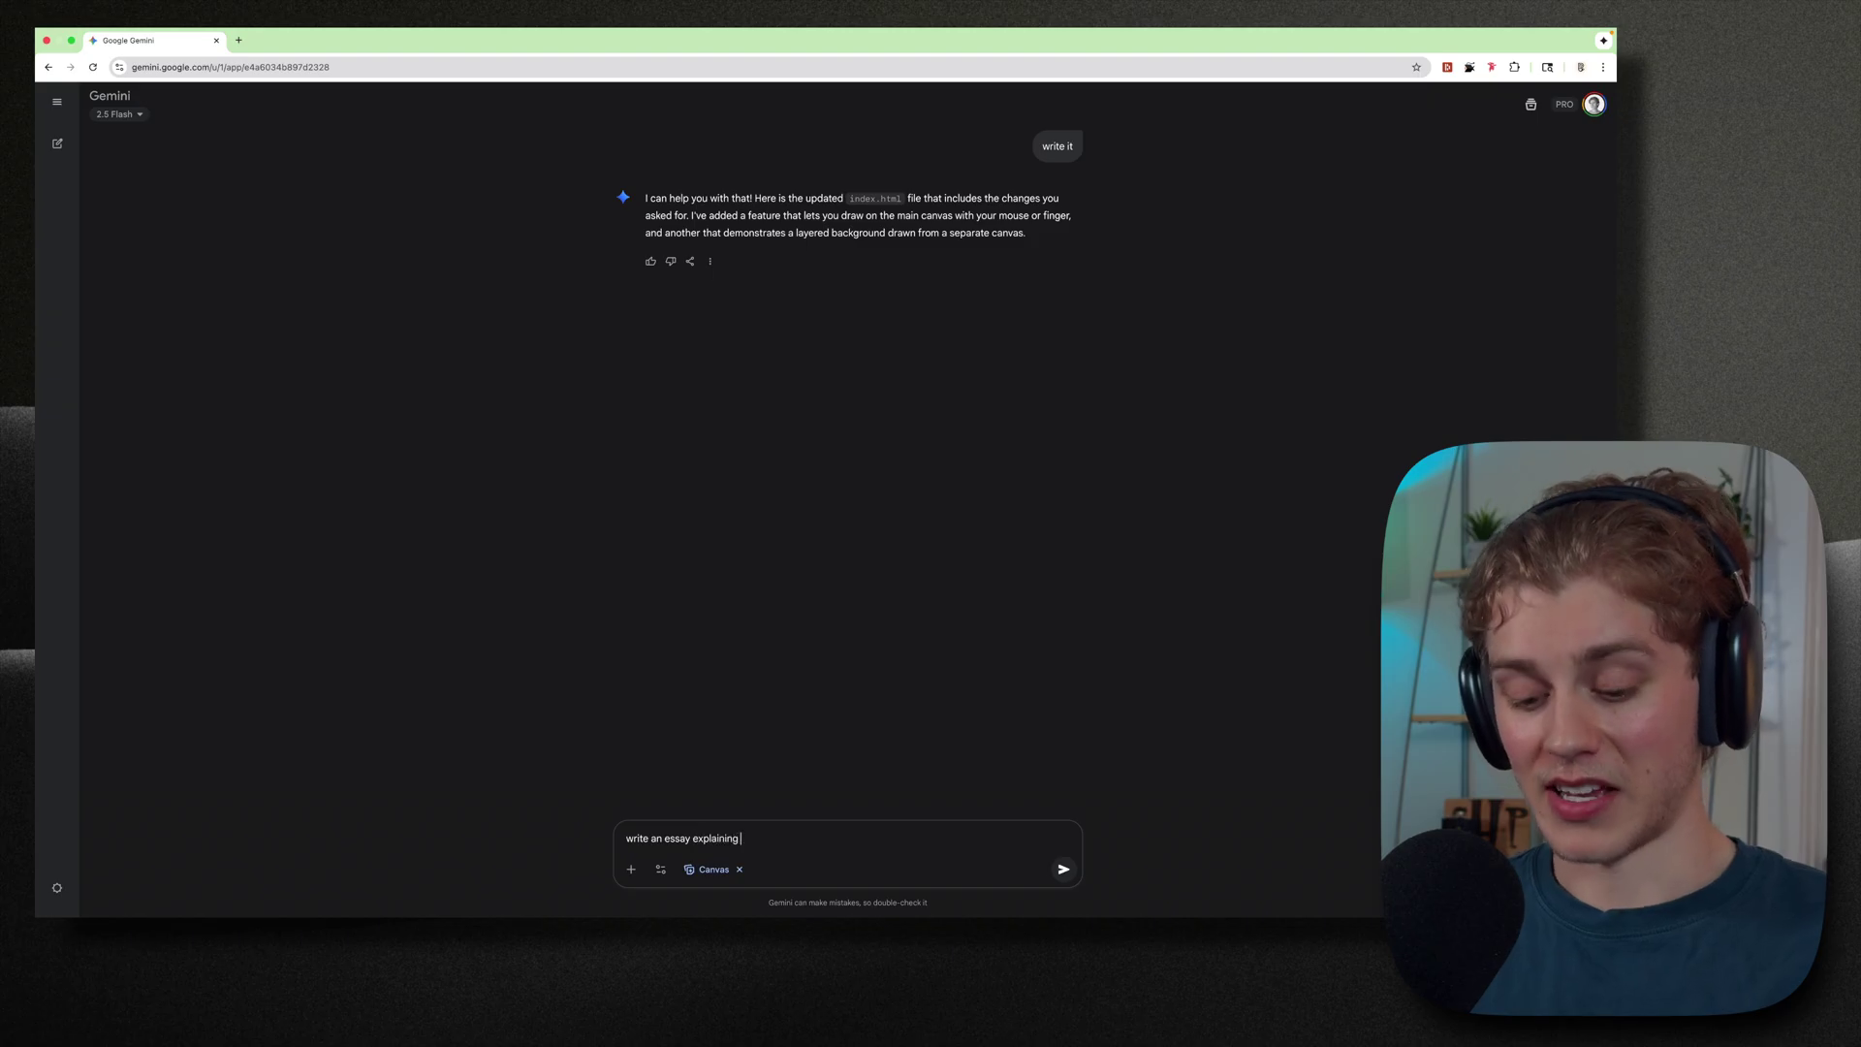
text(canvas within gemi)
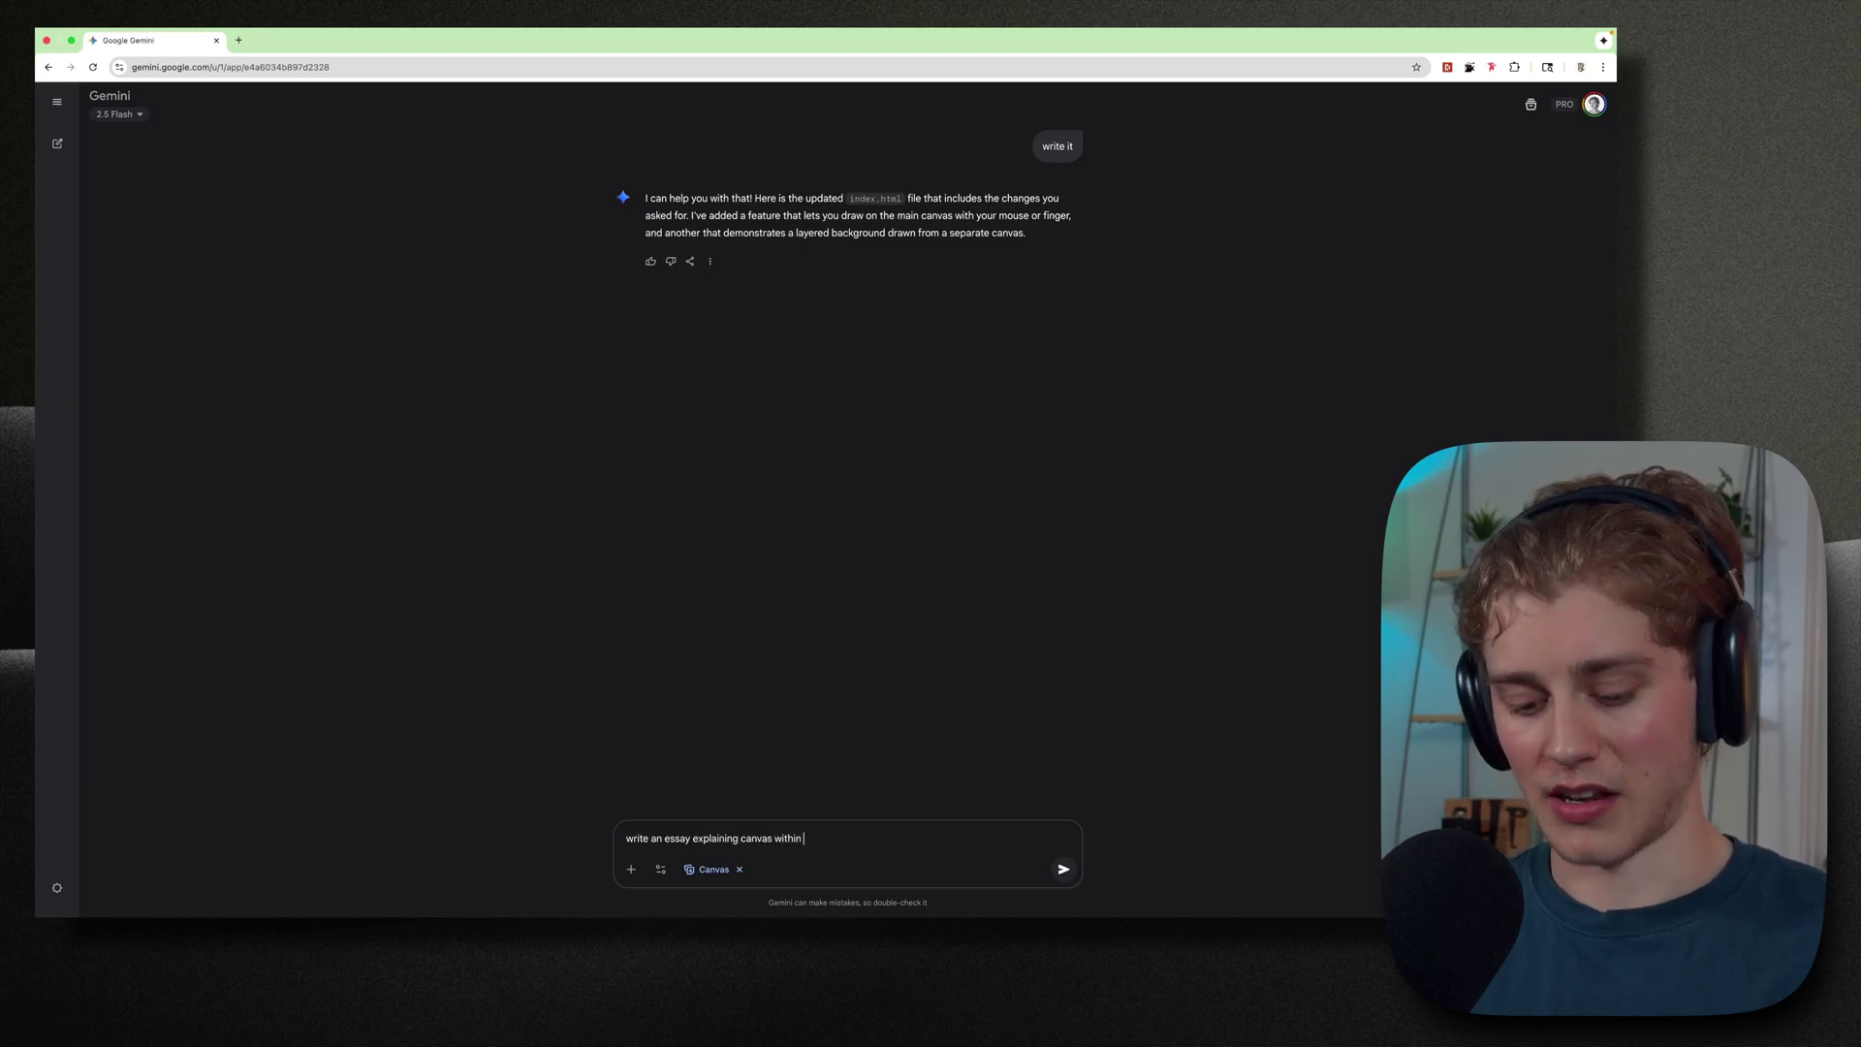
text(ni)
key(Return)
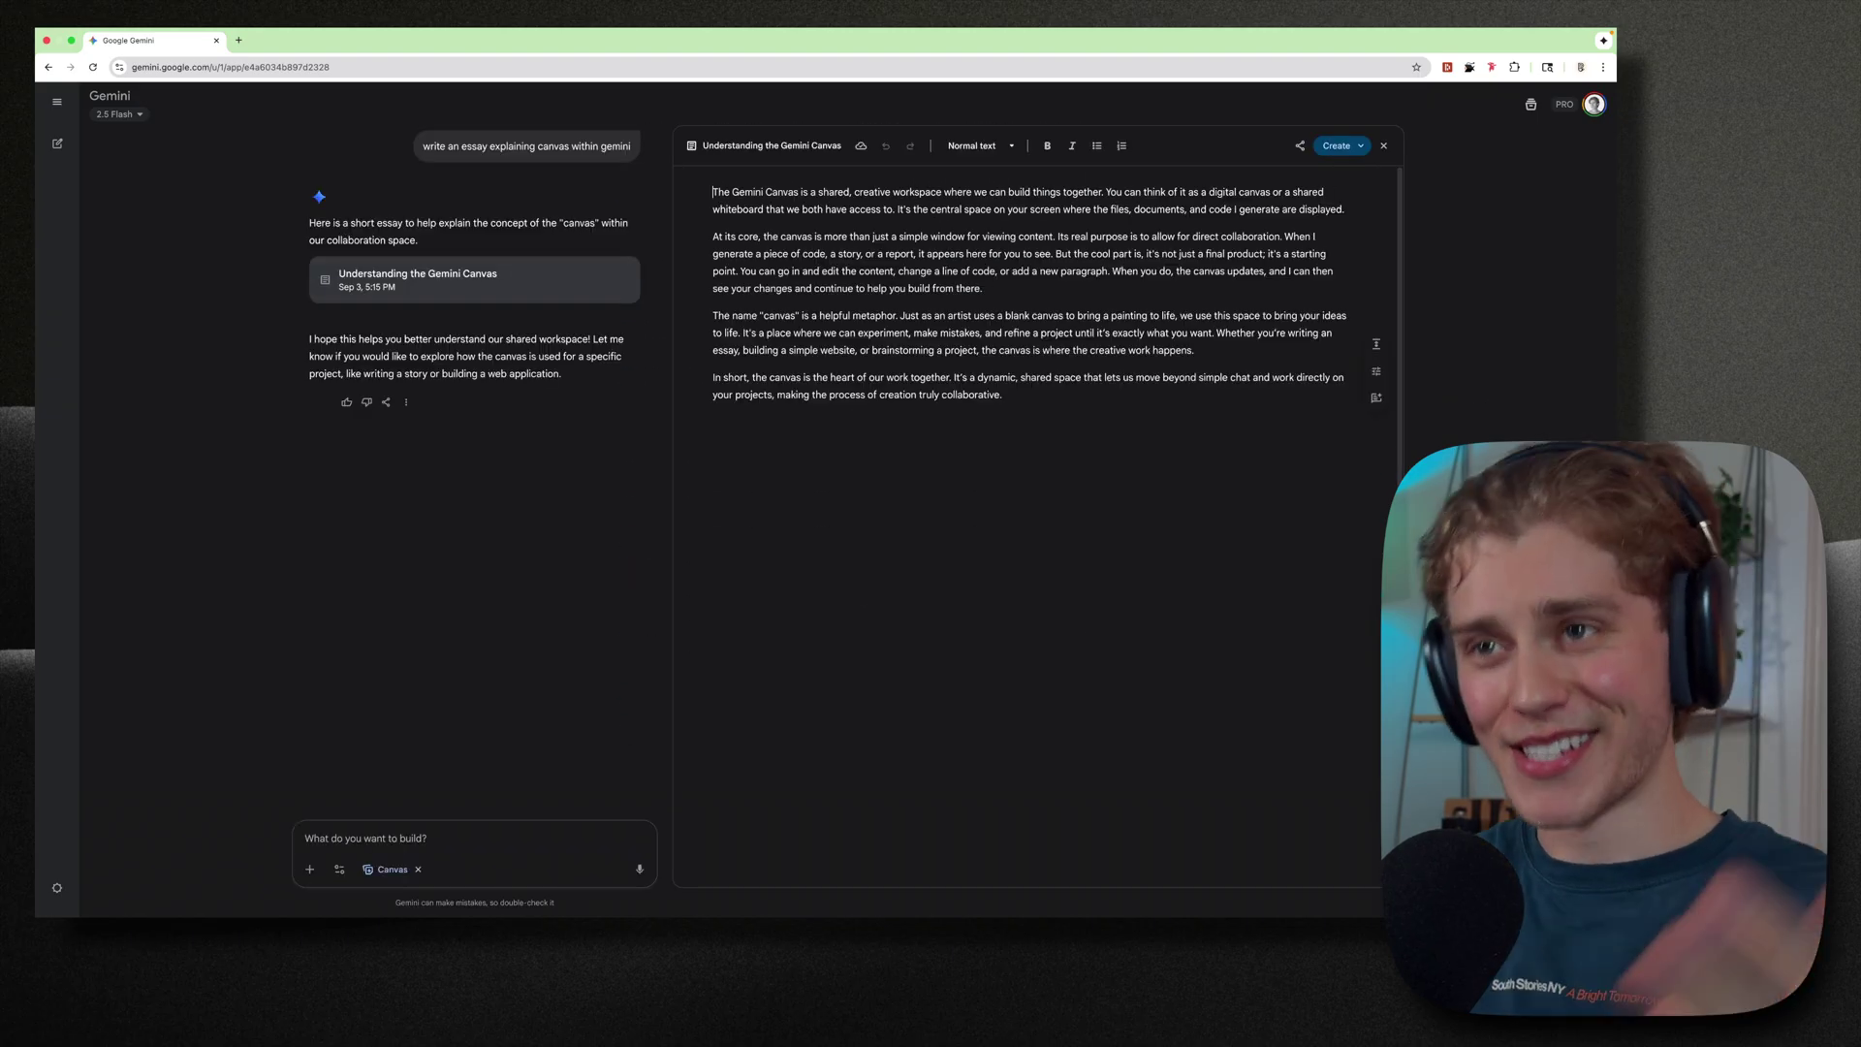
click(1007, 401)
drag(1007, 400, 975, 401)
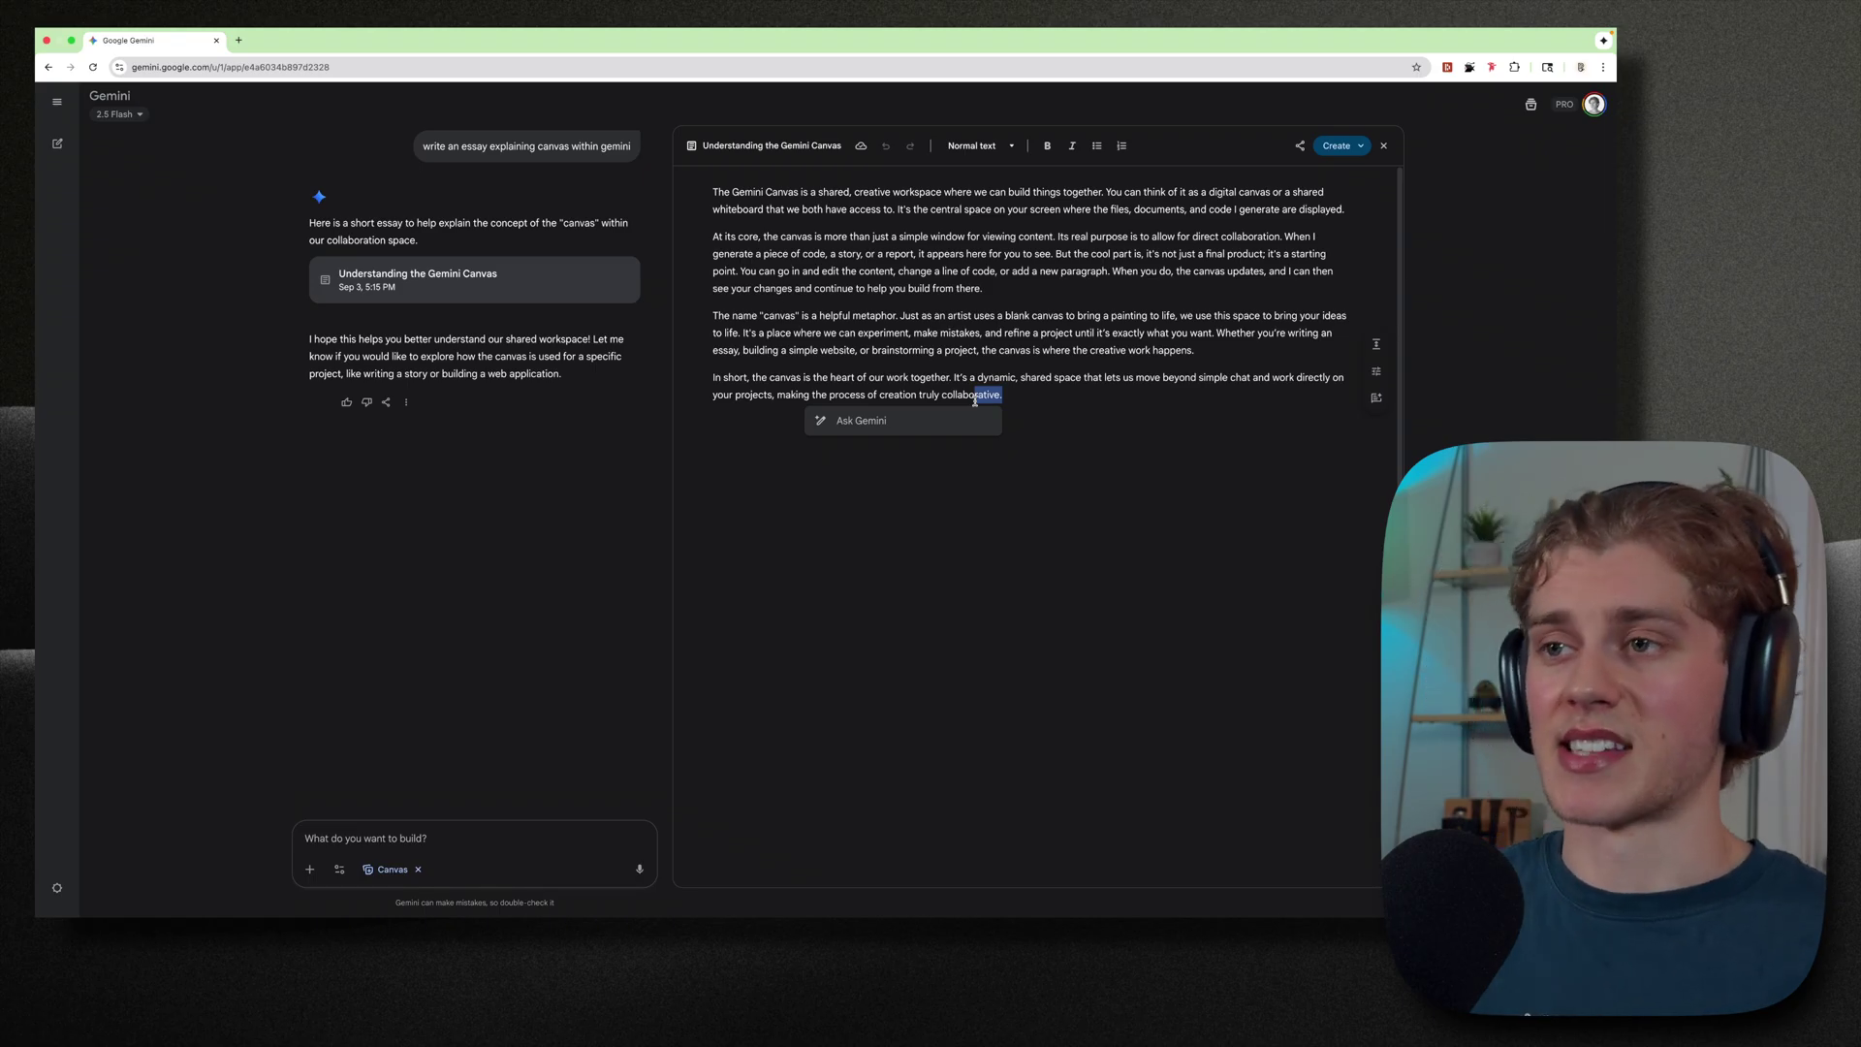
key(BackSpace)
key(BackSpace)
key(BackSpace)
key(BackSpace)
text(kjsnvjna)
key(BackSpace)
key(BackSpace)
key(BackSpace)
key(BackSpace)
key(BackSpace)
key(BackSpace)
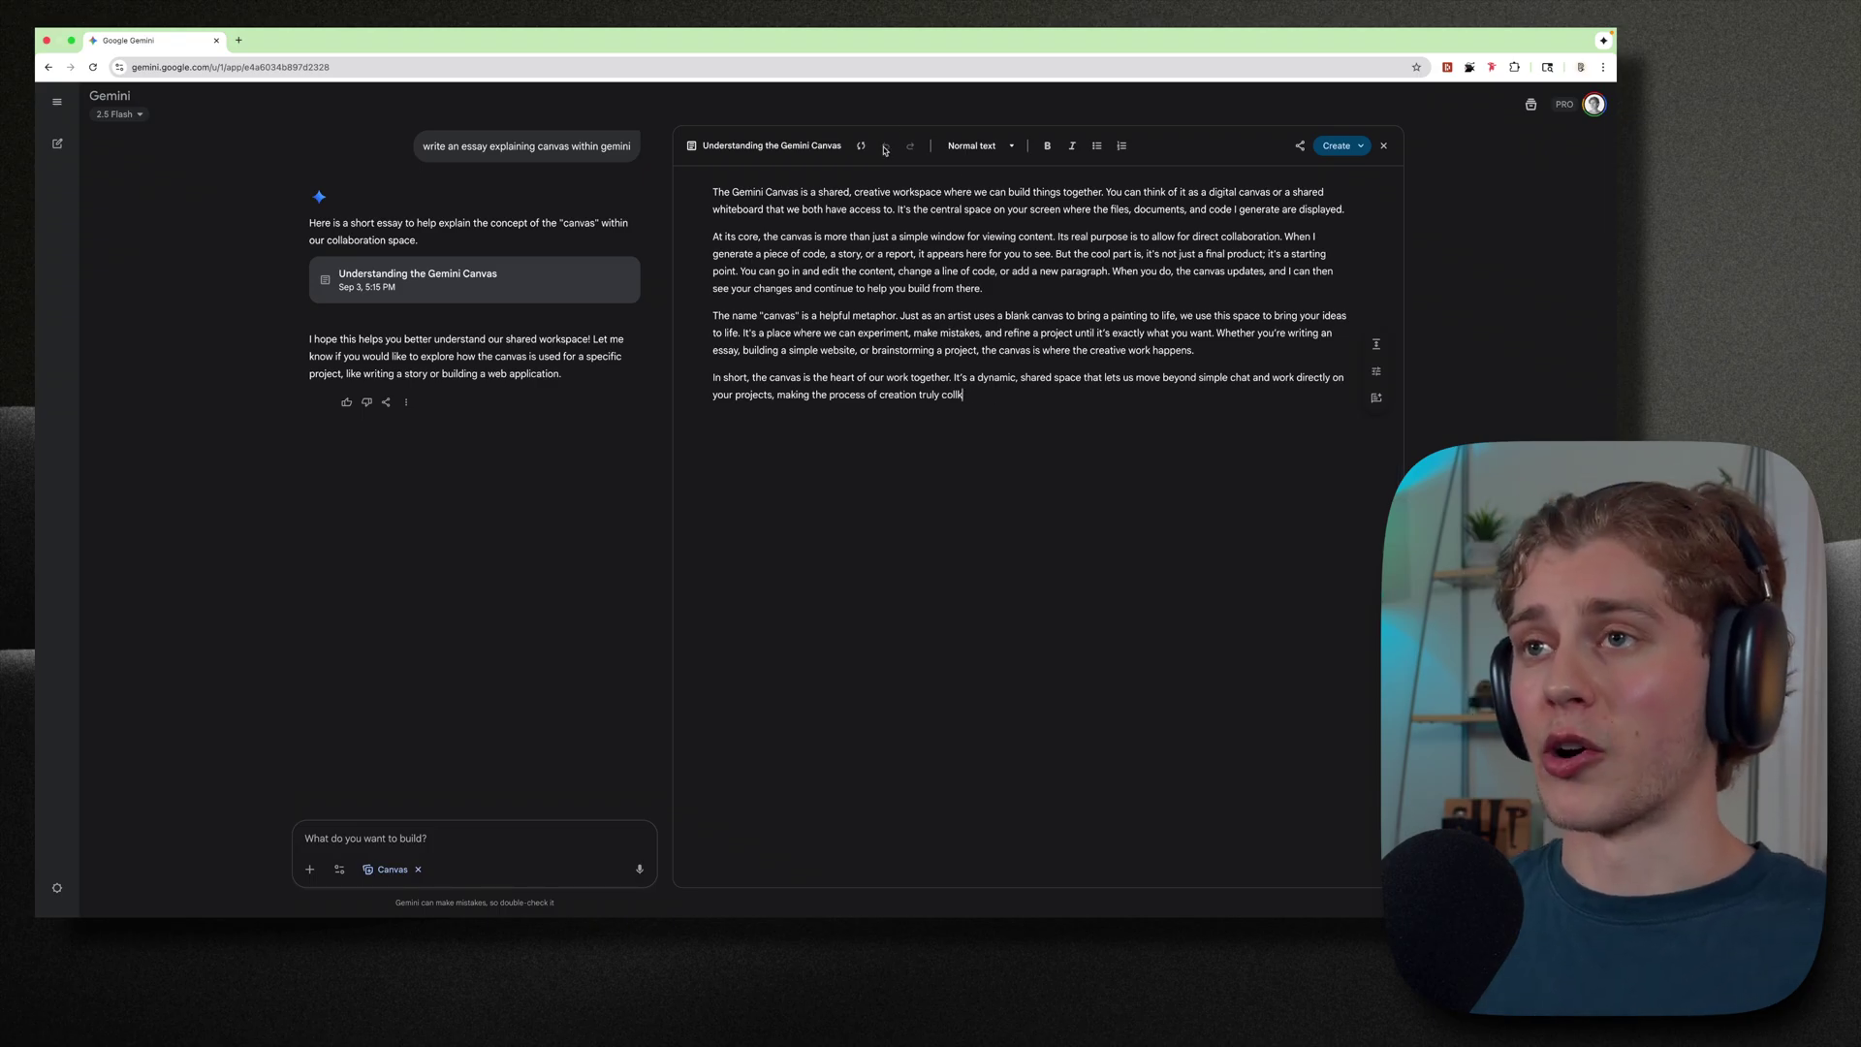
click(1014, 146)
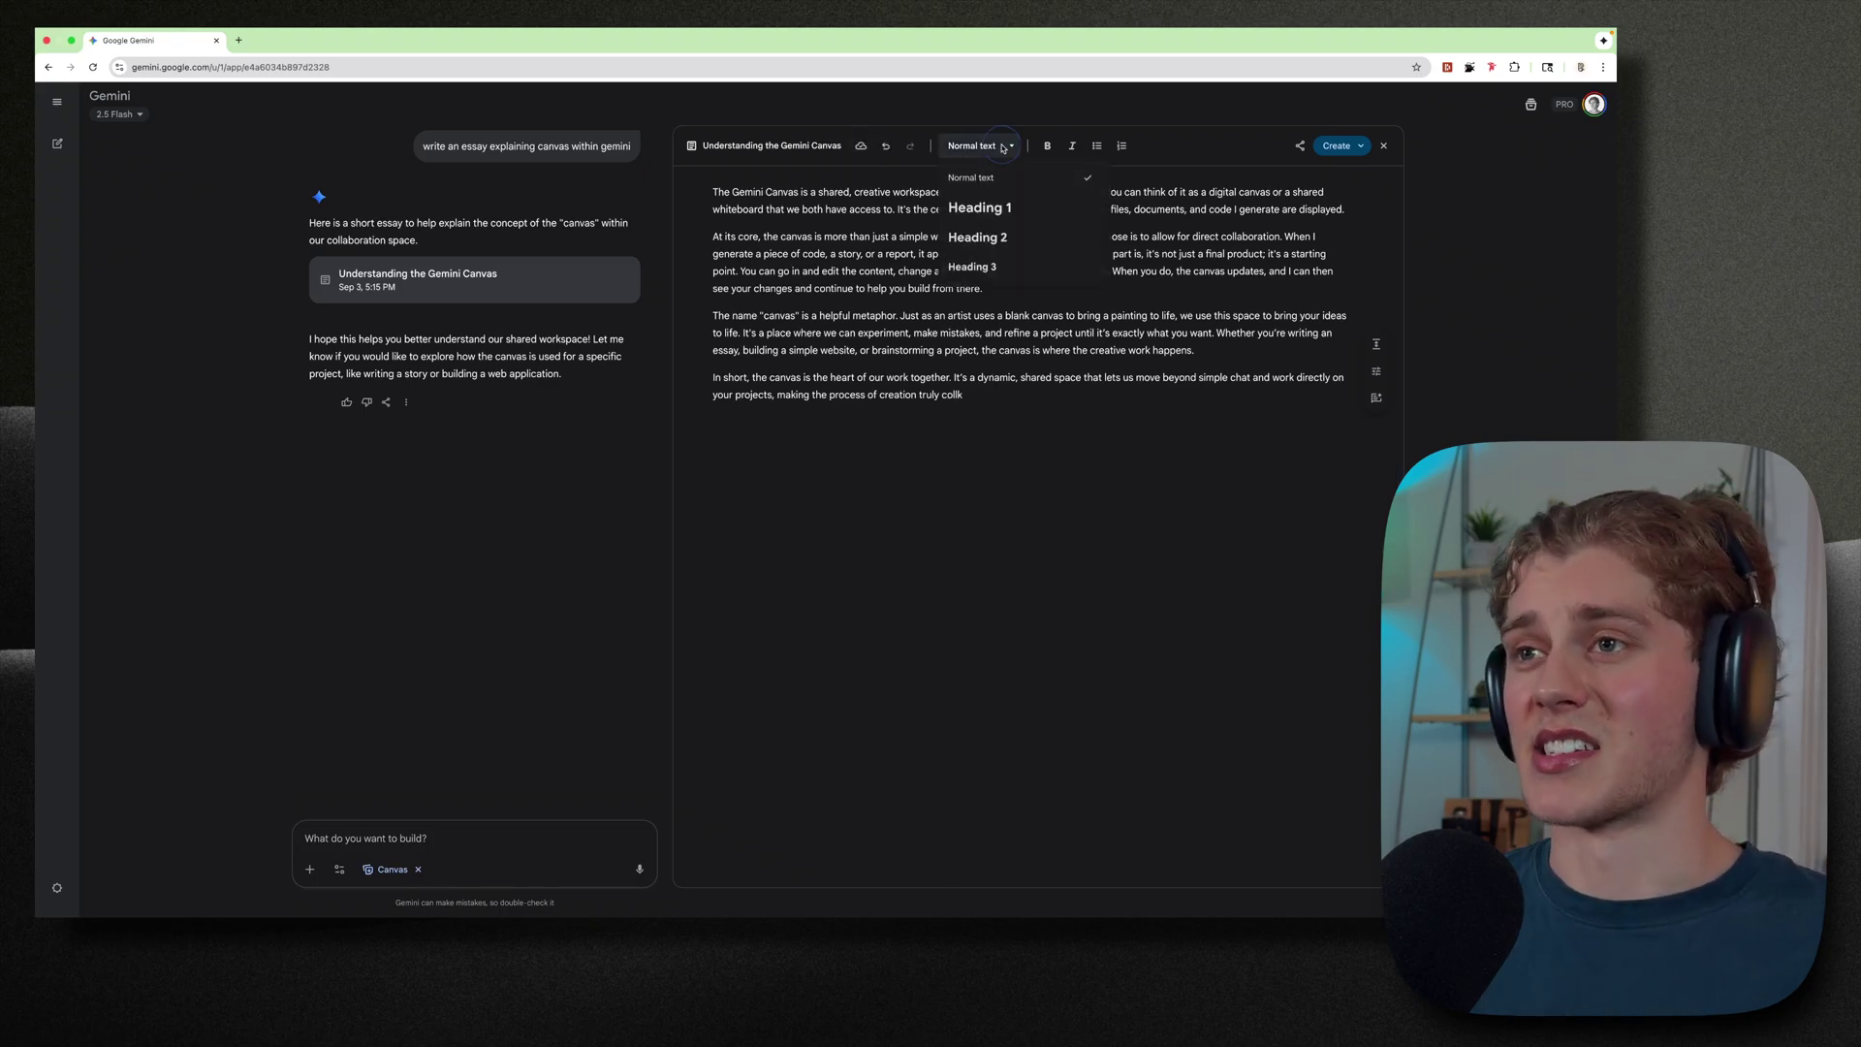
click(1156, 184)
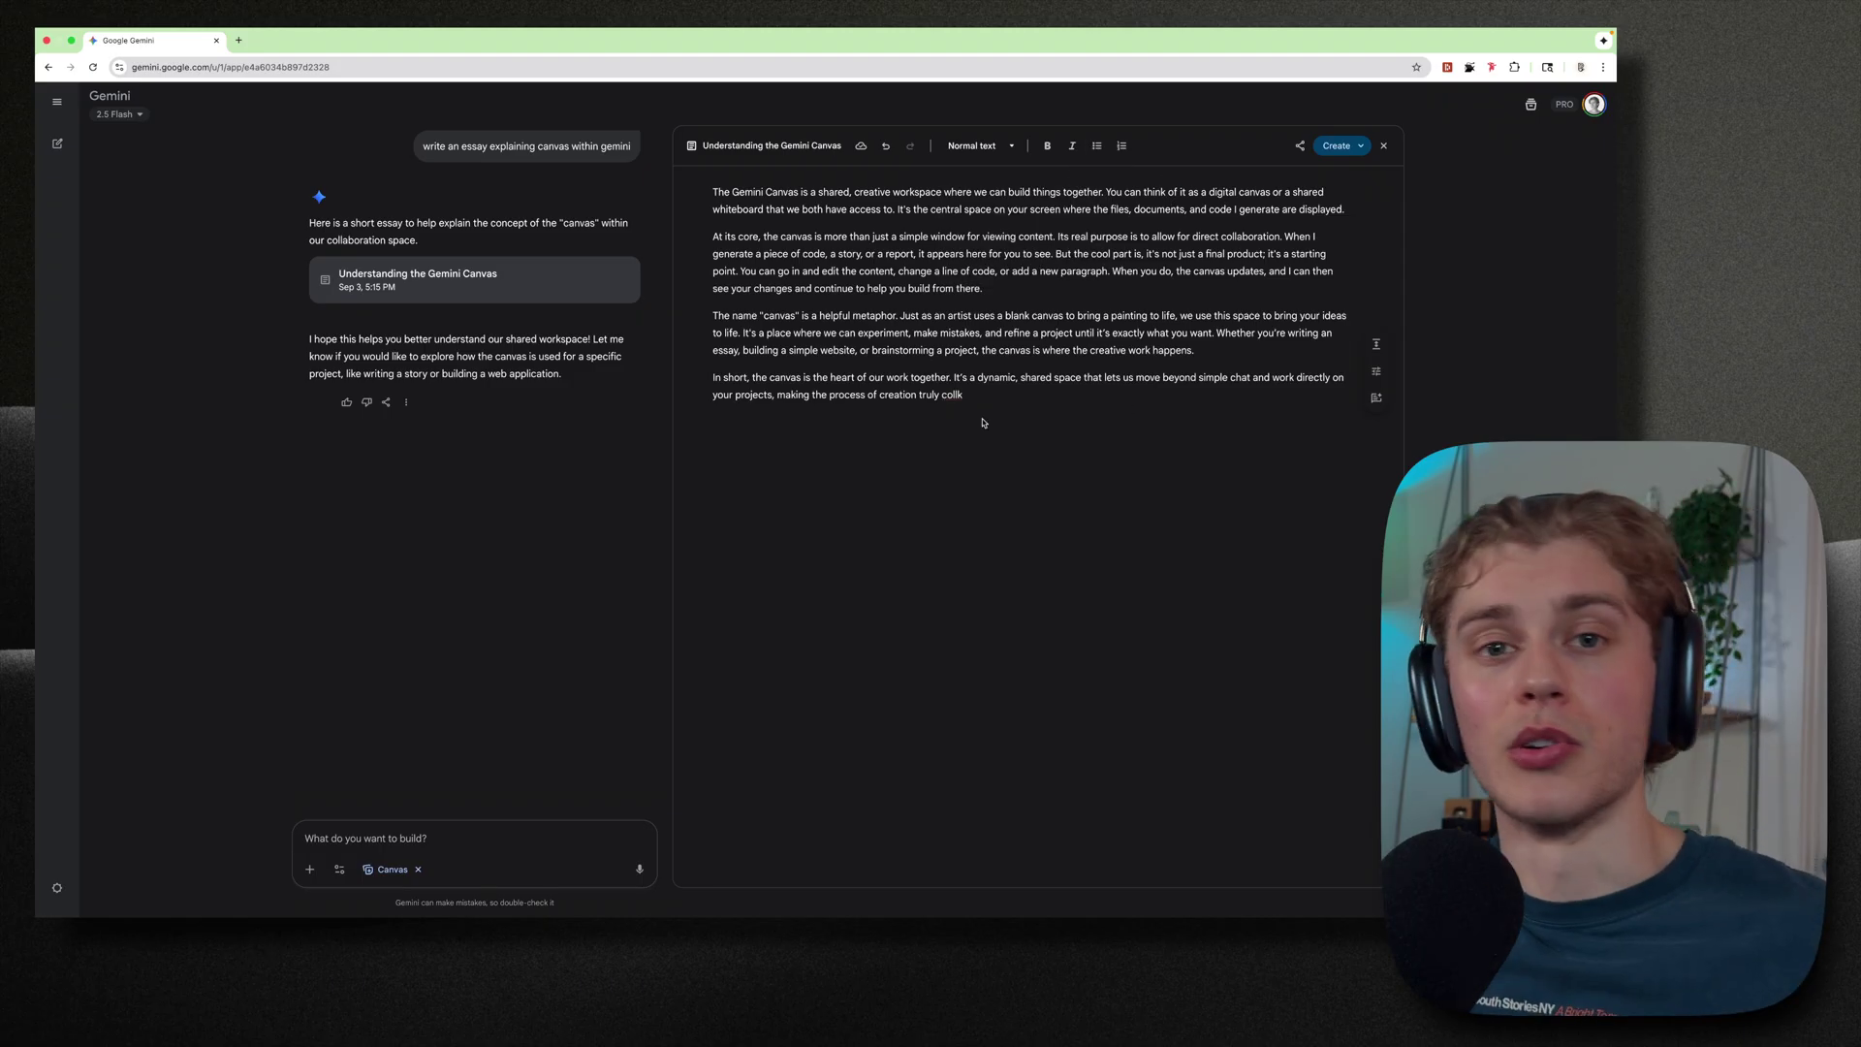
Check the essay's share options, then build the 'Interactive Guide to the Gemini Canvas' web page via Create
click(1363, 146)
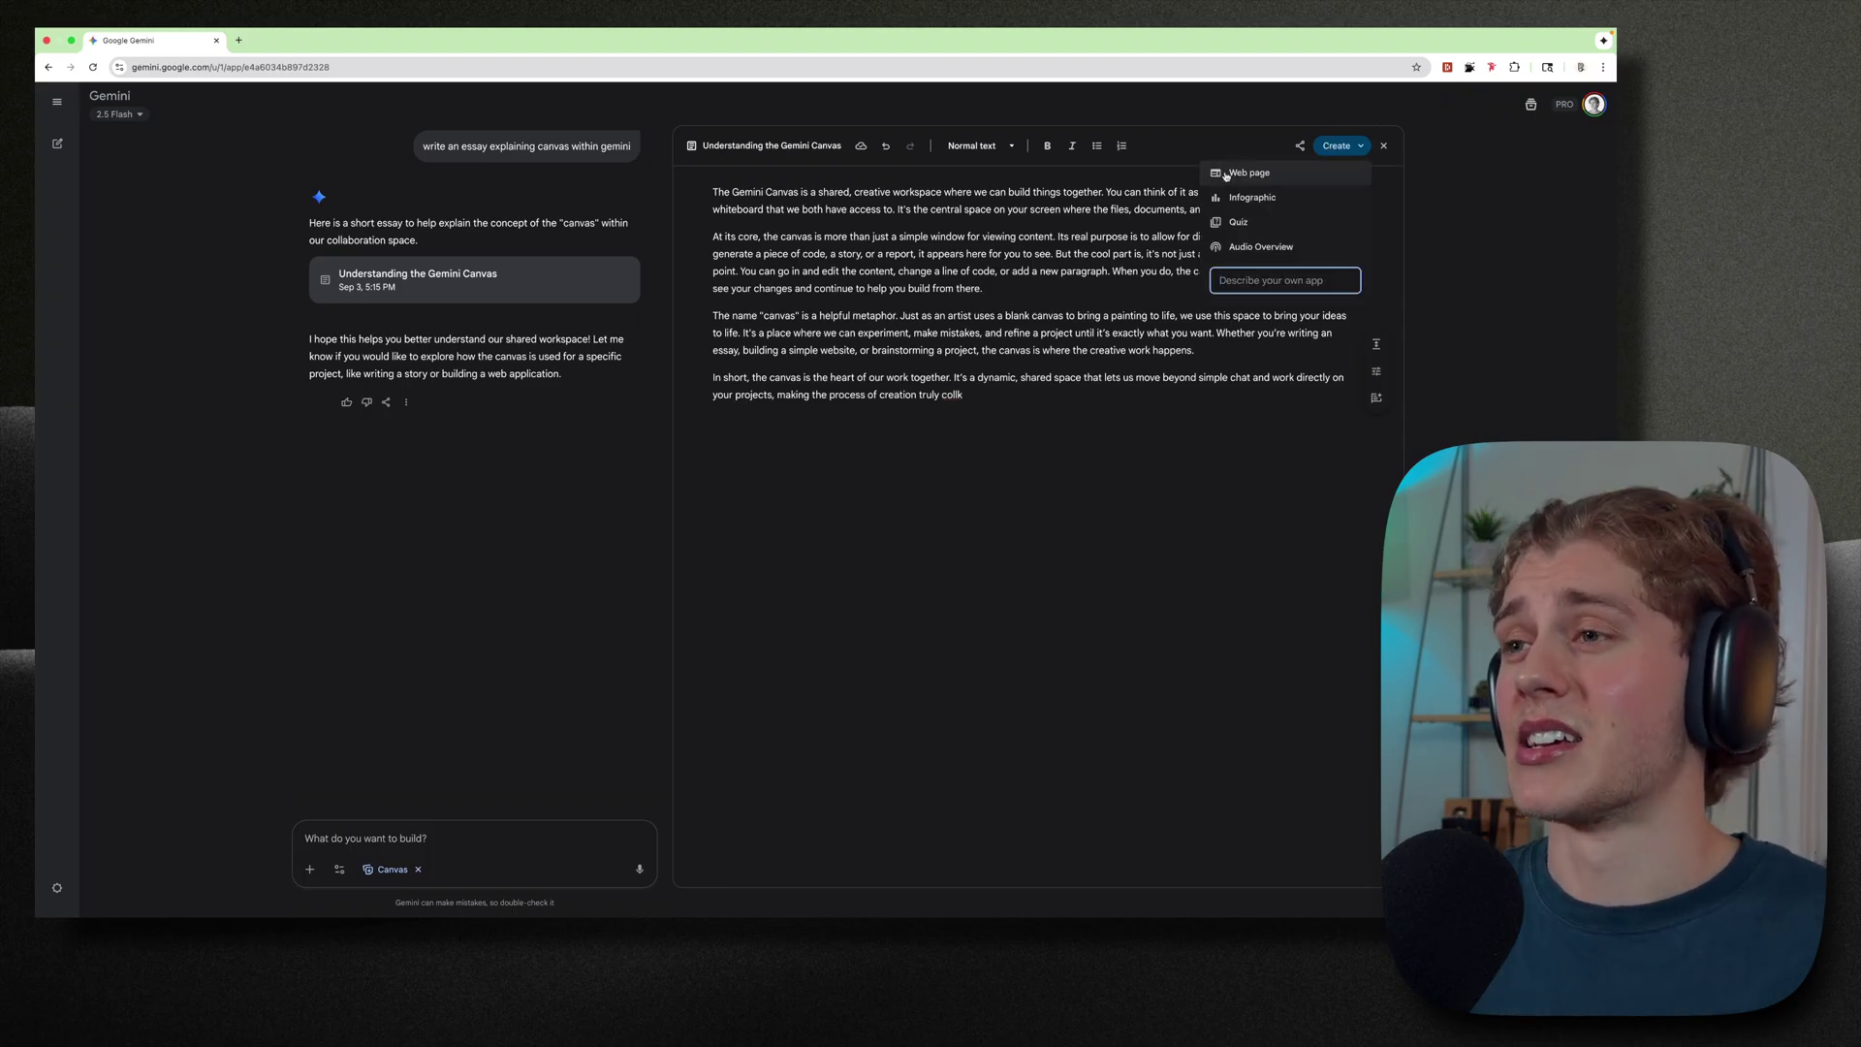
click(1300, 145)
click(1300, 145)
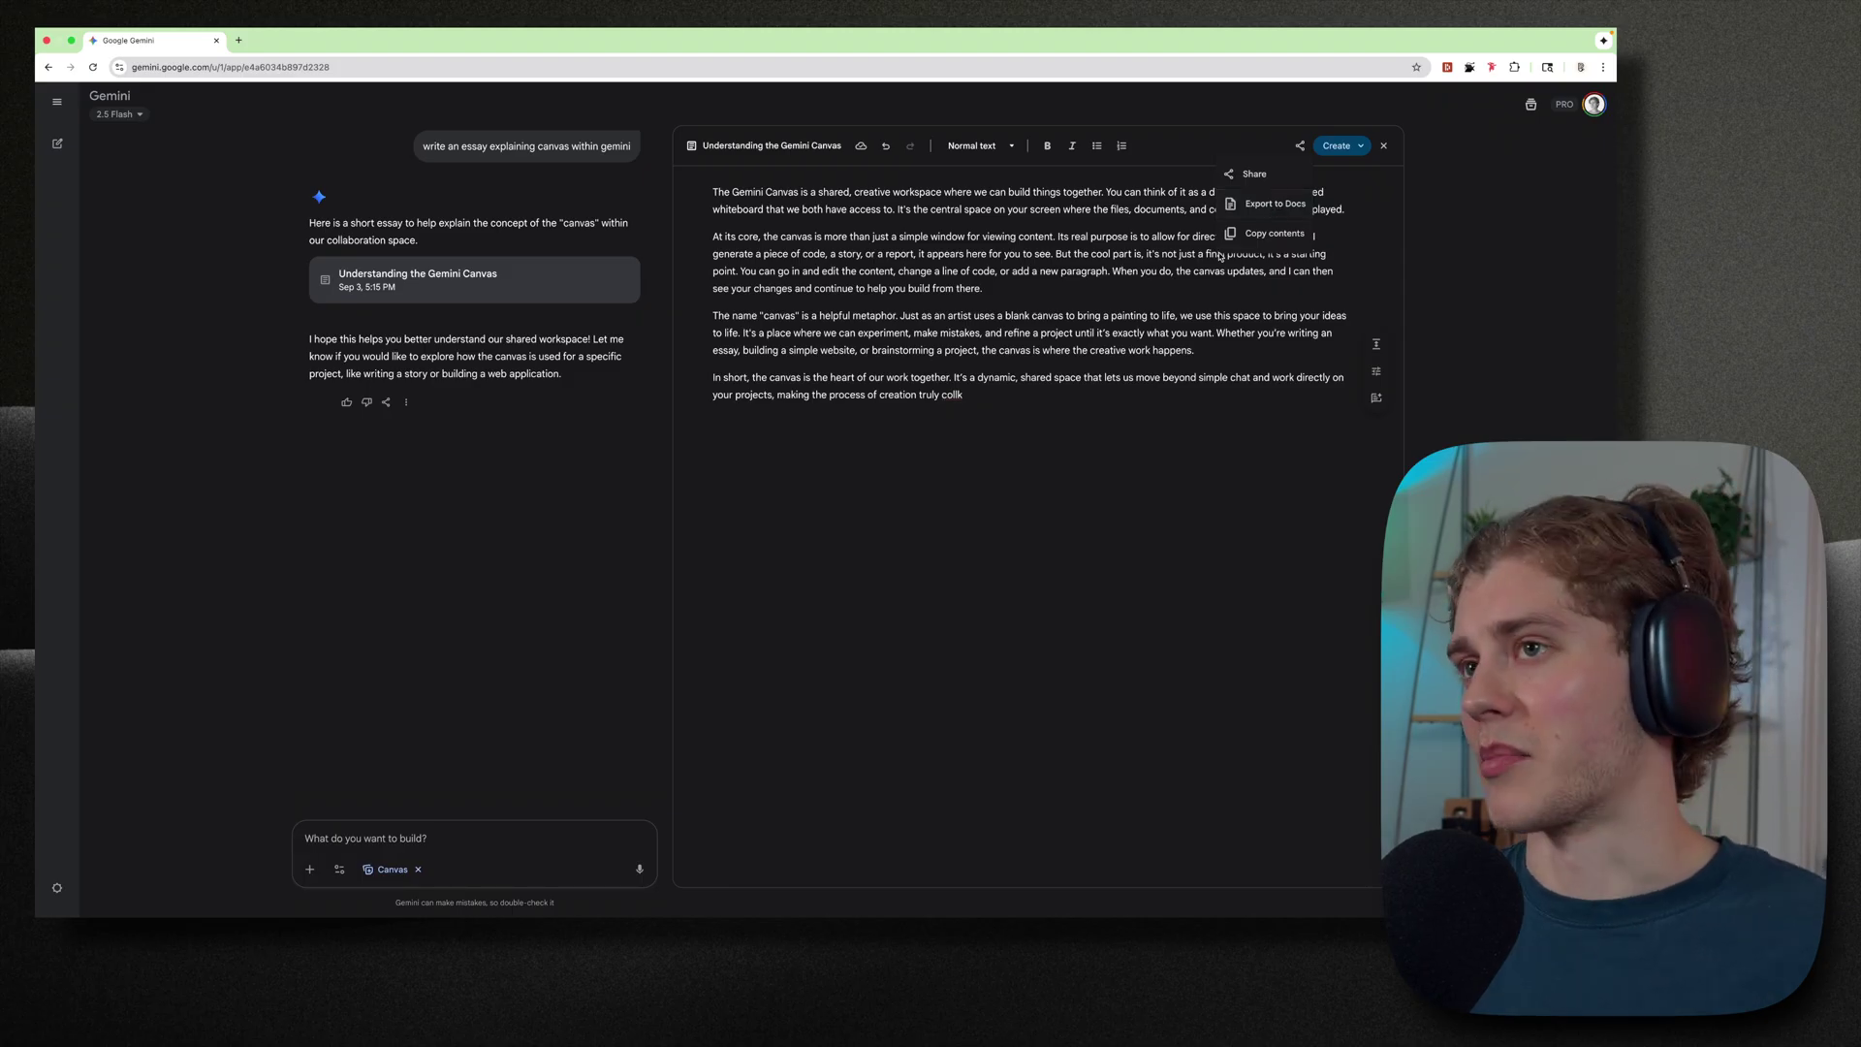
click(1145, 254)
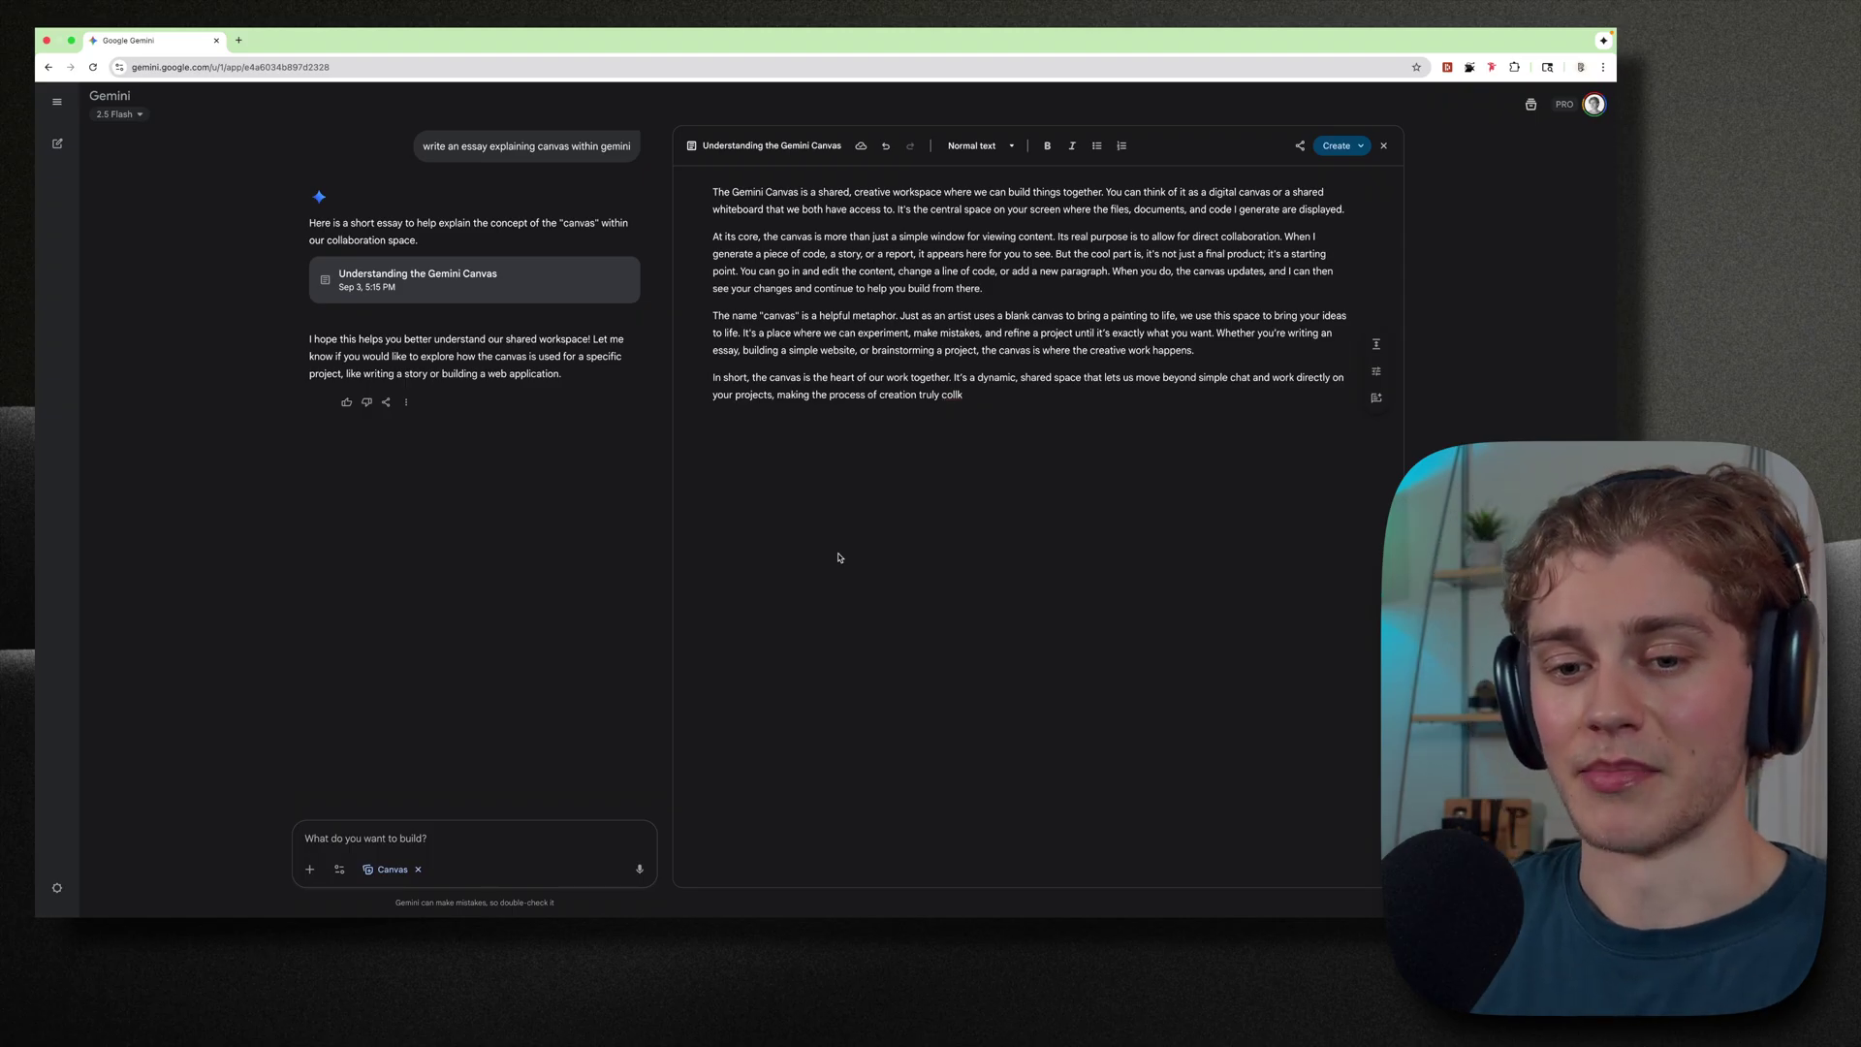
click(1352, 152)
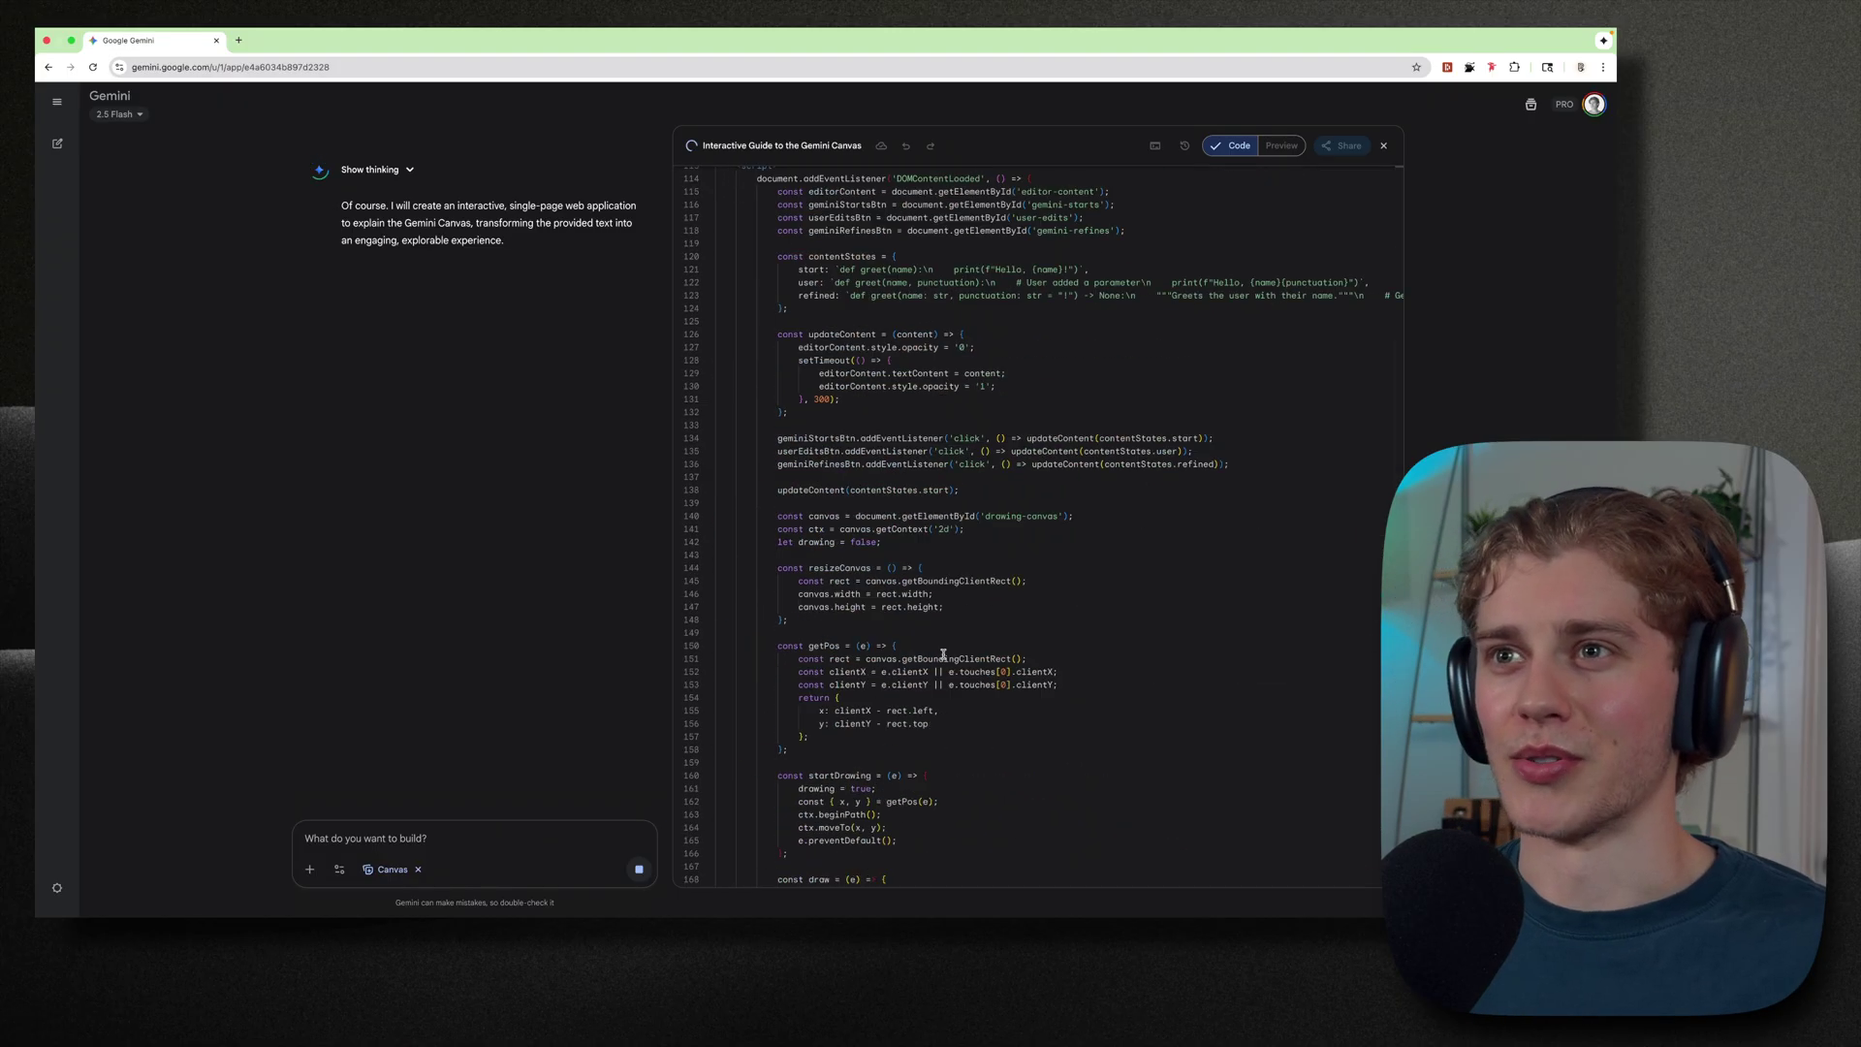
Scroll through the generated web page preview and glance at its sharing options
scroll(747, 486, down, 5)
scroll(748, 490, up, 5)
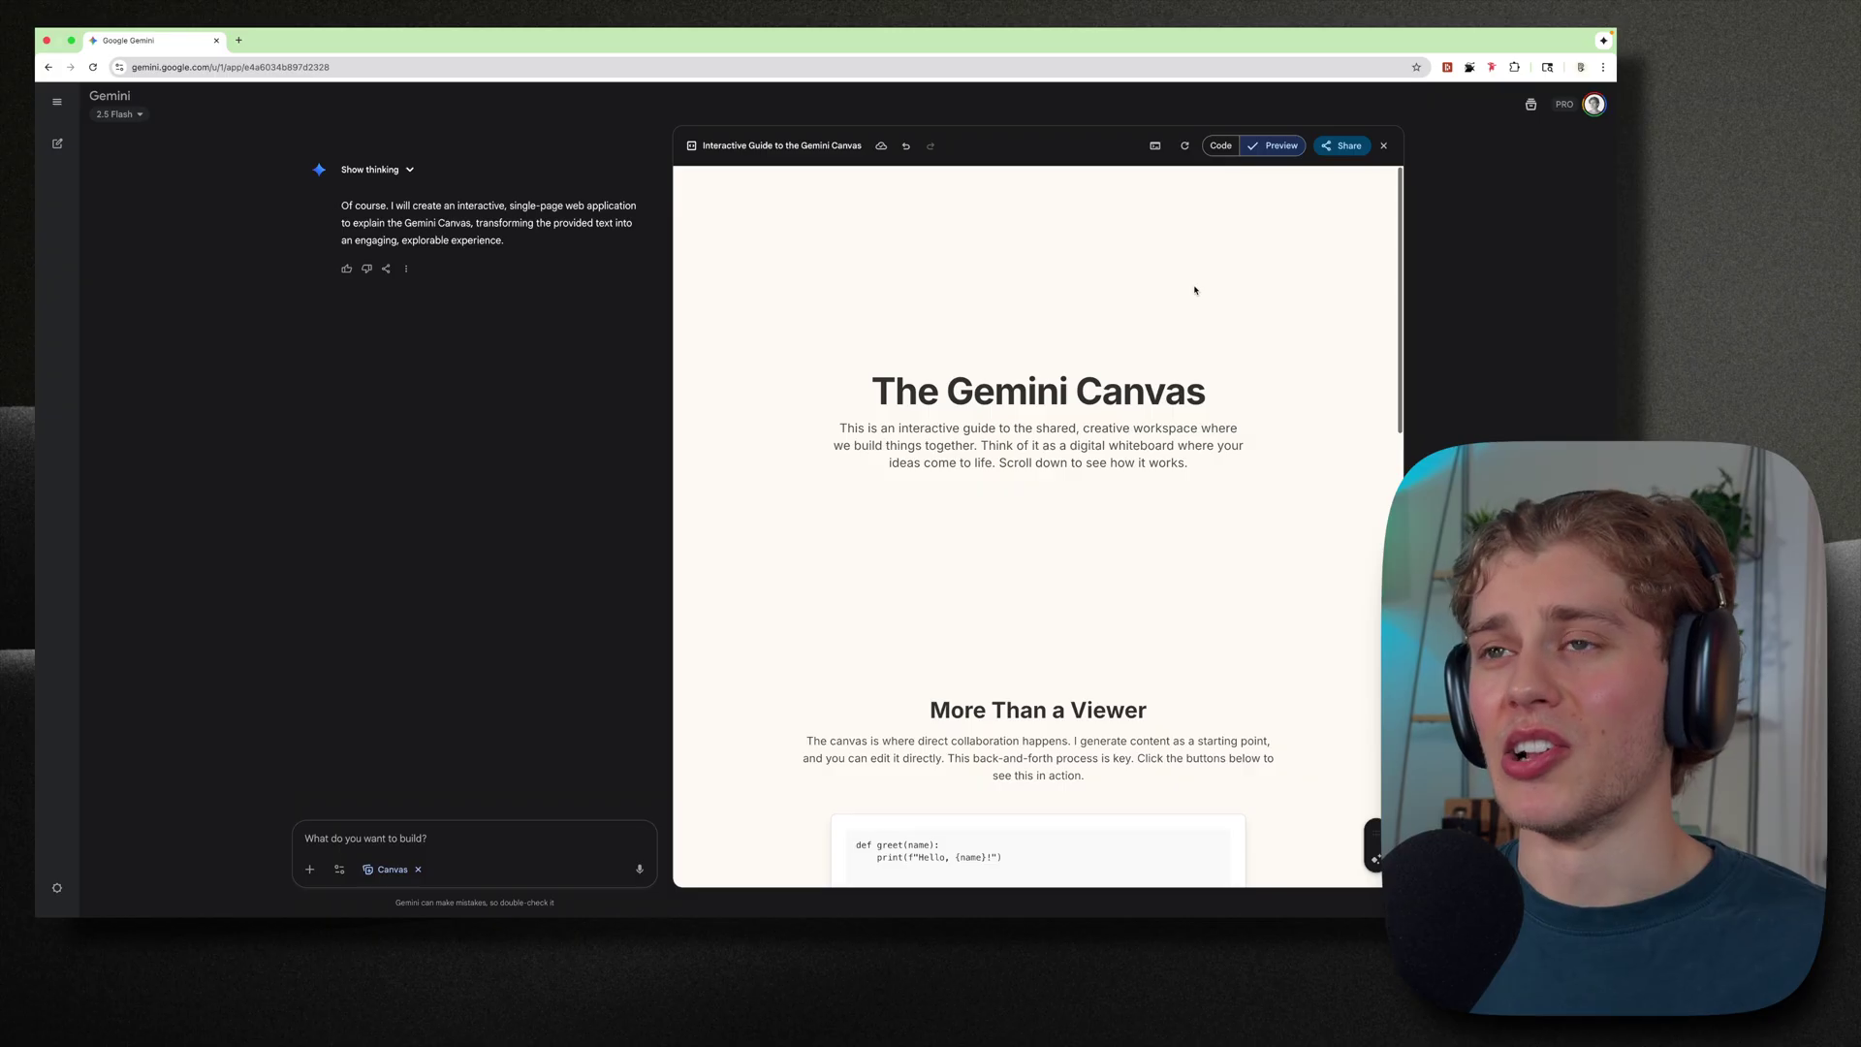
click(1343, 145)
click(1192, 252)
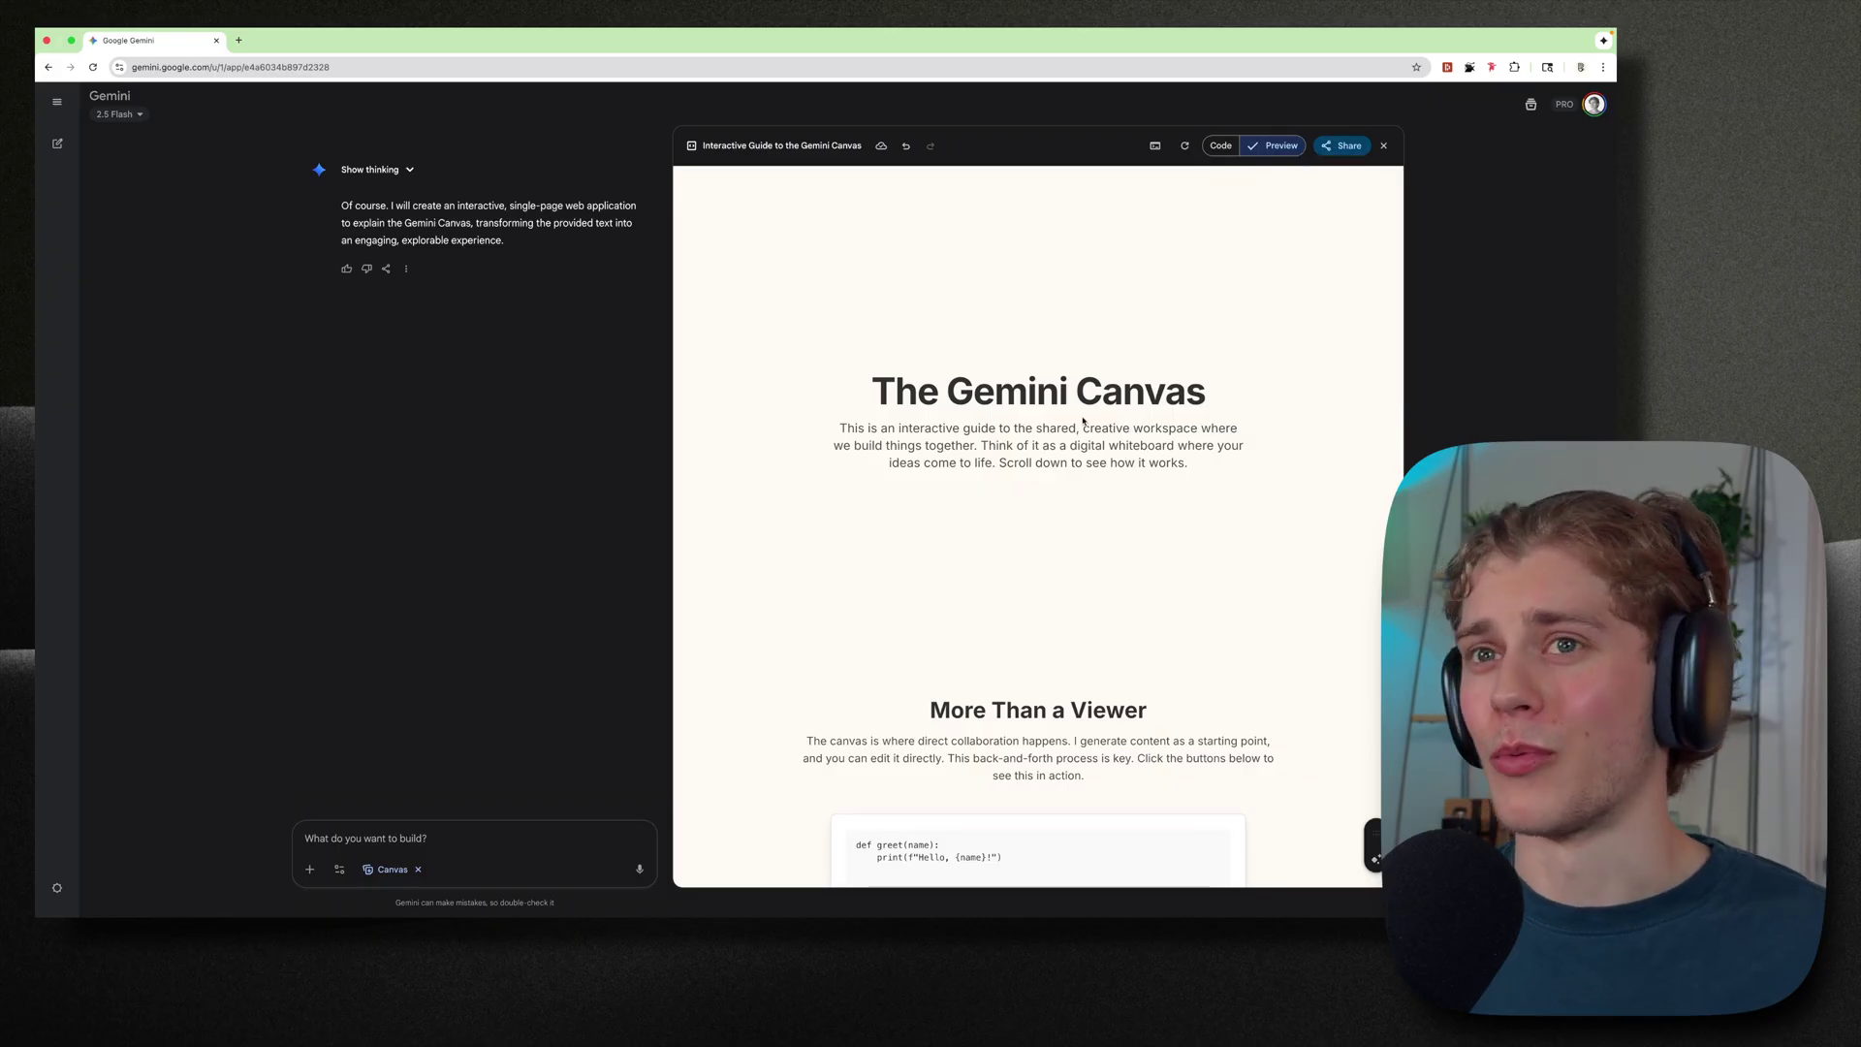
scroll(705, 340, down, 5)
scroll(769, 303, up, 5)
scroll(465, 301, up, 5)
scroll(461, 296, down, 10)
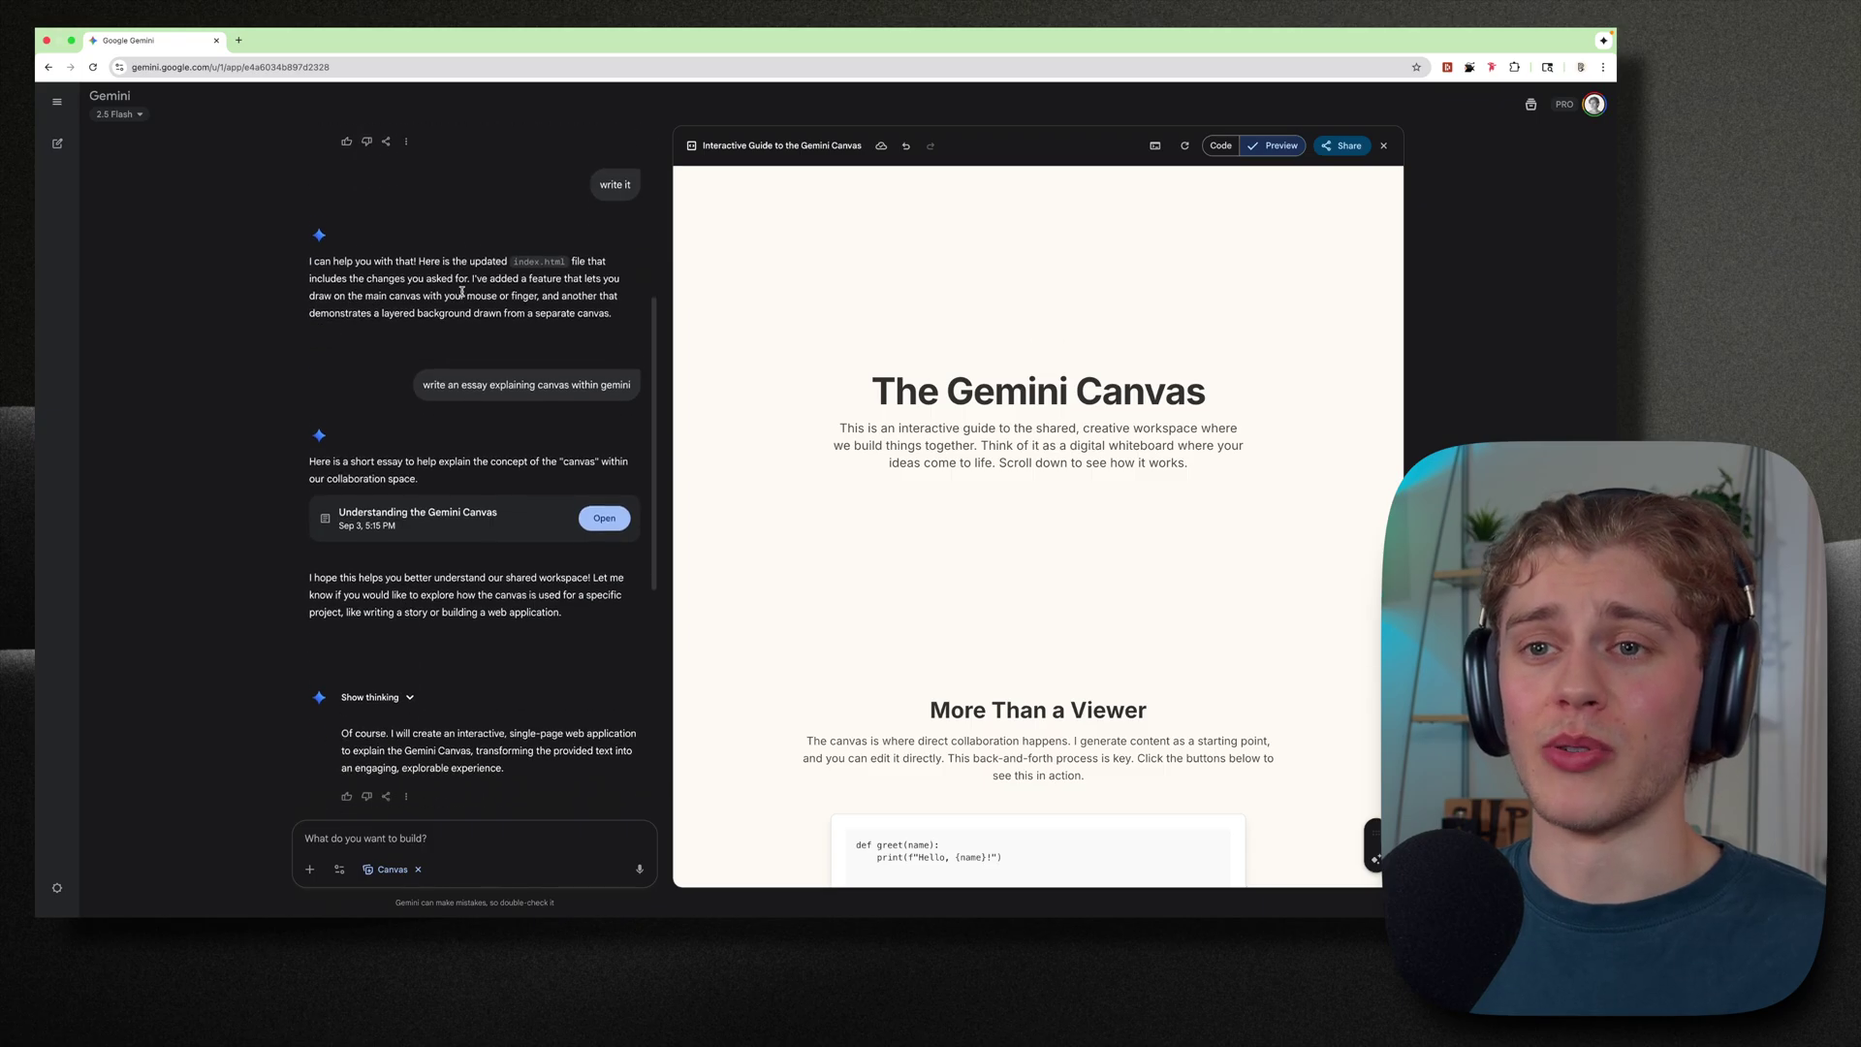
Reopen the Understanding the Gemini Canvas essay and generate an Audio Overview of it
click(606, 419)
click(1337, 146)
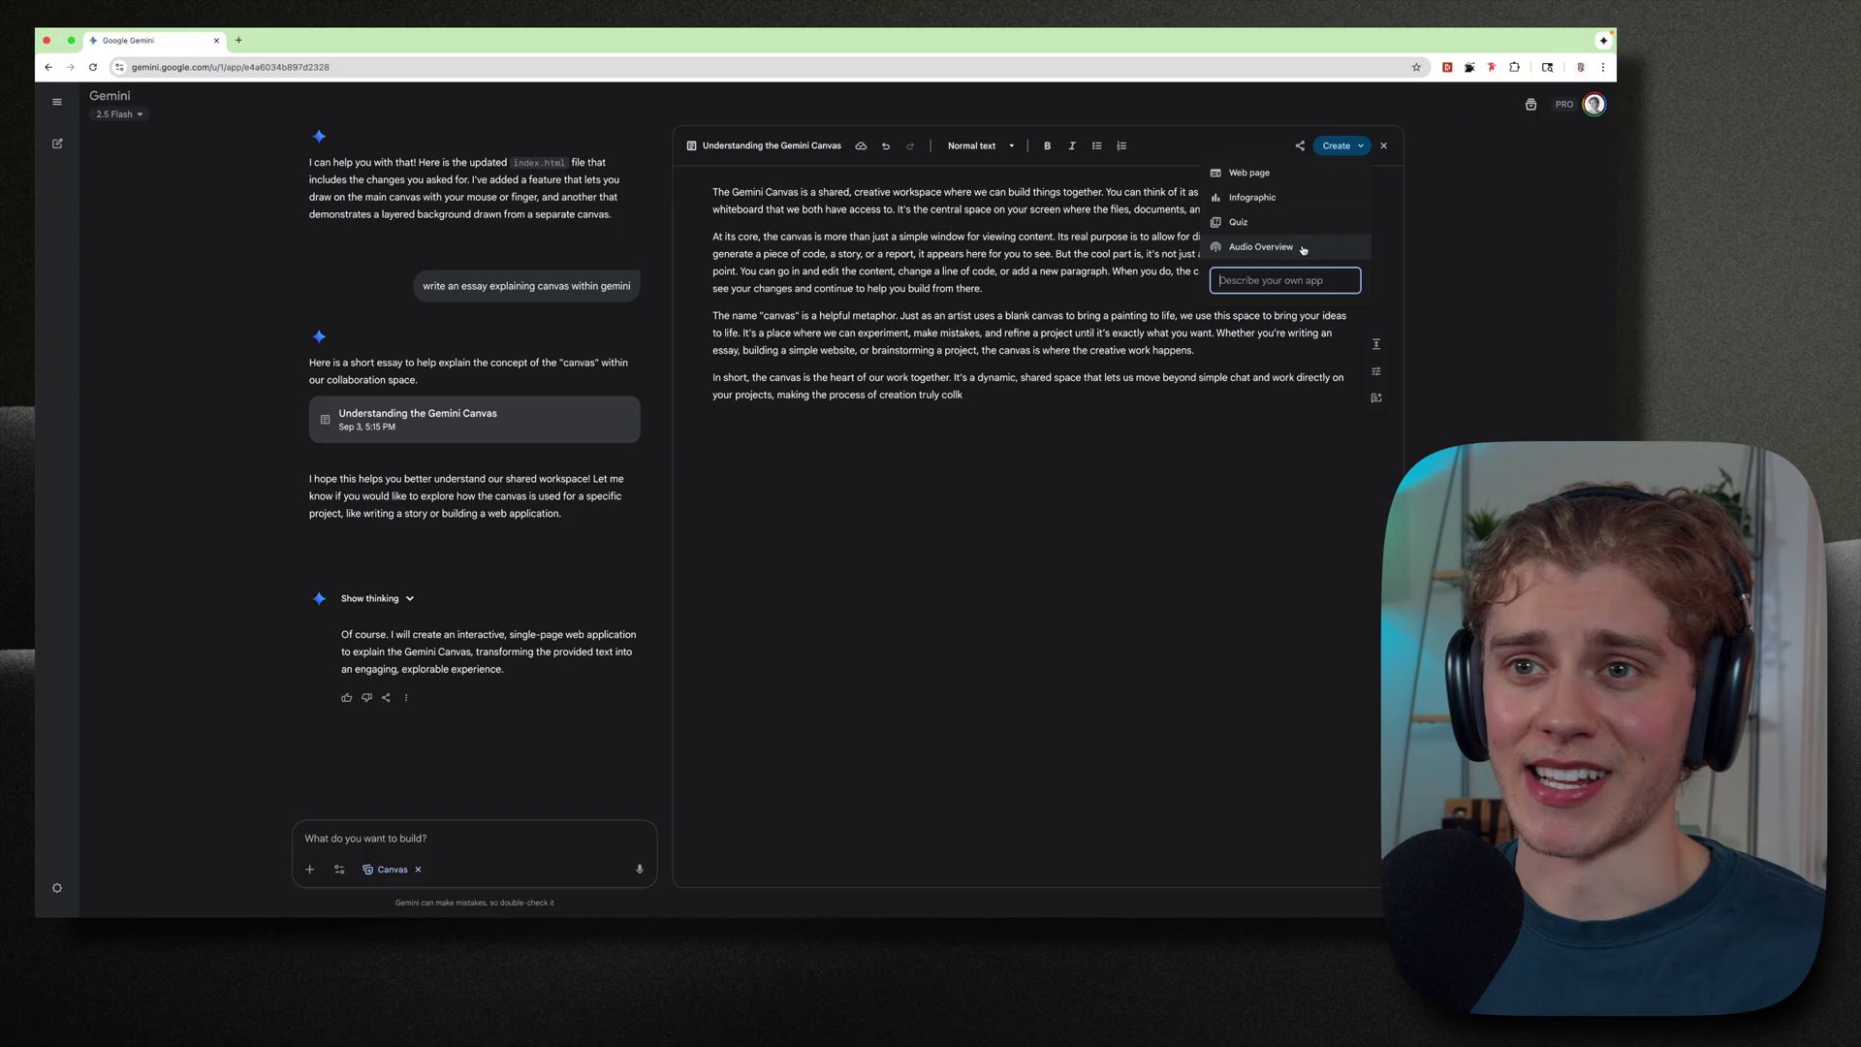
click(1260, 248)
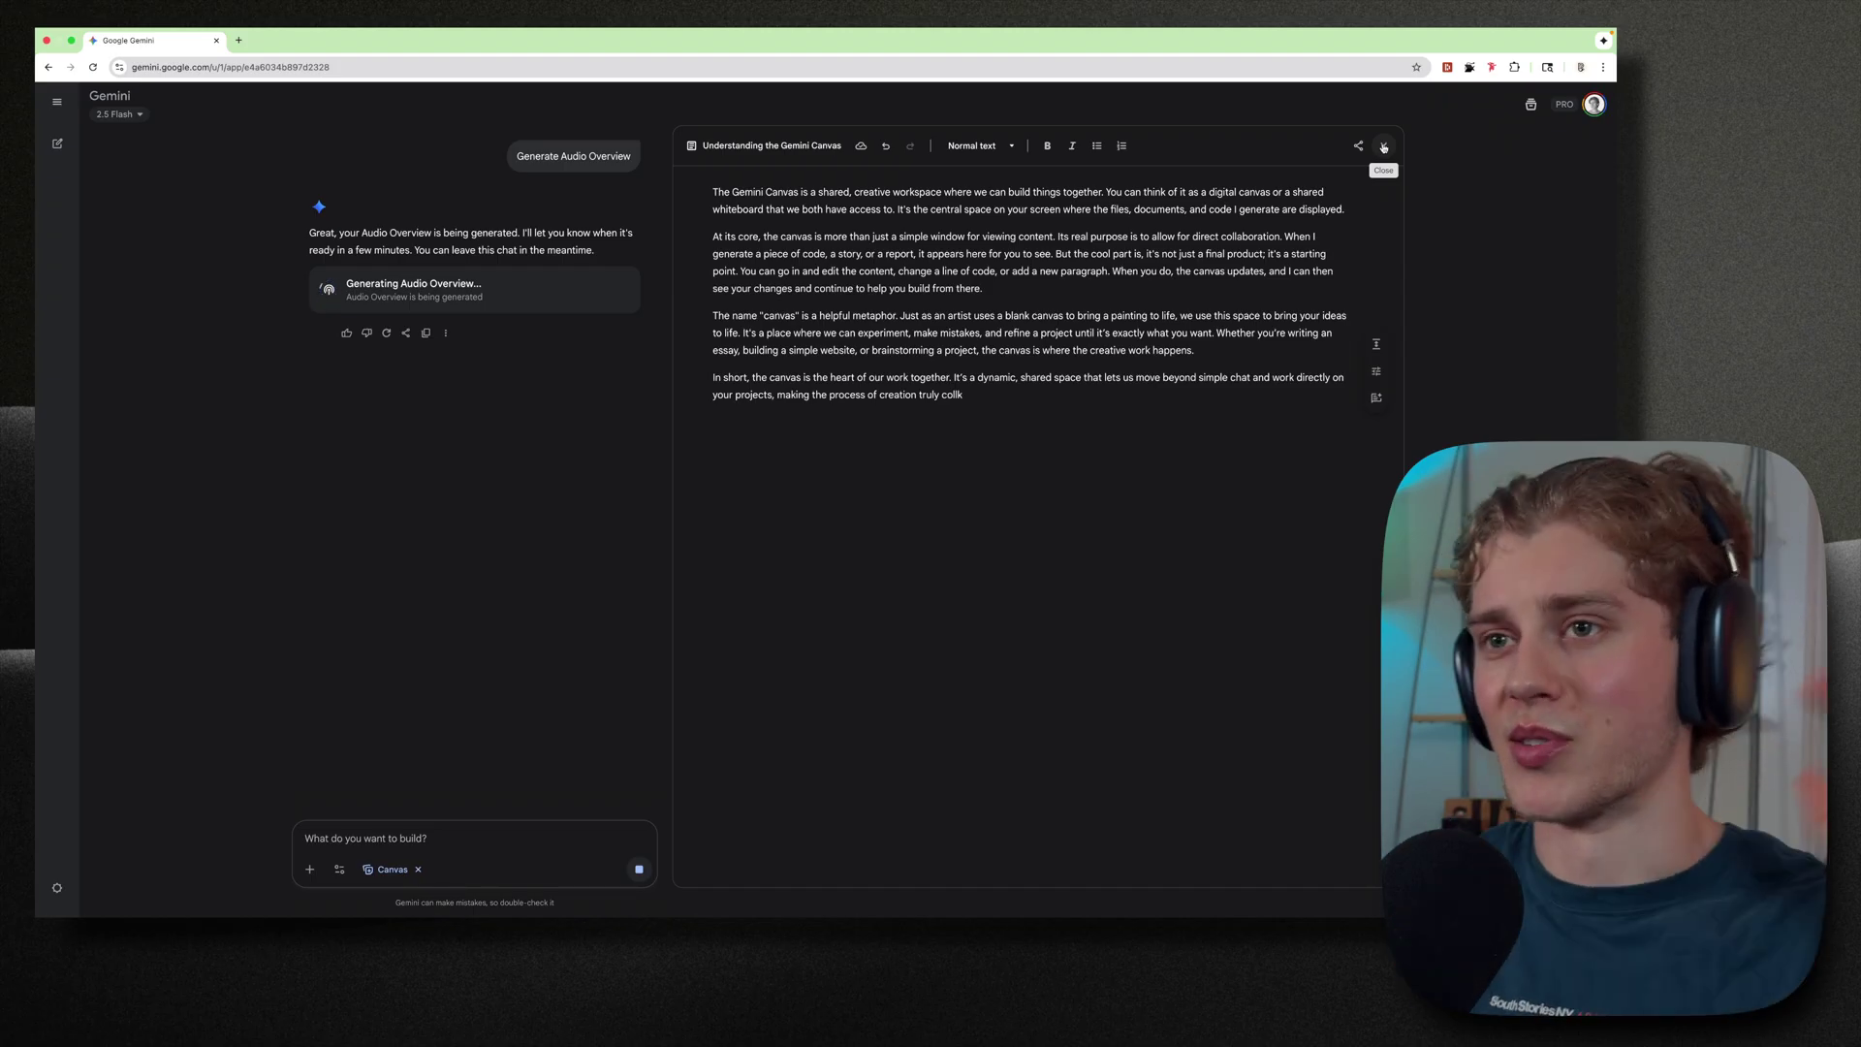
Close the canvas panel, remove the Canvas chip, and switch the prompt to Guided Learning
click(1383, 146)
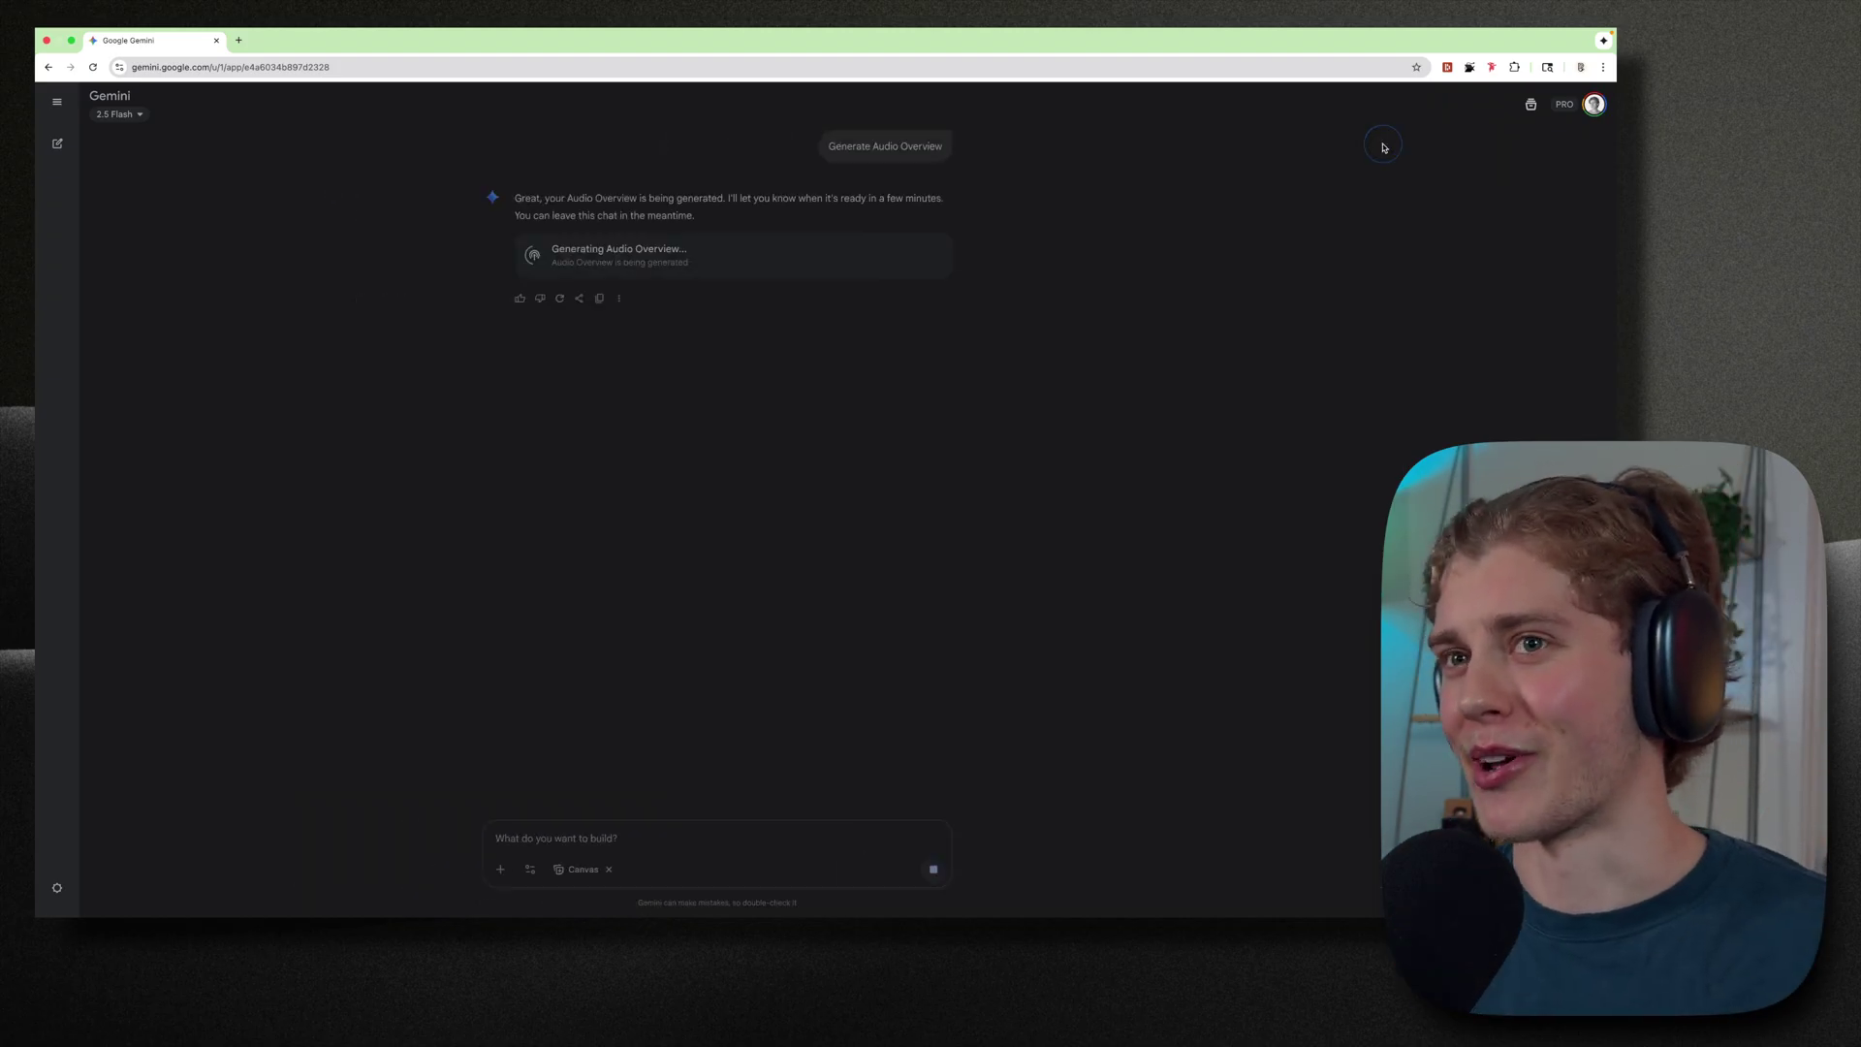
click(736, 872)
click(663, 869)
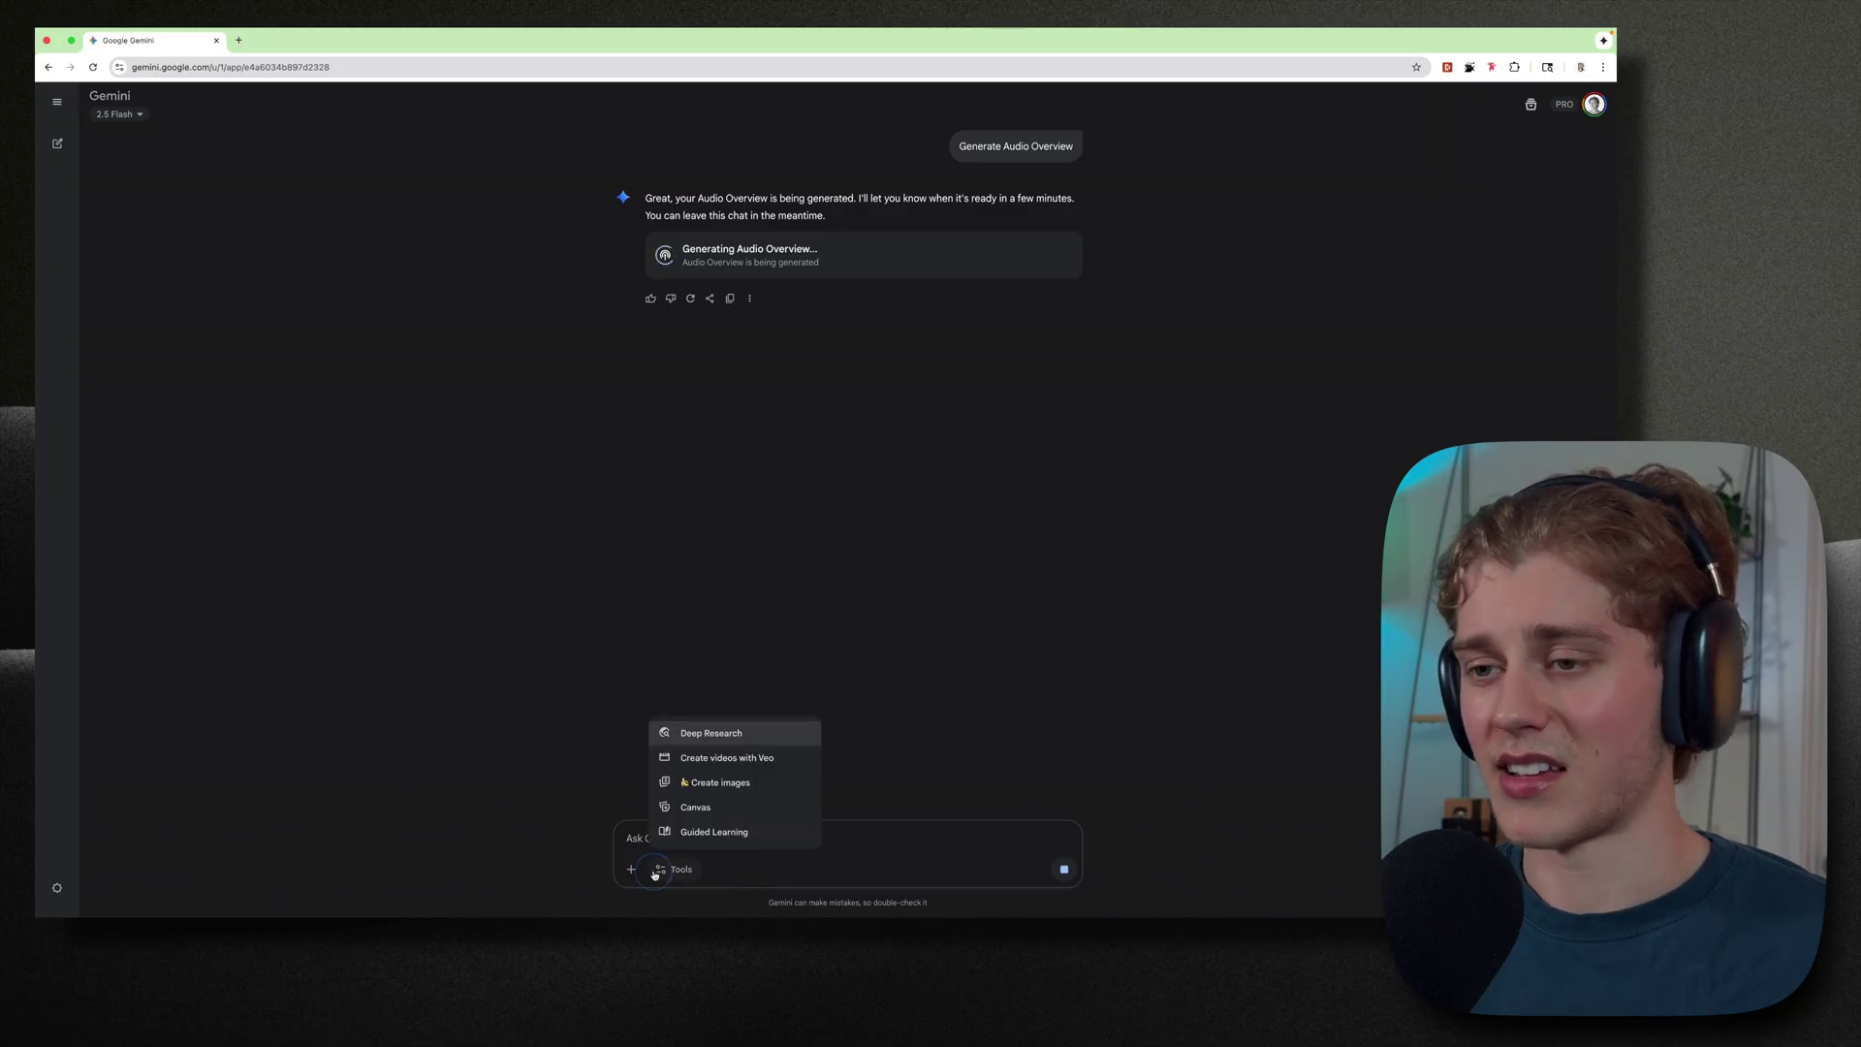
click(699, 833)
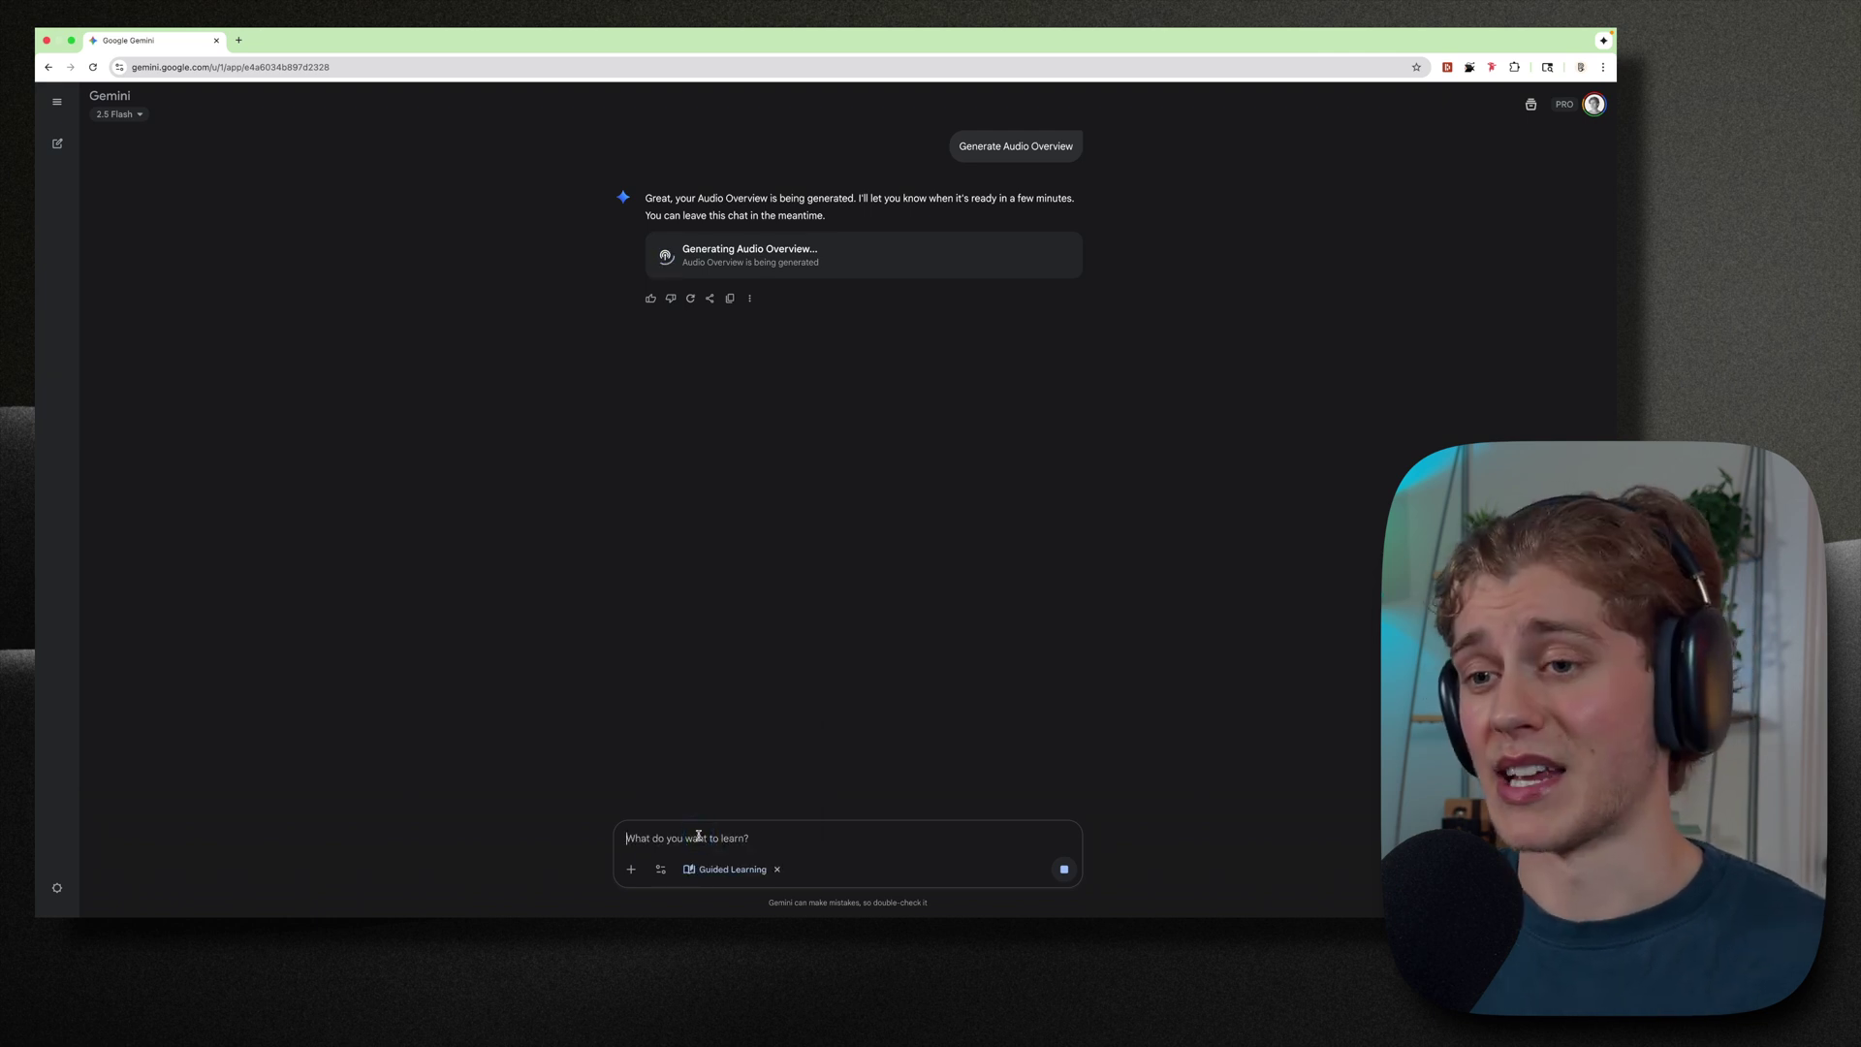
Turn Guided Learning off and dismiss the Tools list, leaving no tool active
click(777, 870)
click(672, 870)
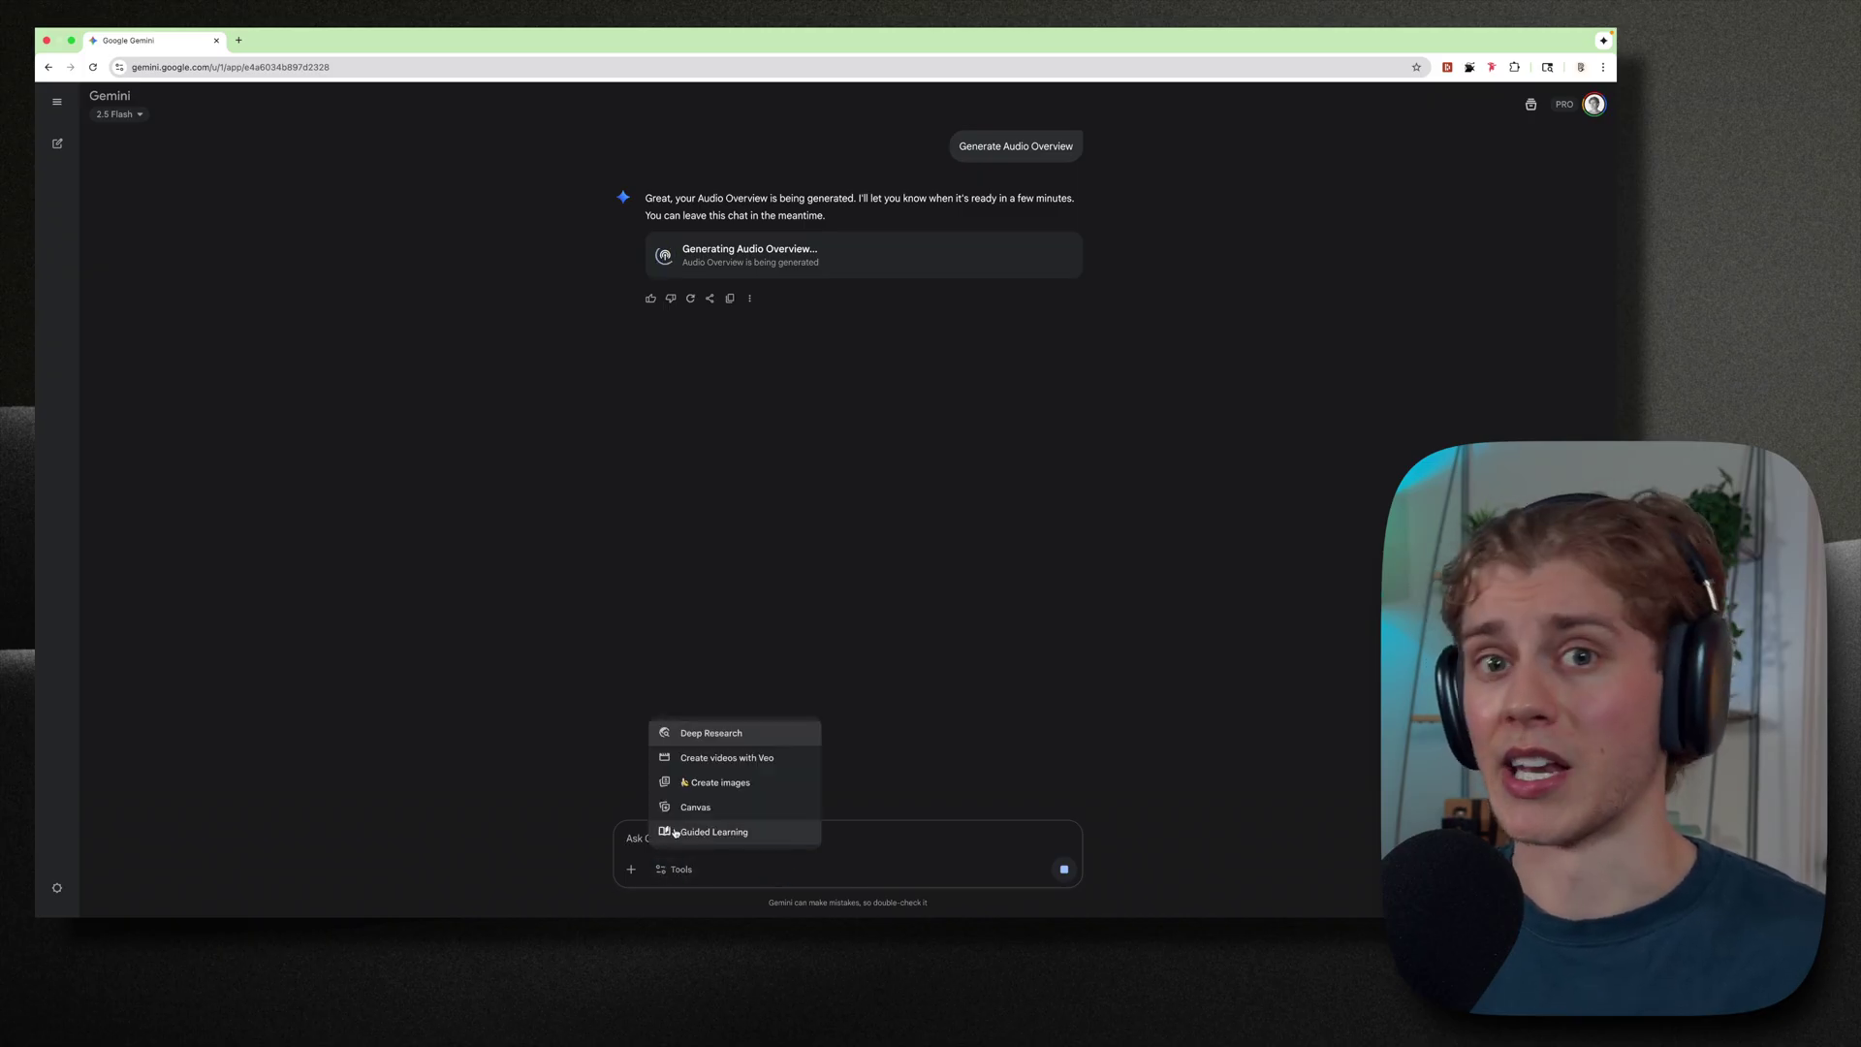
click(1135, 864)
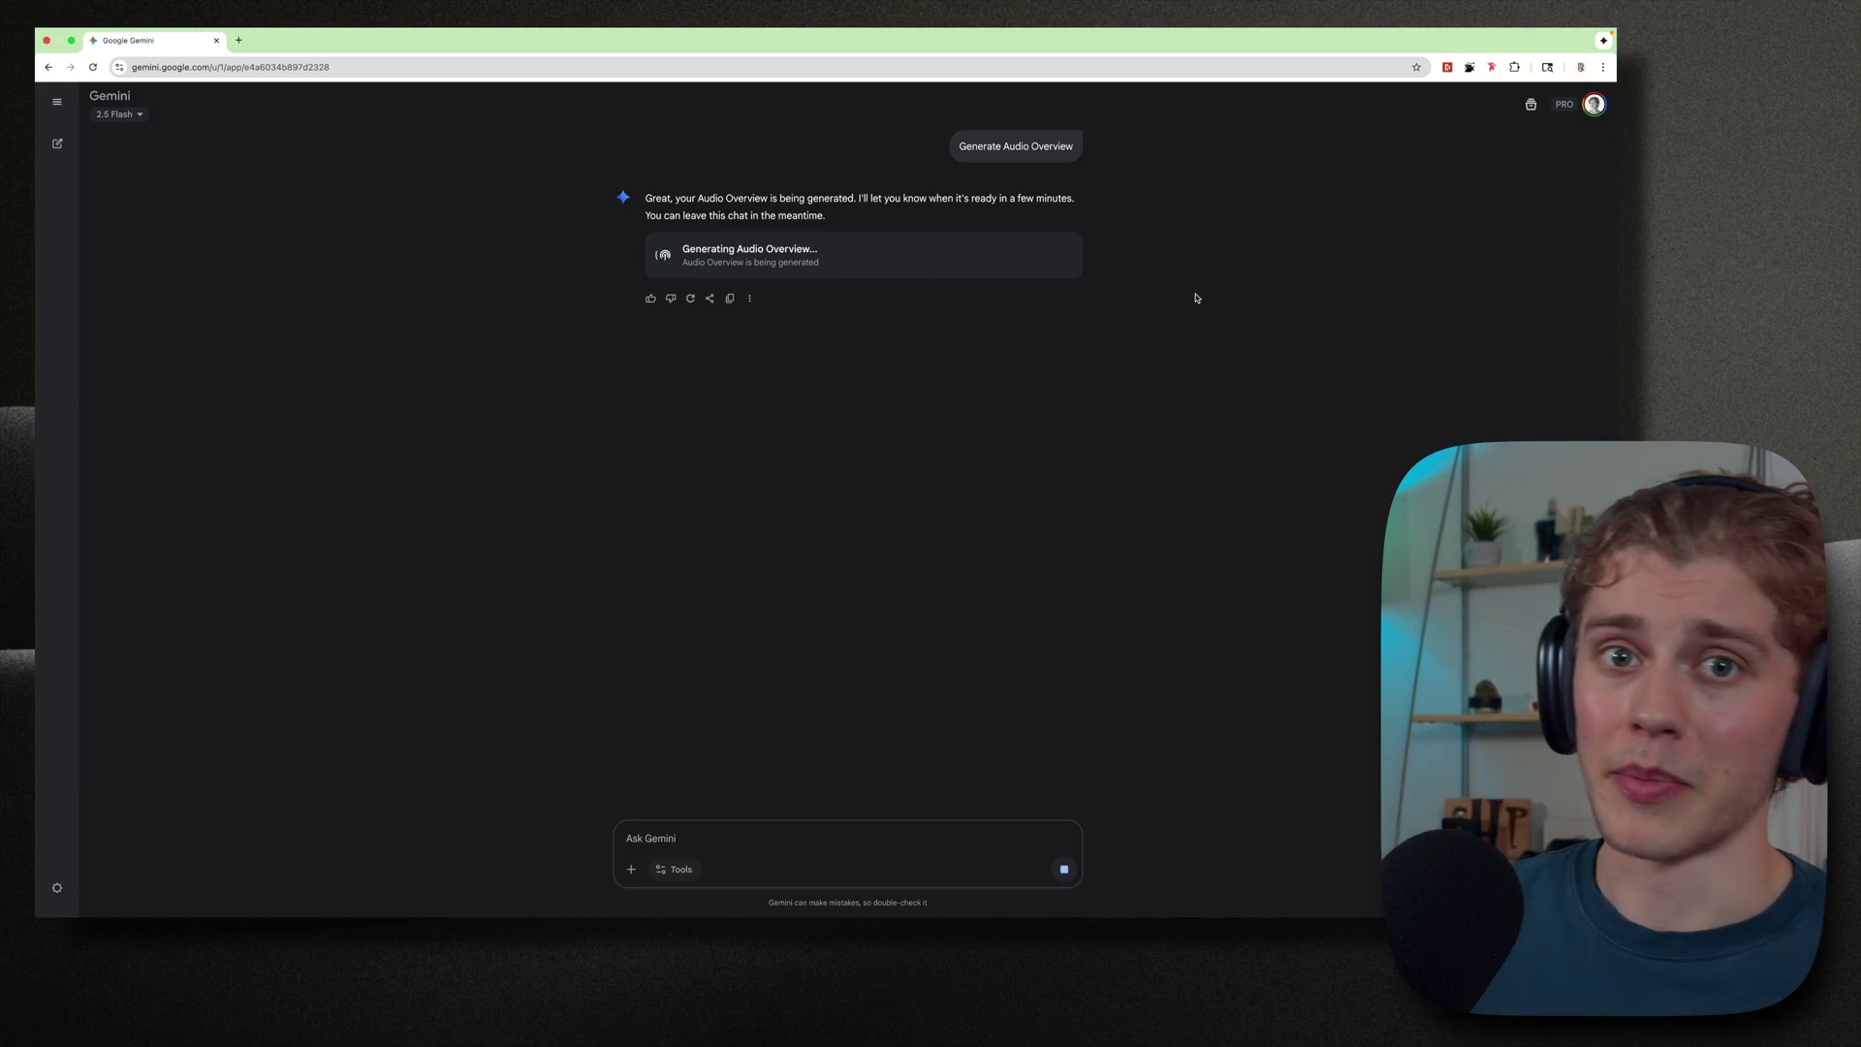
click(1531, 104)
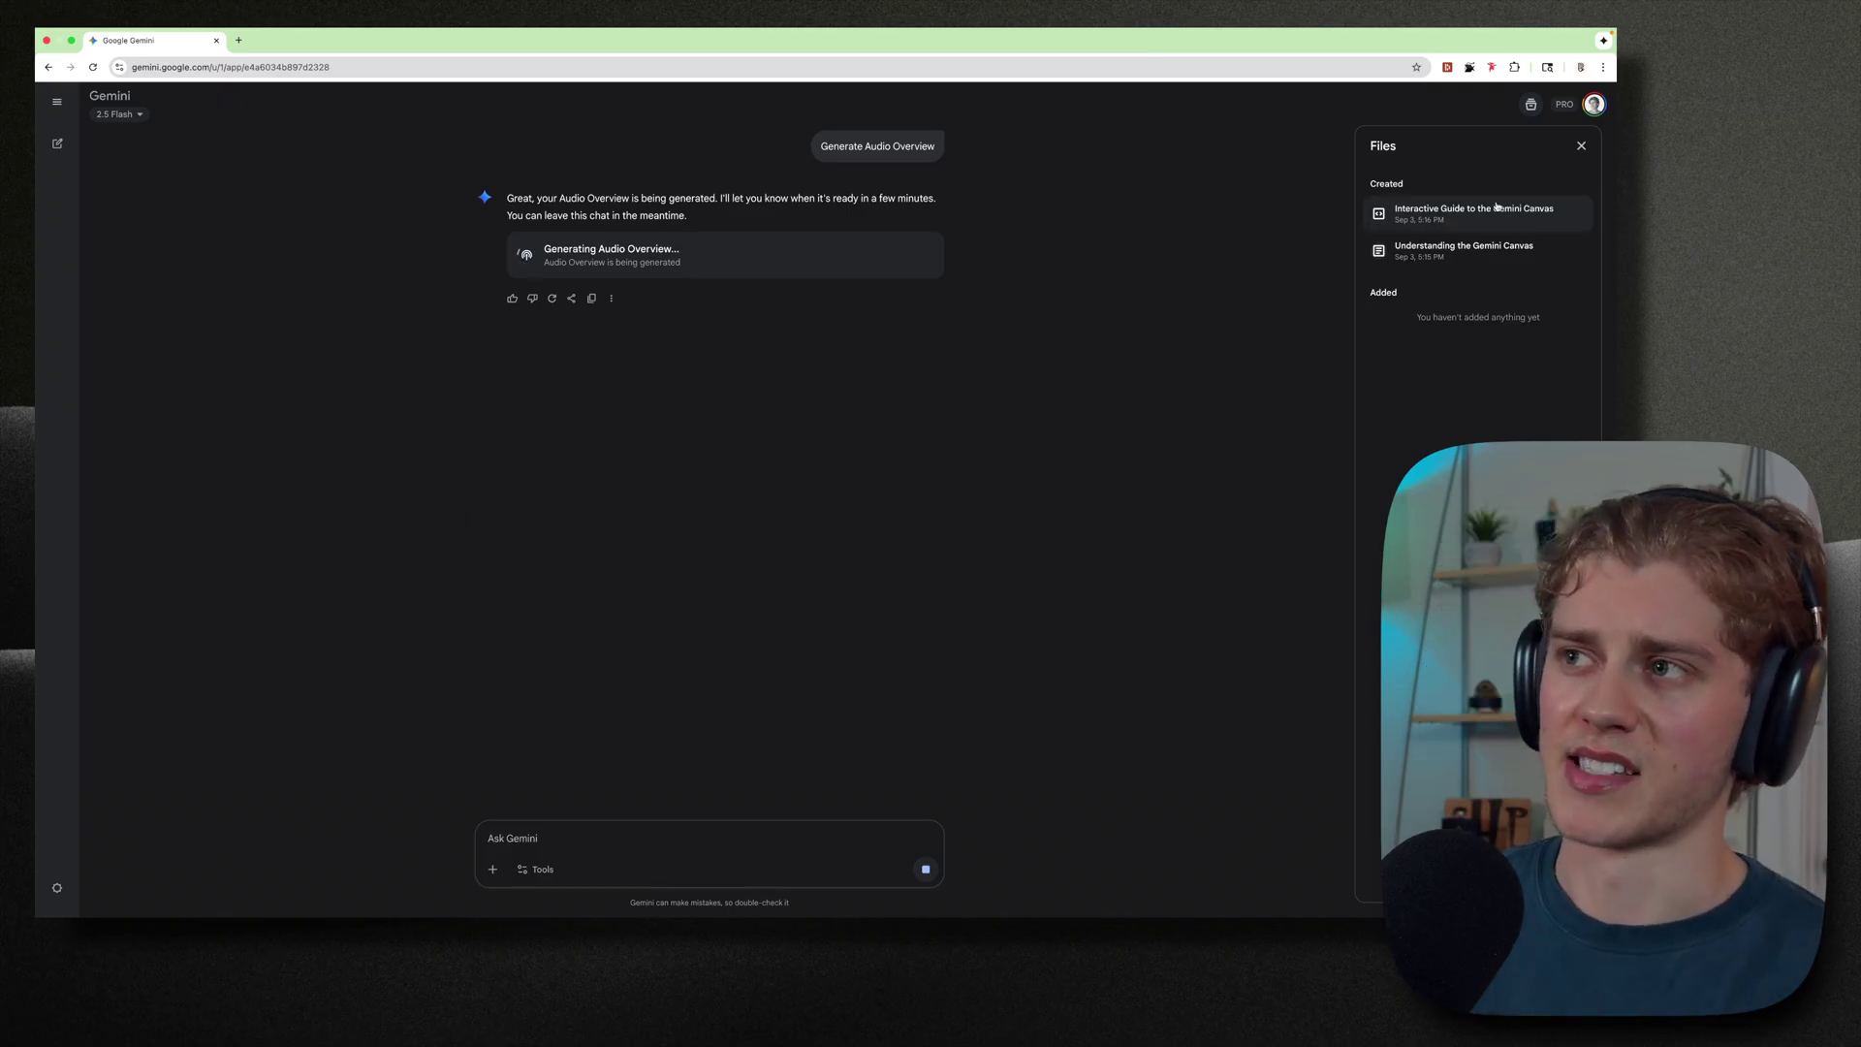
scroll(1059, 346, up, 10)
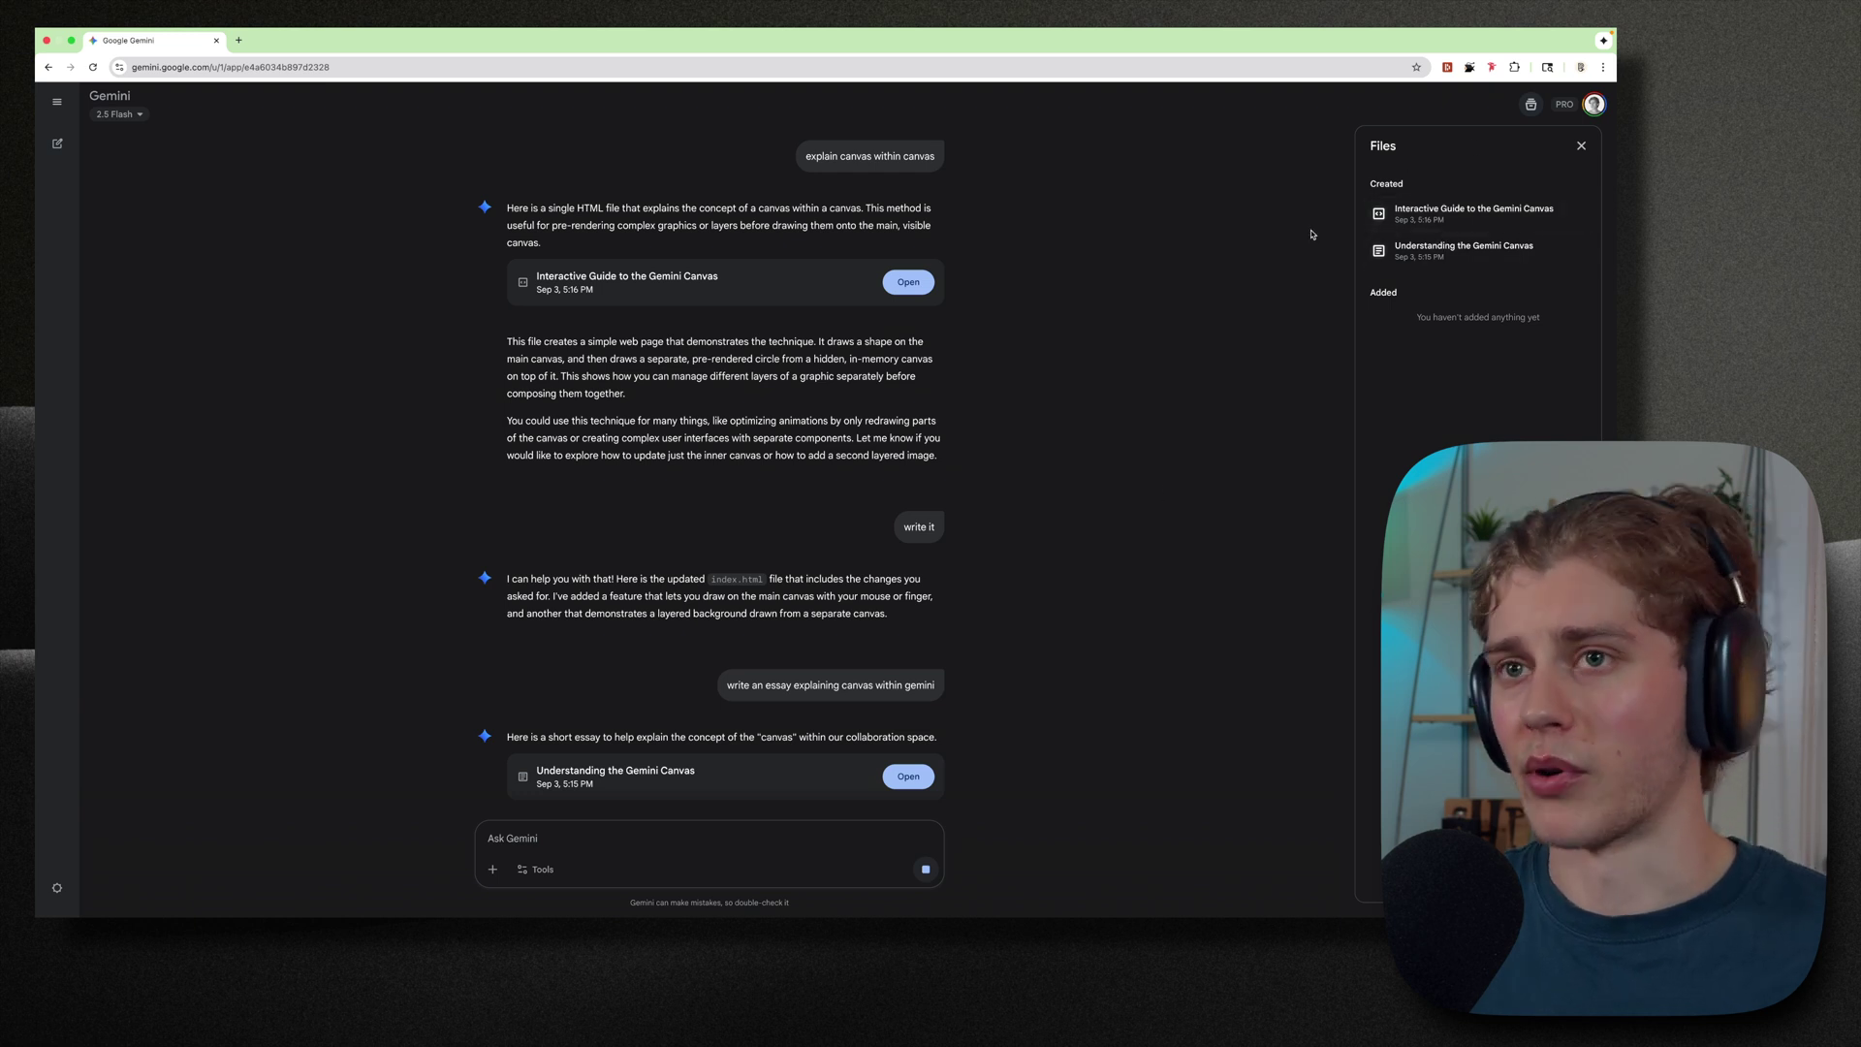
scroll(1017, 583, down, 2)
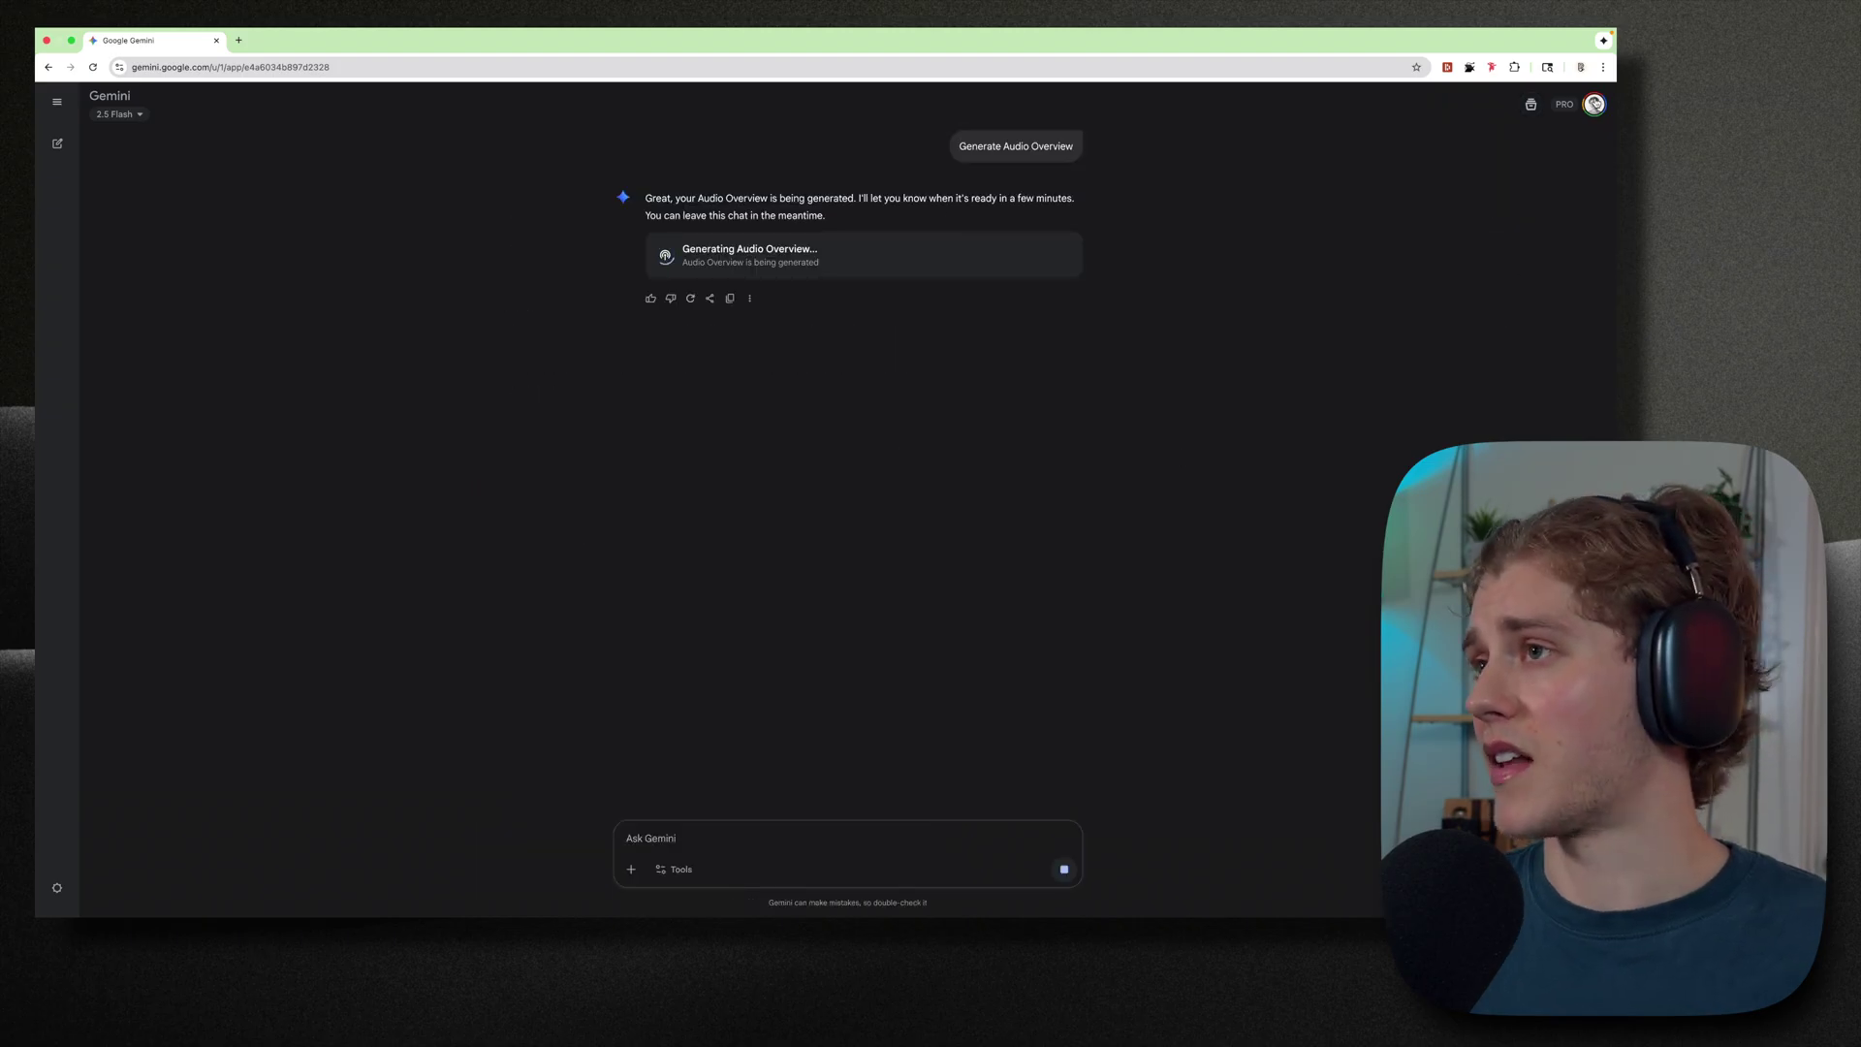
click(1593, 104)
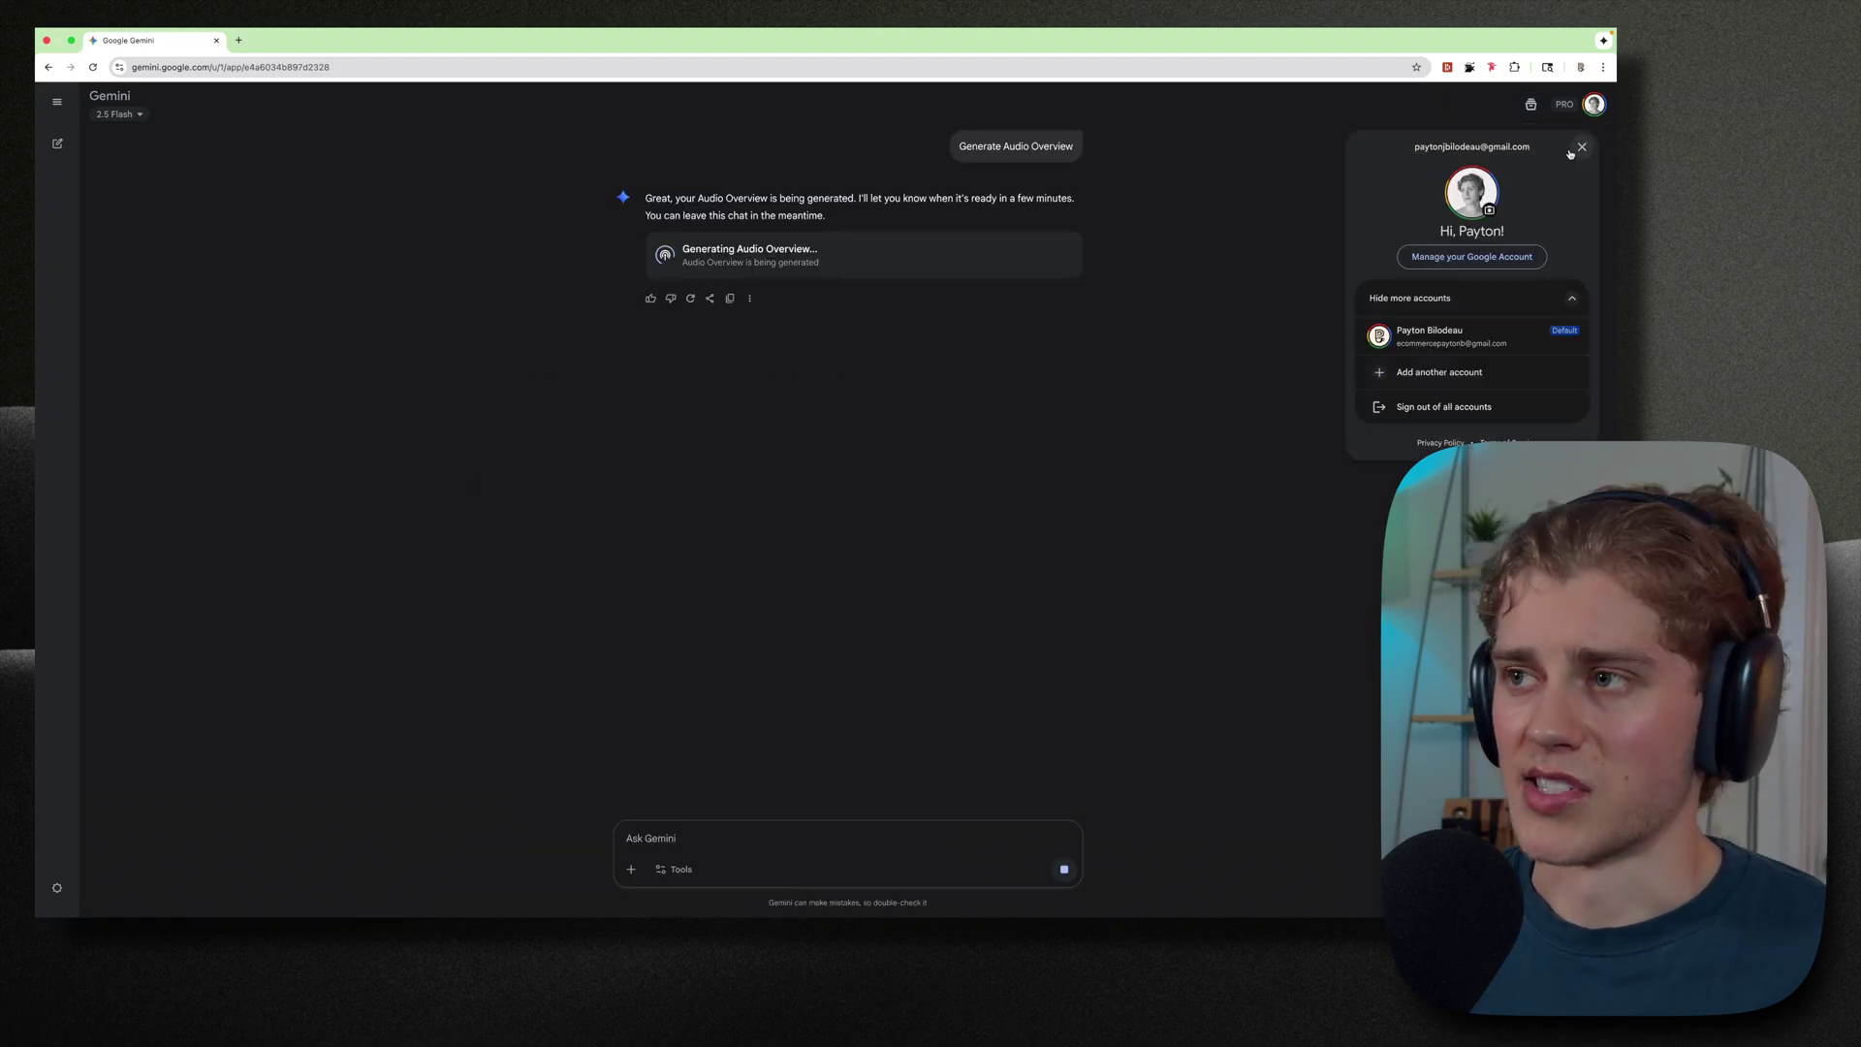
click(1571, 152)
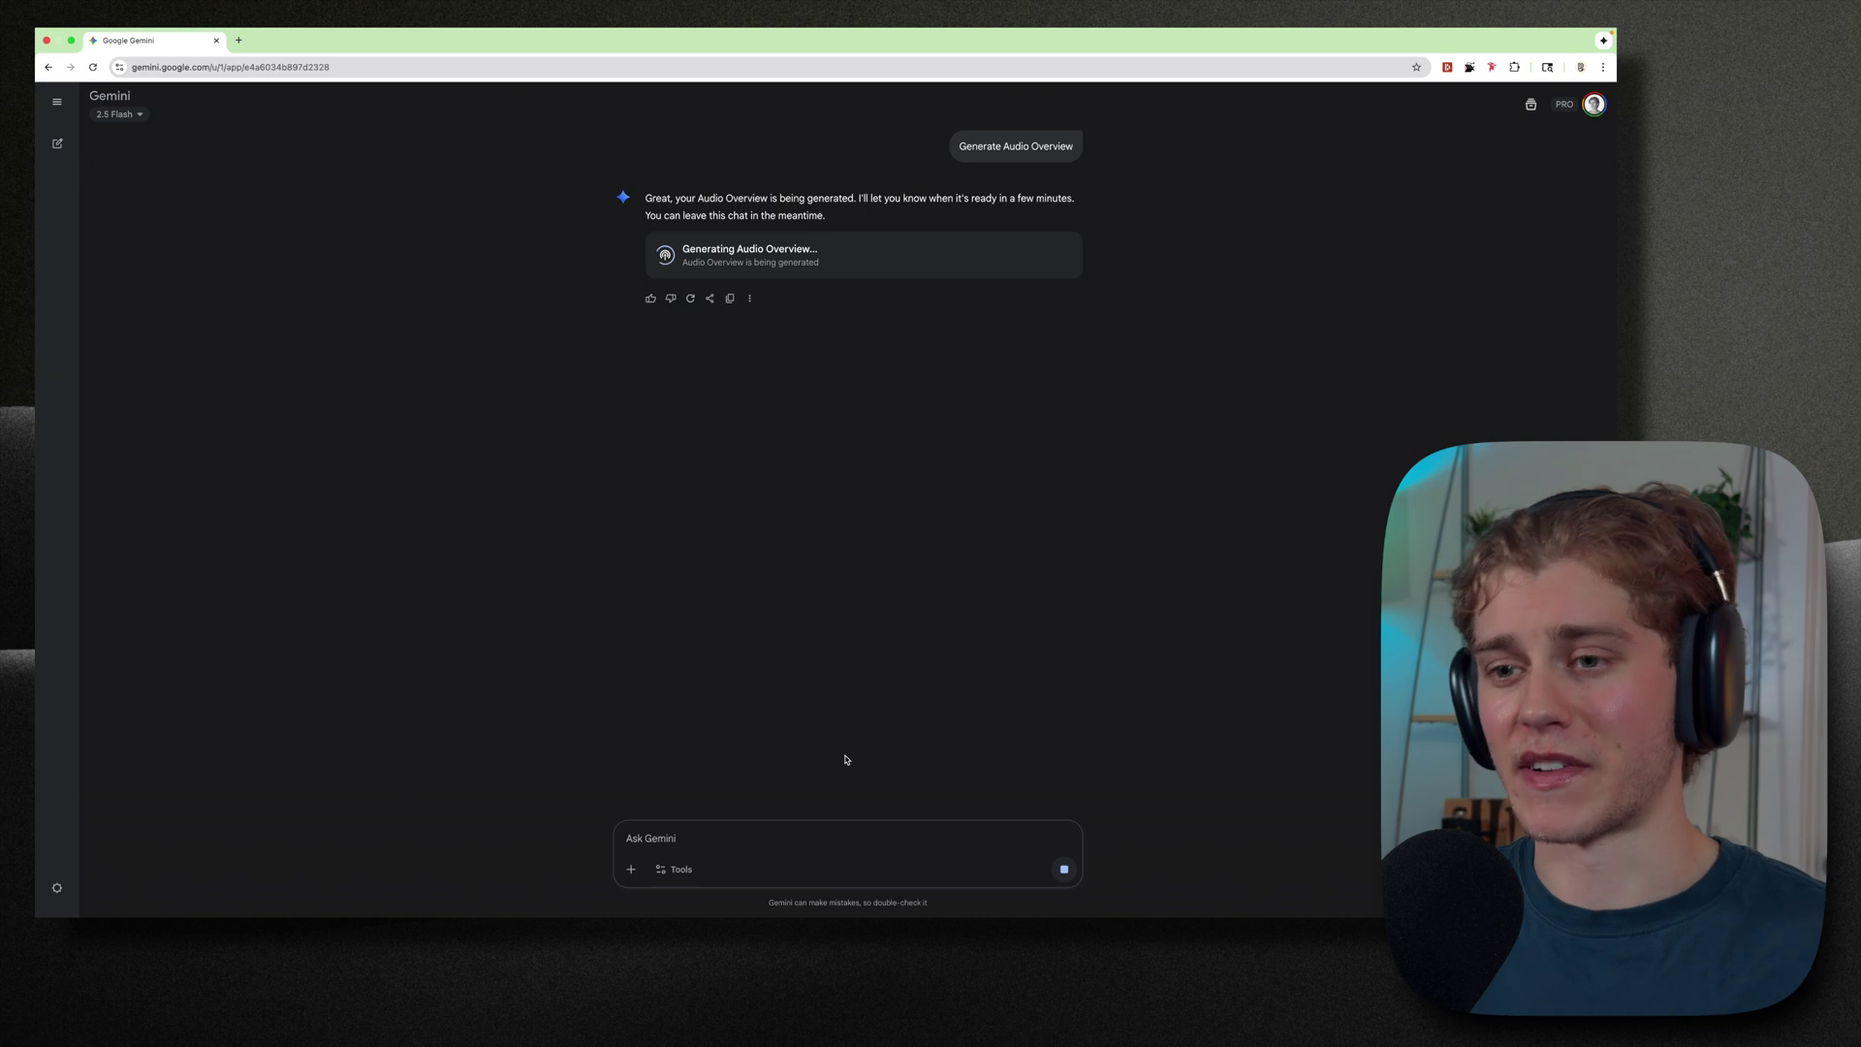
Type placeholder test text in the prompt box, expand it to full height, then restore it
text(ljhsabdfgjkh)
key(alt+BackSpace)
text(;ojsd;kgj)
key(Return)
key(Return)
click(1064, 752)
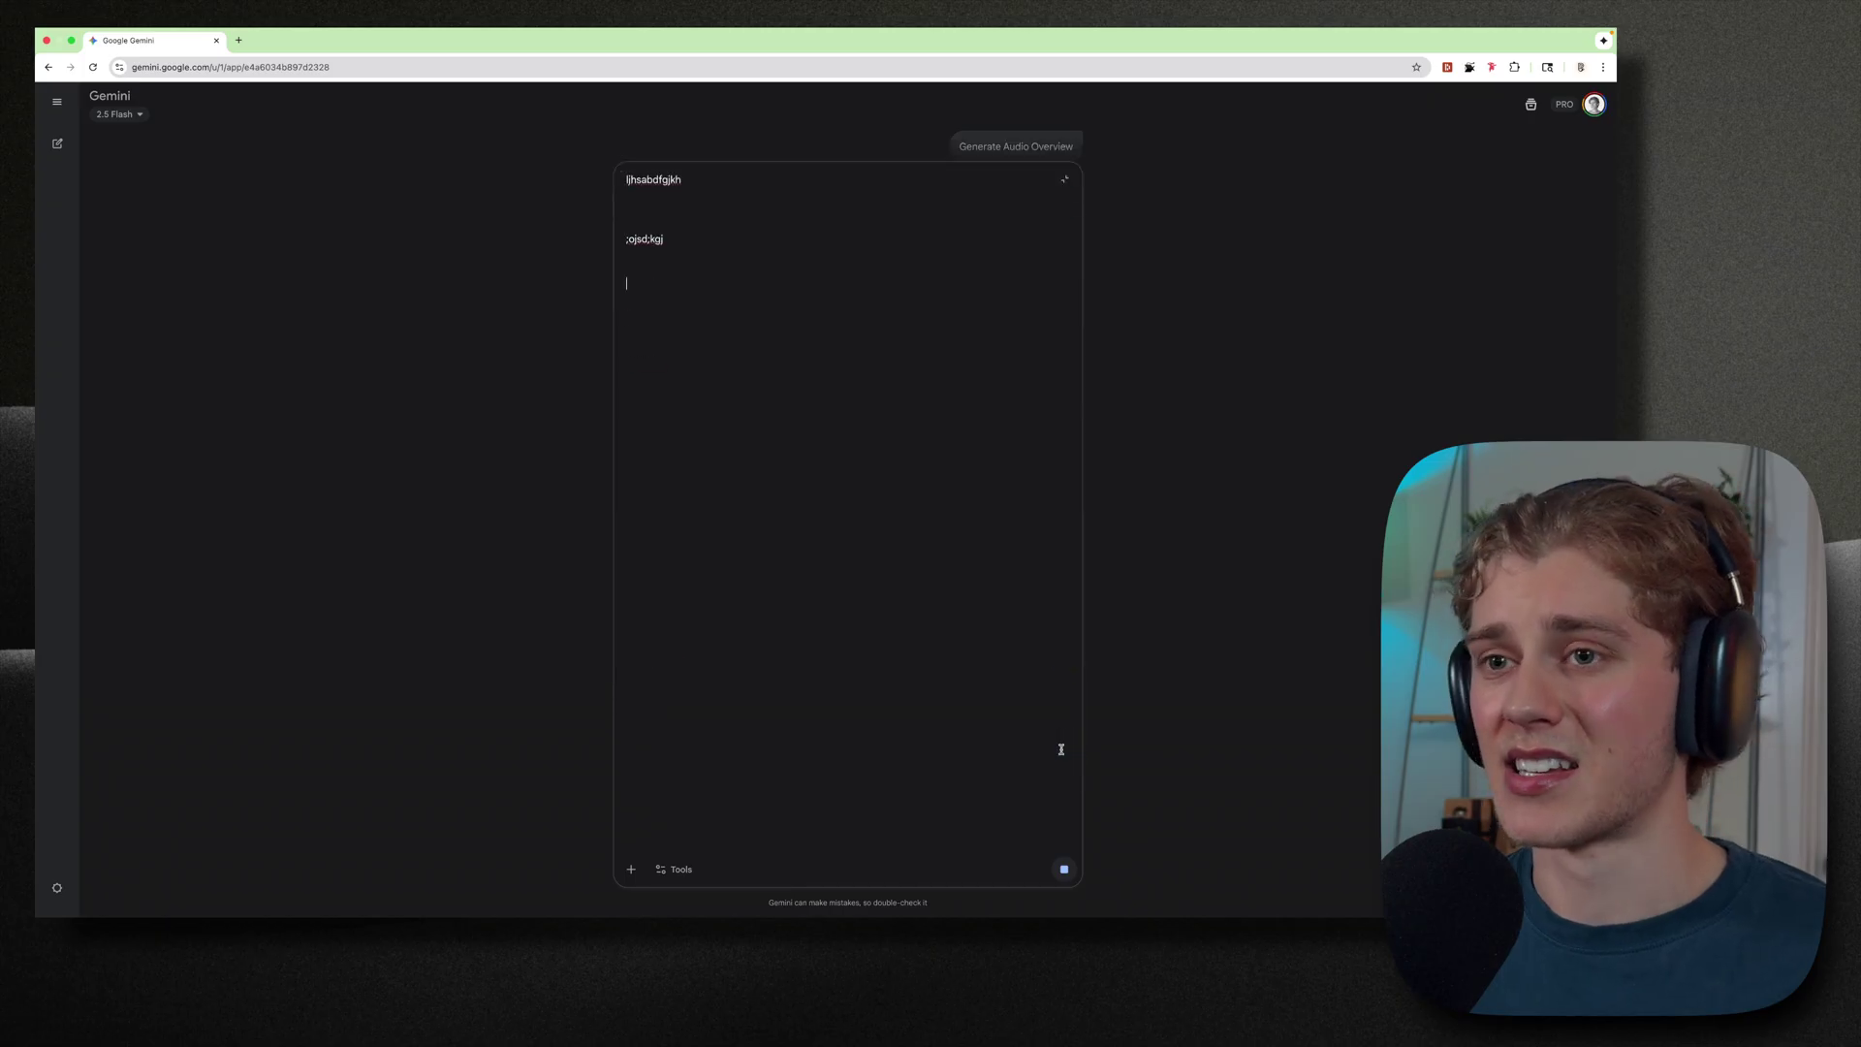
click(1065, 181)
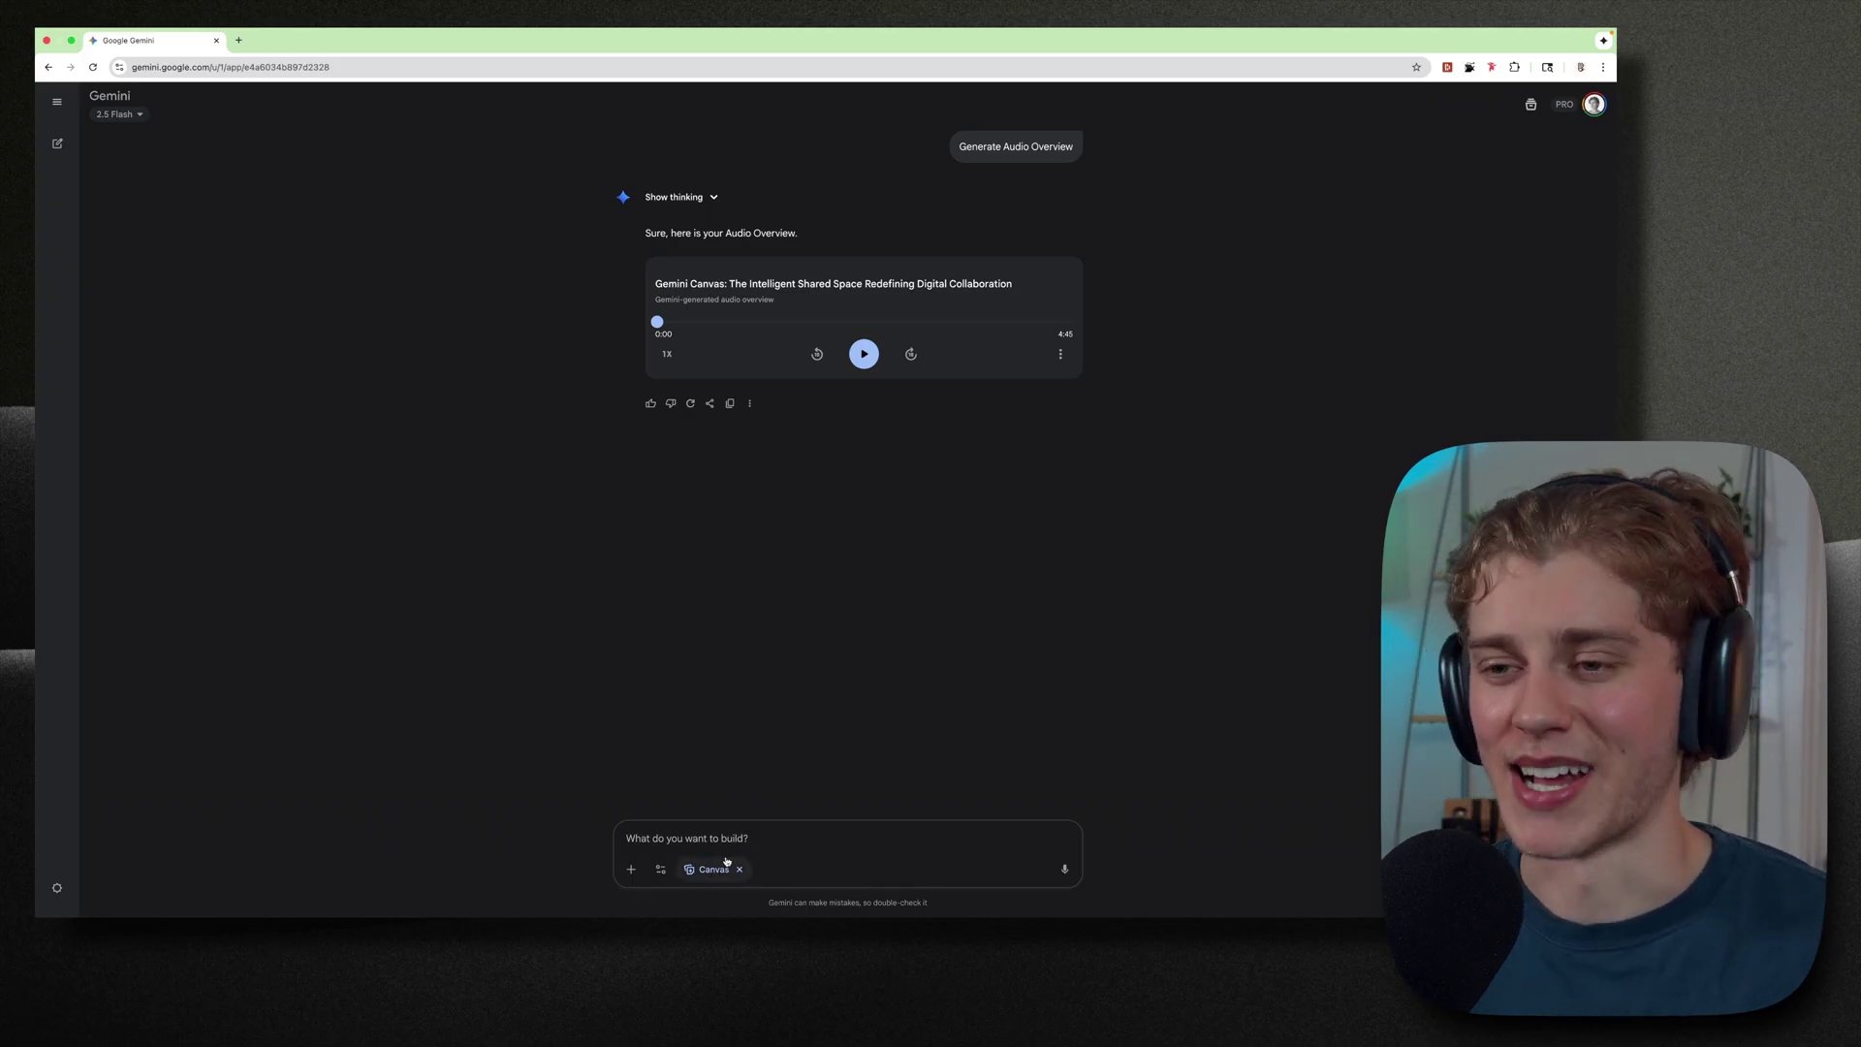
Play the Audio Overview at 1.5x, skip ahead to 2:32, pause, and glance at its download and sharing options
click(863, 355)
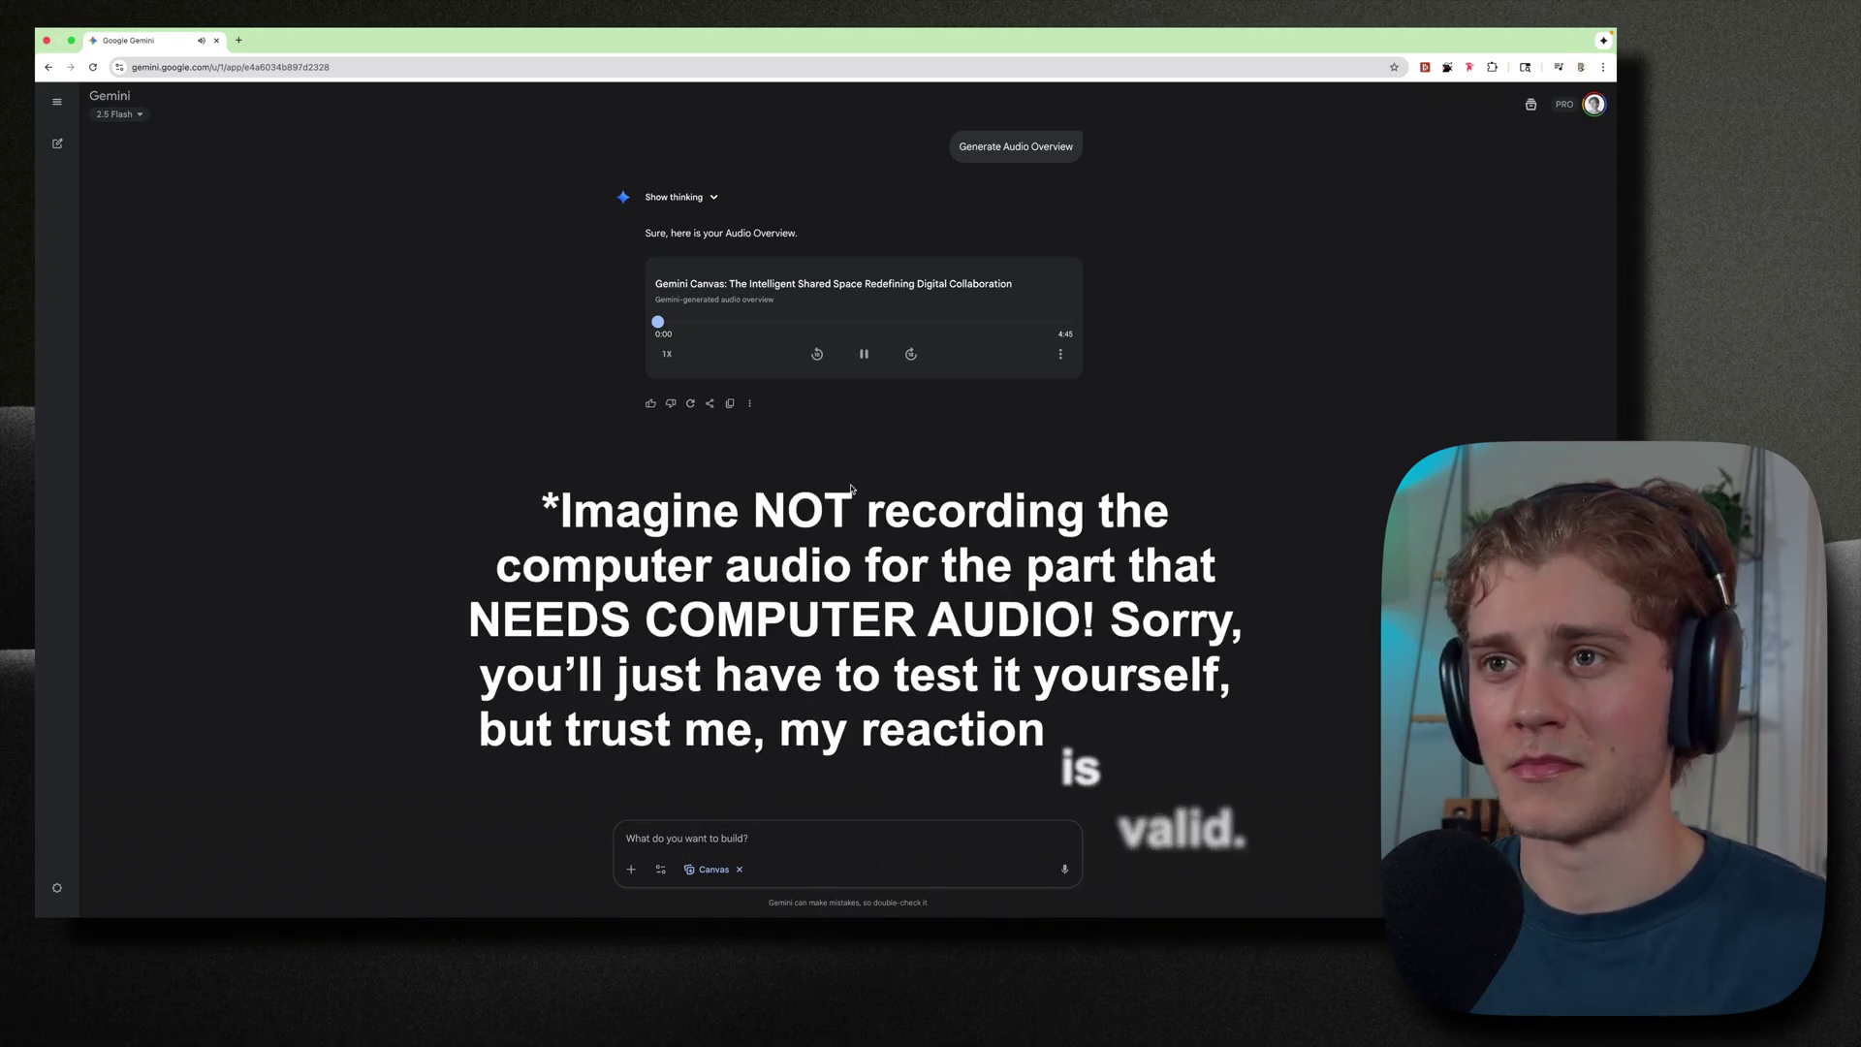
click(665, 353)
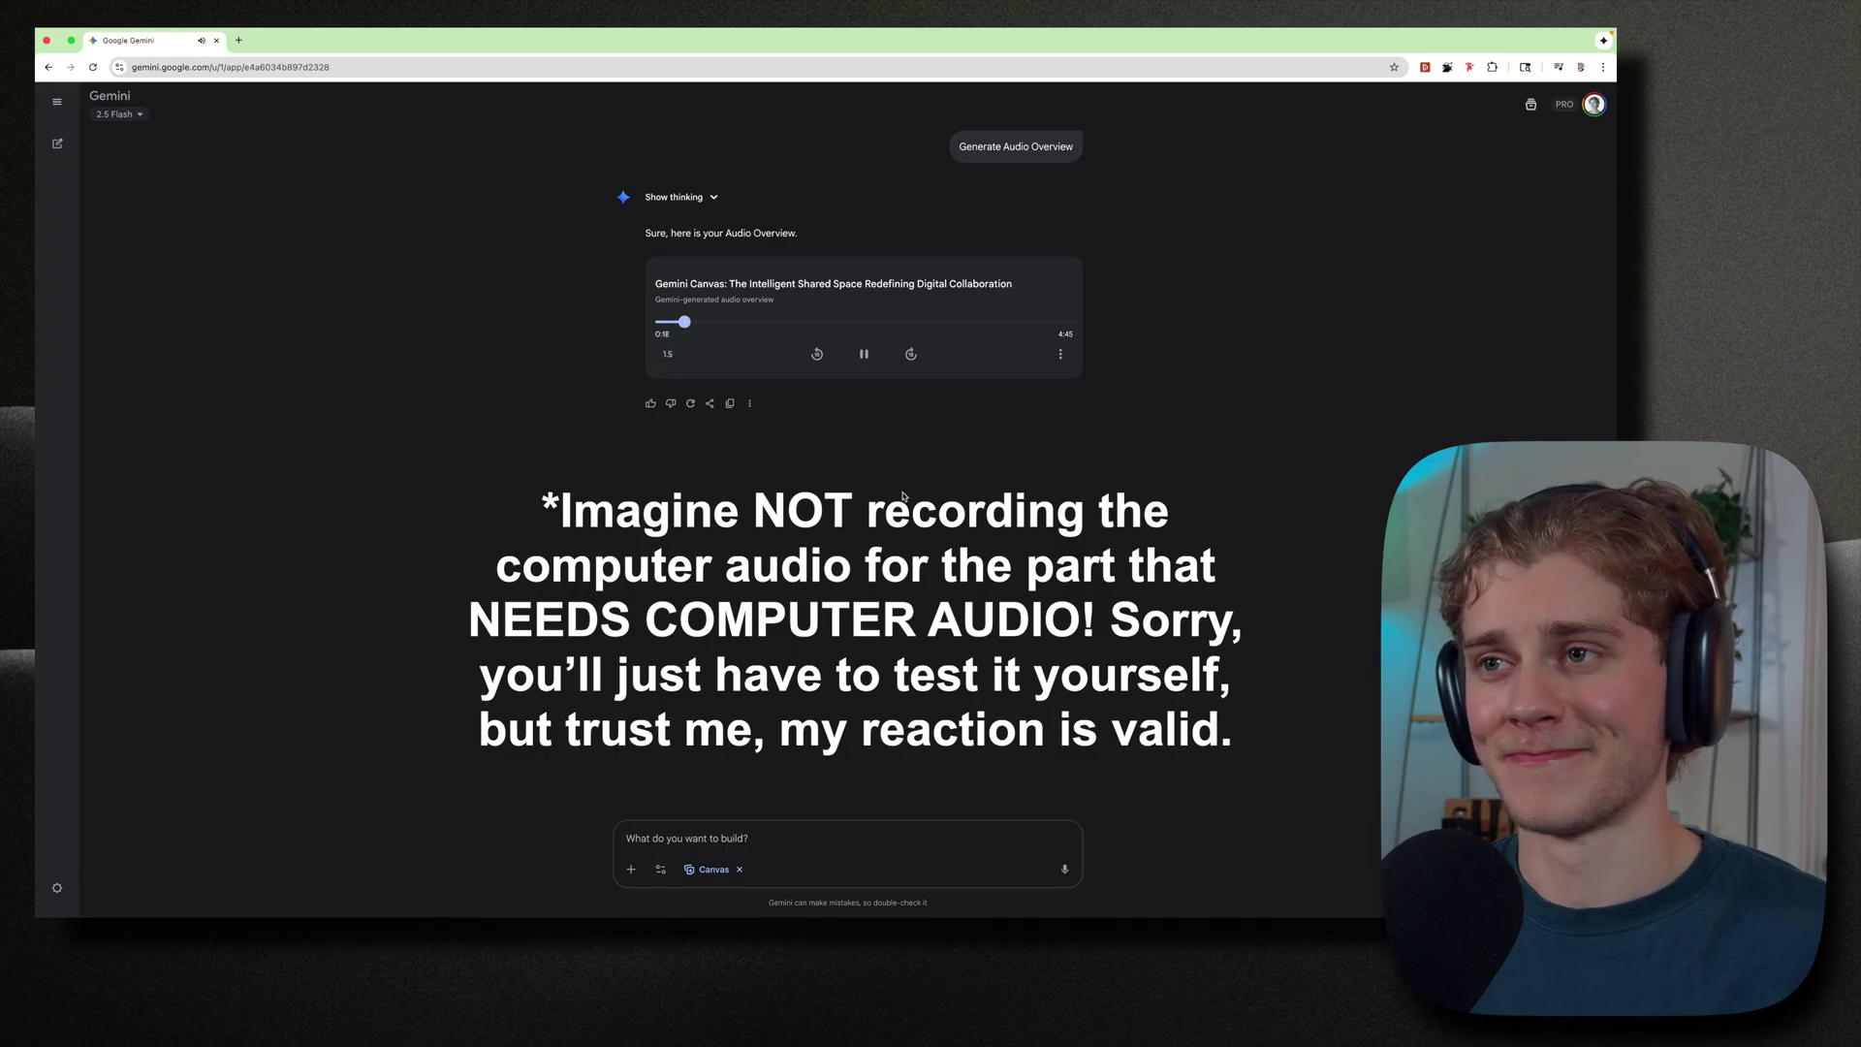
click(811, 323)
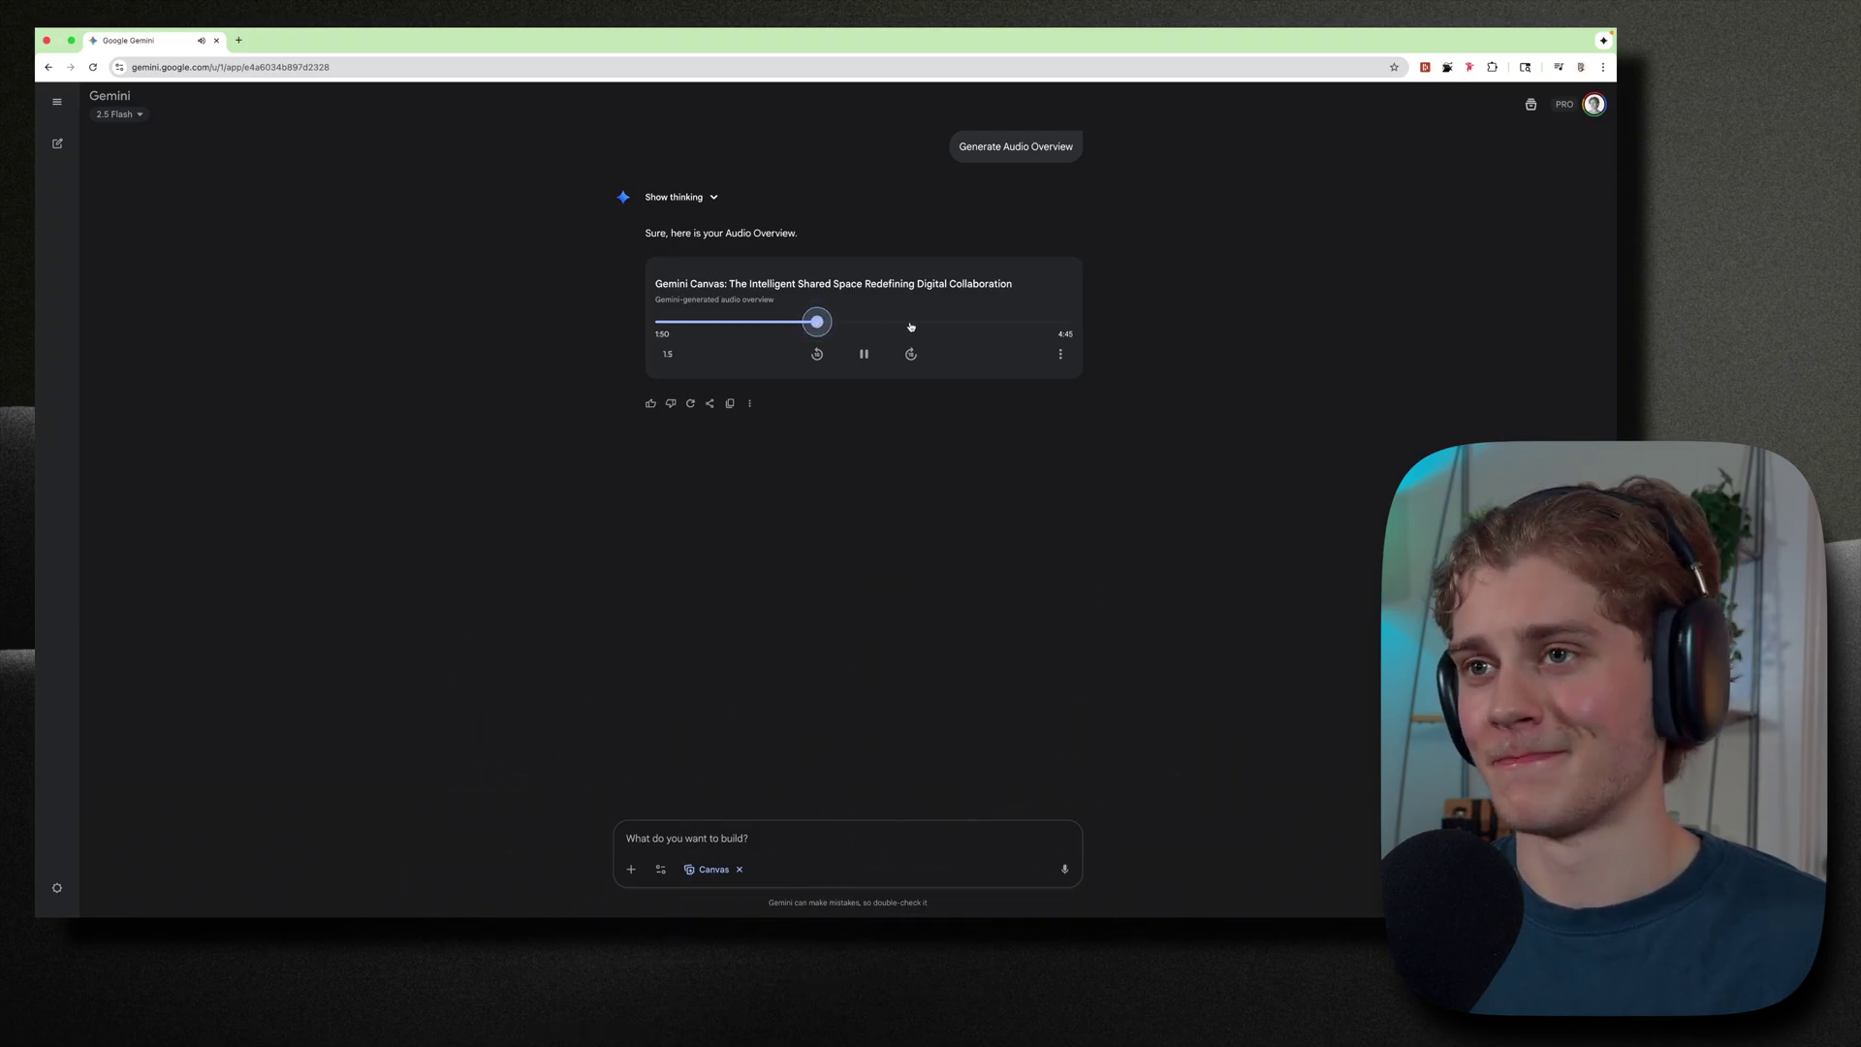
click(880, 322)
click(864, 354)
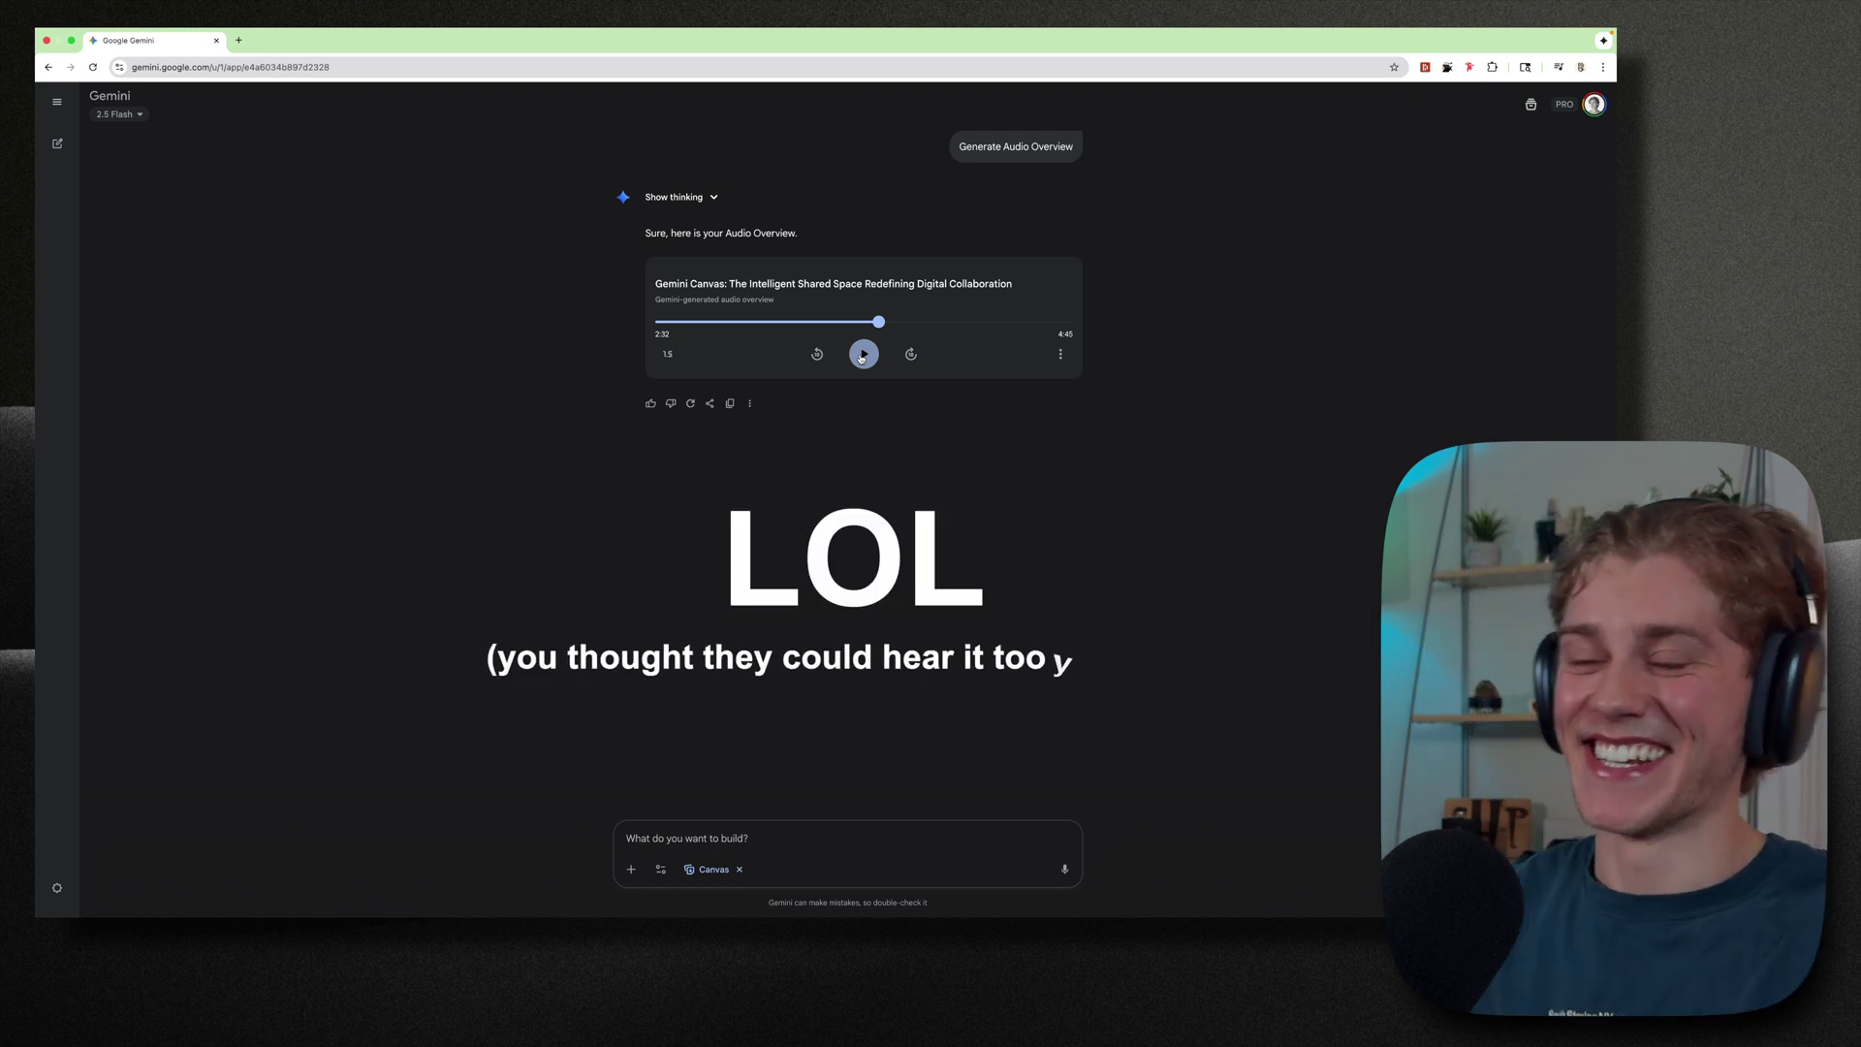
click(1059, 355)
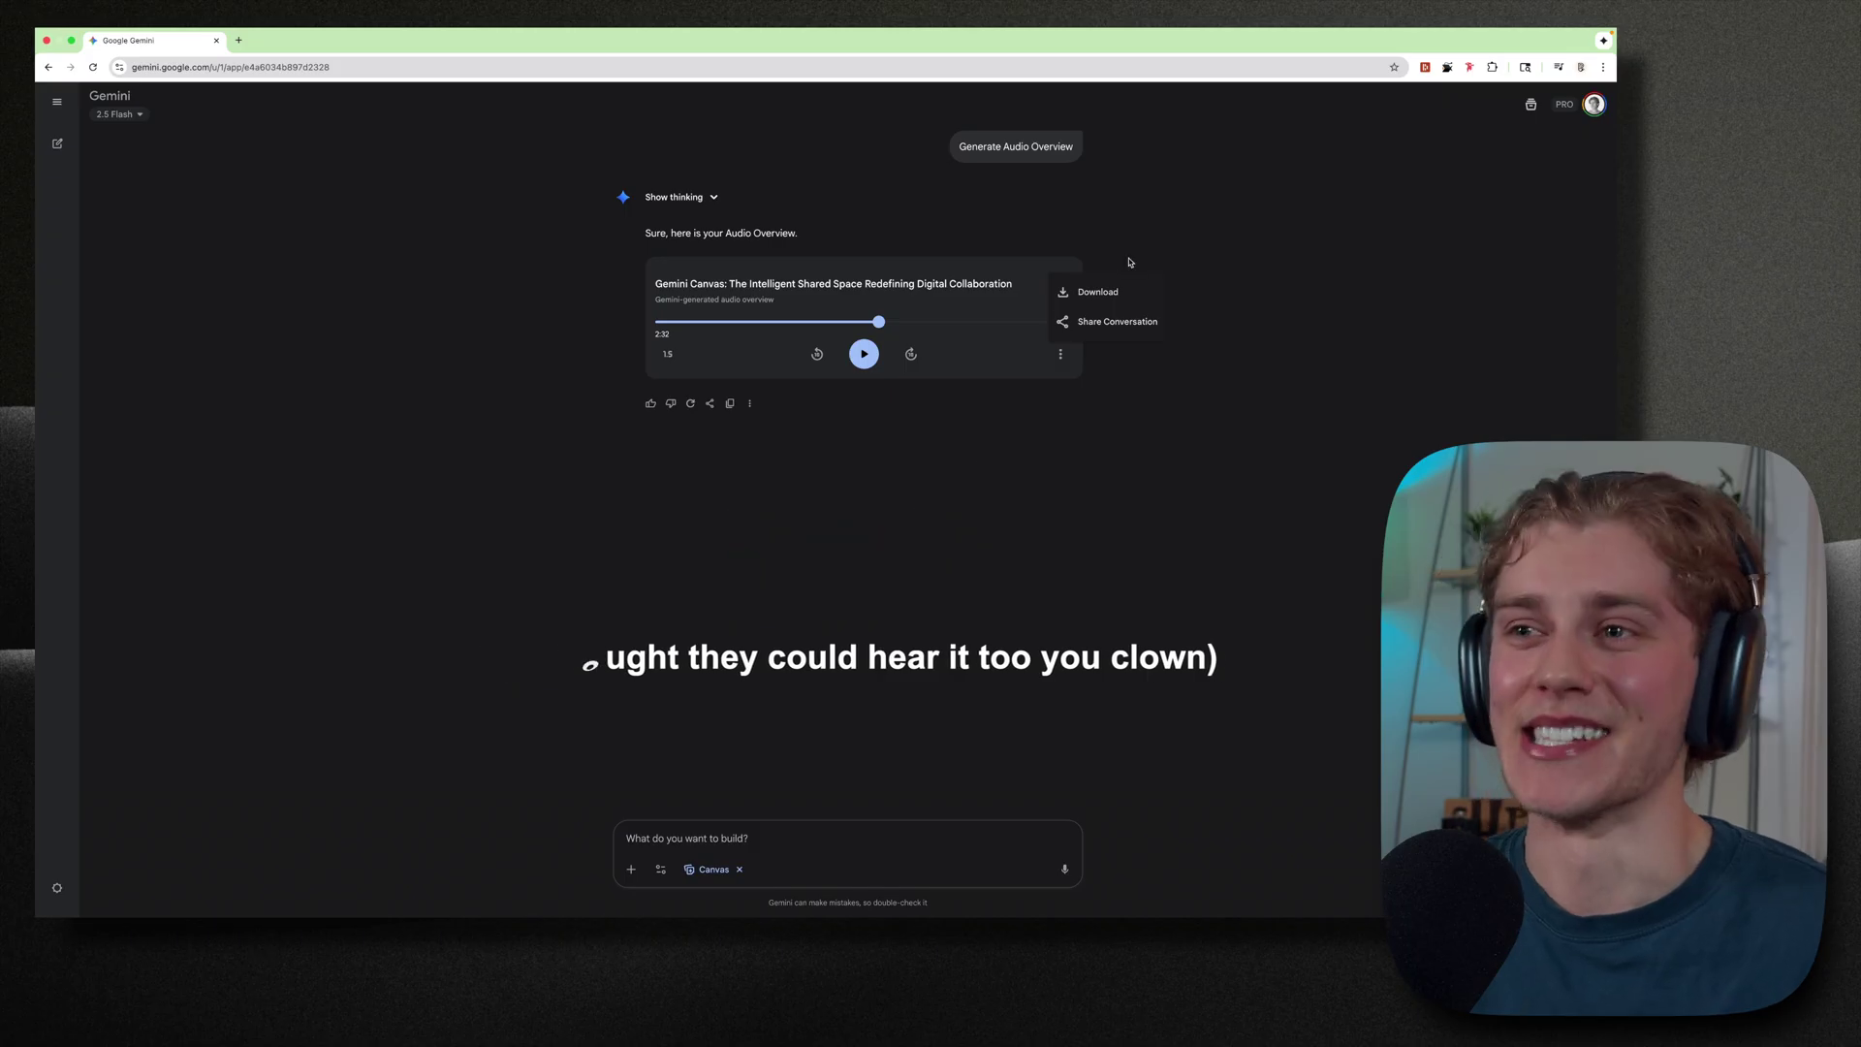
click(713, 616)
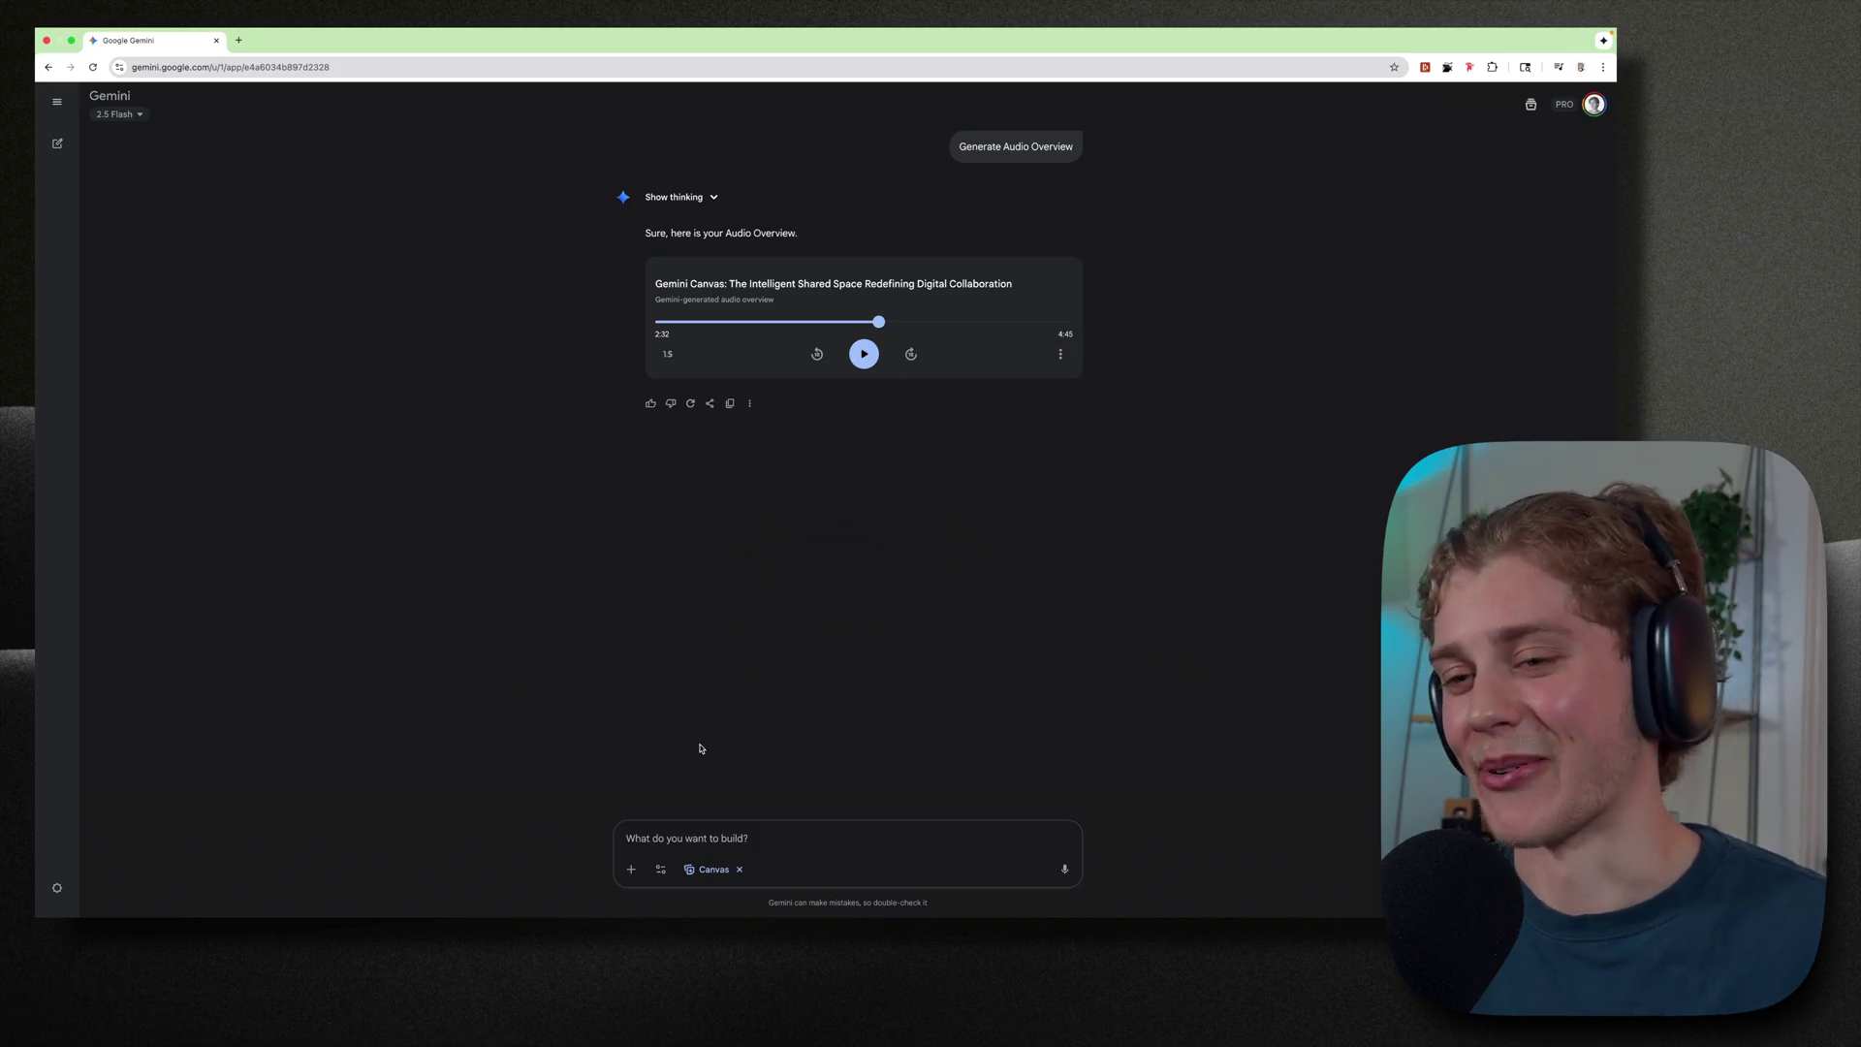
click(660, 868)
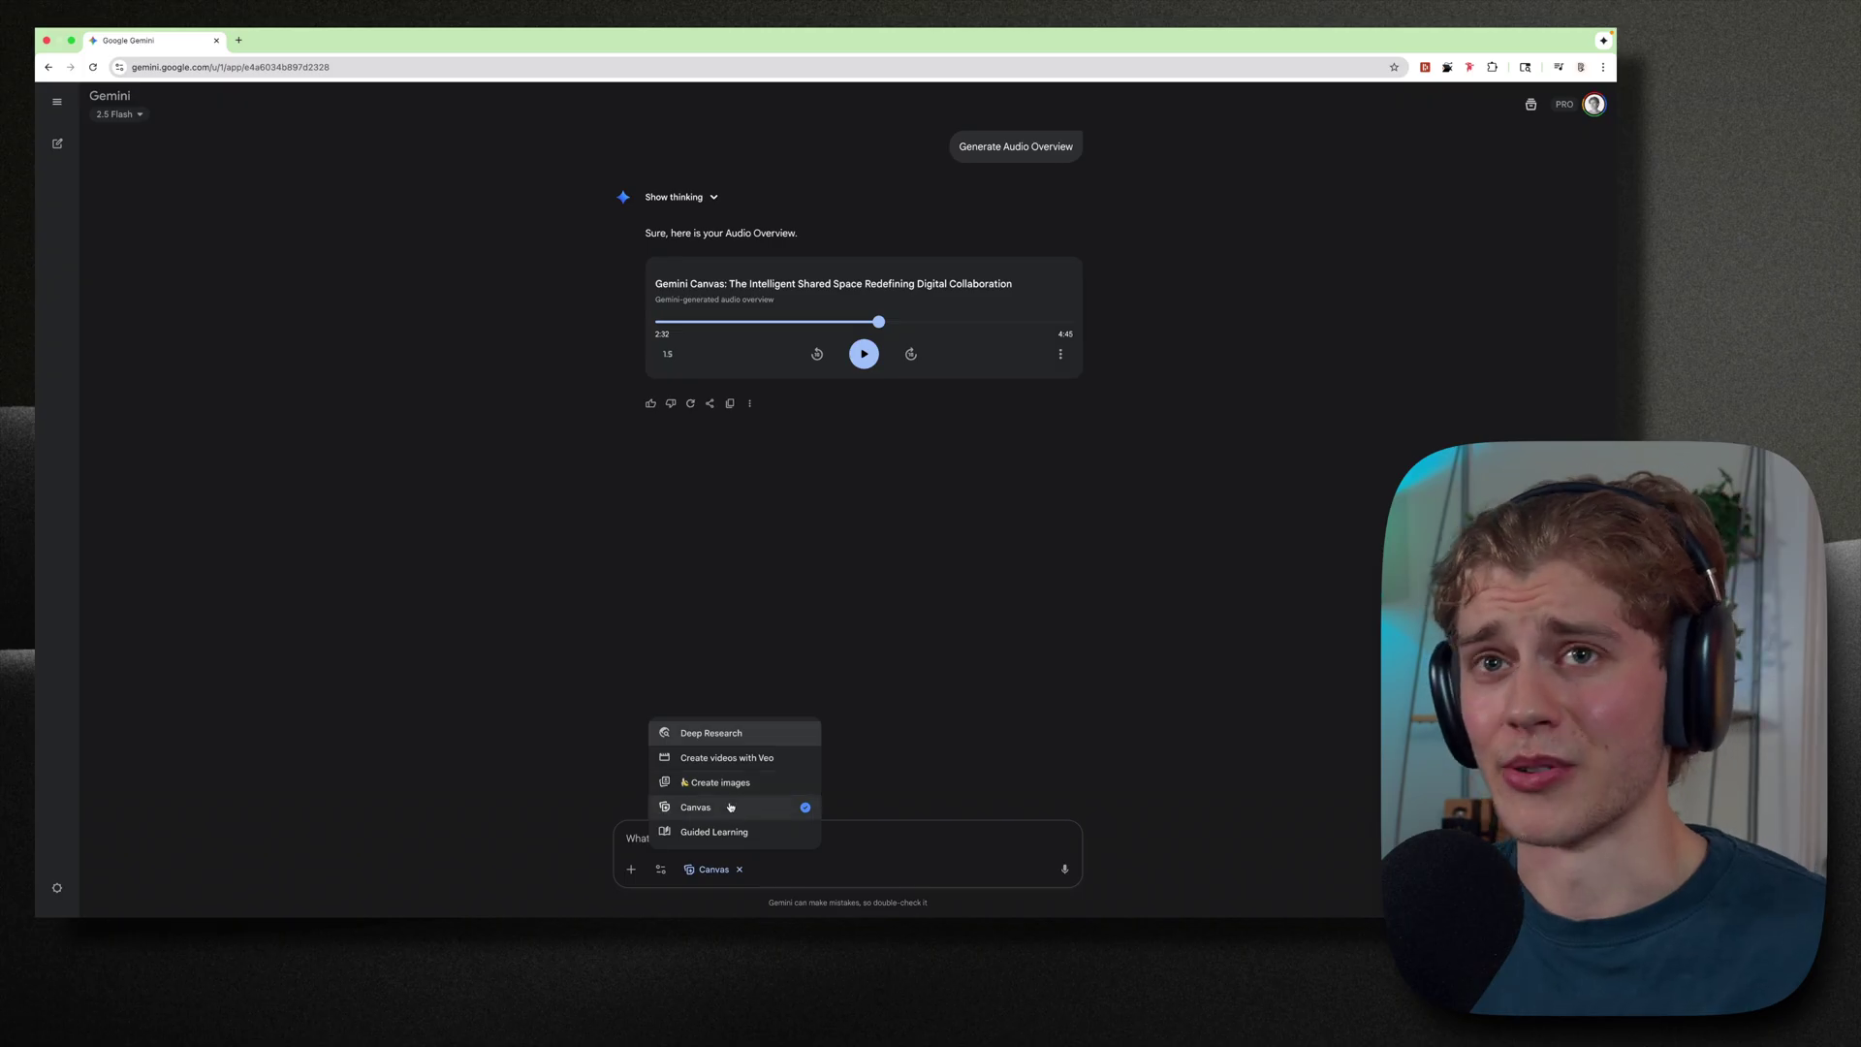
click(785, 609)
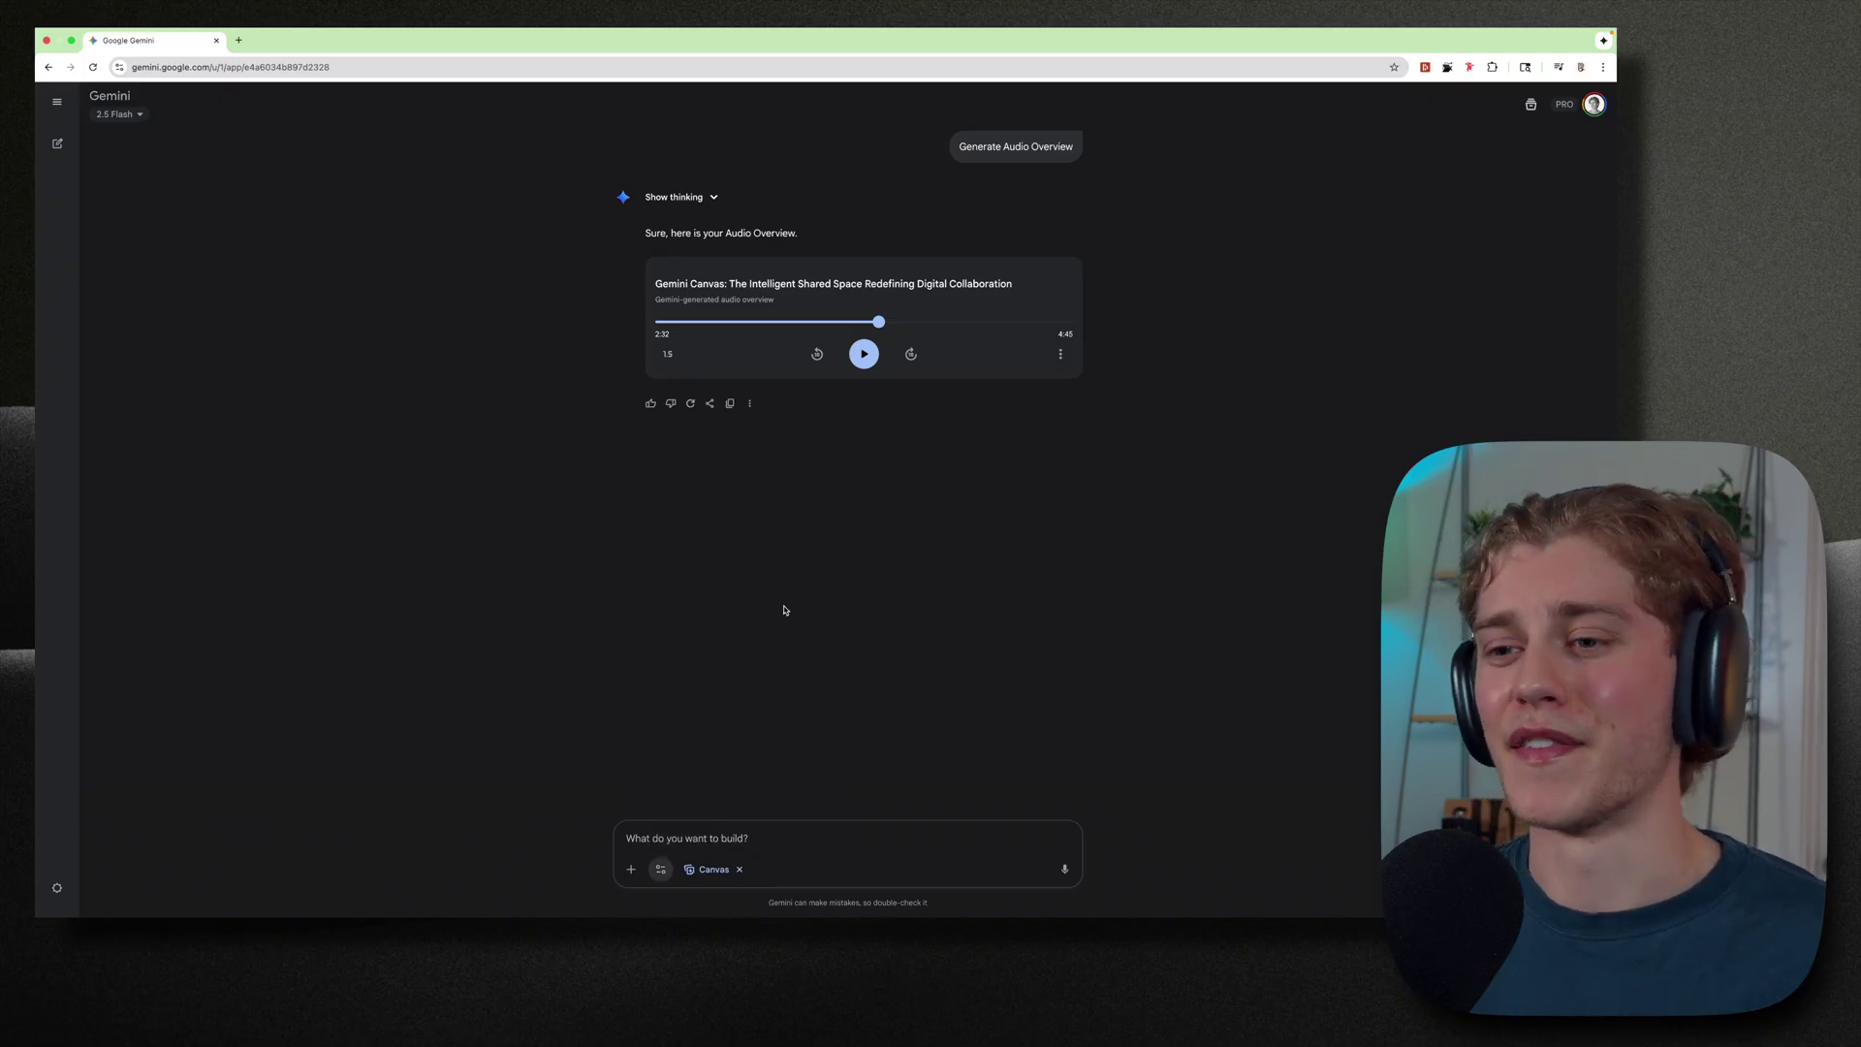